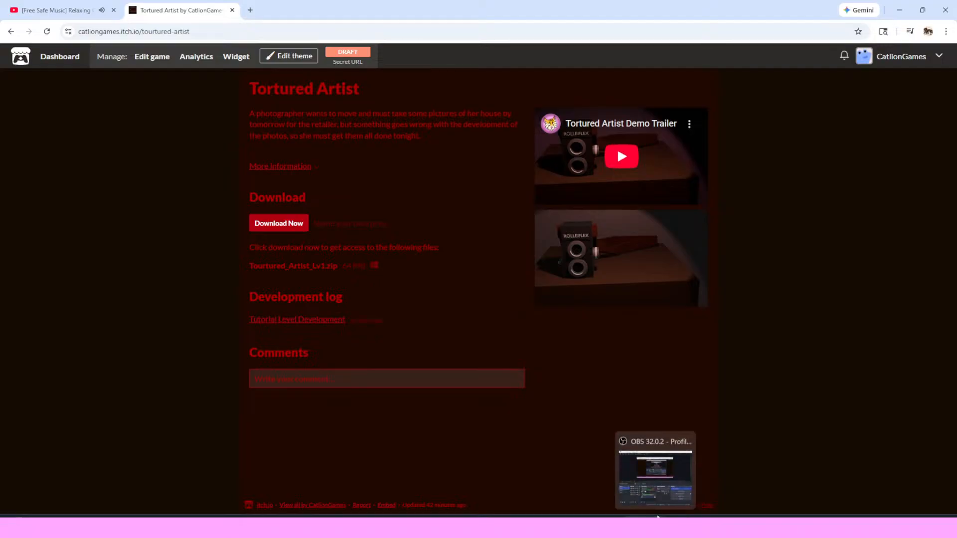
Step: Switch to OBS to check the stream scenes, then minimize its window with the Bedroom file in Blender in front
left_click(654, 514)
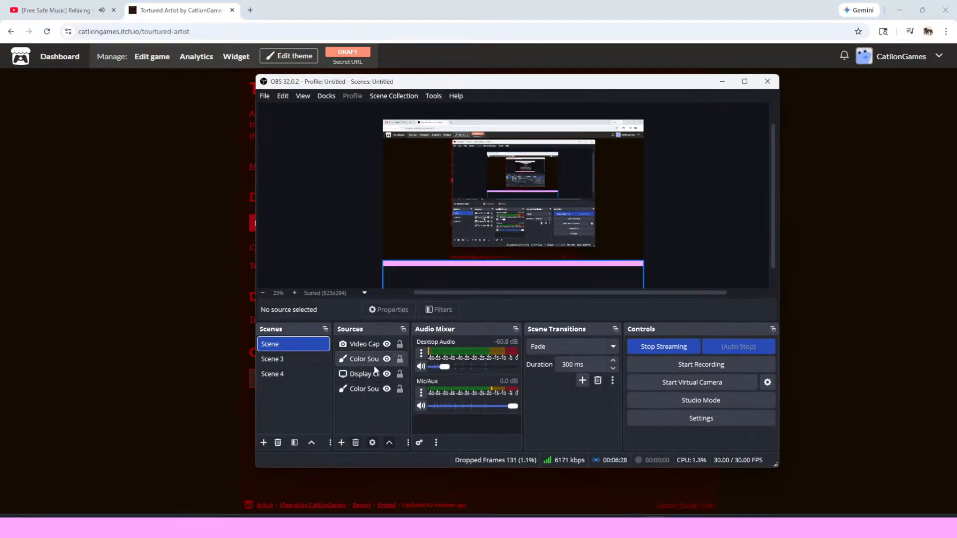
left_click(284, 360)
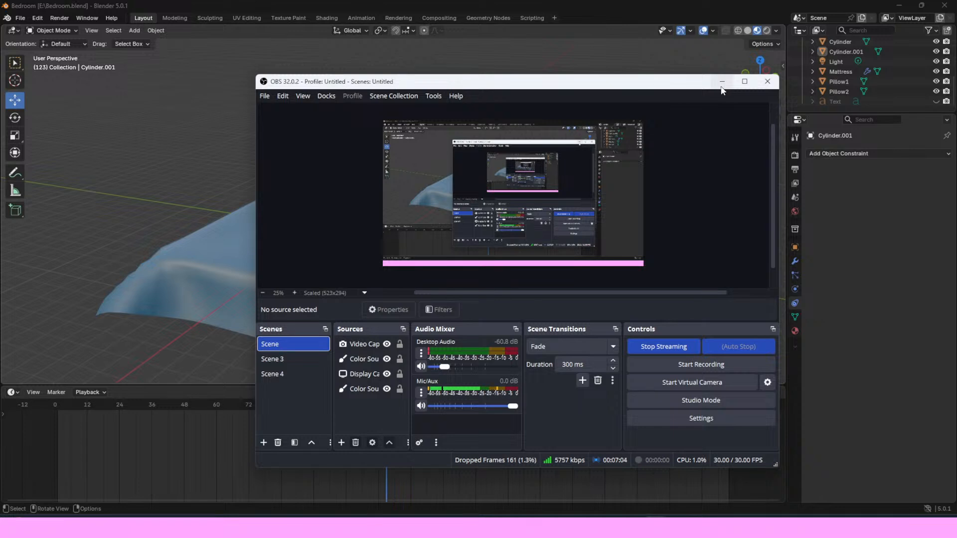
left_click(720, 87)
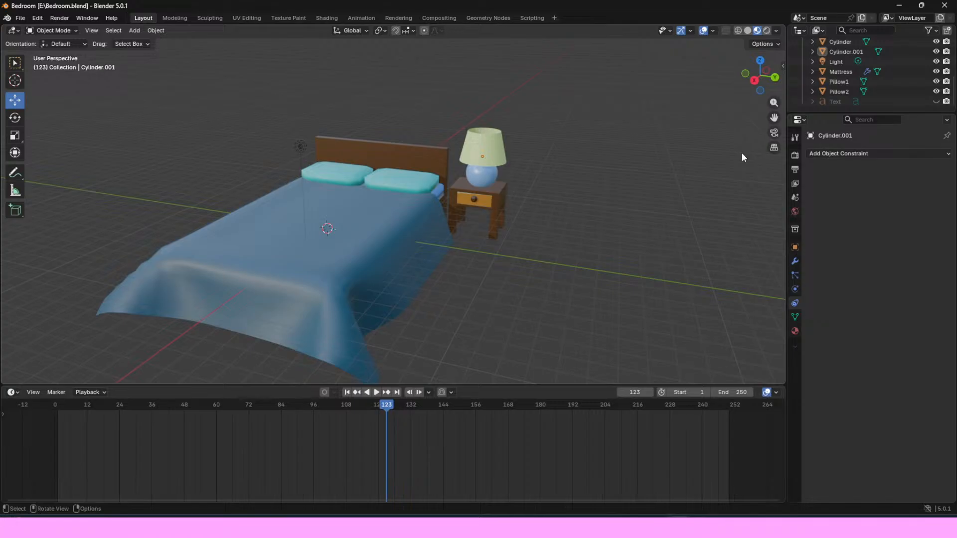
Step: Examine the bed, the nightstand and the table lamp up close from several angles
scroll(663, 199, "up", 3)
scroll(671, 204, "down", 2)
mouse_move(757, 70)
left_mouse_down()
mouse_move(674, 67)
mouse_move(756, 71)
mouse_move(749, 67)
left_mouse_up()
left_click_drag(773, 117, 682, 148)
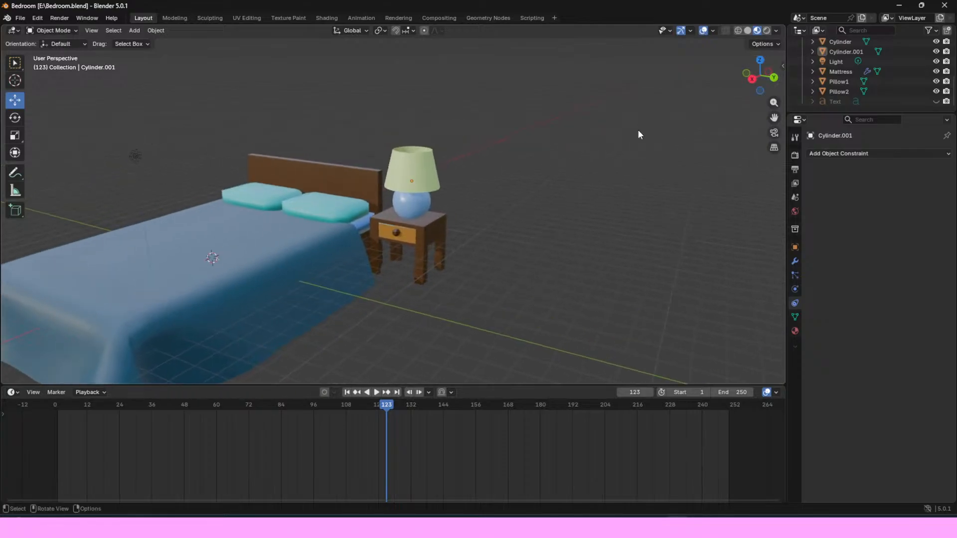
scroll(638, 130, "up", 5)
scroll(640, 133, "down", 7)
left_click_drag(762, 75, 713, 103)
scroll(626, 137, "up", 4)
scroll(626, 136, "down", 1)
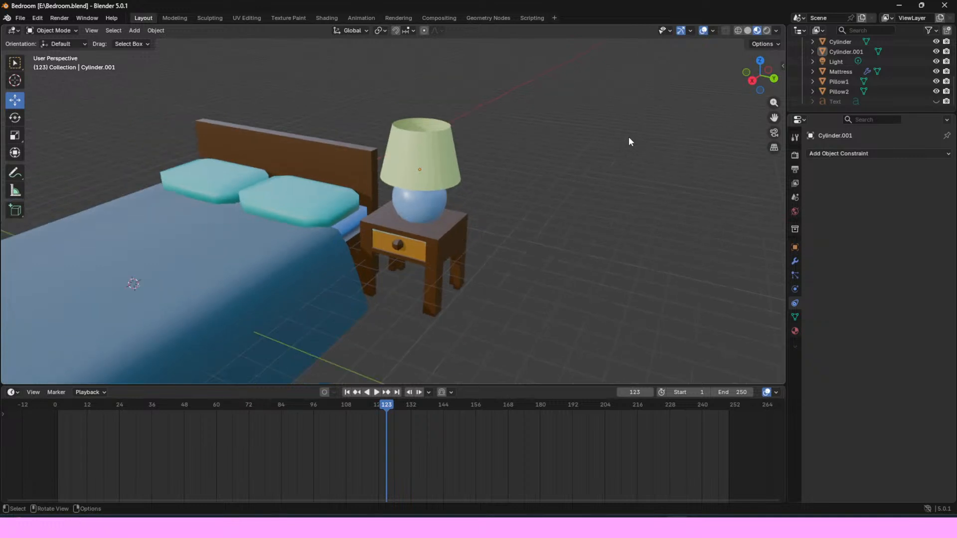
left_click_drag(775, 123, 807, 112)
left_click_drag(762, 84, 707, 93)
left_click_drag(142, 77, 34, 97)
mouse_move(766, 83)
left_mouse_down()
mouse_move(755, 76)
mouse_move(762, 81)
left_mouse_up()
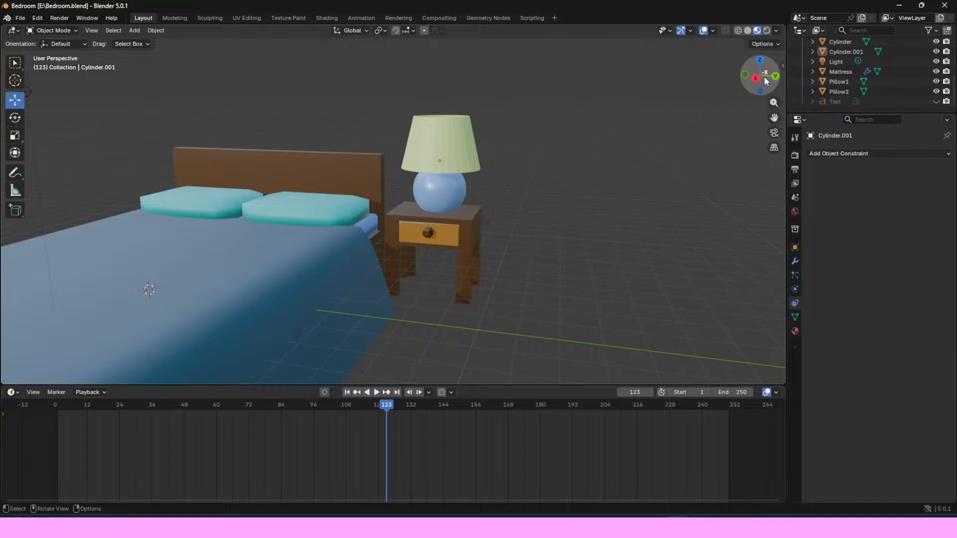
left_click_drag(769, 65, 479, 192)
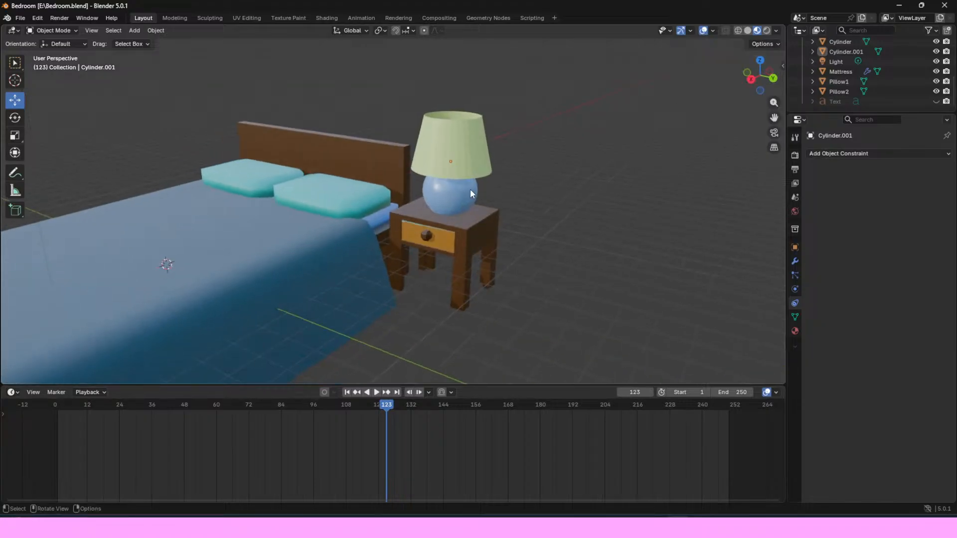
left_click(472, 195)
left_click(571, 196)
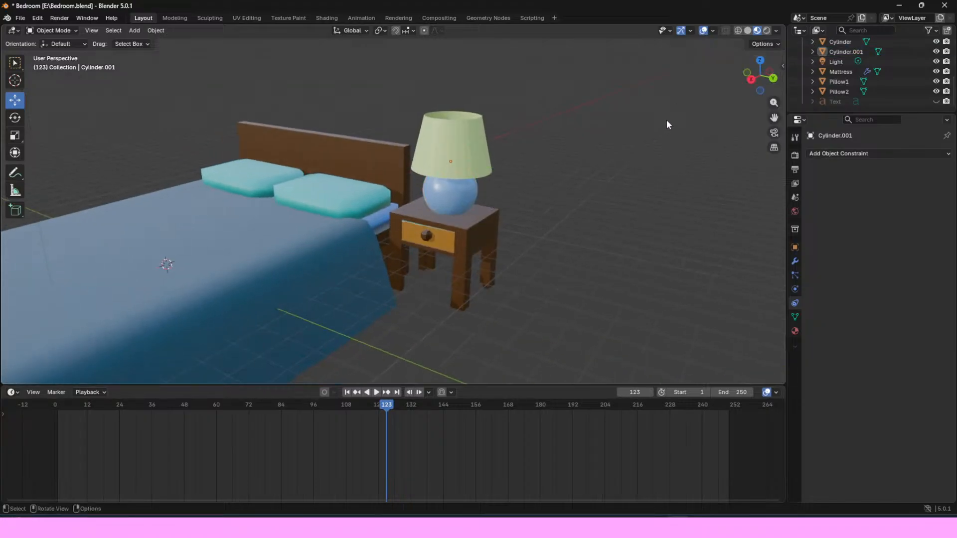
Step: Inspect the nightstand's drawer front and the whole bed arrangement from the side, from above and at floor level
left_click_drag(758, 75, 731, 81)
left_click(426, 223)
scroll(627, 172, "down", 2)
scroll(627, 172, "up", 3)
left_click(607, 177)
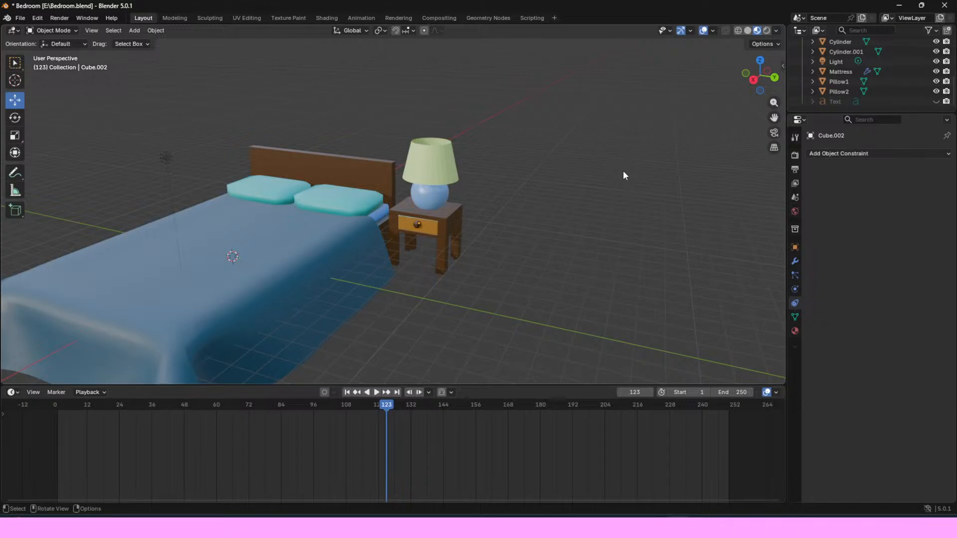
left_click_drag(759, 75, 600, 81)
left_click_drag(760, 76, 756, 76)
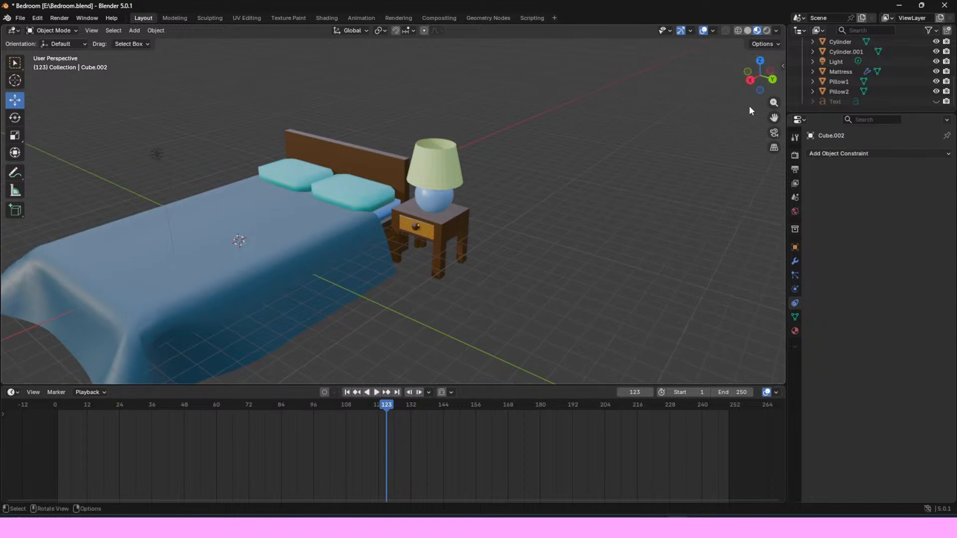
left_click_drag(774, 118, 848, 128)
mouse_move(762, 82)
left_mouse_down()
mouse_move(778, 61)
mouse_move(761, 79)
left_mouse_up()
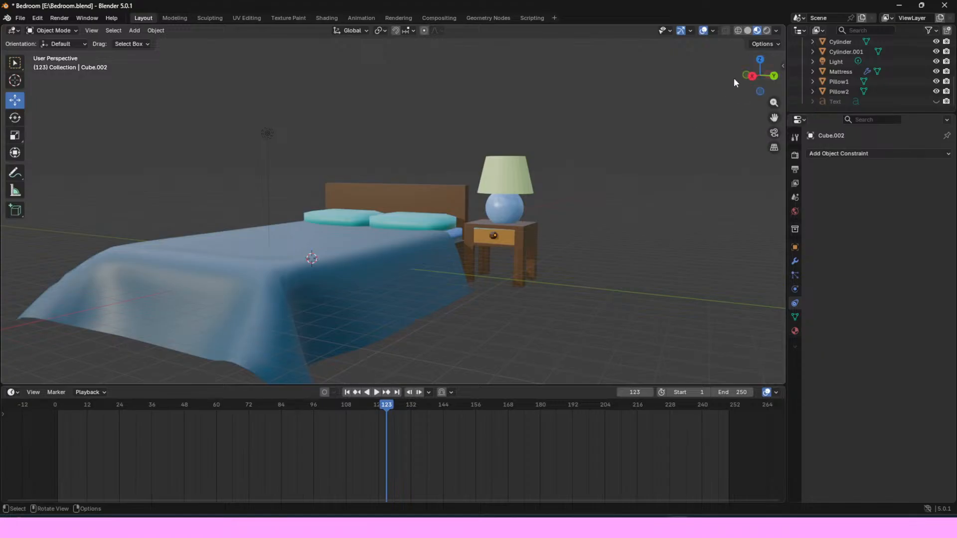
left_click_drag(759, 75, 739, 86)
scroll(739, 86, "up", 1)
left_click_drag(774, 118, 846, 124)
left_click_drag(757, 68, 753, 81)
scroll(451, 148, "down", 2)
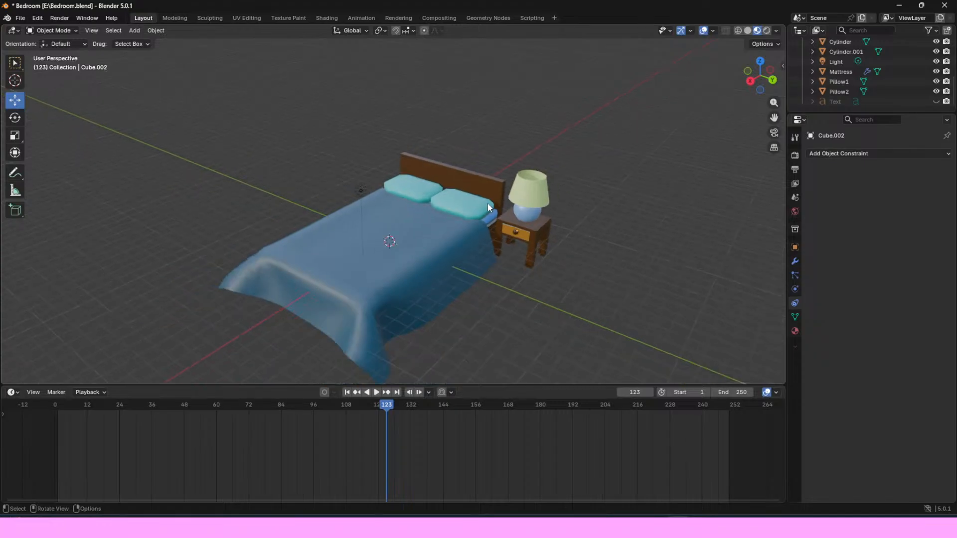
Step: Add a cube mesh and move it along Y and X to the open floor on the bed's side opposite the nightstand
left_click(134, 30)
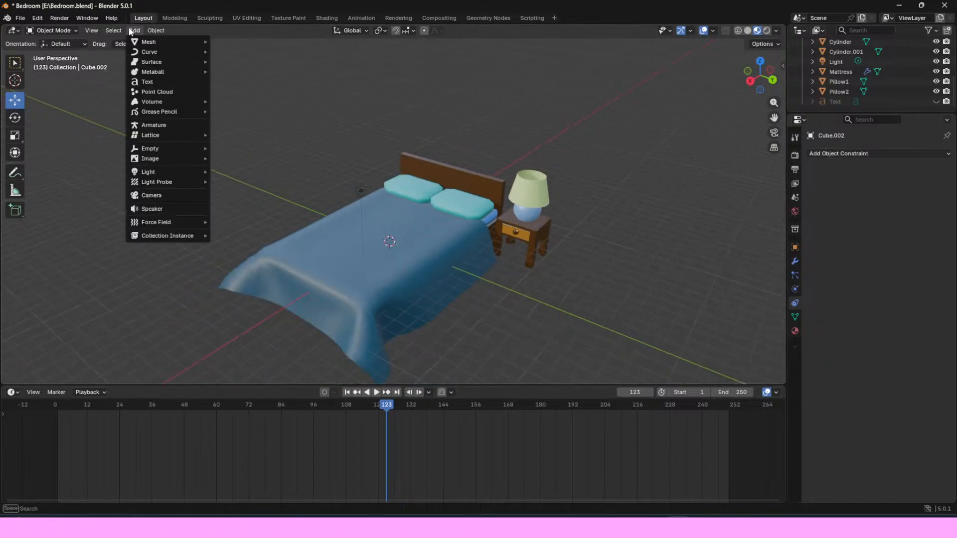
mouse_move(157, 43)
left_click(235, 51)
left_click_drag(393, 259, 271, 213)
left_click_drag(756, 76, 744, 95)
left_click_drag(389, 313, 393, 268)
Step: Scale the cube wider along Y, slightly deeper along X and much taller along Z into a dresser-sized block
left_click(14, 135)
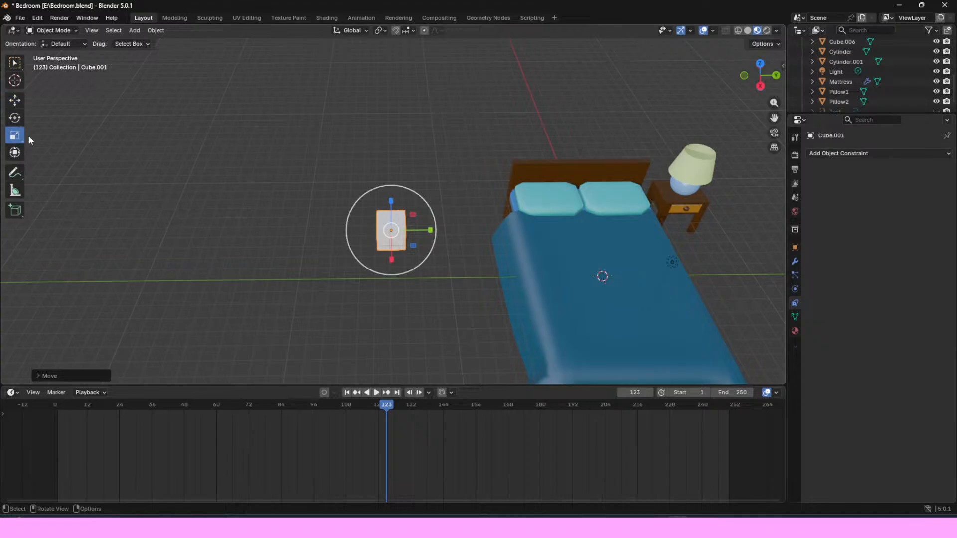
left_click_drag(429, 229, 528, 227)
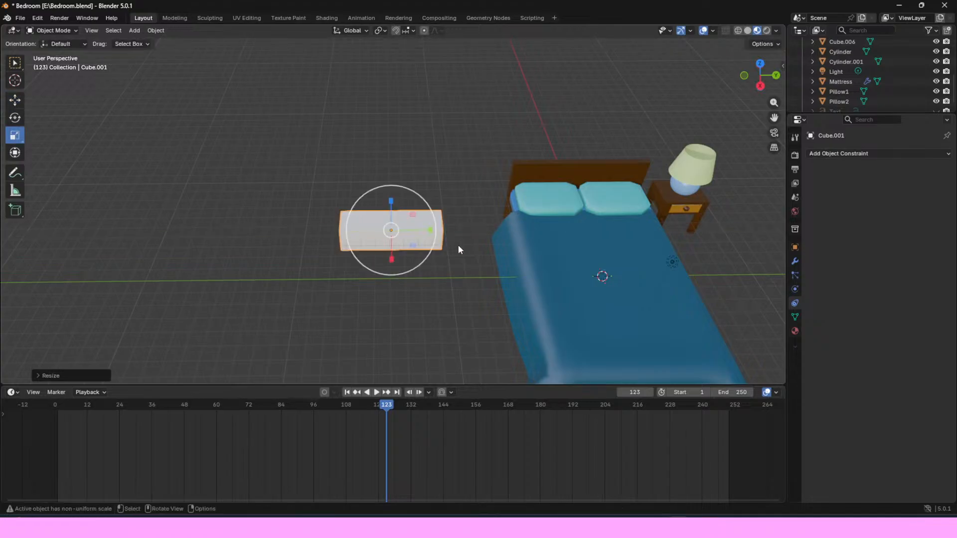
left_click_drag(392, 261, 393, 270)
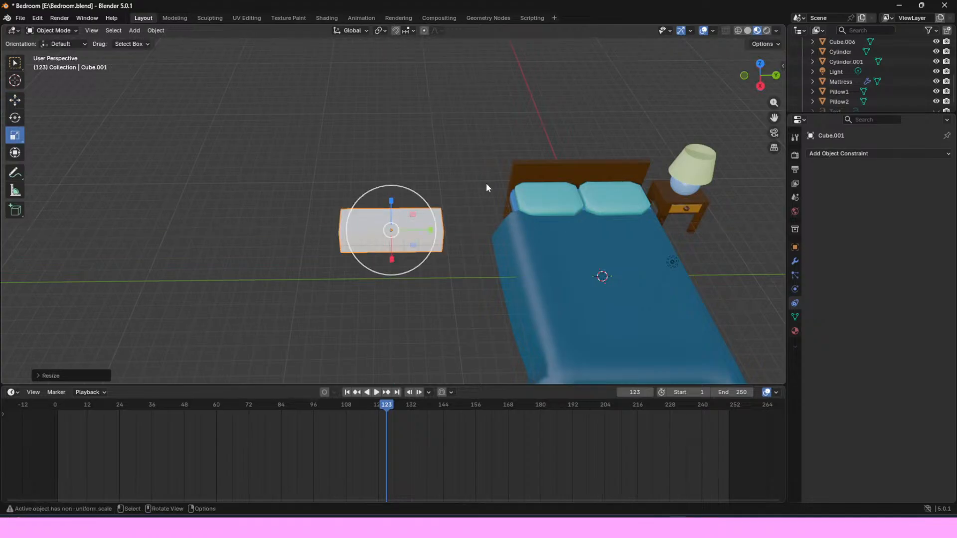
left_click_drag(760, 75, 762, 59)
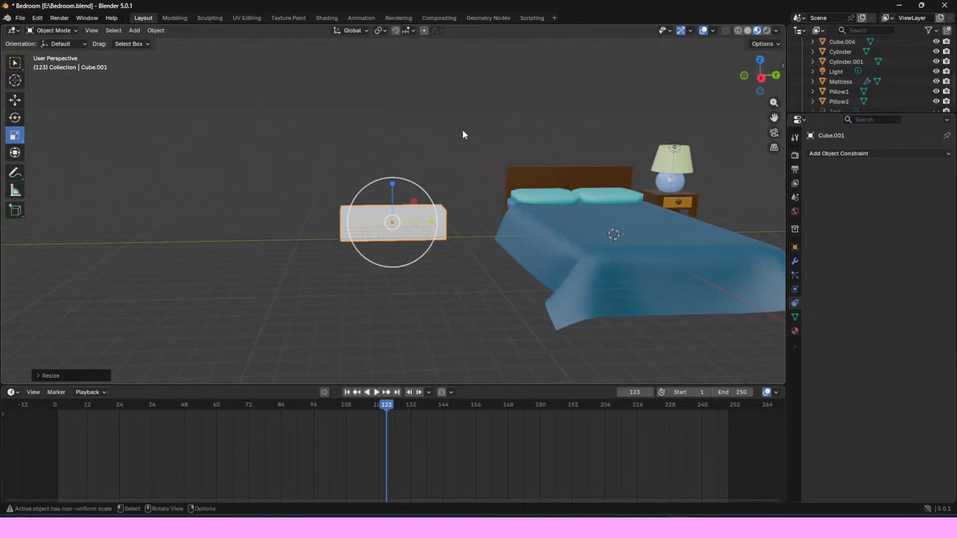
left_click_drag(391, 187, 418, 106)
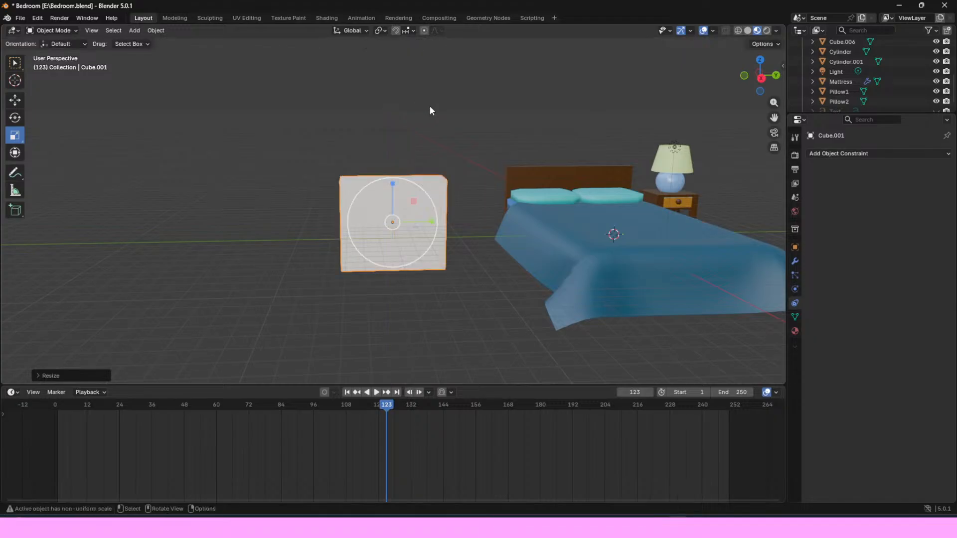
left_click_drag(780, 75, 887, 94)
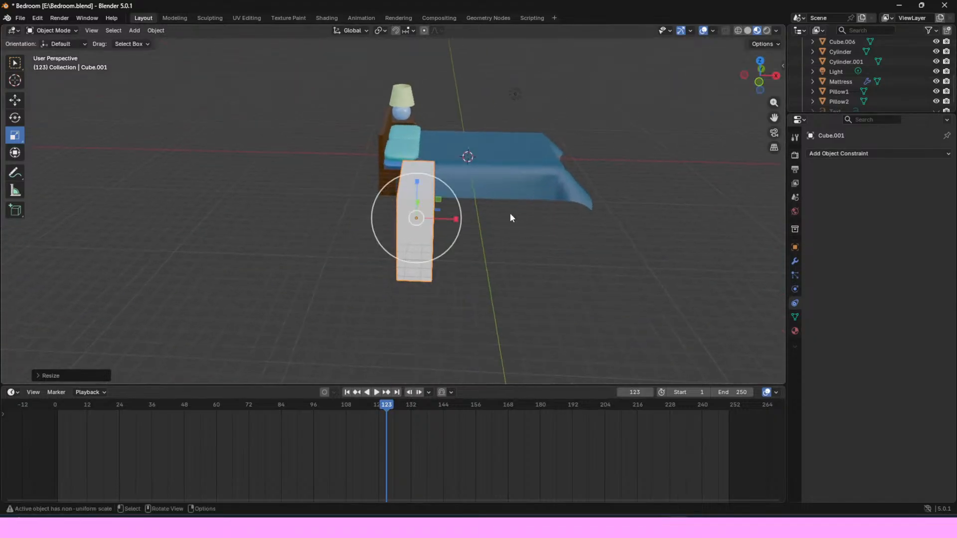
left_click_drag(454, 217, 466, 216)
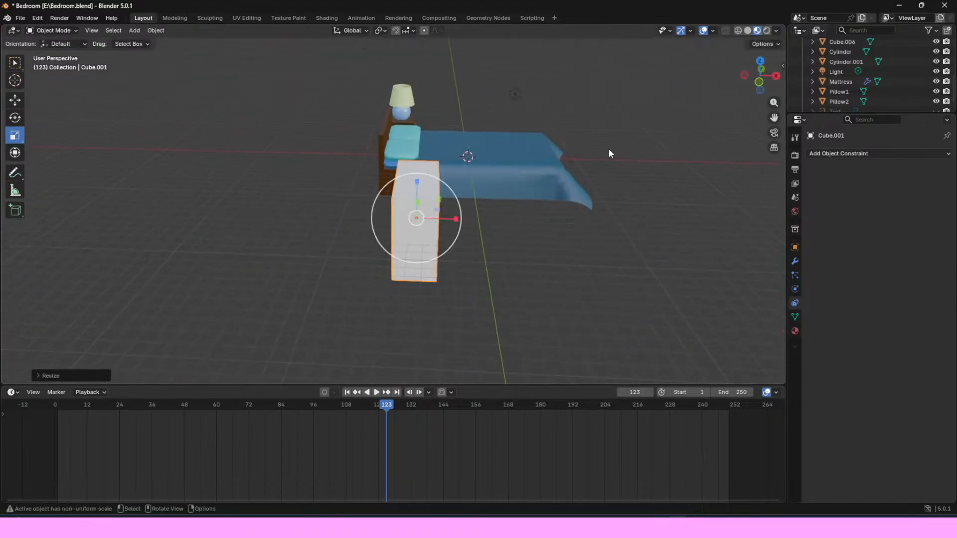
Step: Enter the Modeling workspace with the block and add two vertical loop cuts close to its left and right sides
left_click_drag(767, 75, 727, 100)
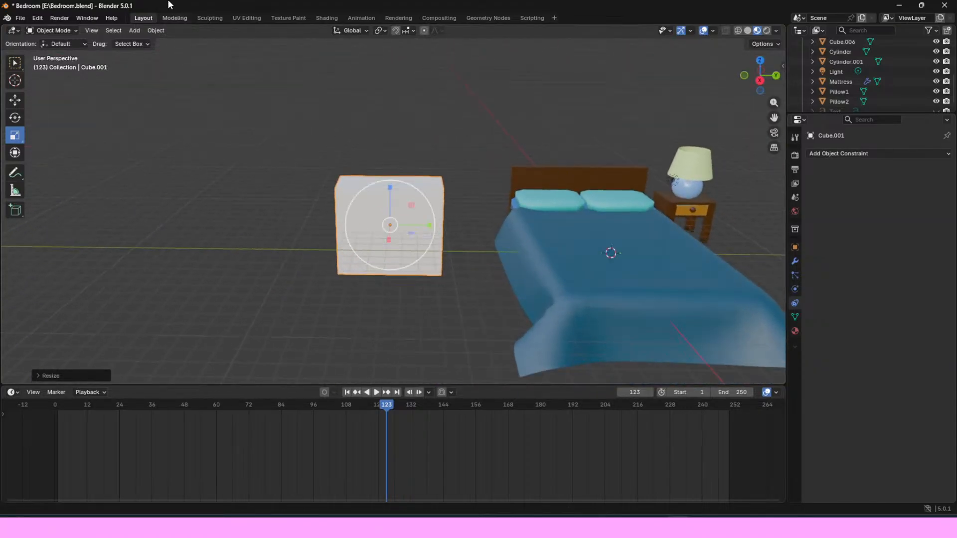
left_click(174, 18)
scroll(550, 149, "down", 5)
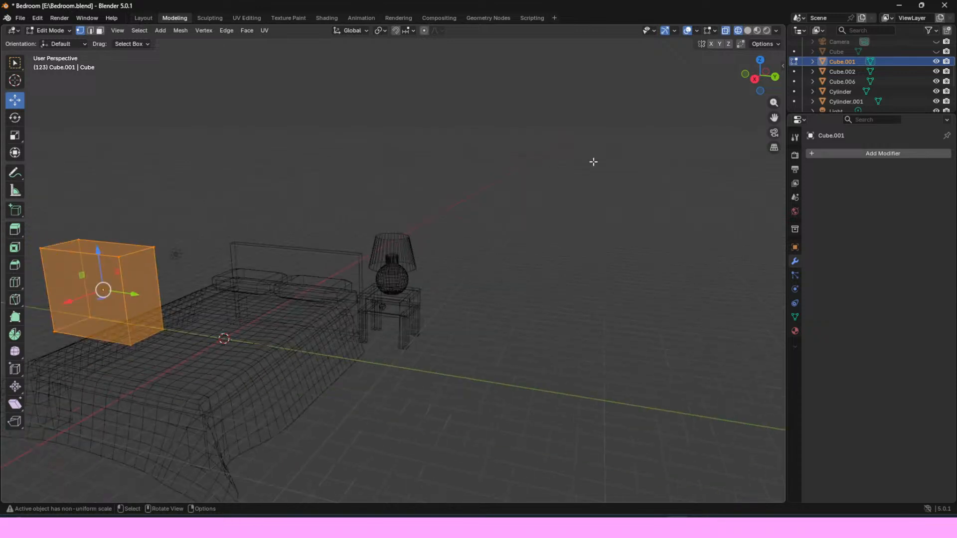
left_click_drag(774, 118, 819, 117)
left_click_drag(796, 79, 956, 18)
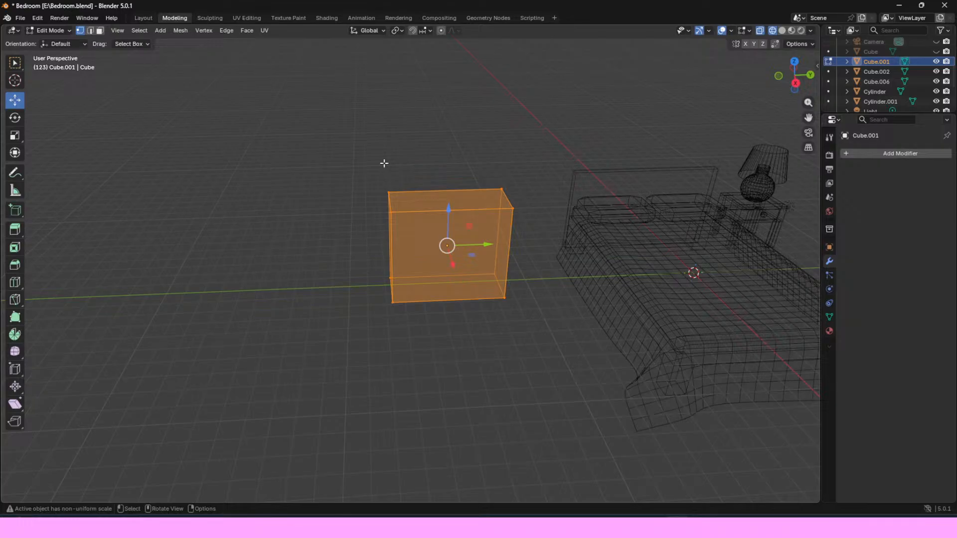
scroll(483, 156, "up", 2)
left_click_drag(810, 116, 693, 186)
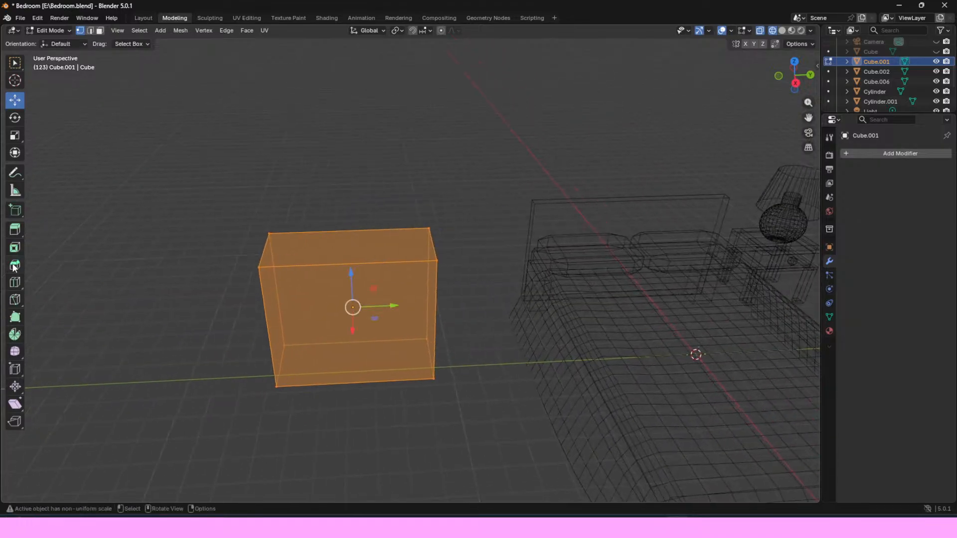
left_click(15, 282)
left_click(323, 270)
left_click_drag(323, 270, 252, 270)
left_click_drag(359, 263, 423, 257)
Step: Add six horizontal loop cuts to the block, framing three stacked drawer fronts with thin dividers between them
left_click_drag(295, 308, 290, 260)
left_click_drag(292, 301, 289, 276)
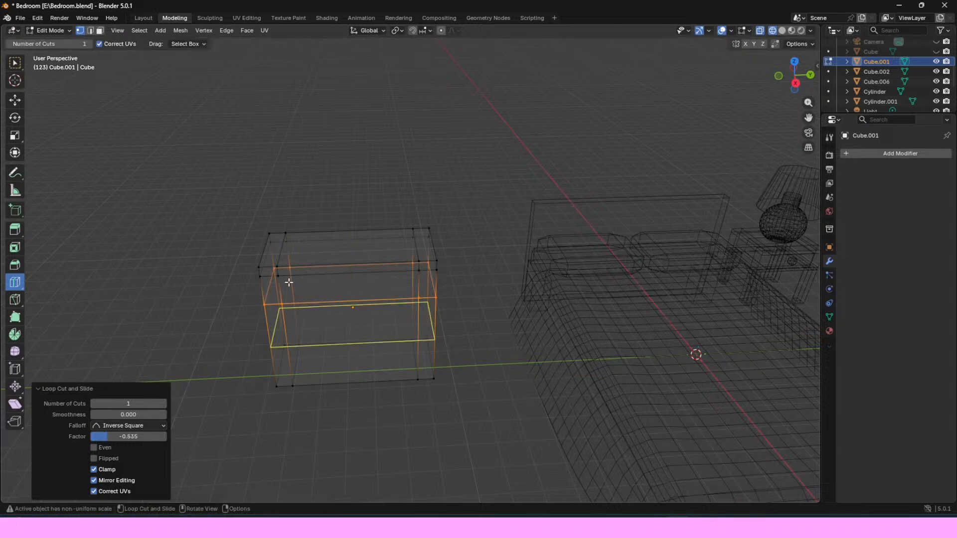
left_click_drag(297, 318, 297, 282)
left_click_drag(306, 336, 305, 329)
mouse_move(288, 360)
left_mouse_down()
mouse_move(294, 343)
mouse_move(288, 378)
left_mouse_up()
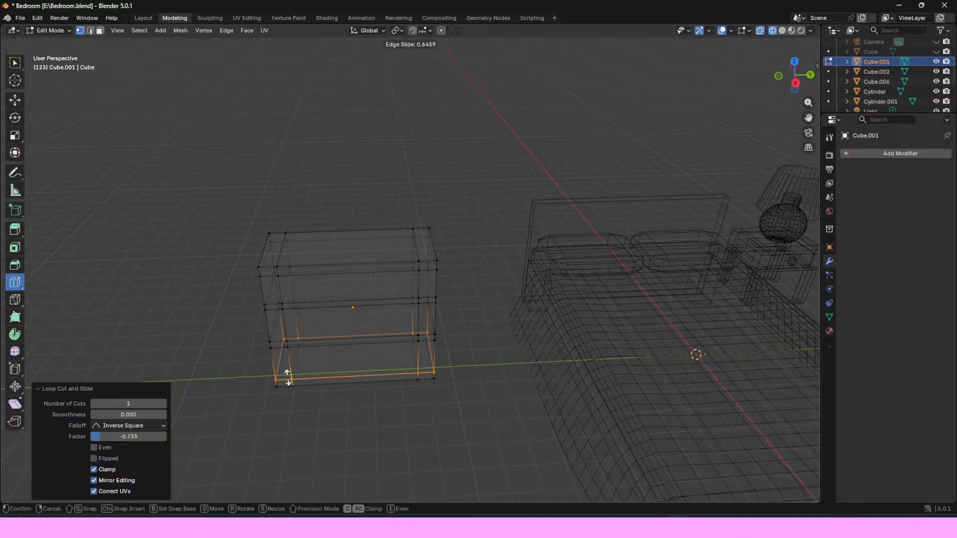
left_click_drag(287, 378, 288, 375)
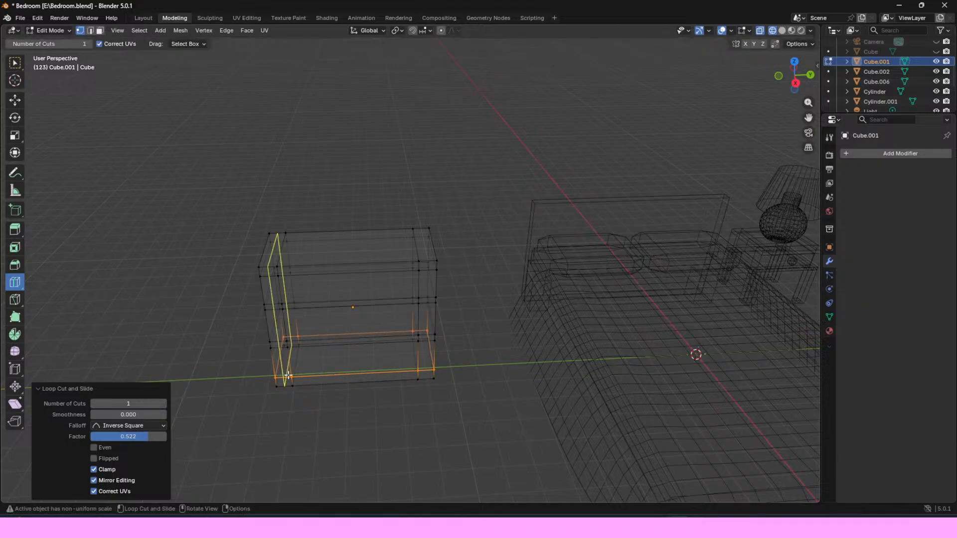
Step: Select the top drawer face by its corner vertices and separate the selection into a new mesh
left_click_drag(789, 76, 924, 112)
left_click_drag(797, 81, 780, 92)
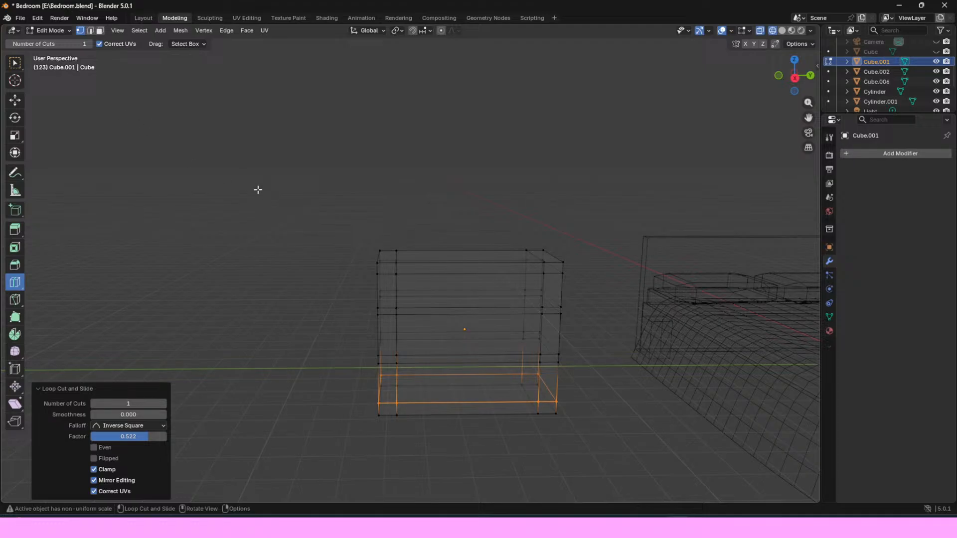
left_click(14, 100)
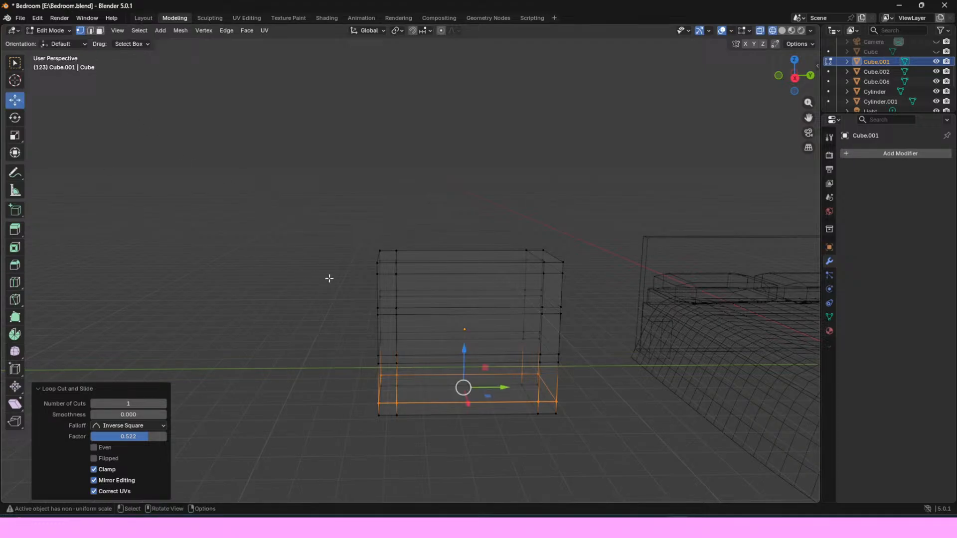
left_click(399, 273, "alt")
left_click(544, 306, "shift")
left_click(397, 309, "shift")
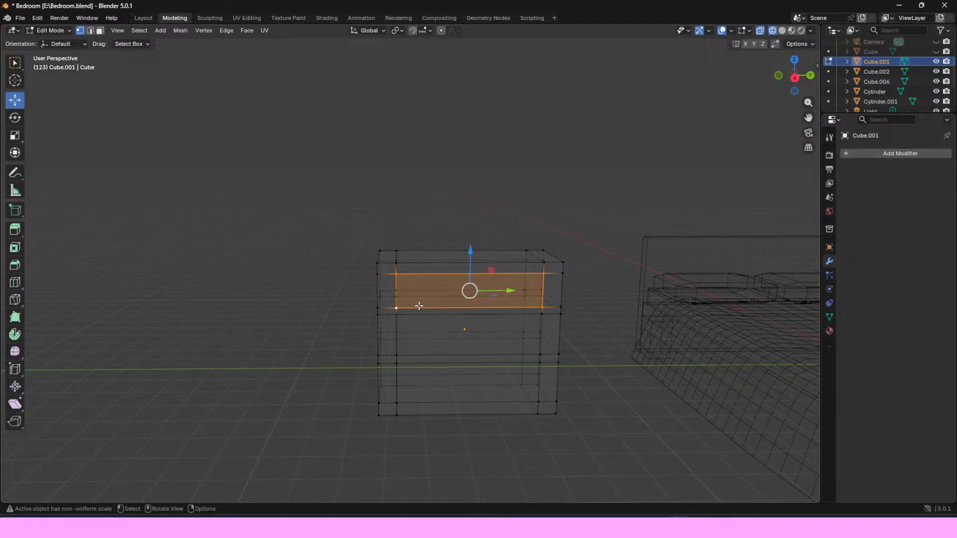
key("p")
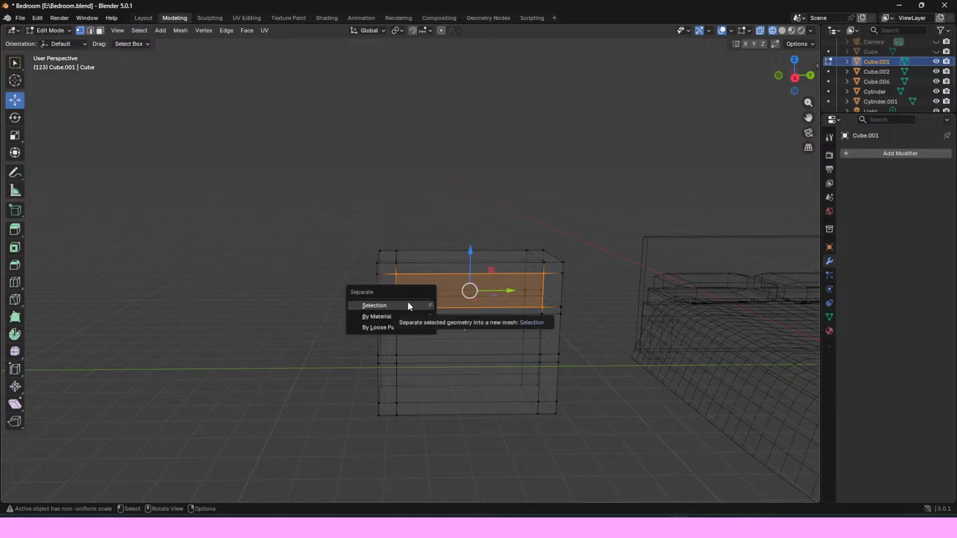
left_click(407, 305)
Step: Select the middle drawer face by its four corner vertices, separate the selection into a new mesh, and return to the Layout workspace
left_click(542, 314)
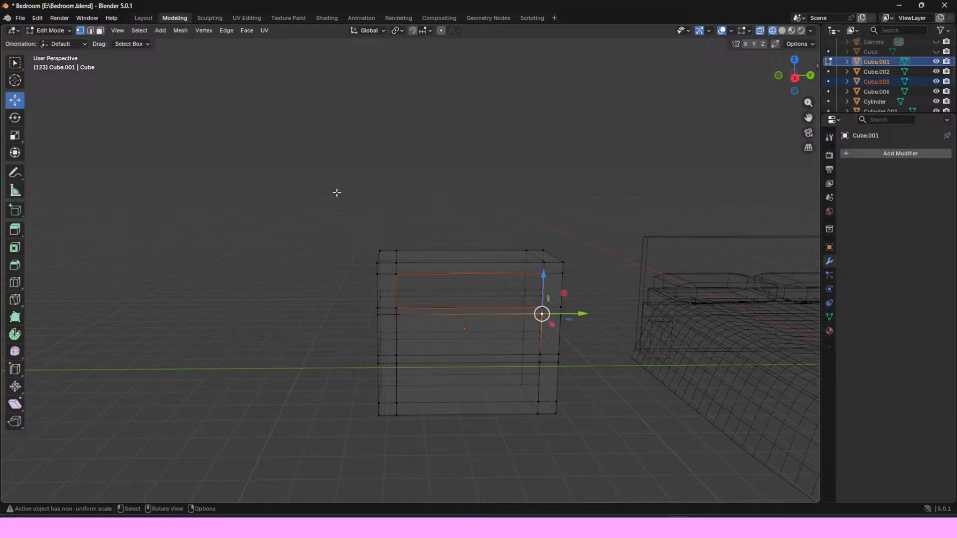
left_click(143, 18)
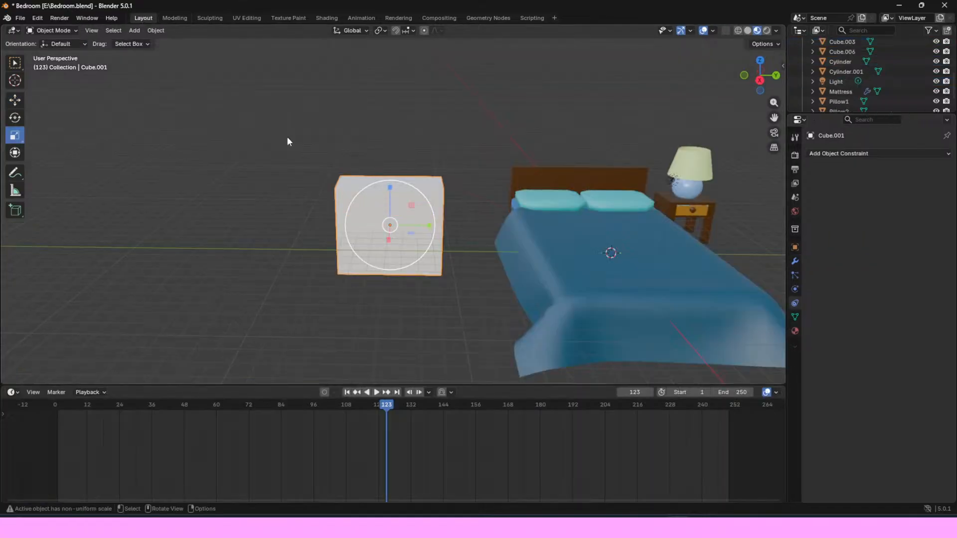
left_click(175, 17)
left_click(396, 314, "shift")
left_click(396, 356, "shift")
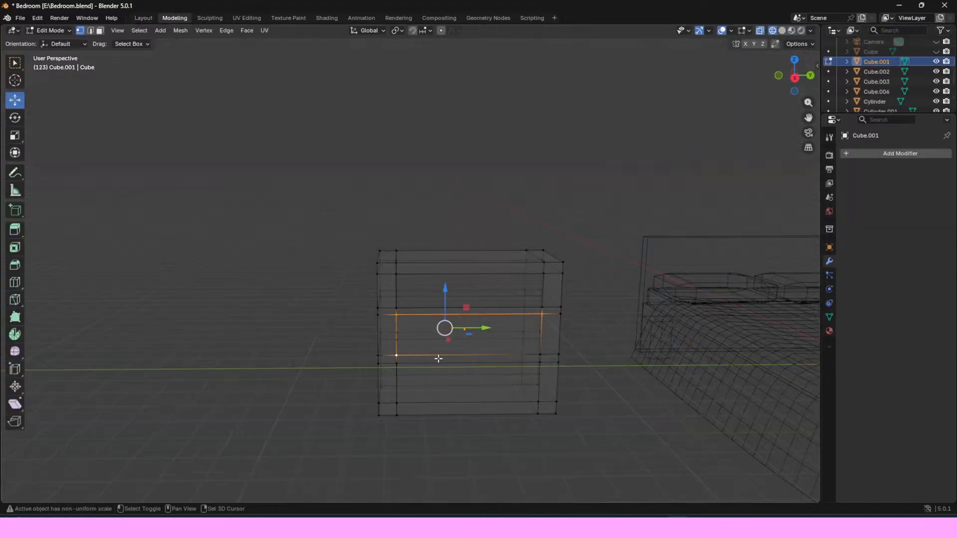
left_click(541, 352, "shift")
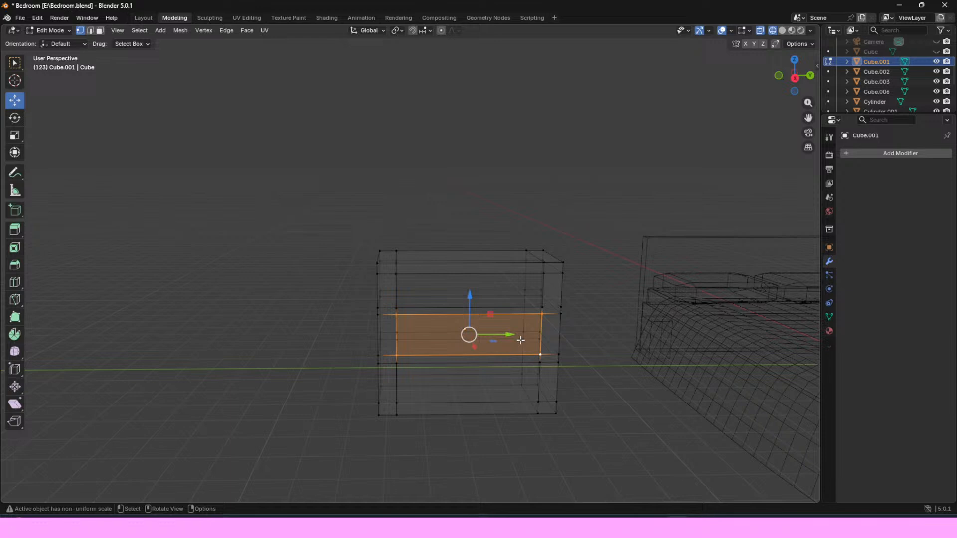
key("p")
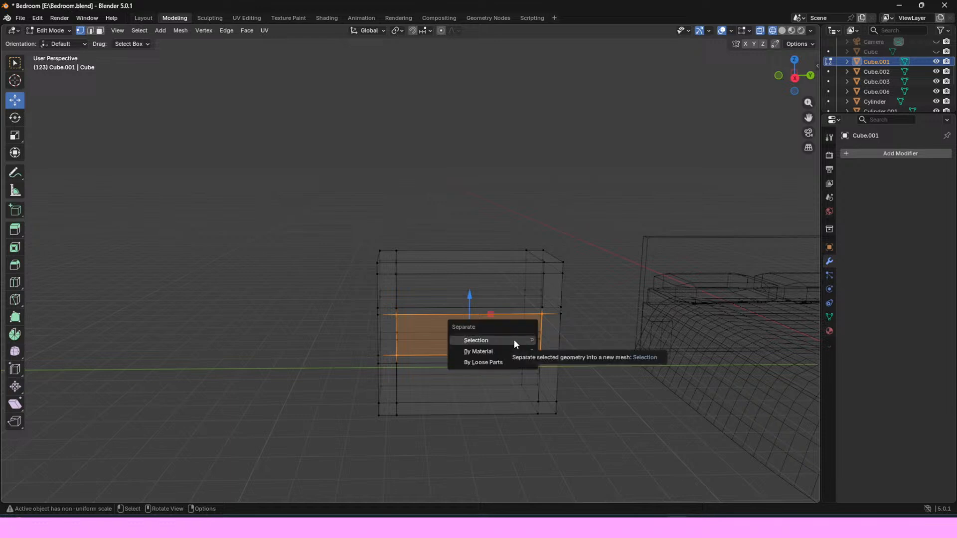
left_click(514, 339)
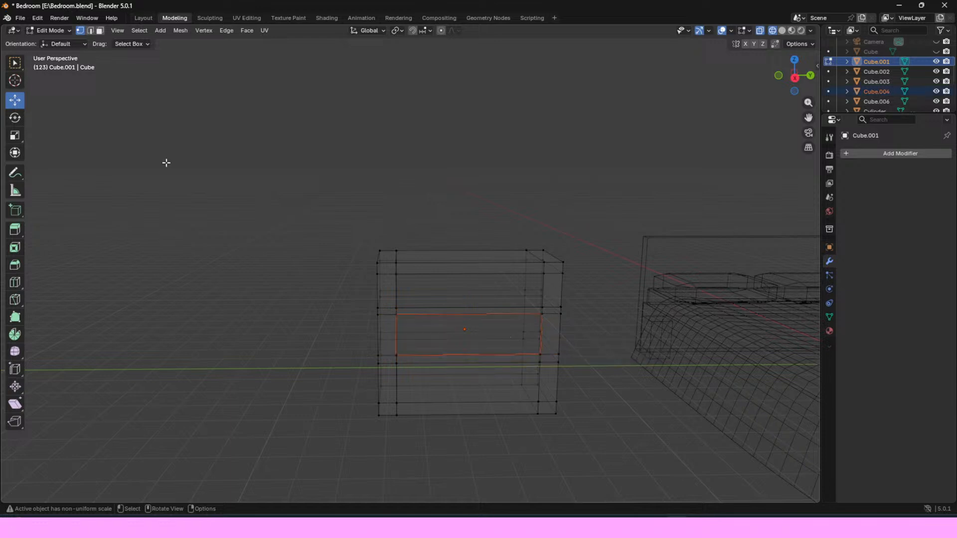
left_click(144, 18)
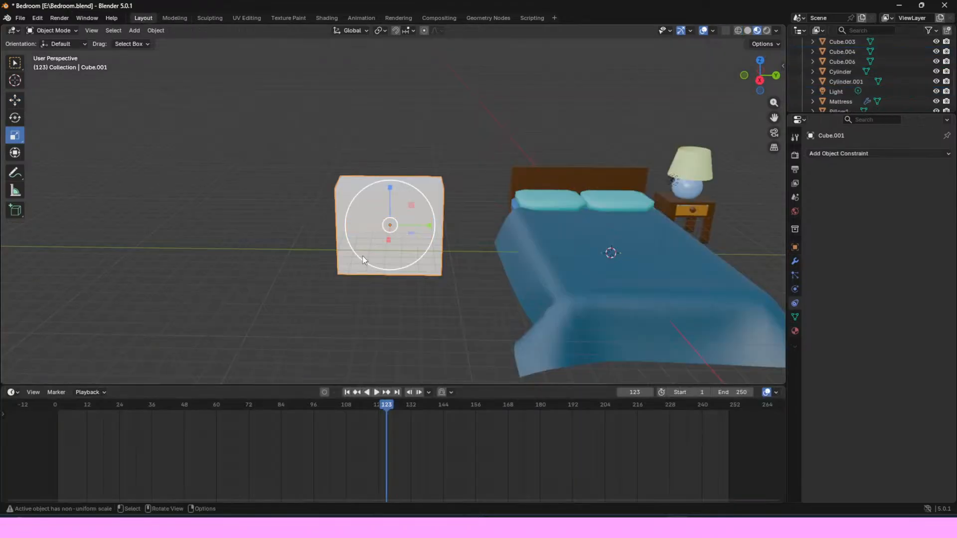
Step: Select the bottom drawer face in the Modeling workspace, separate it into its own mesh, and go back to Layout
left_click(175, 18)
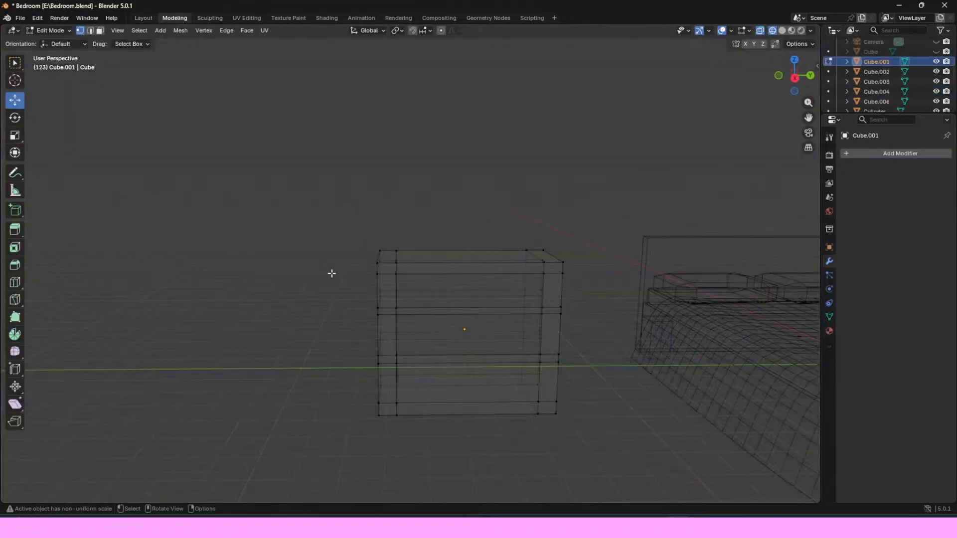
left_click(396, 363, "shift")
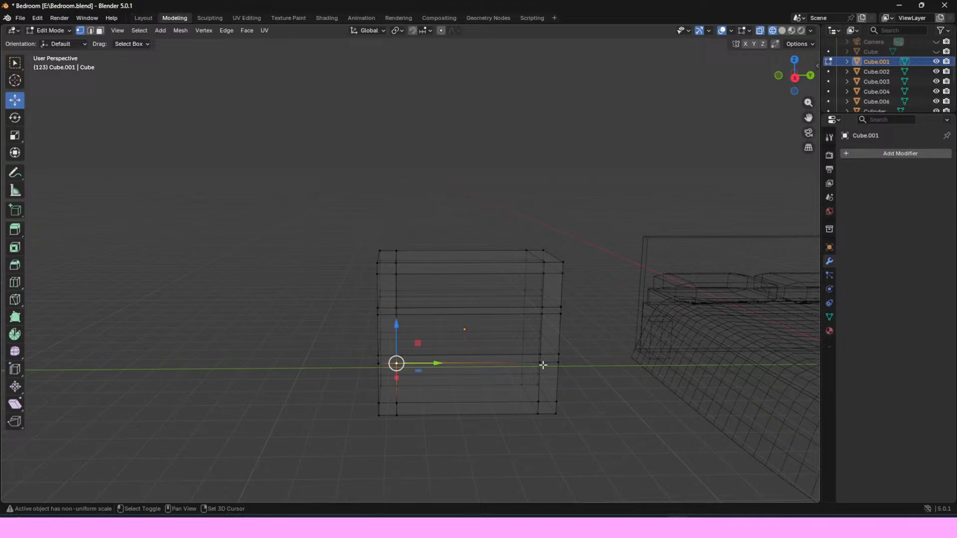
left_click(540, 363, "shift")
left_click(538, 414, "shift")
key("ctrl+z")
left_click(539, 402, "shift")
left_click(396, 402, "shift")
key("p")
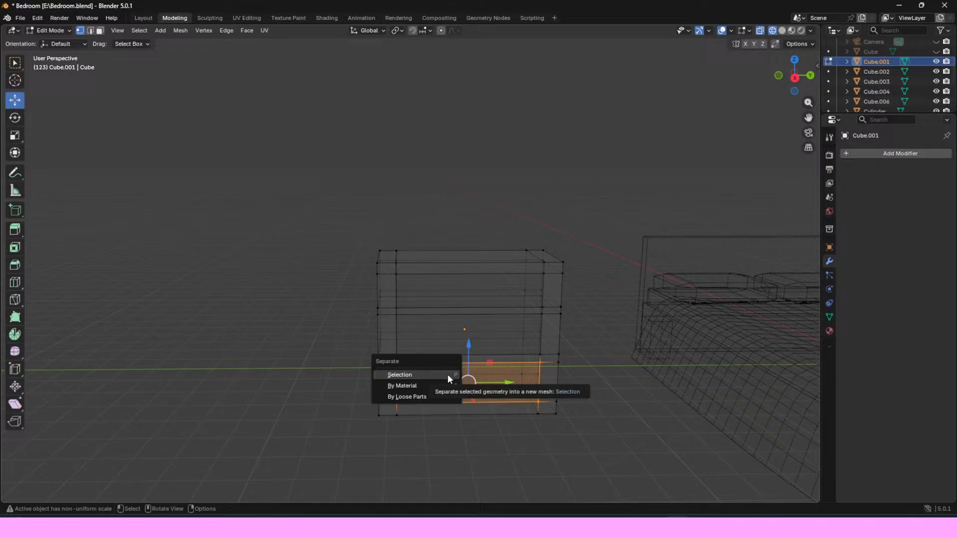
left_click(447, 376)
left_click(139, 18)
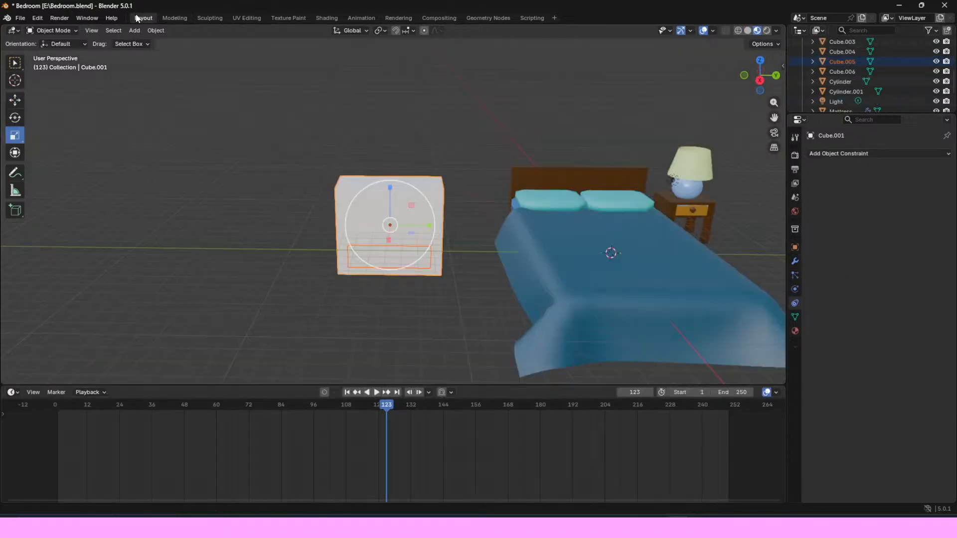
Step: Set the Layout viewport to wireframe shading and select the separated top drawer front
left_click(393, 189)
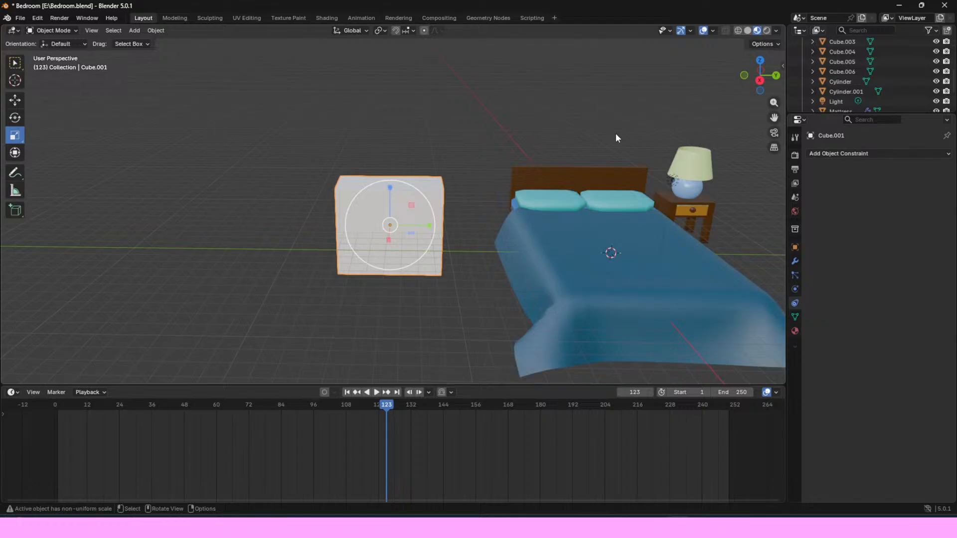
left_click_drag(781, 80, 673, 101)
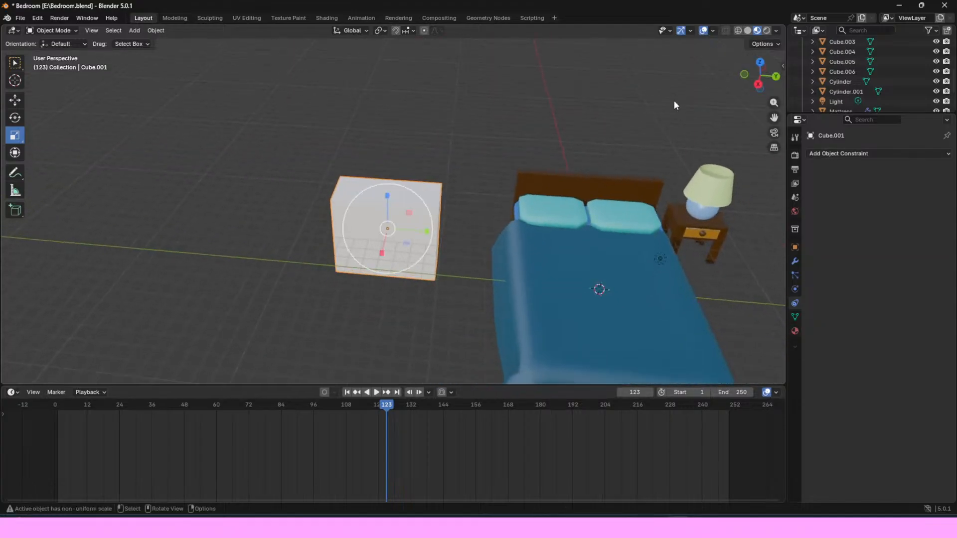
left_click(398, 215)
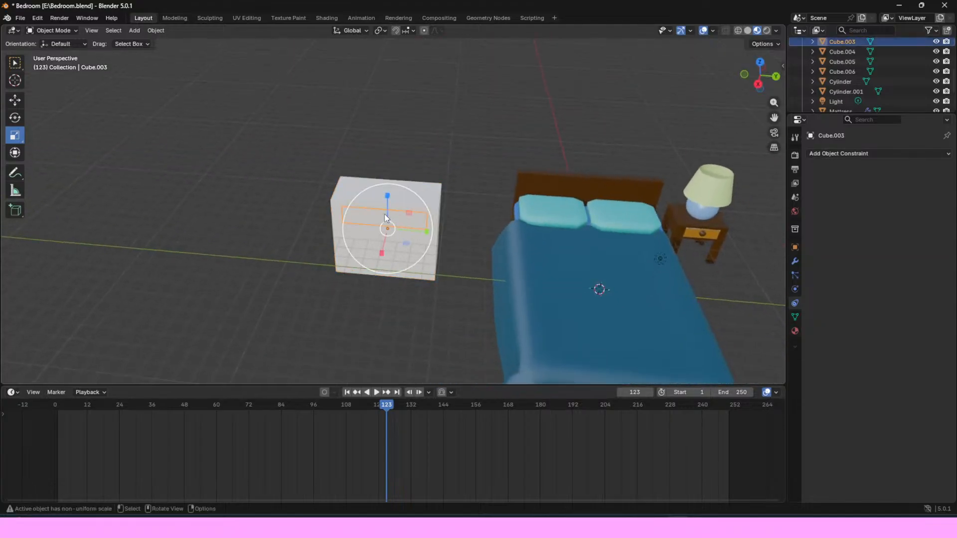
left_click(417, 199)
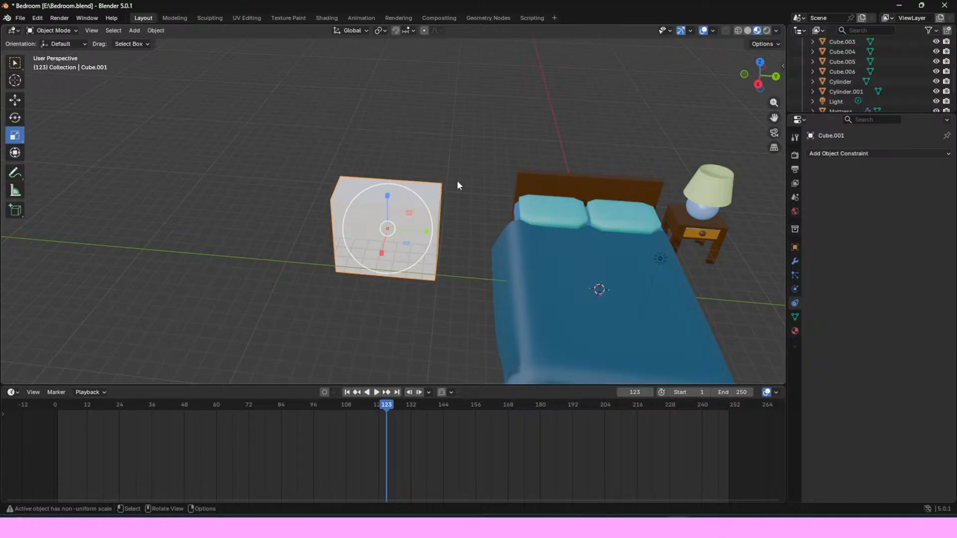
left_click(738, 30)
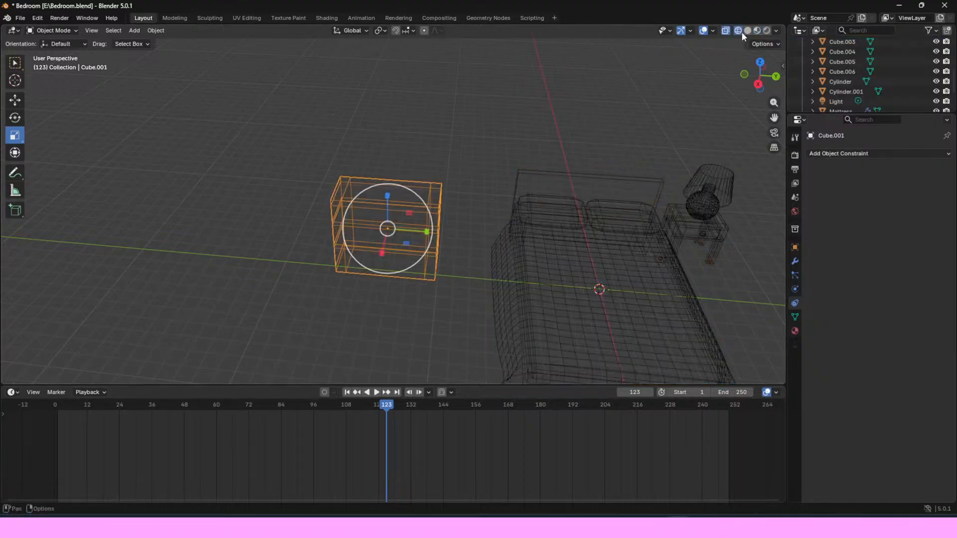
mouse_move(775, 80)
left_mouse_down()
mouse_move(747, 87)
mouse_move(652, 57)
mouse_move(780, 52)
mouse_move(775, 78)
left_mouse_up()
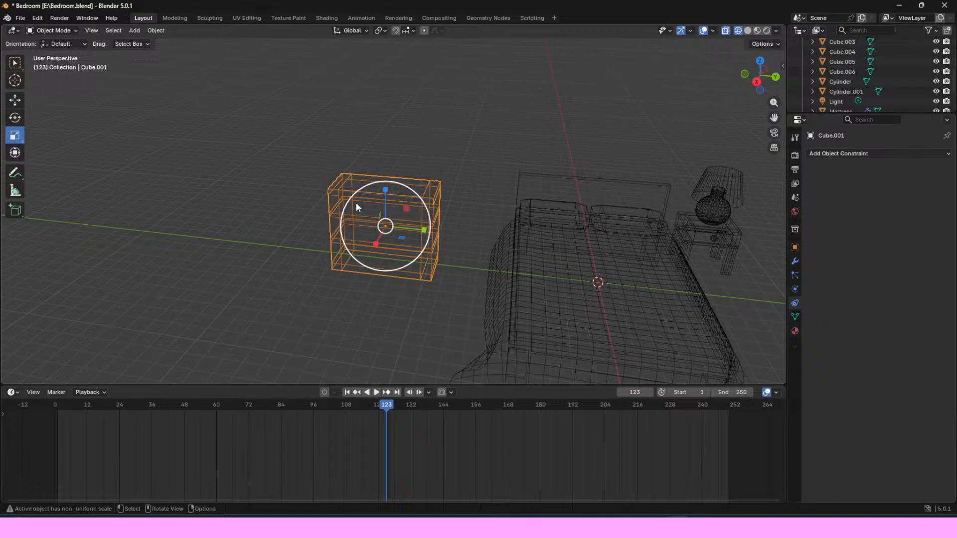
left_click(421, 214)
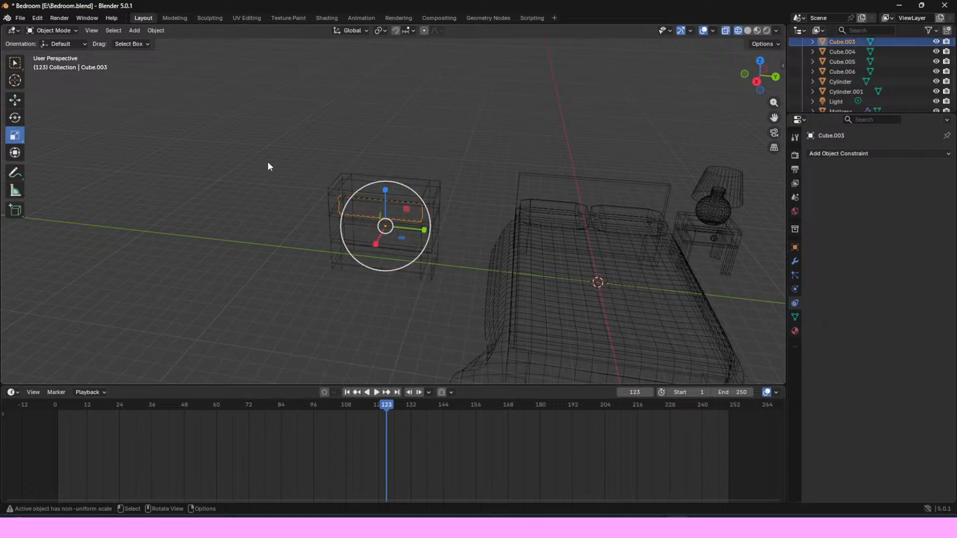
Step: Select all four vertices of the top drawer front in the Modeling workspace and extrude the face about 2.95 m back into the dresser
left_click(170, 18)
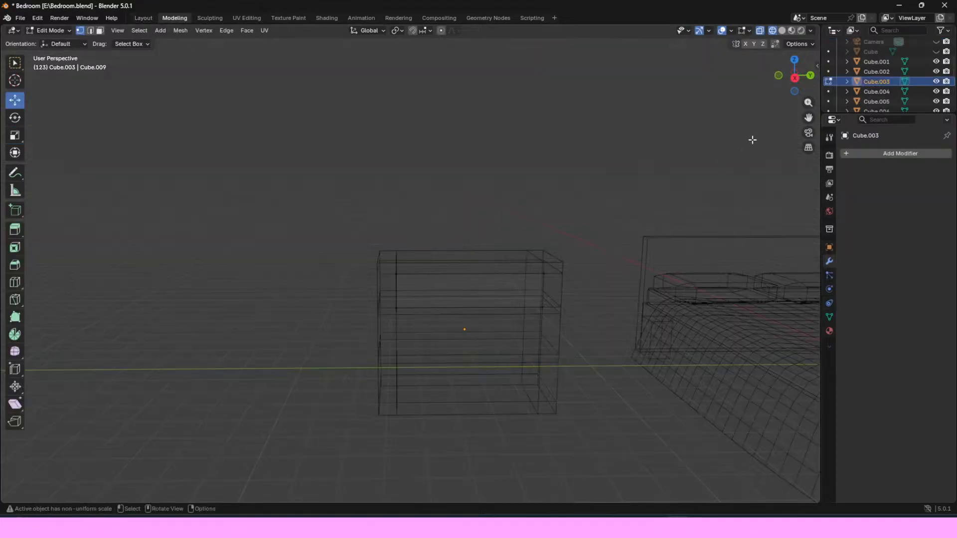
left_click_drag(794, 75, 707, 80)
left_click(406, 256)
left_click(404, 289, "shift")
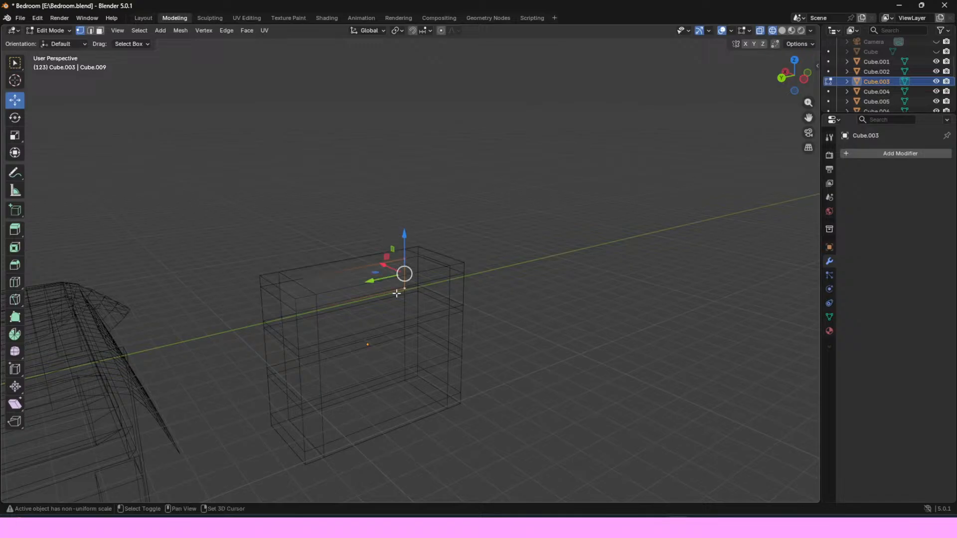
left_click(280, 283, "shift")
left_click(282, 312, "shift")
left_click_drag(787, 84, 708, 101)
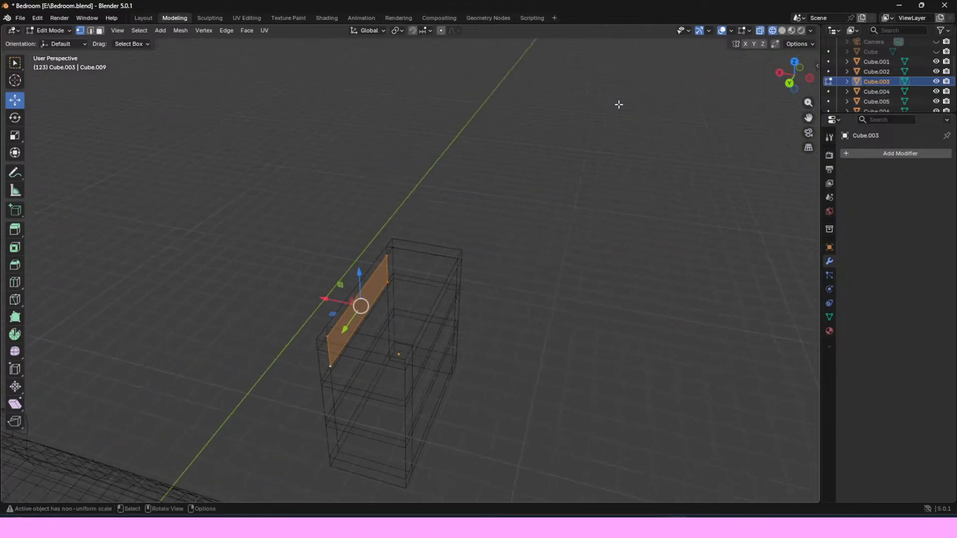
left_click(15, 230)
left_click_drag(327, 299, 399, 314)
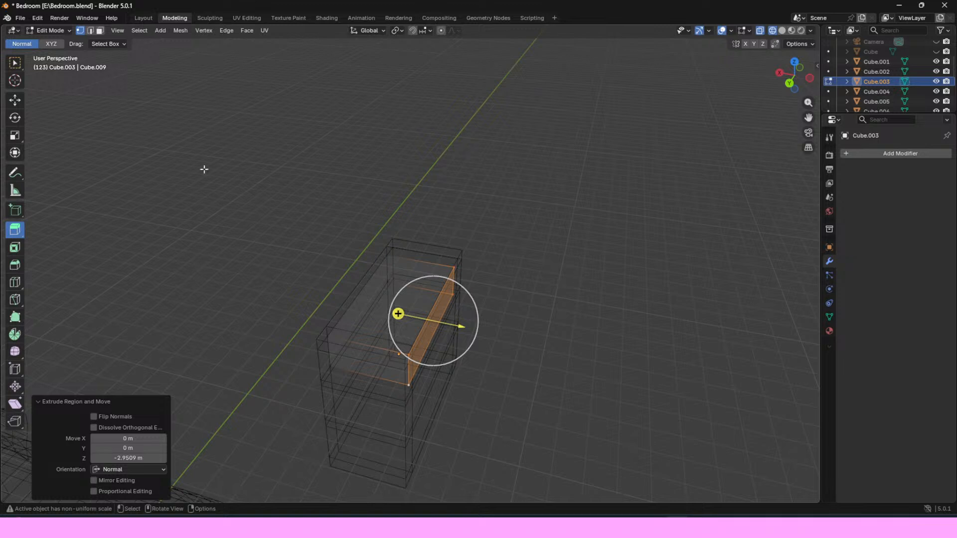
Step: Select the upper face of the extruded top drawer by its corner vertices and separate the selection into a new mesh
left_click(15, 102)
left_click(387, 258)
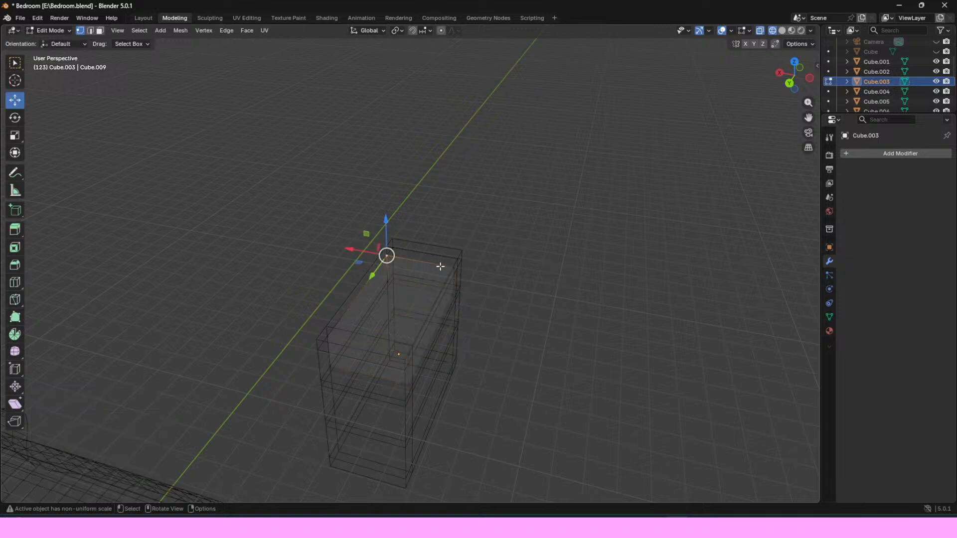
left_click(452, 268, "shift")
left_click(398, 354, "shift")
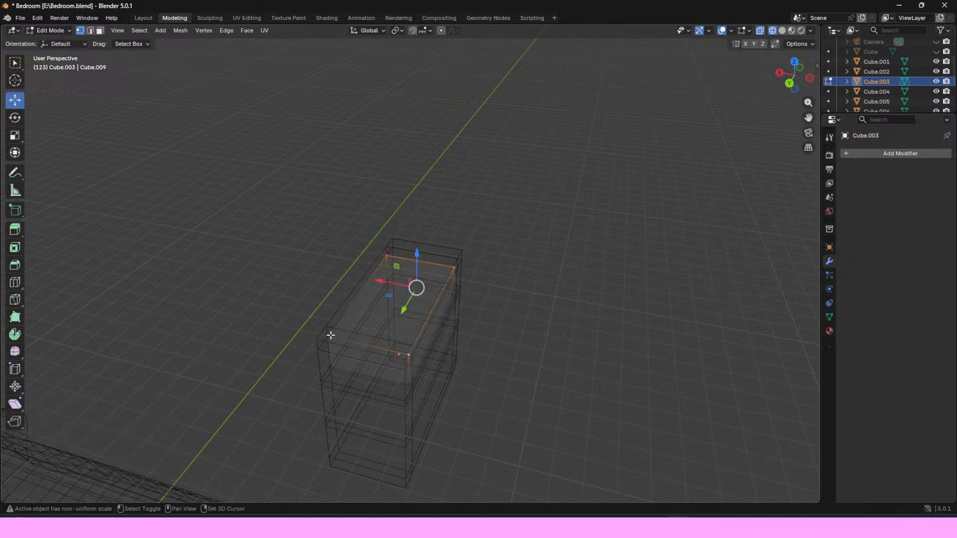
left_click(328, 337, "shift")
key("p")
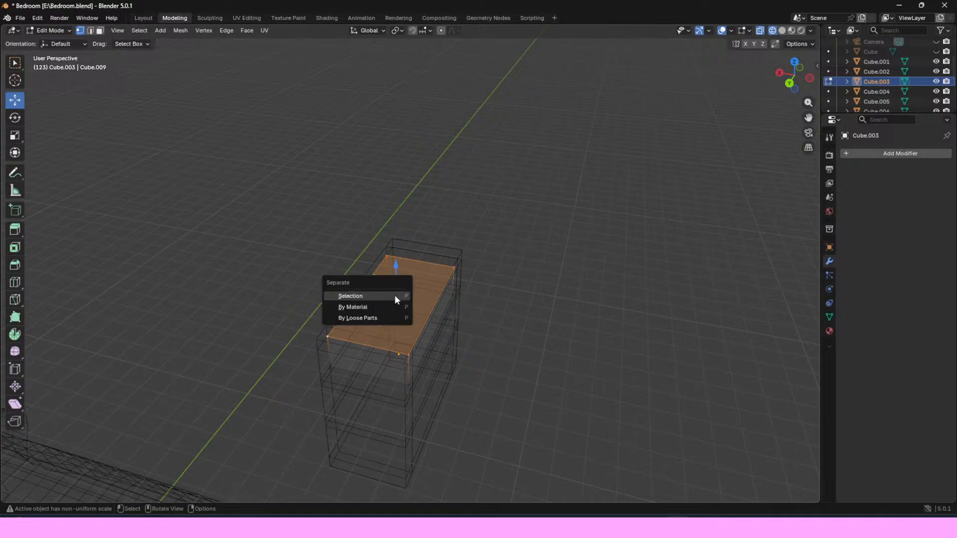
left_click(387, 295)
Step: Delete the separated upper face of the top drawer in the Layout workspace, leaving the drawer open
left_click(145, 17)
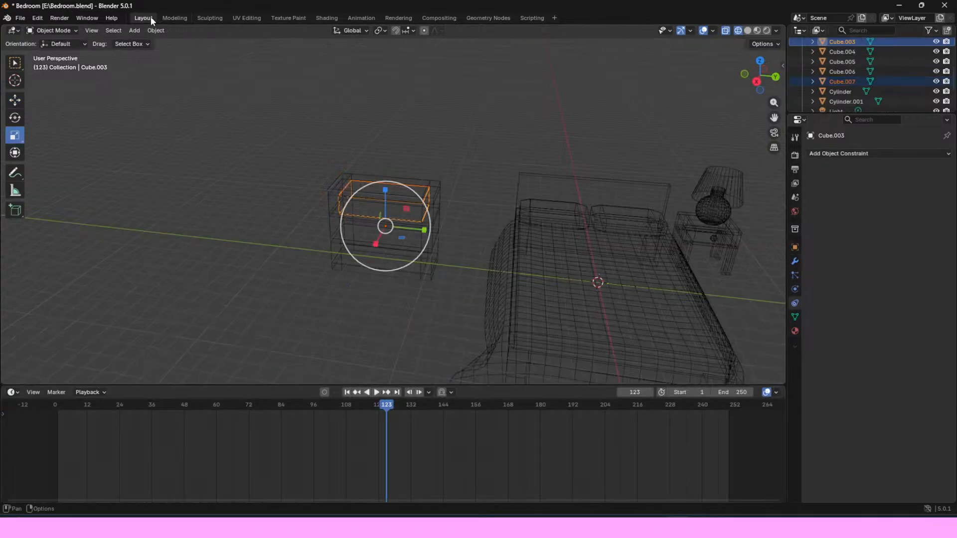
left_click(376, 187)
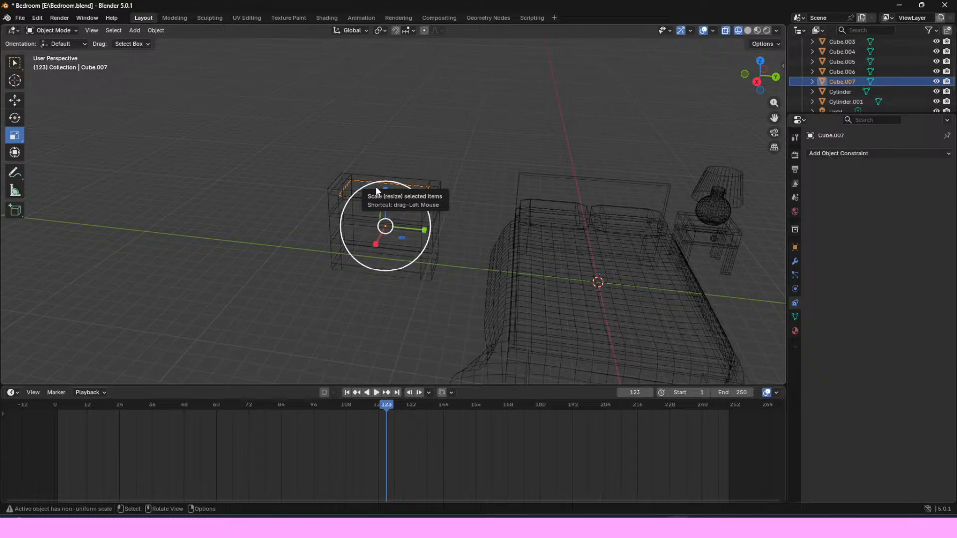
key("x")
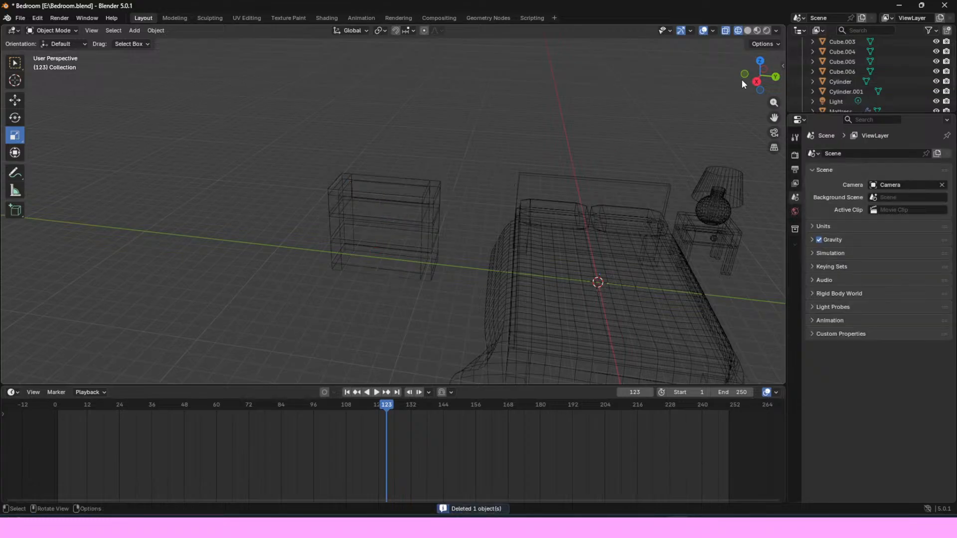
Step: Set the Layout viewport to solid shading and view the dresser from above its front
mouse_move(759, 74)
left_mouse_down()
mouse_move(763, 82)
mouse_move(759, 70)
mouse_move(780, 72)
mouse_move(759, 80)
left_mouse_up()
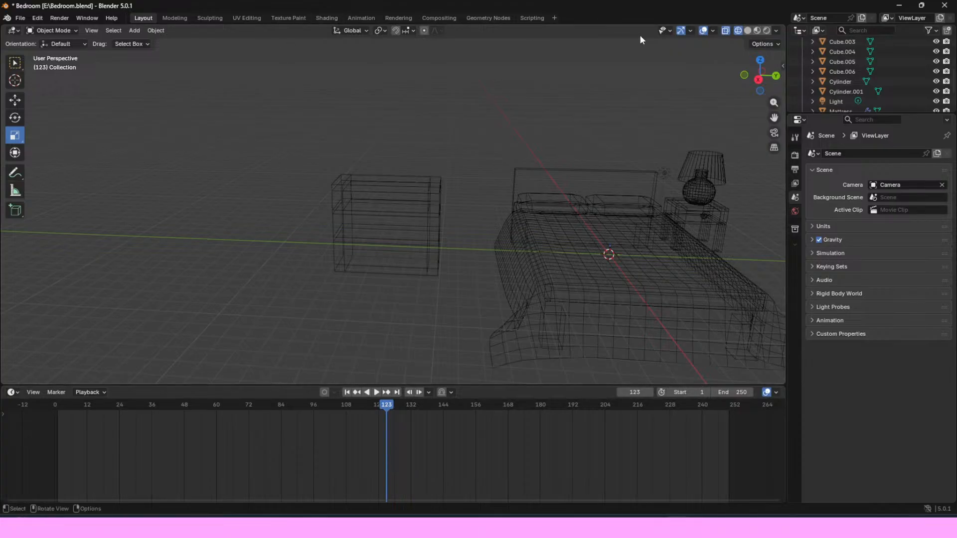
left_click(747, 30)
left_click_drag(753, 70, 554, 145)
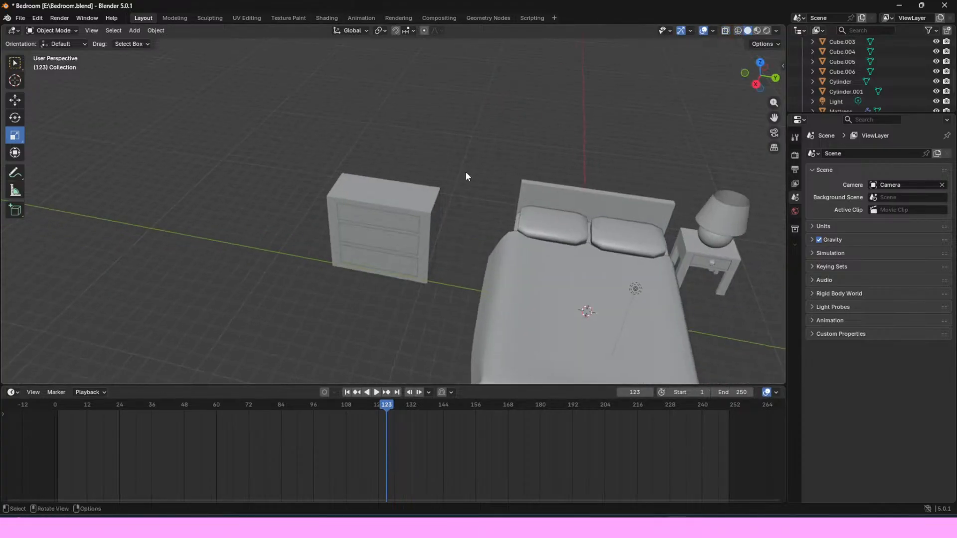
Step: Try sliding the top drawer out of the dresser along X to inspect its open box, undo the move and deselect it
left_click(400, 217)
left_click(15, 100)
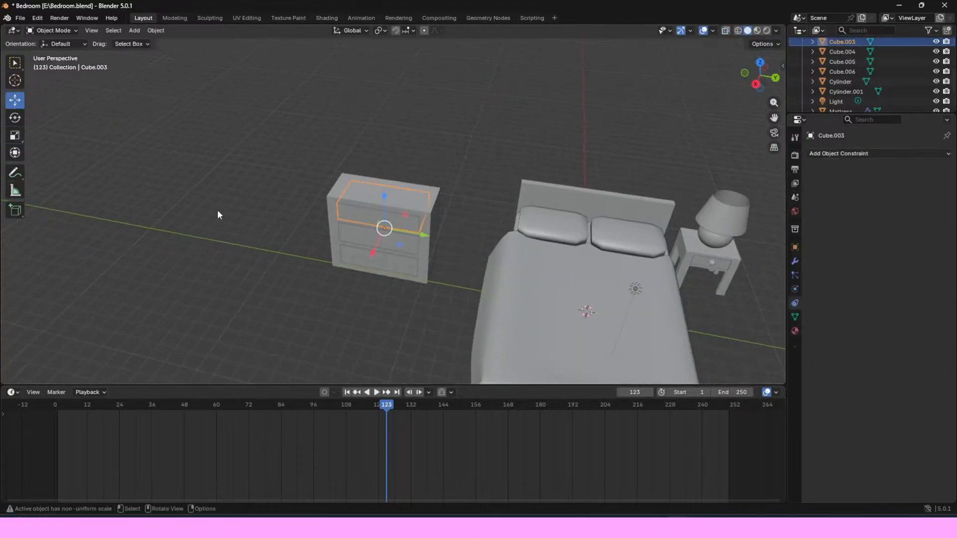
left_click_drag(371, 250, 362, 271)
scroll(487, 179, "up", 4)
mouse_move(759, 74)
left_mouse_down()
mouse_move(748, 57)
mouse_move(790, 65)
mouse_move(722, 57)
mouse_move(759, 75)
left_mouse_up()
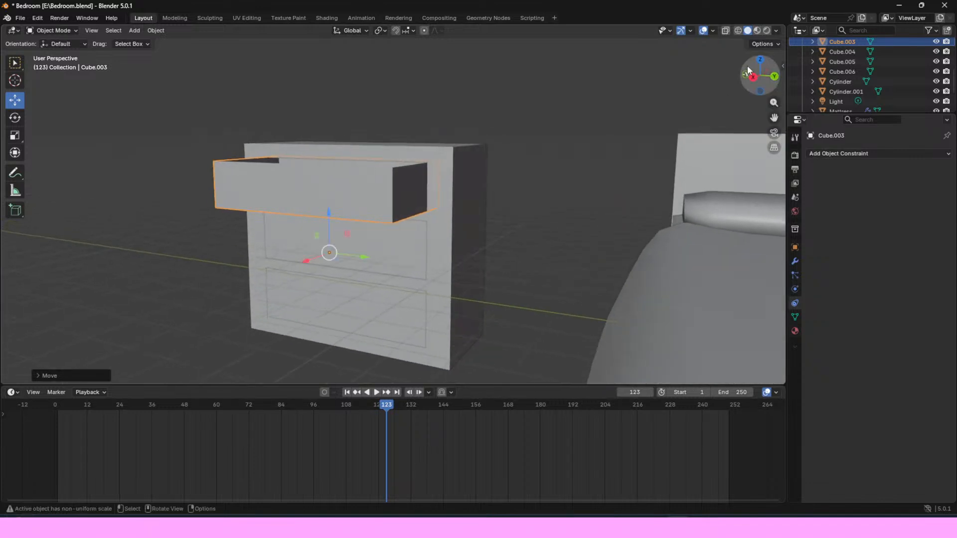
key("ctrl+z")
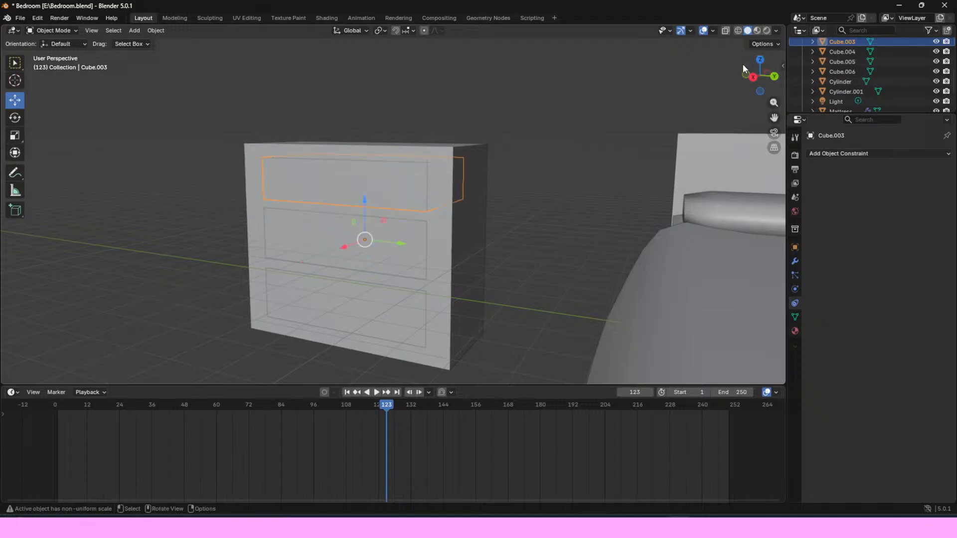
left_click(648, 144)
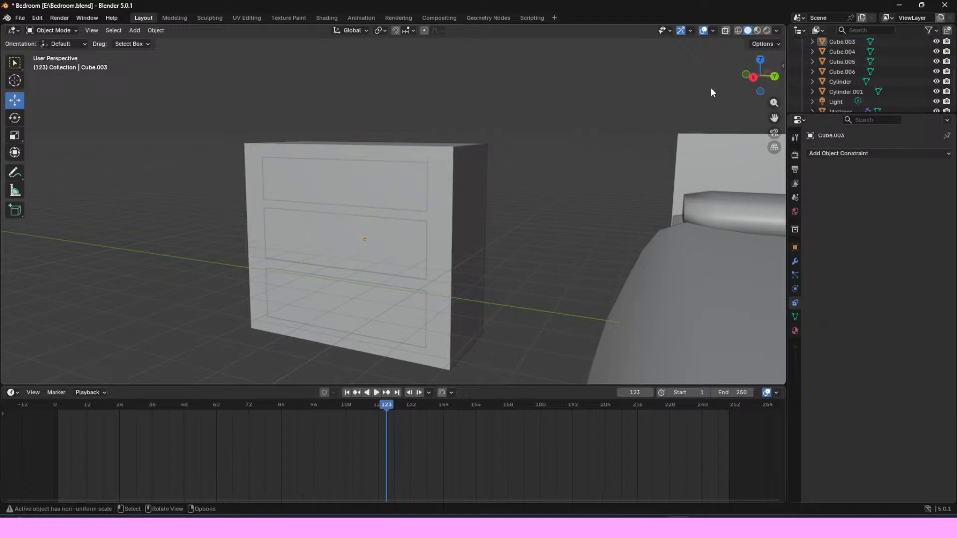
left_click_drag(762, 74, 795, 76)
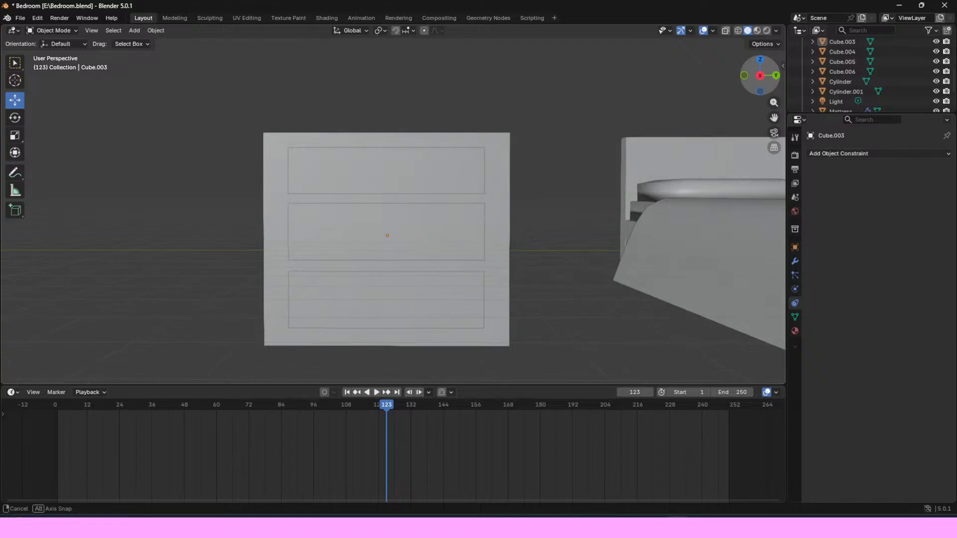
Step: Select the nightstand drawer beneath the lamp on the far side of the bed
left_click_drag(794, 76, 568, 111)
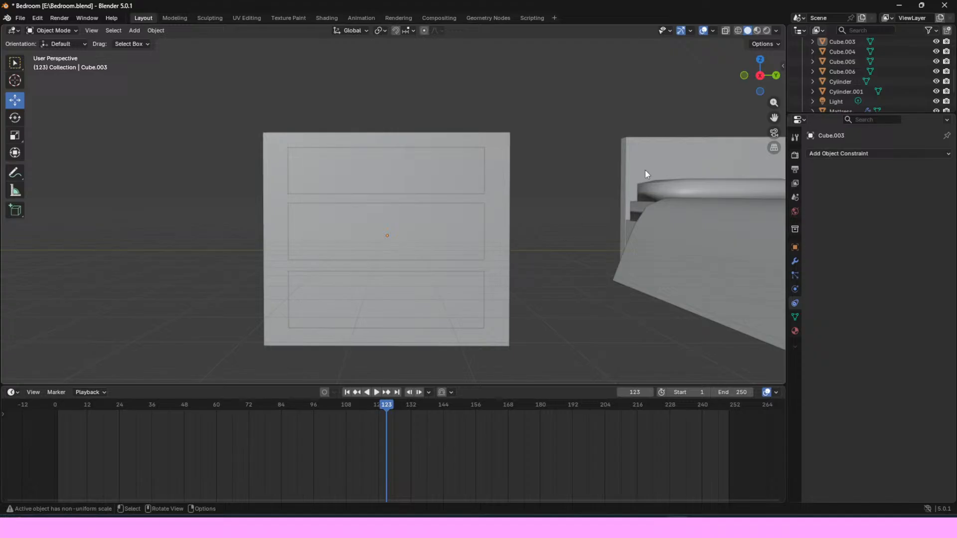
mouse_move(760, 75)
left_mouse_down()
mouse_move(708, 145)
mouse_move(747, 78)
left_mouse_up()
scroll(716, 136, "down", 5)
mouse_move(774, 117)
left_mouse_down()
mouse_move(667, 144)
mouse_move(771, 116)
left_mouse_up()
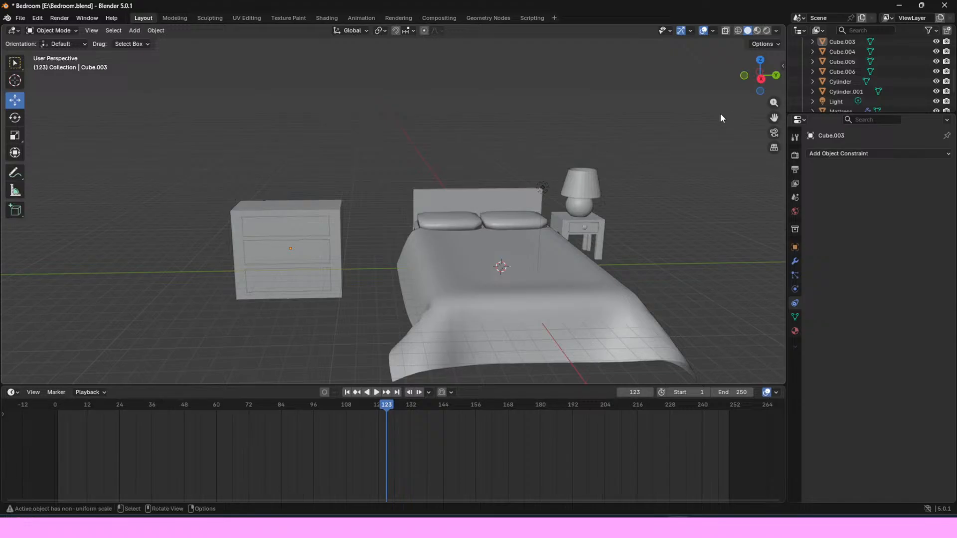
scroll(317, 241, "up", 4)
scroll(317, 240, "down", 1)
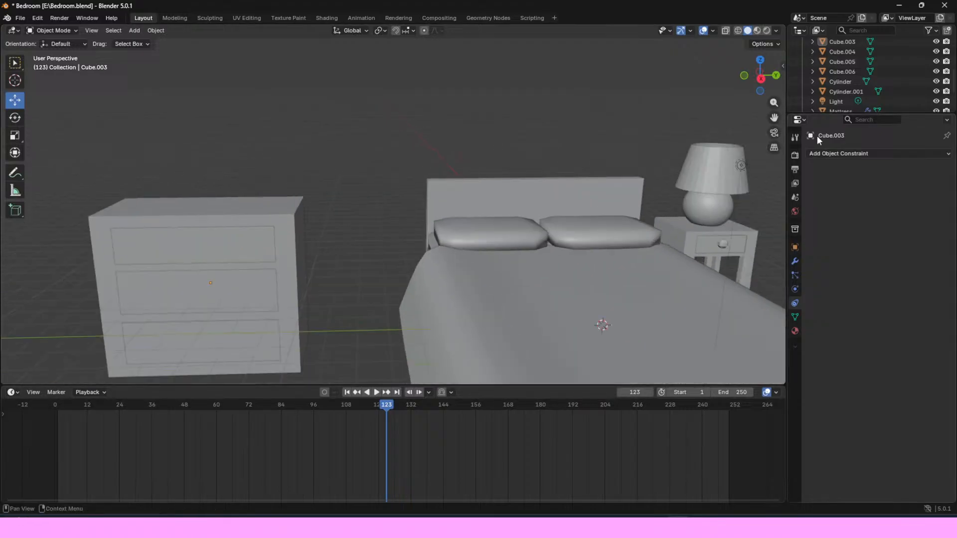
left_click_drag(774, 118, 635, 119)
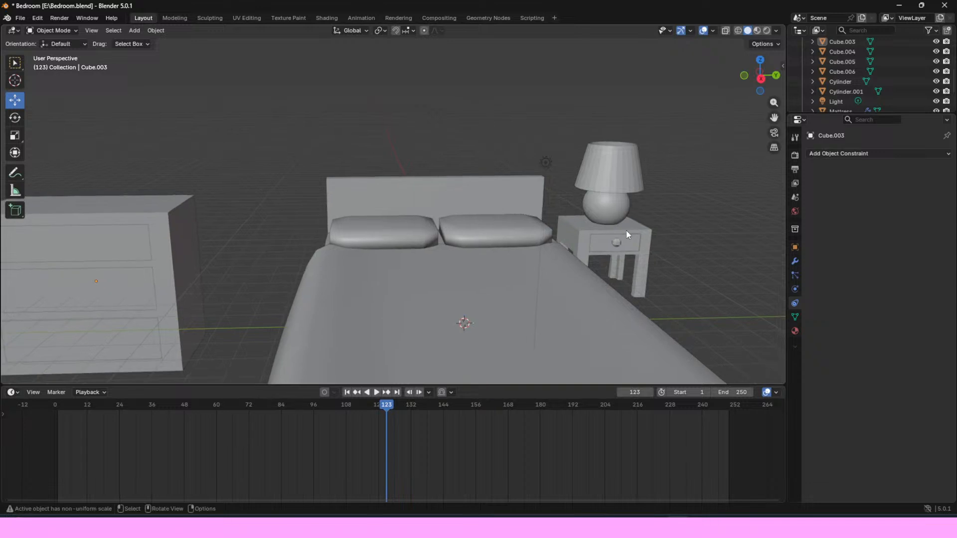
left_click(616, 241)
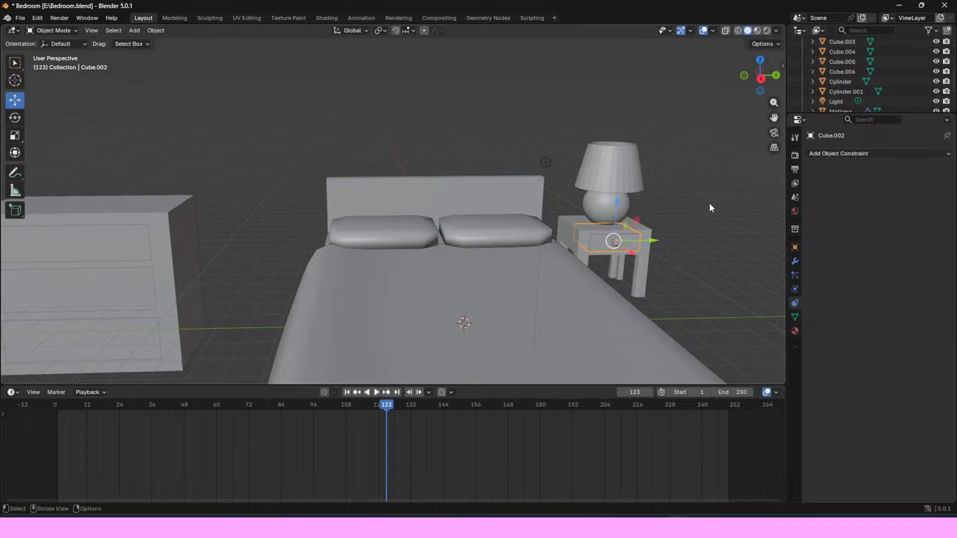
Step: Slide the selected nightstand drawer partly out of the nightstand along the X axis so its knob and open box are exposed
scroll(728, 180, "up", 3)
scroll(729, 180, "down", 2)
left_click_drag(773, 117, 607, 140)
scroll(720, 178, "up", 3)
scroll(686, 244, "down", 1)
left_click_drag(774, 116, 529, 66)
left_click_drag(781, 88, 462, 211)
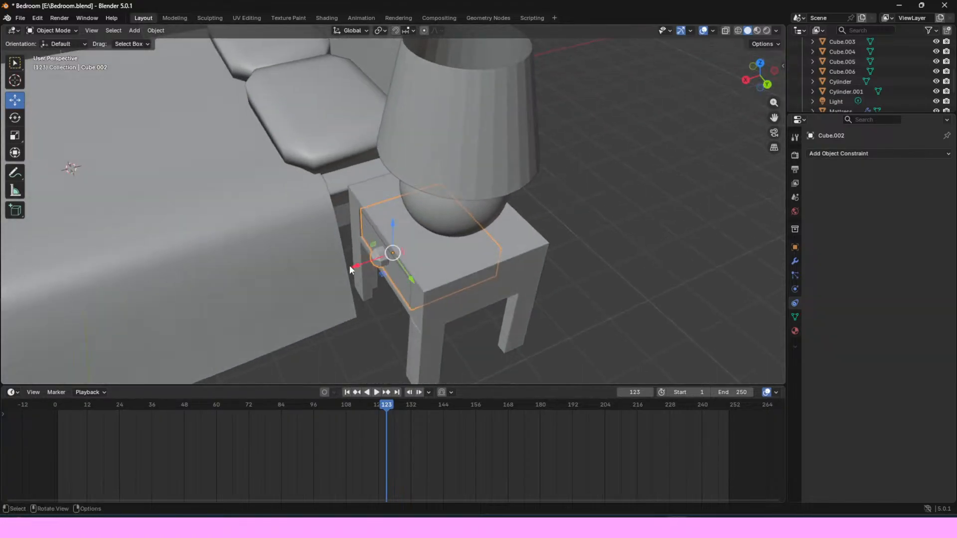
left_click_drag(353, 265, 320, 274)
mouse_move(762, 75)
left_mouse_down()
mouse_move(717, 90)
mouse_move(701, 61)
mouse_move(763, 87)
mouse_move(775, 73)
left_mouse_up()
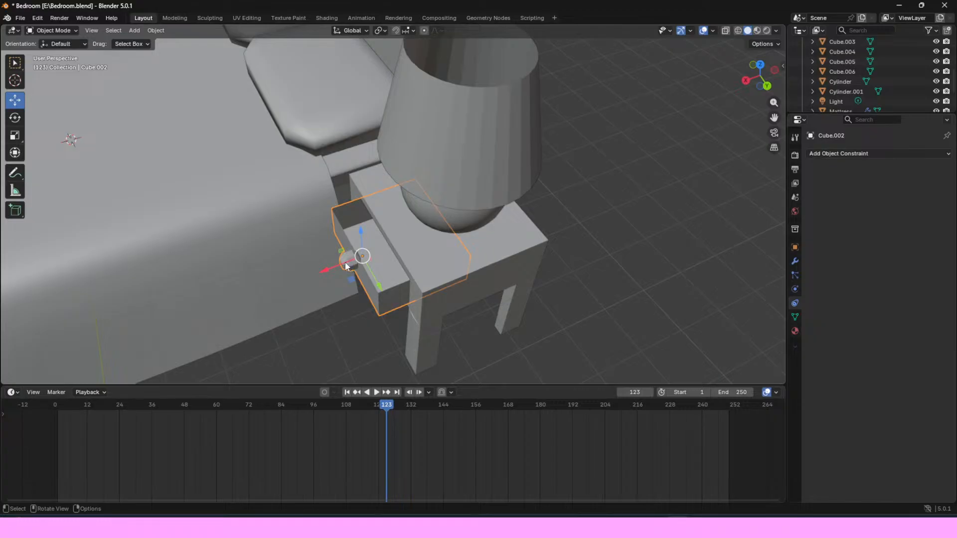
scroll(347, 249, "up", 3)
left_click_drag(759, 75, 729, 108)
left_click(795, 289)
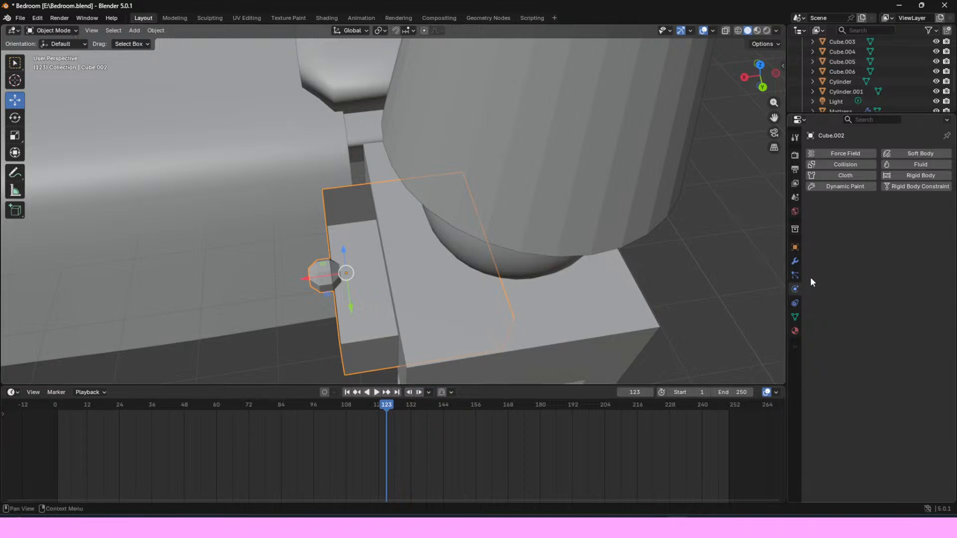
left_click(793, 276)
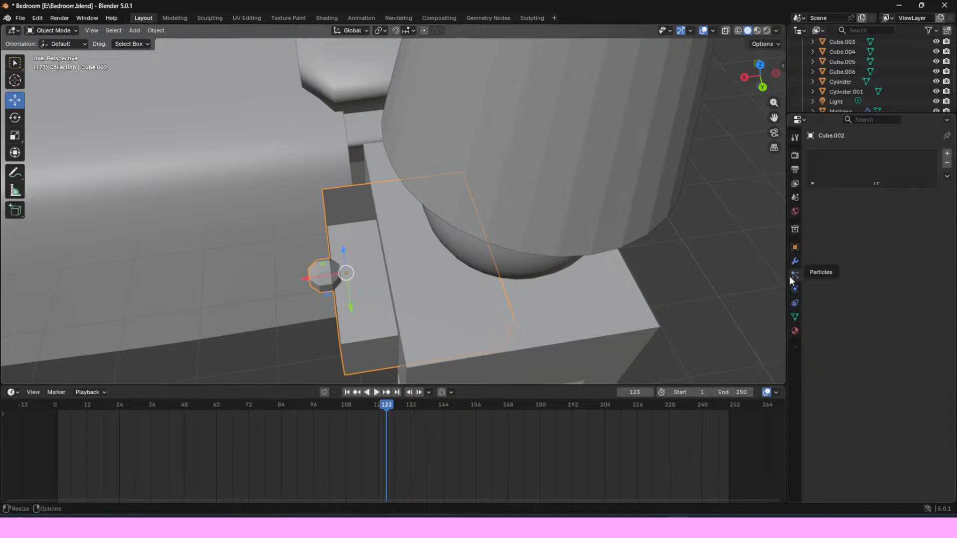
left_click(794, 264)
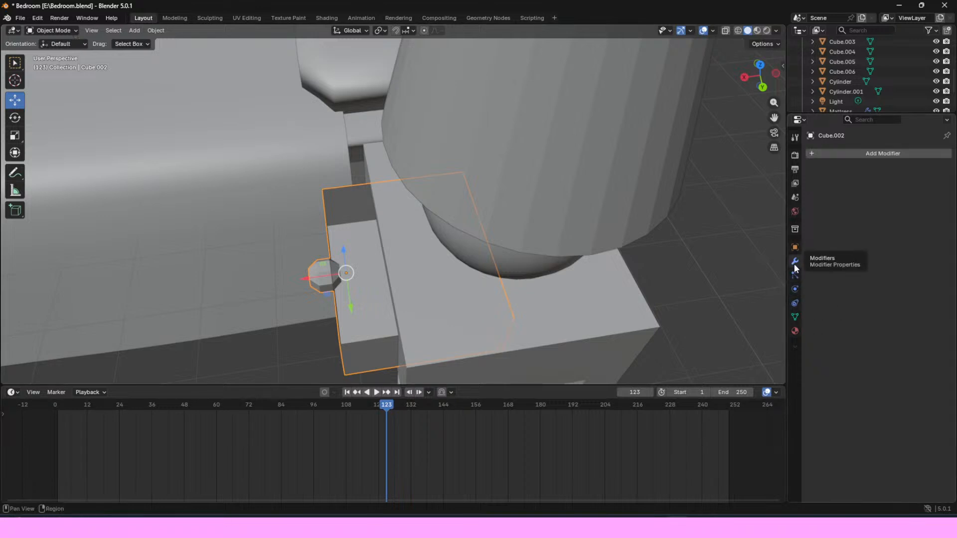
left_click(791, 246)
left_click(794, 264)
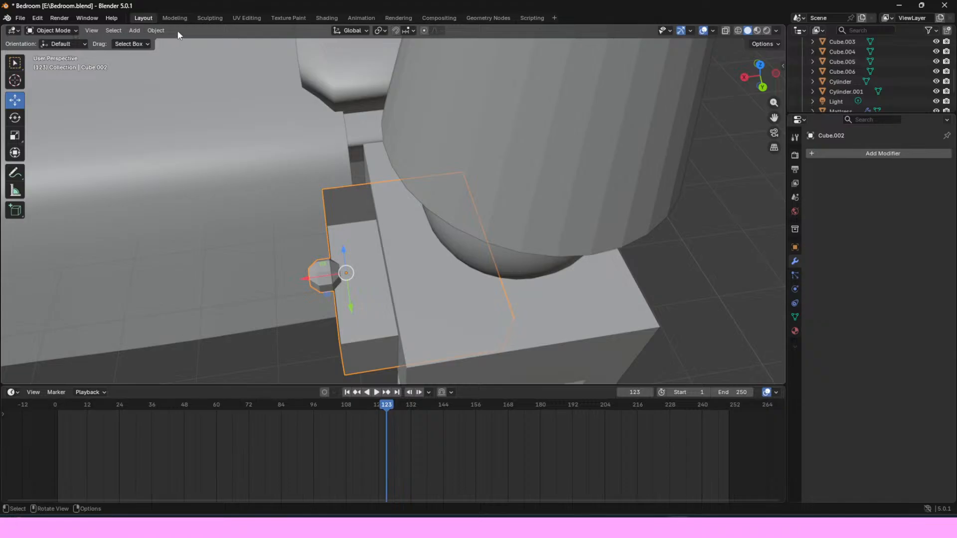
right_click(328, 252)
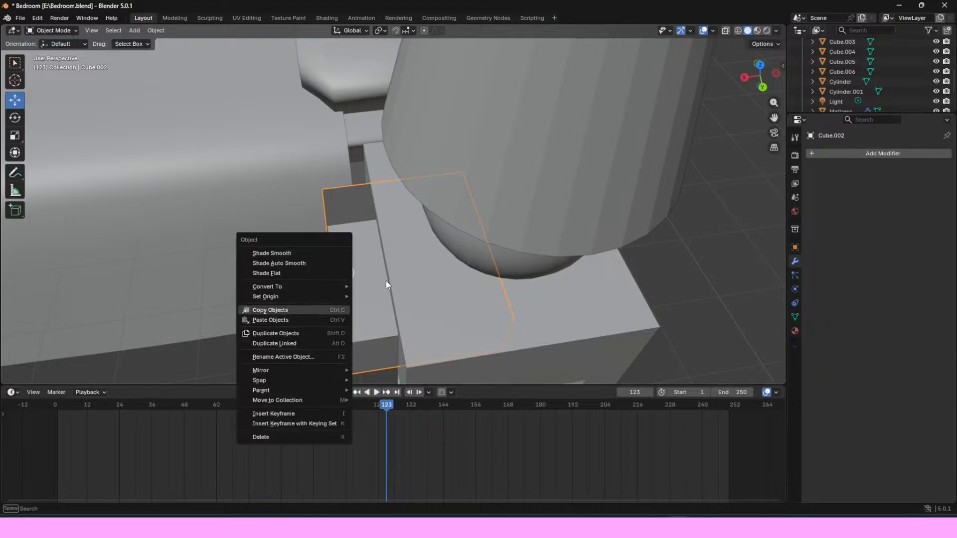
left_click(373, 299)
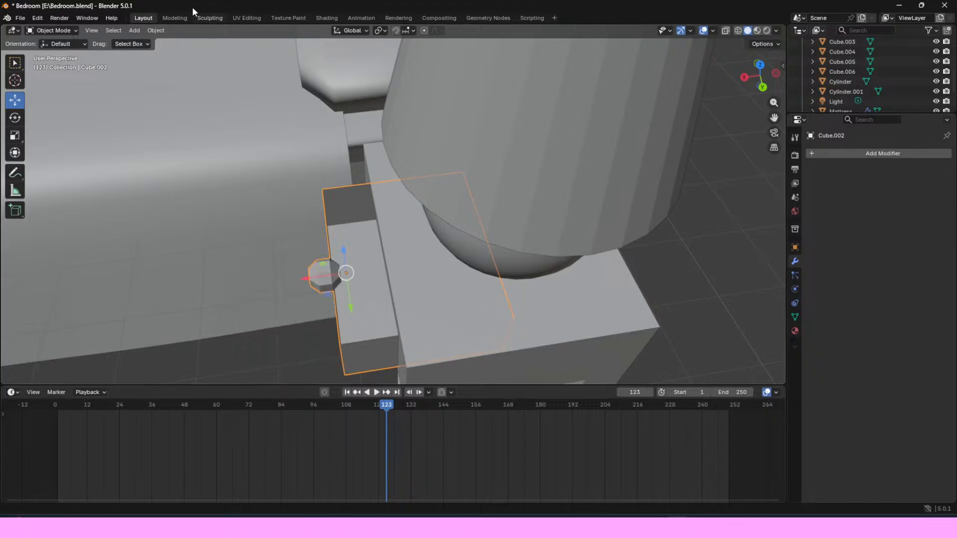
Step: Bring up the nightstand drawer's mesh in the Modeling workspace and view its knob vertices from above
left_click(180, 17)
scroll(572, 248, "down", 5)
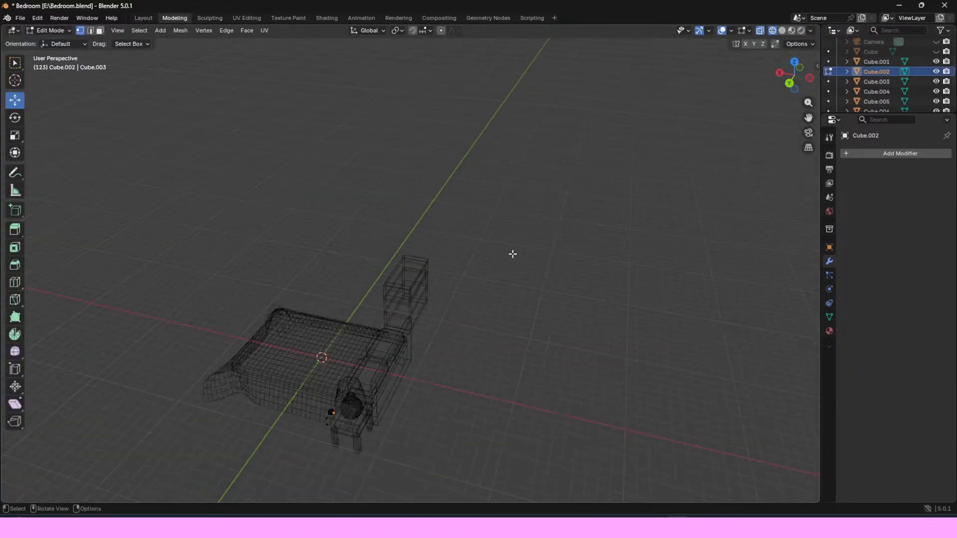
left_click_drag(793, 75, 817, 39)
scroll(517, 288, "up", 7)
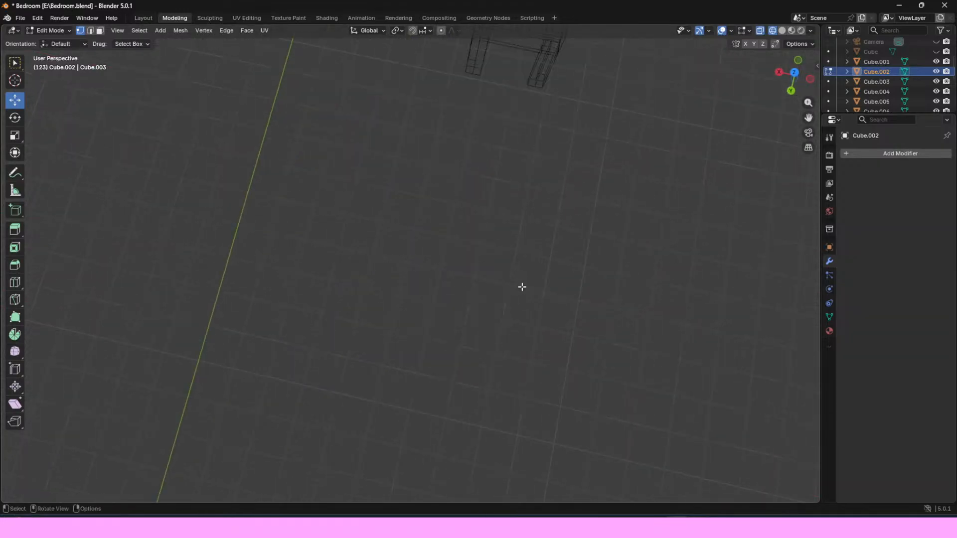
scroll(517, 289, "down", 3)
left_click_drag(807, 119, 808, 318)
scroll(556, 206, "up", 7)
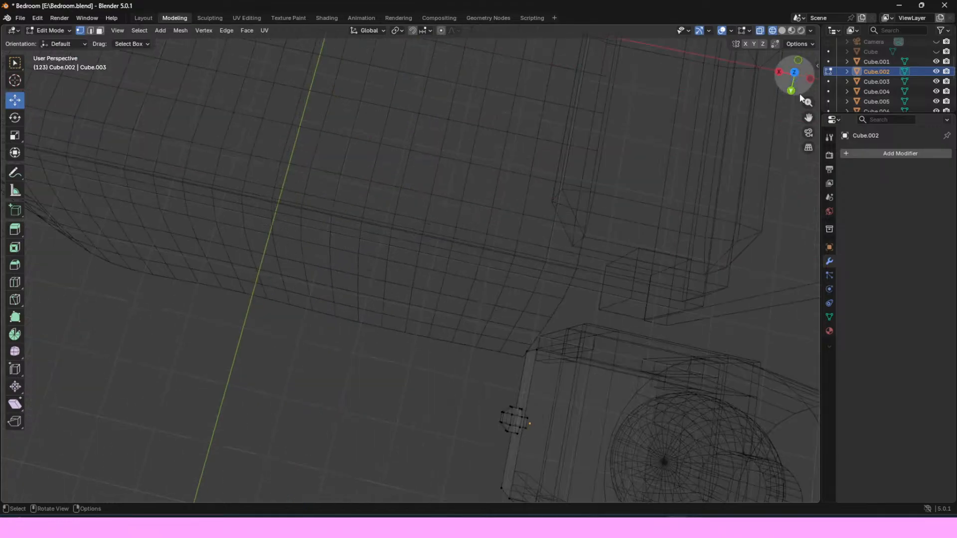
left_click_drag(808, 119, 589, 2)
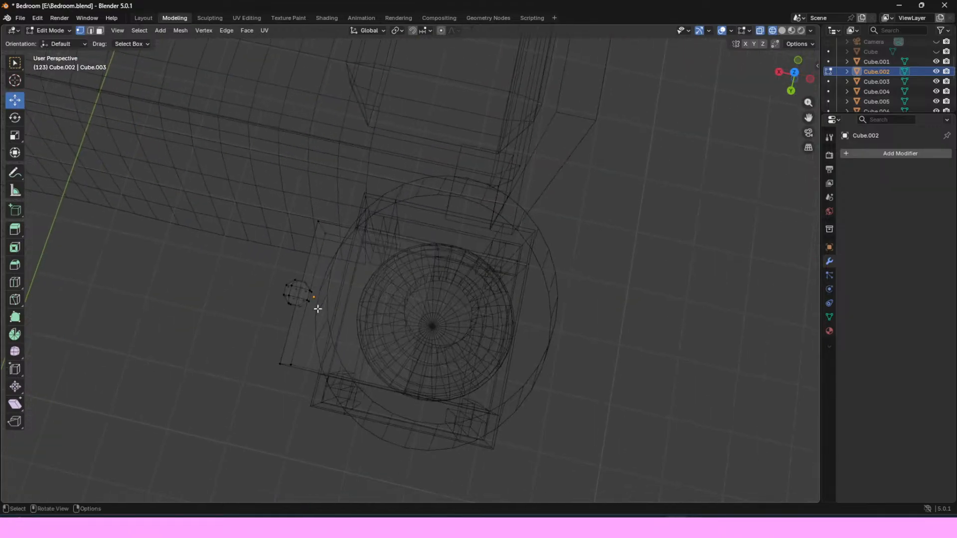
Step: Try to select the outer vertices of the drawer knob by picking shortest paths between them
left_click(309, 289)
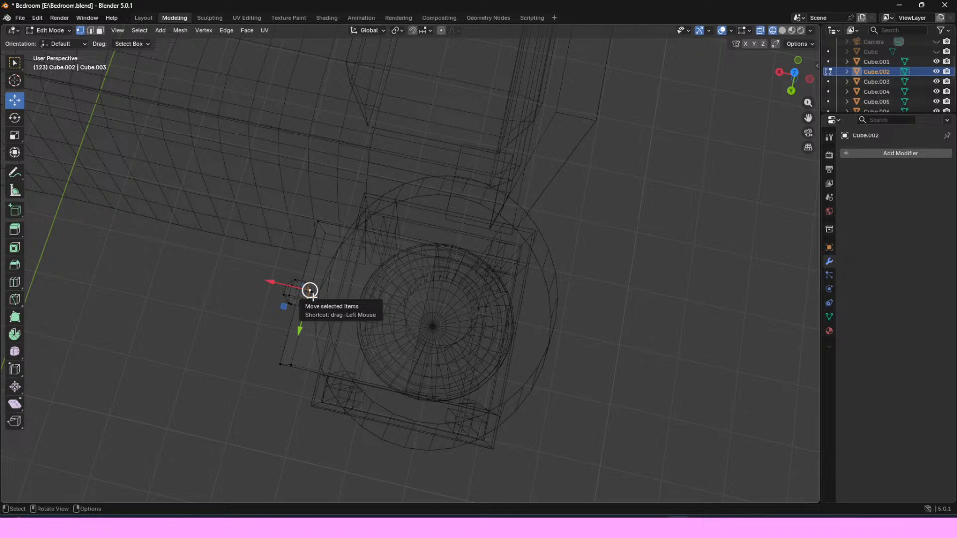
key("a")
left_click(306, 294)
scroll(455, 271, "up", 5)
left_click_drag(774, 75, 847, 31)
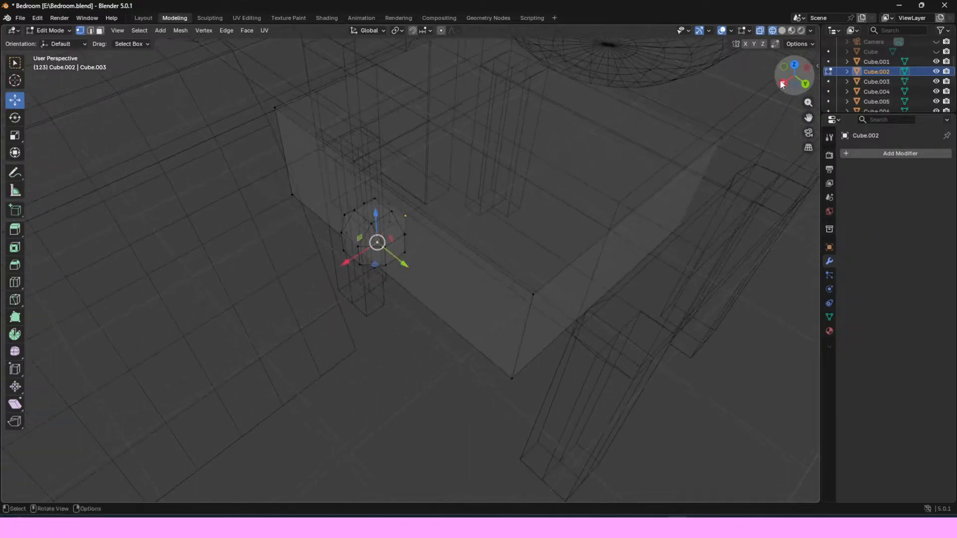
left_click(382, 202, "ctrl")
left_click(345, 223, "ctrl")
left_click(348, 248, "ctrl")
left_click(358, 252, "ctrl")
left_click(341, 240, "ctrl")
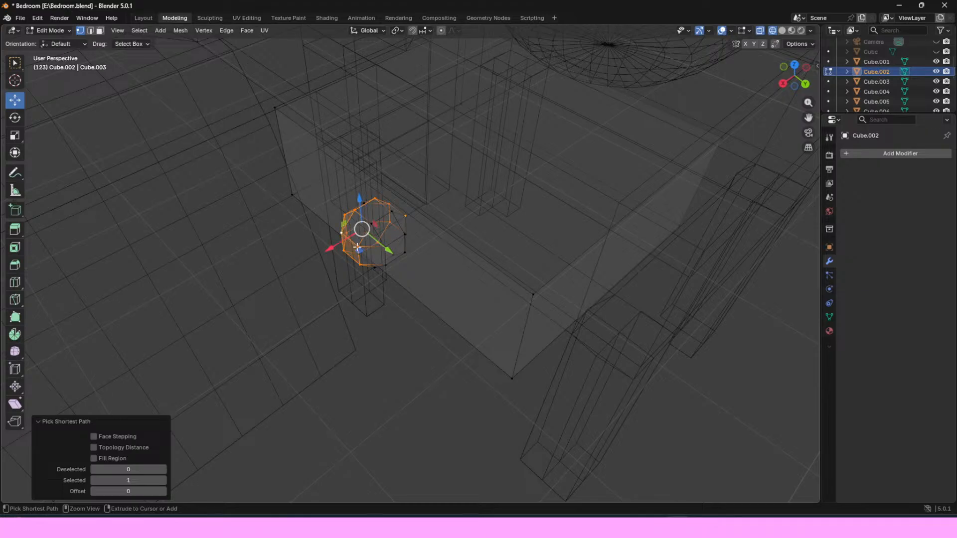
Step: Try to extend the shortest-path selection to the knob's lower vertices and those nearest the drawer front
left_click(381, 264, "ctrl")
left_click(399, 253, "ctrl")
left_click(396, 238, "ctrl")
left_click(396, 223, "ctrl")
left_click(396, 224, "ctrl")
left_click(390, 207, "ctrl")
left_click(395, 213, "ctrl")
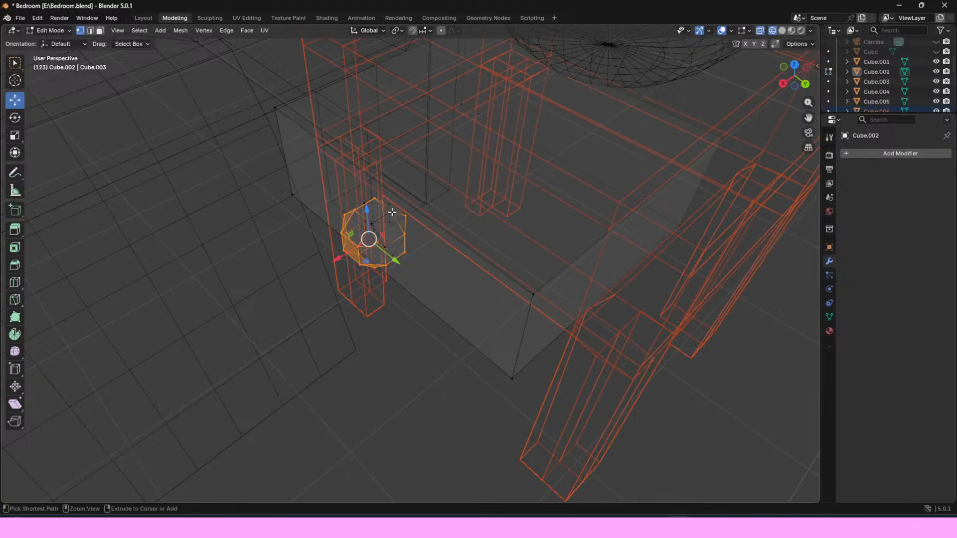
Step: Reselect the nightstand drawer in the Layout workspace and return to mesh editing, retrying the missed knob vertex
left_click(143, 17)
left_click(314, 272)
left_click(174, 18)
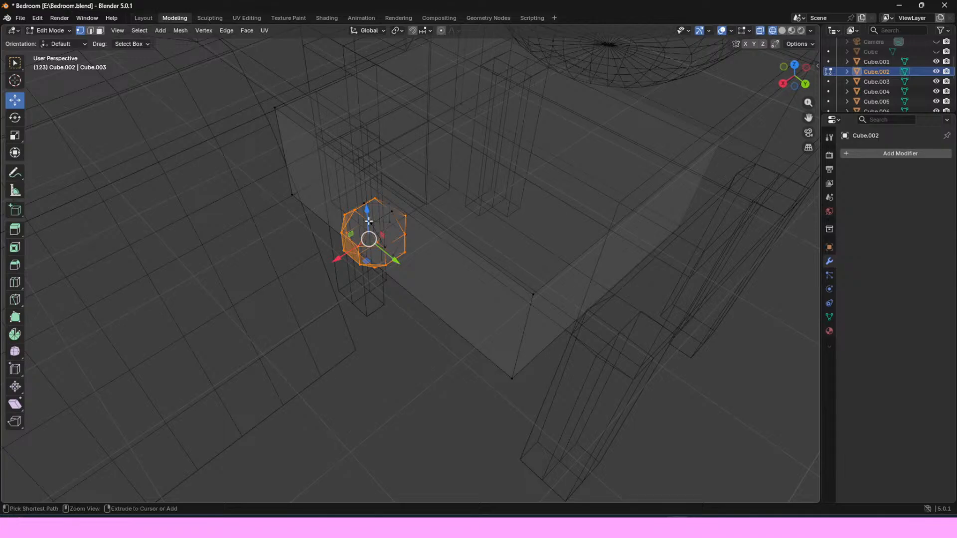
left_click(394, 208, "ctrl")
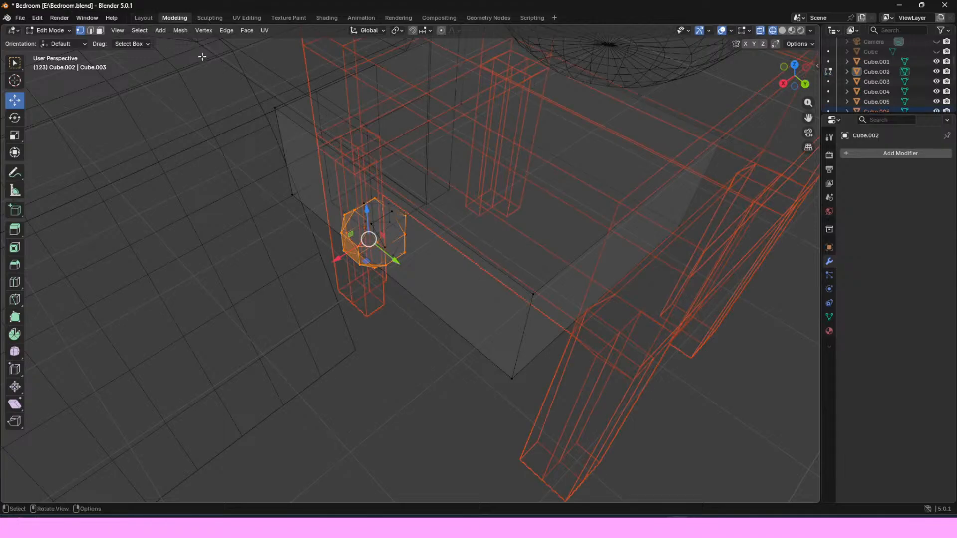
left_click(143, 18)
left_click(333, 274)
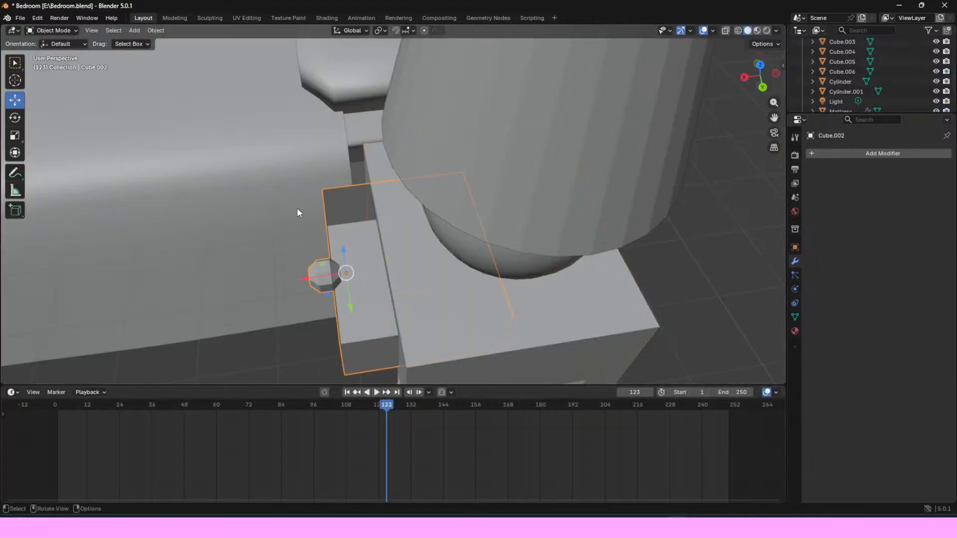
left_click(174, 18)
left_click(390, 210, "ctrl")
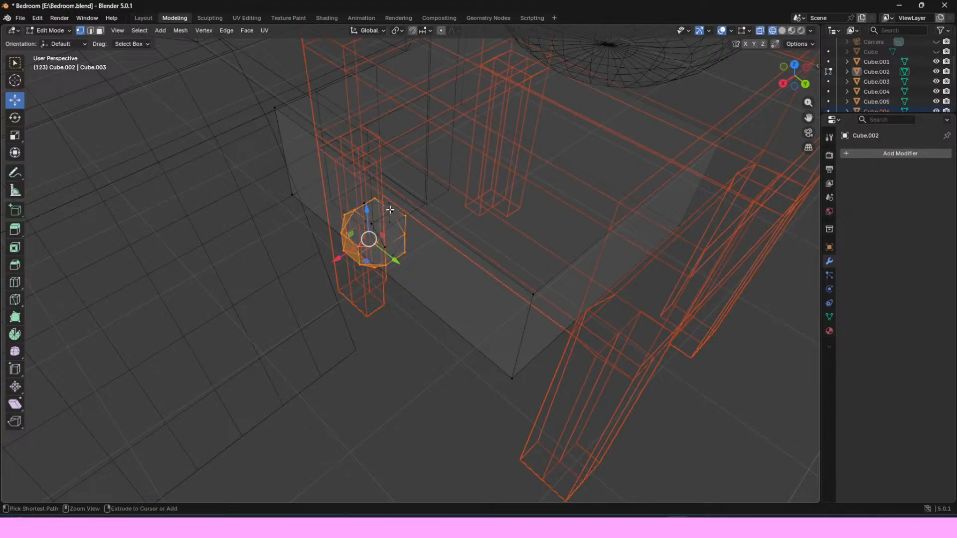
key("ctrl+Page_Up")
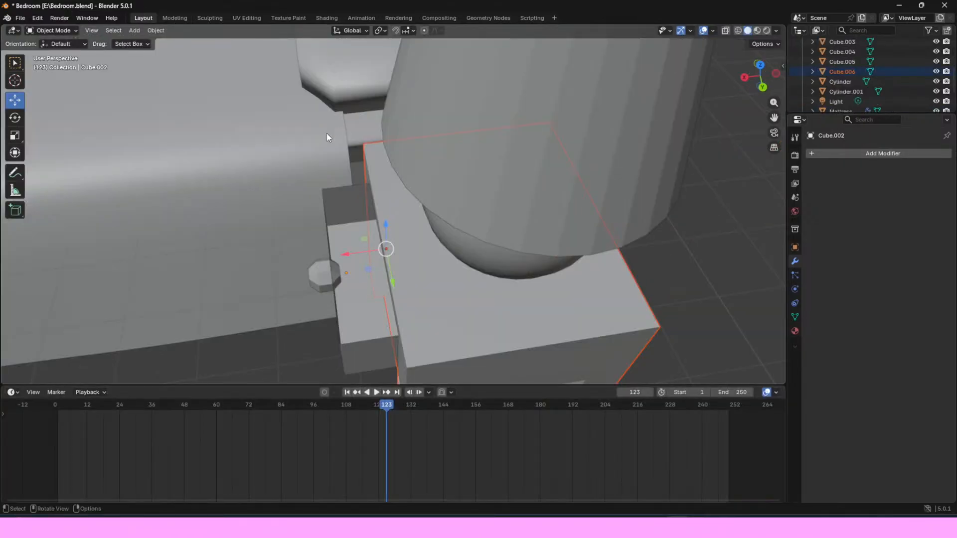
left_click(345, 226)
left_click(183, 17)
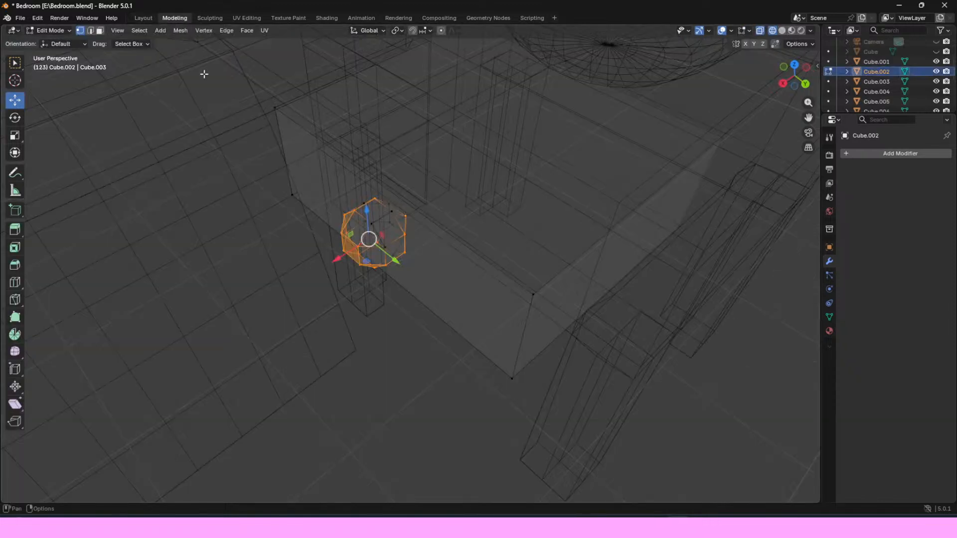
Step: Start a fresh vertex selection on the drawer knob, covering the vertices around its outer, front-facing half
left_click_drag(808, 86, 839, 109)
key("ctrl")
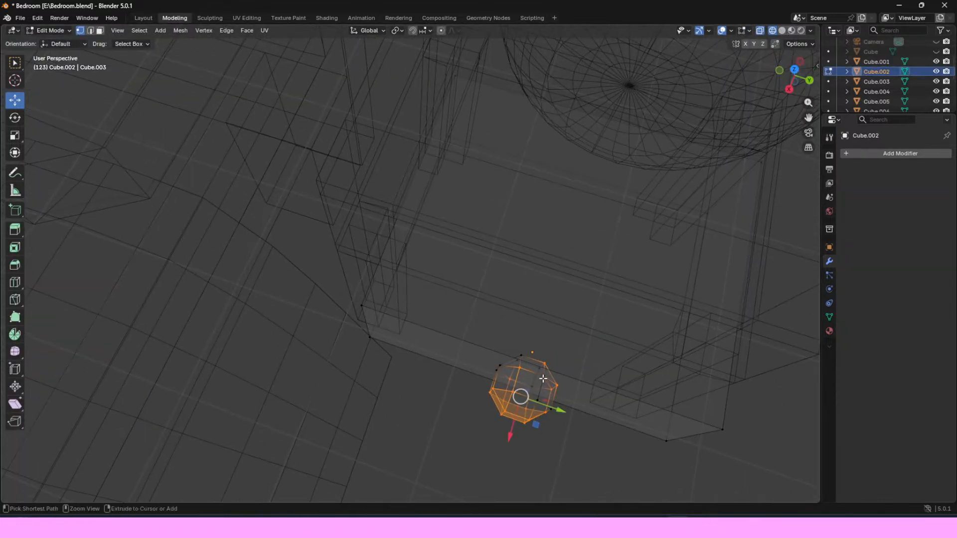
left_click(544, 379)
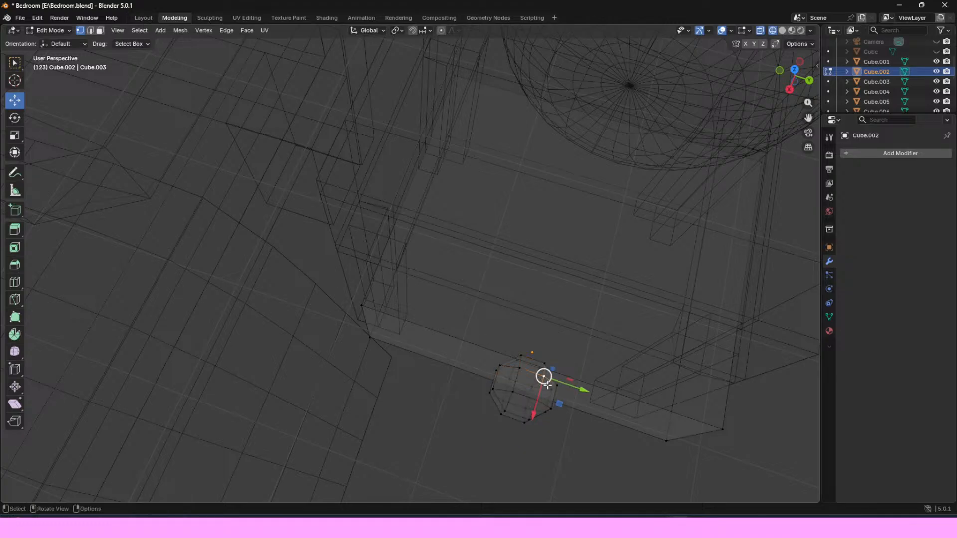
left_click(505, 411, "shift")
left_click(491, 393, "shift")
left_click(492, 388, "shift")
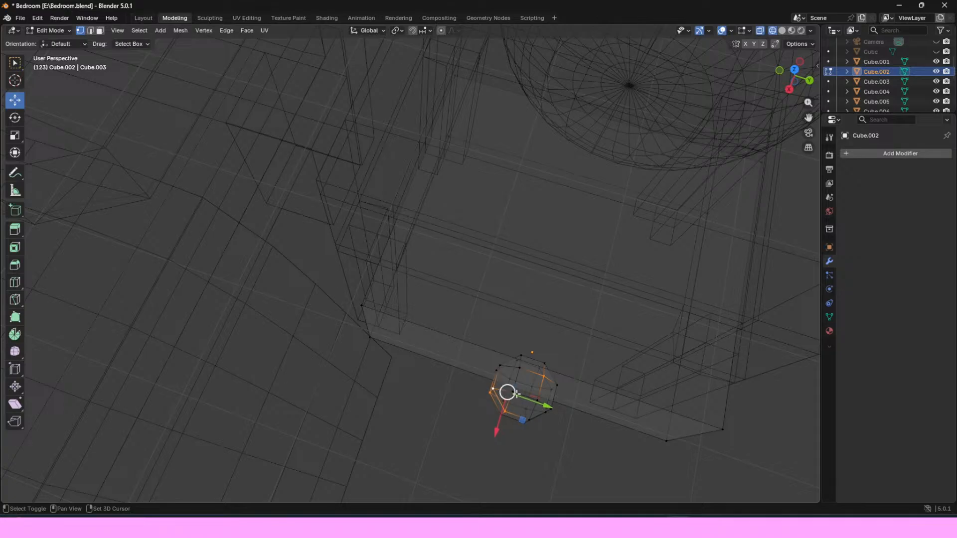
left_click(513, 391, "shift")
left_click(539, 402, "ctrl")
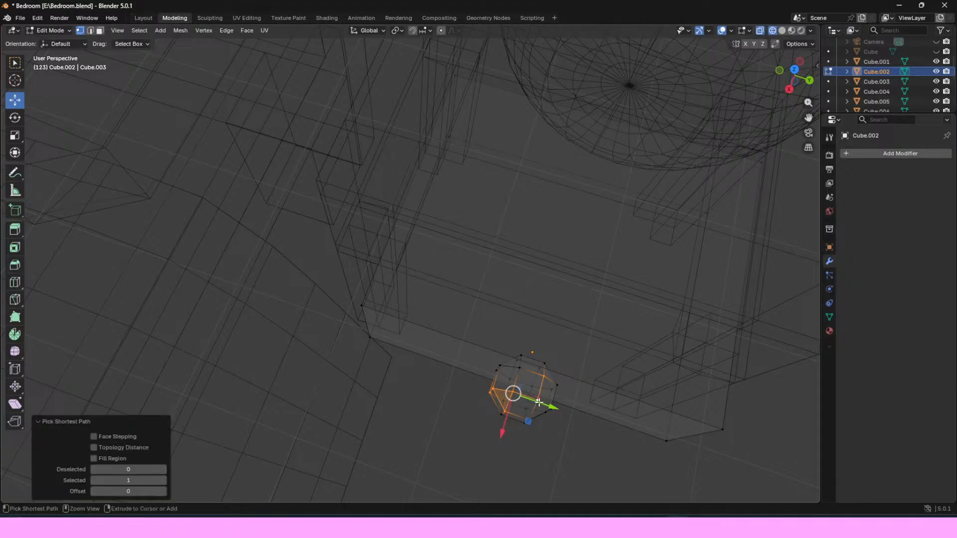
left_click(548, 410, "ctrl")
left_click(527, 424, "ctrl")
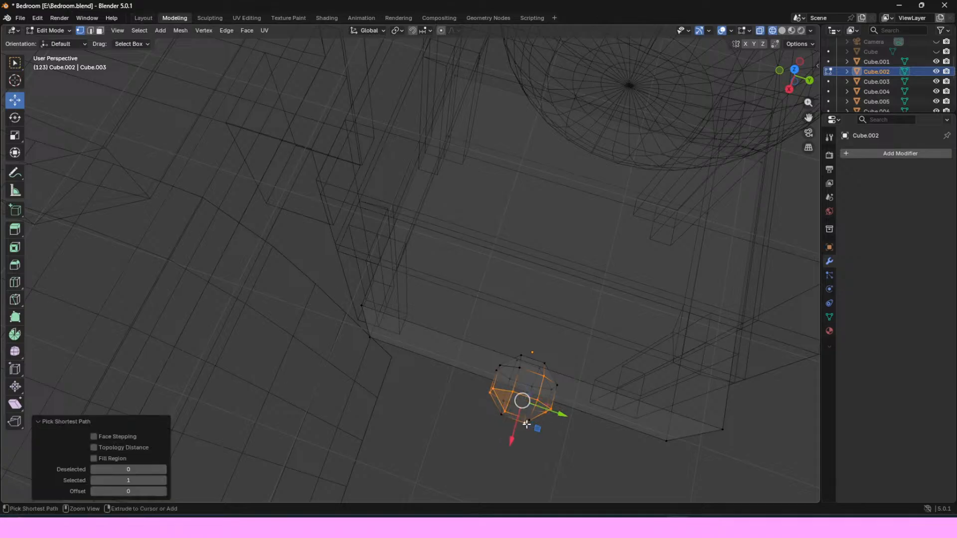
left_click(503, 415, "ctrl")
Step: Add the knob's vertices closest to the drawer front and along its sides to the selection
left_click(500, 369, "ctrl")
left_click(527, 369, "ctrl")
left_click(544, 365, "ctrl")
left_click(520, 357, "ctrl")
left_click(558, 386, "ctrl")
Step: Add the remaining vertices on the knob's underside to the selection, working from below the nightstand
left_click_drag(790, 85, 792, 25)
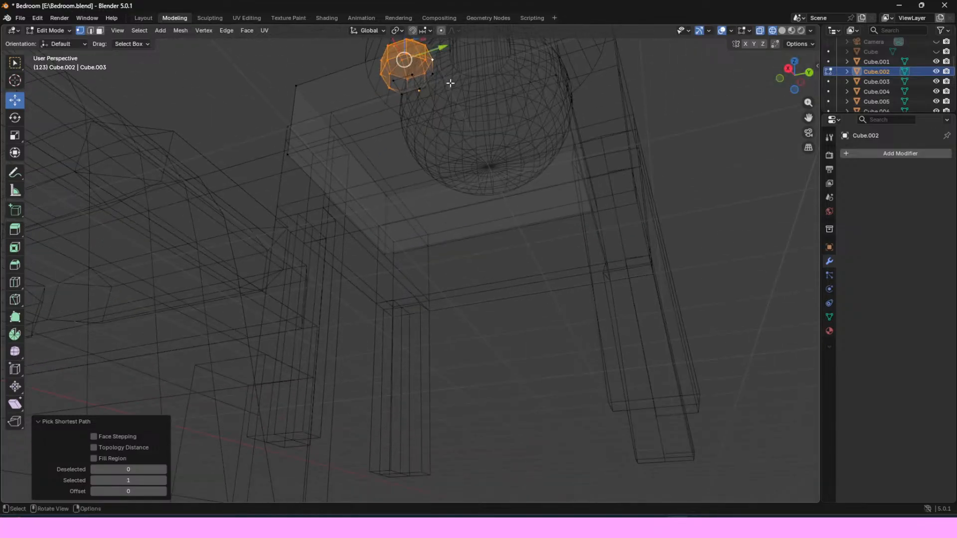
left_click(429, 78, "shift")
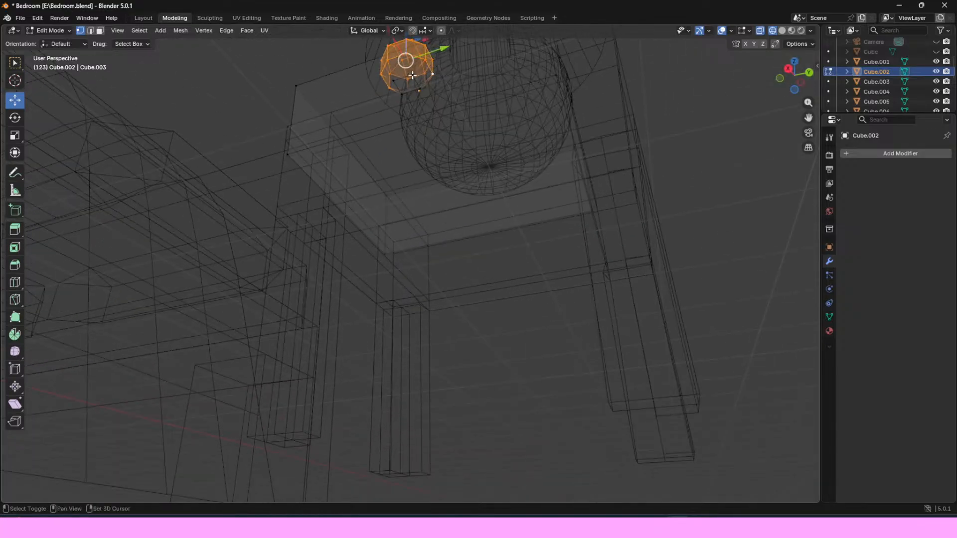
left_click(402, 94, "shift")
left_click(421, 89, "shift")
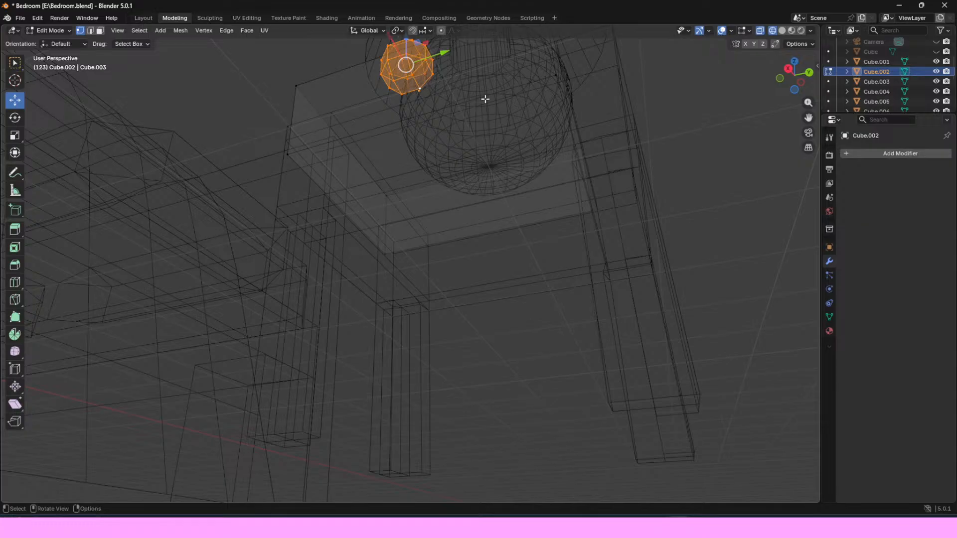
Step: Add the knob's last missed vertices beside the drawer front to the selection
left_click_drag(792, 71, 469, 165)
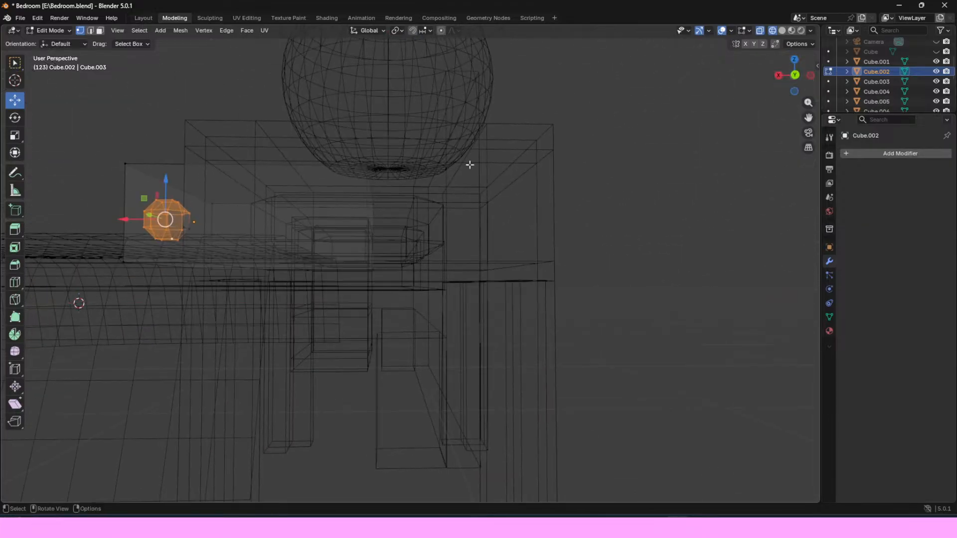
left_click(188, 231, "ctrl")
left_click(182, 228, "ctrl")
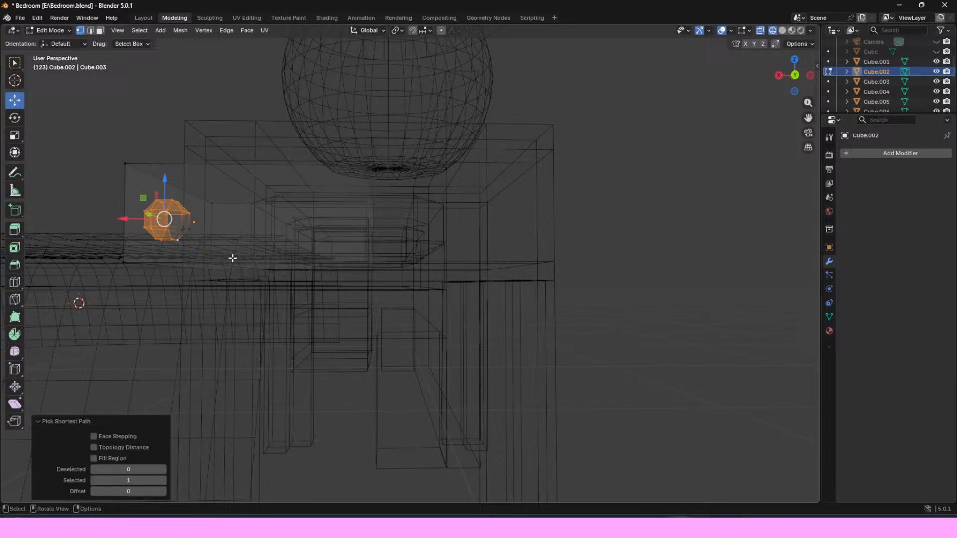
left_click(184, 228, "ctrl")
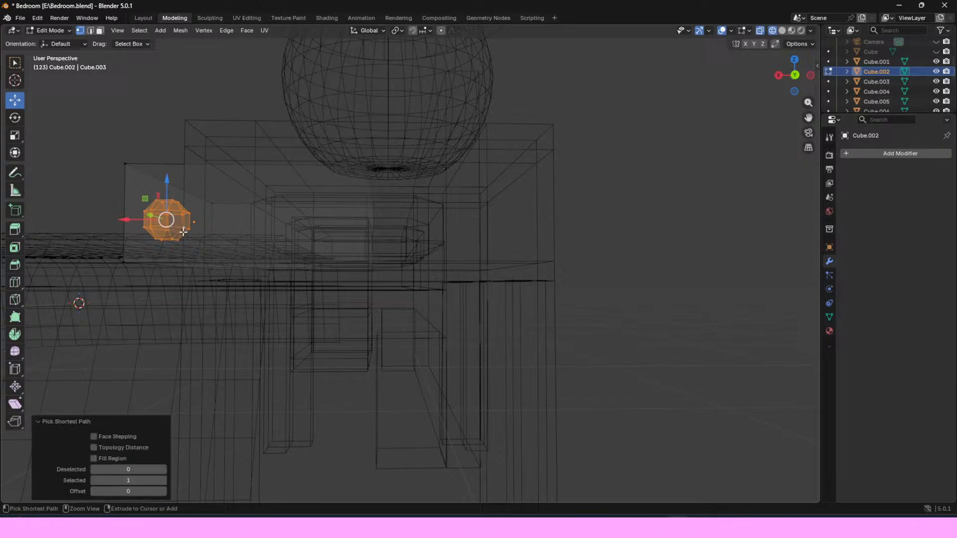
Step: Separate the selected knob vertices from the nightstand drawer into their own object
mouse_move(795, 74)
left_mouse_down()
mouse_move(767, 81)
mouse_move(707, 129)
mouse_move(633, 127)
mouse_move(795, 77)
left_mouse_up()
key("p")
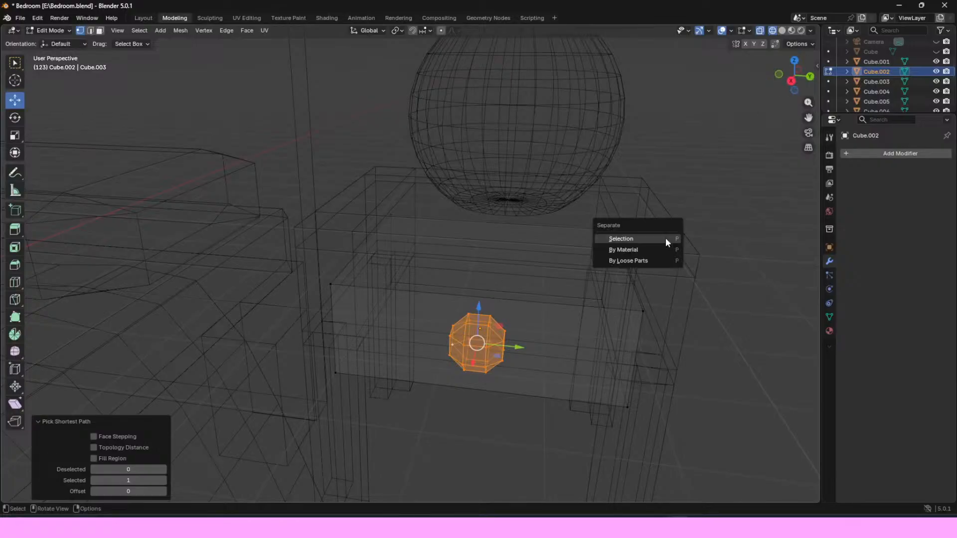
left_click(659, 240)
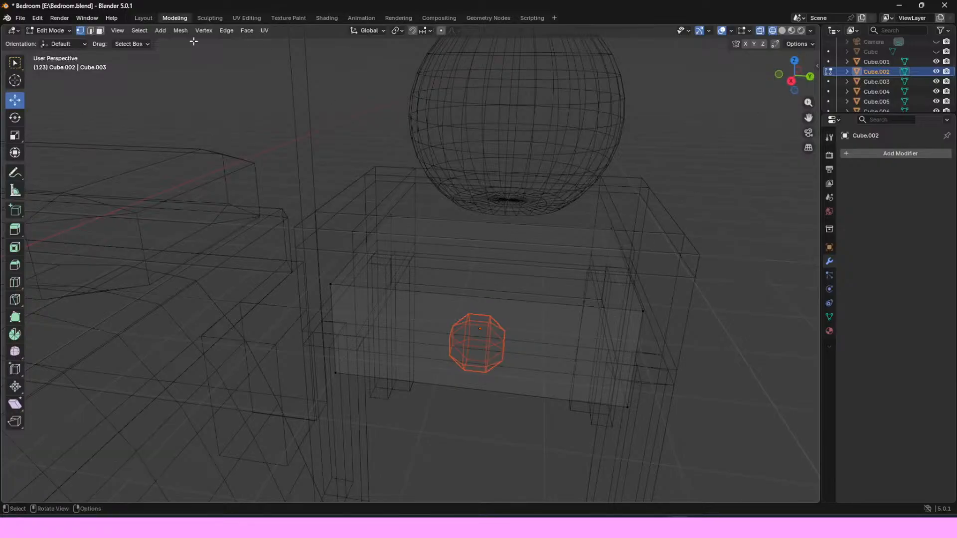
Step: Select the separated knob in the Layout workspace and set its origin to its geometry
left_click(143, 18)
left_click(326, 284)
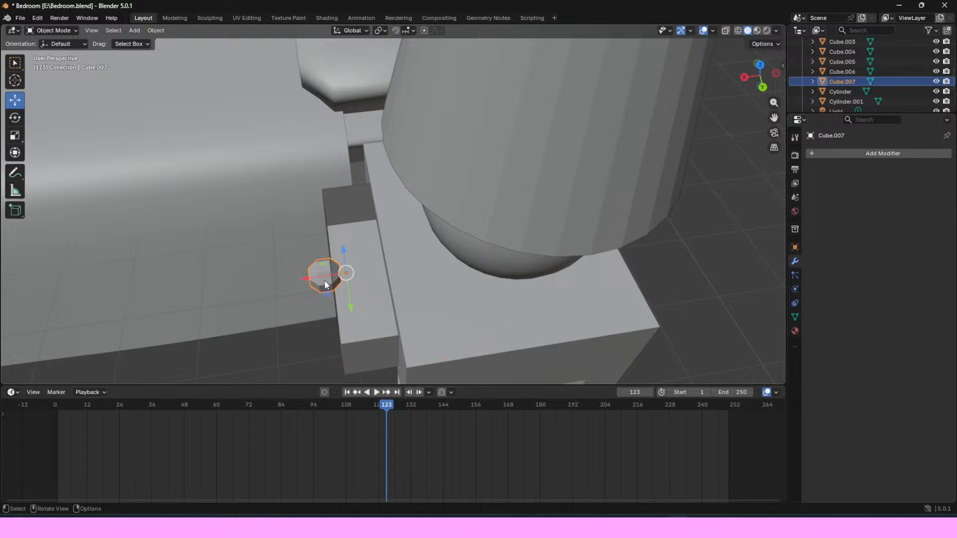
right_click(314, 271)
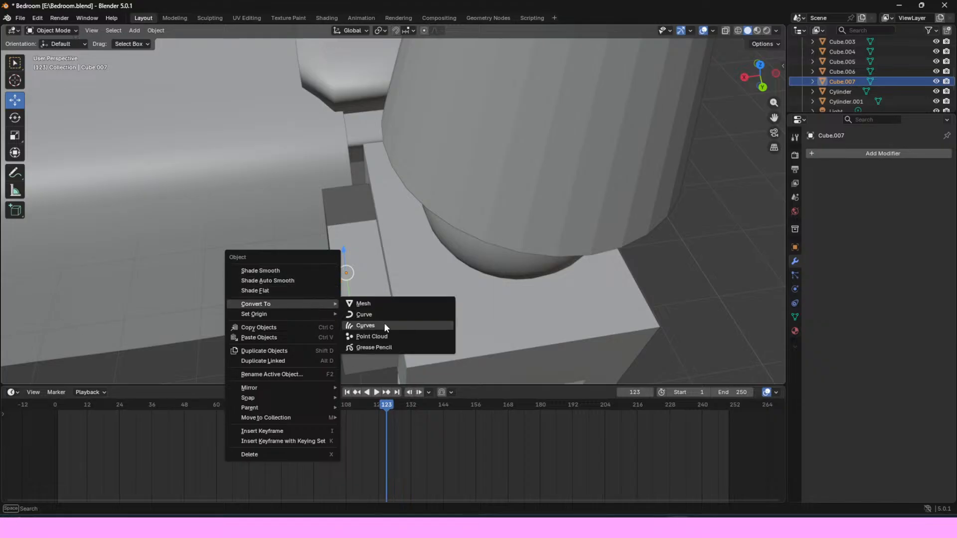
mouse_move(287, 315)
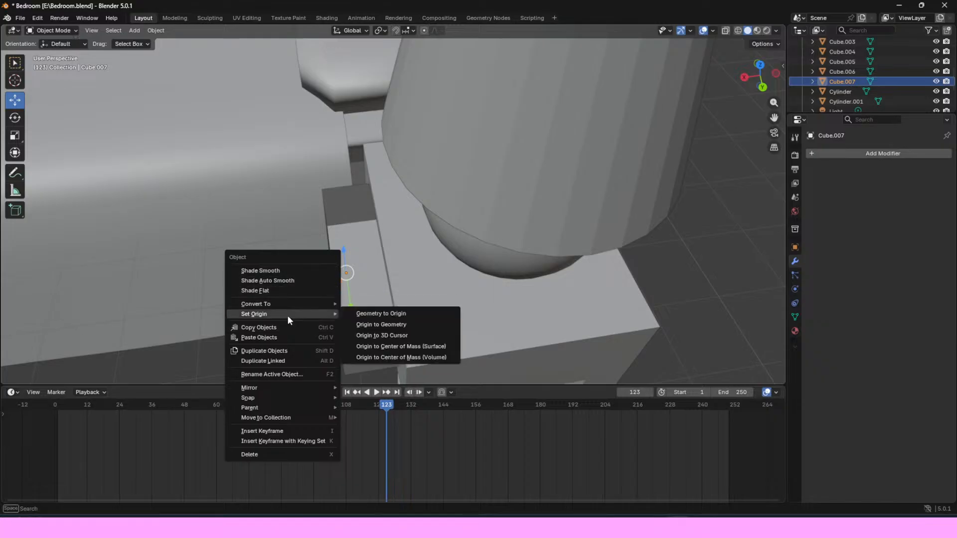
left_click(391, 325)
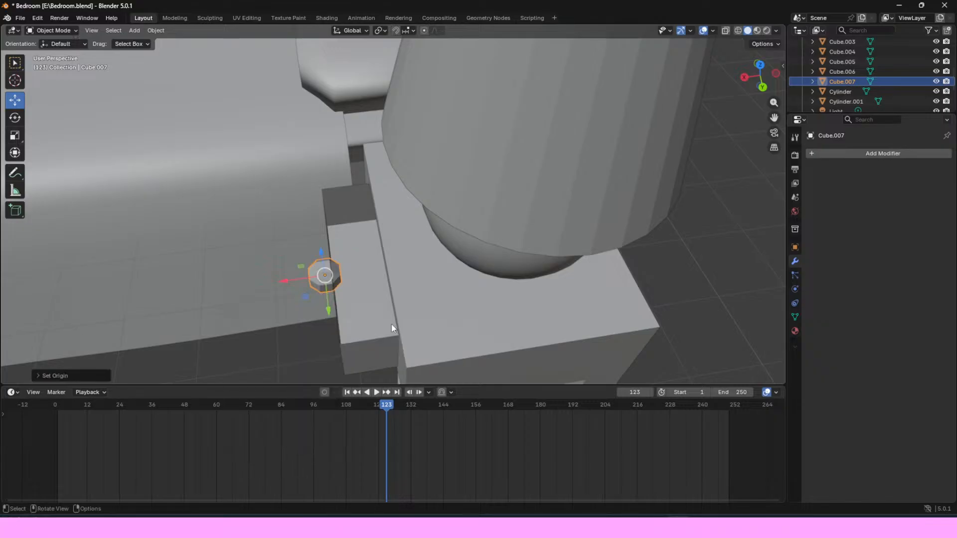
Step: Compare the knob's and nightstand drawer's material slots, and remove the slot named Material from the drawer
left_click_drag(746, 79, 755, 83)
left_click(795, 247)
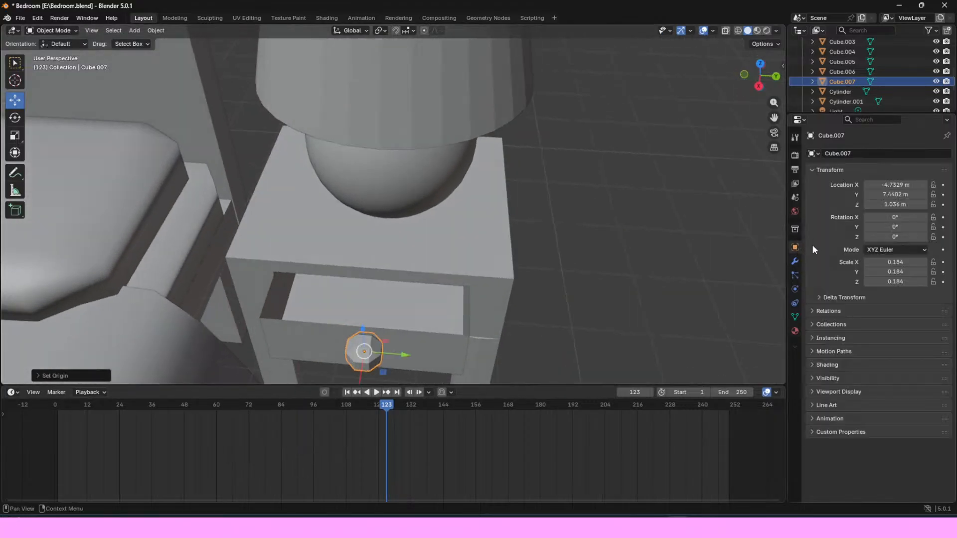
left_click(795, 331)
left_click(840, 165)
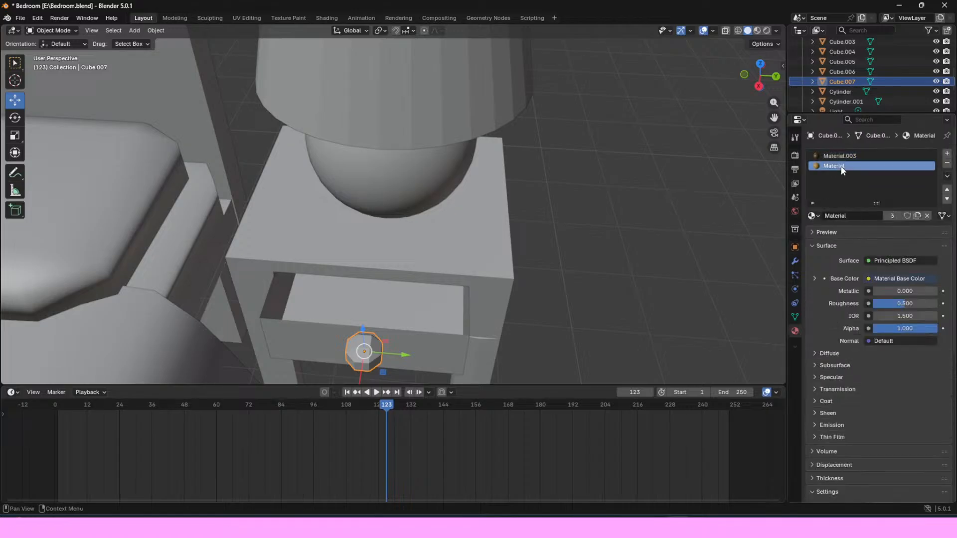
left_click(440, 326)
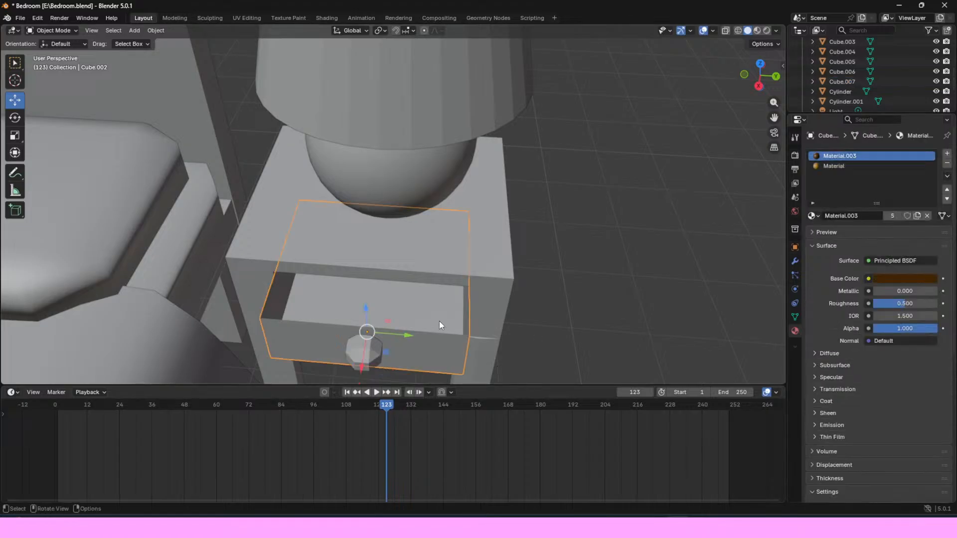
left_click(824, 165)
scroll(897, 299, "down", 1)
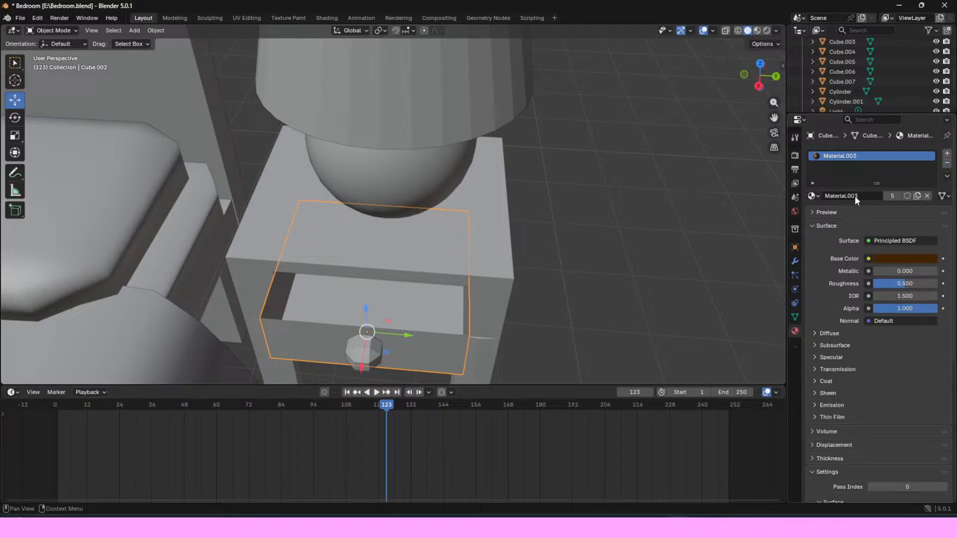
Step: Remove both material slots, Material.003 and Material, from the nightstand knob
left_click(368, 353)
scroll(917, 155, "up", 1)
left_click(896, 155)
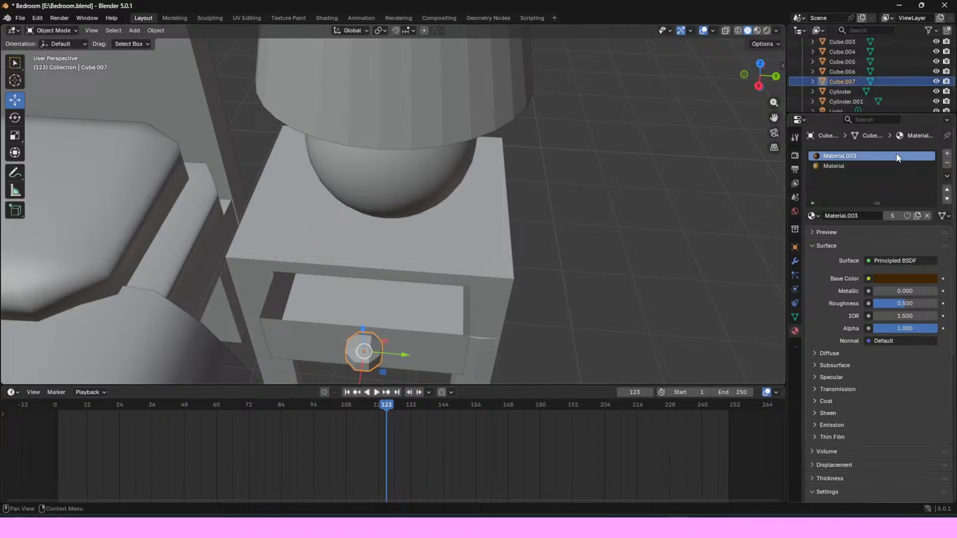
left_click(947, 163)
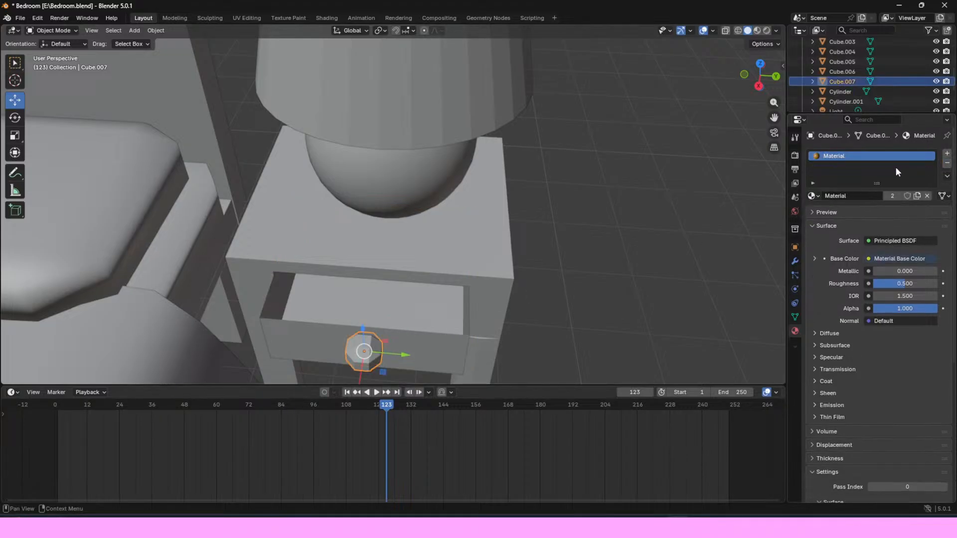
left_click(947, 163)
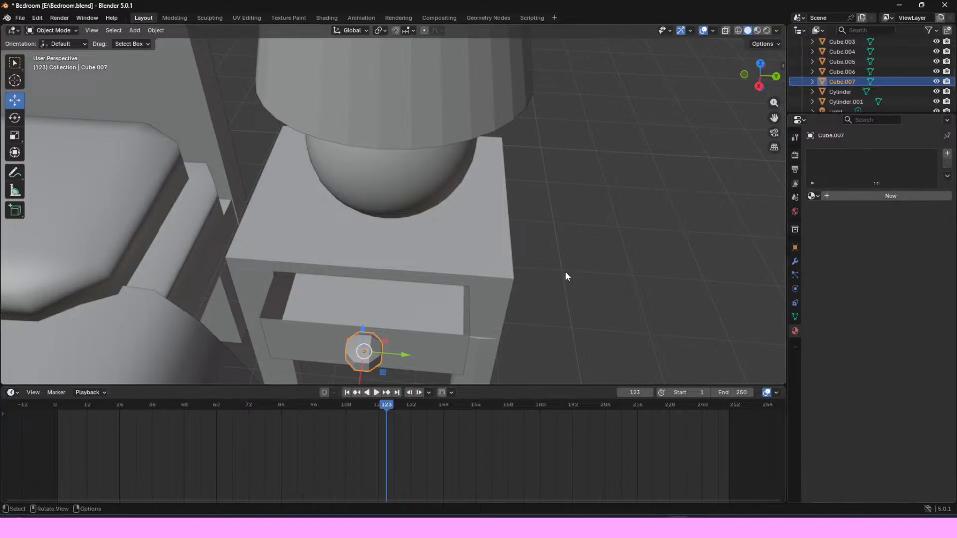
Step: Duplicate the nightstand knob and move the copy along the Y axis across the bed to the dresser
key("ctrl+c")
key("ctrl+v")
scroll(564, 271, "down", 6)
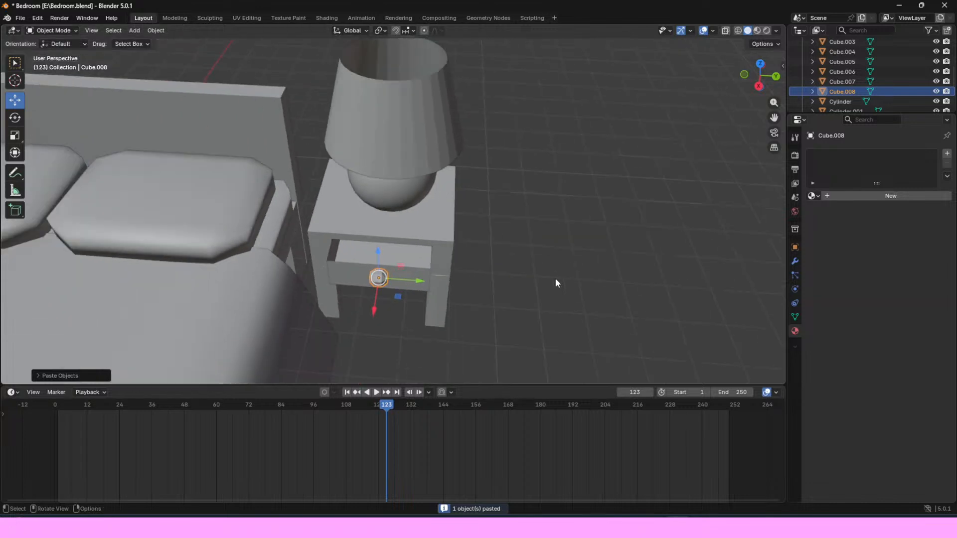
middle_click_drag(438, 214, 561, 213)
left_click_drag(647, 203, 144, 193)
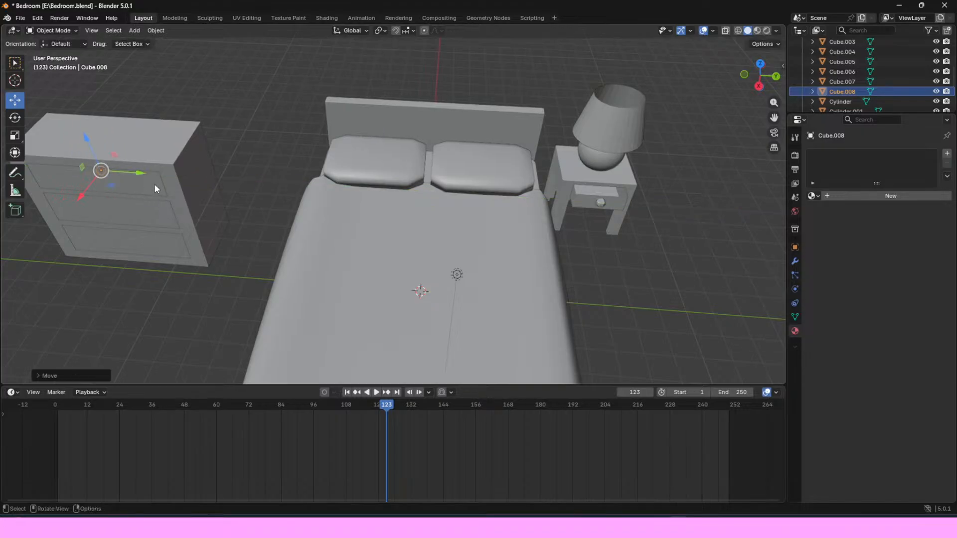
Step: Move the knob copy out in front of the dresser, near its upper part
left_click_drag(758, 75, 857, 25)
key("alt+a")
key("ctrl+z")
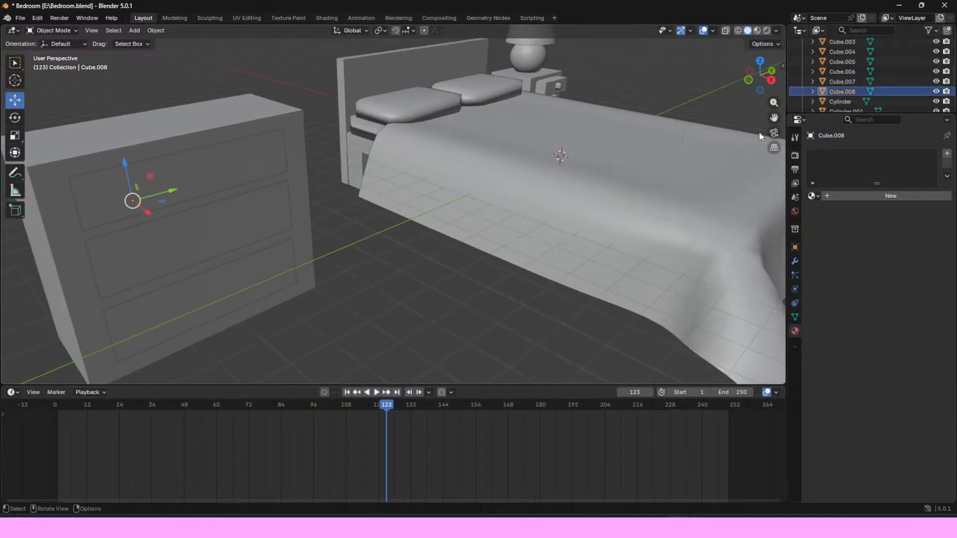
left_click_drag(150, 214, 227, 274)
left_click_drag(217, 228, 162, 155)
Step: Move the knob copy back along the X axis to the dresser's front face
left_click_drag(758, 76, 711, 168)
scroll(754, 132, "down", 2)
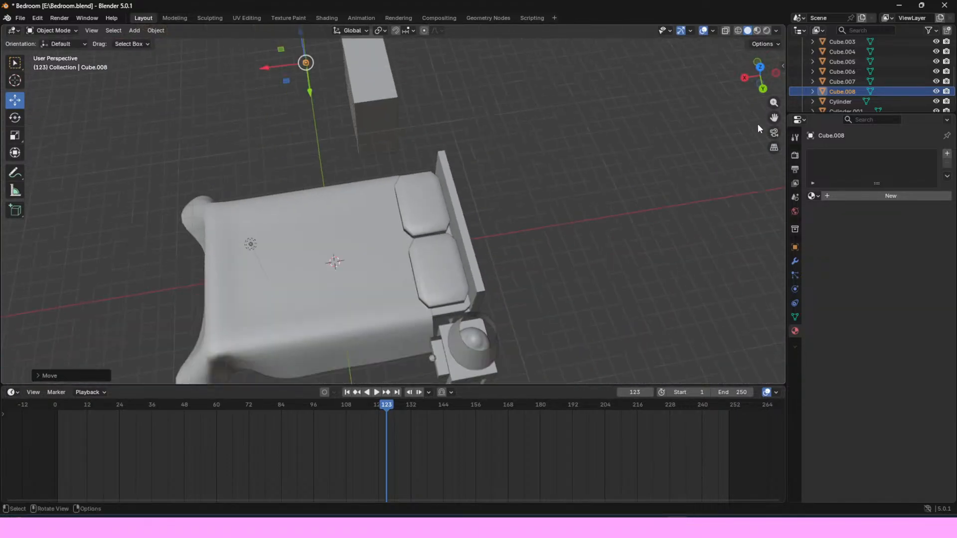
left_click_drag(774, 118, 811, 224)
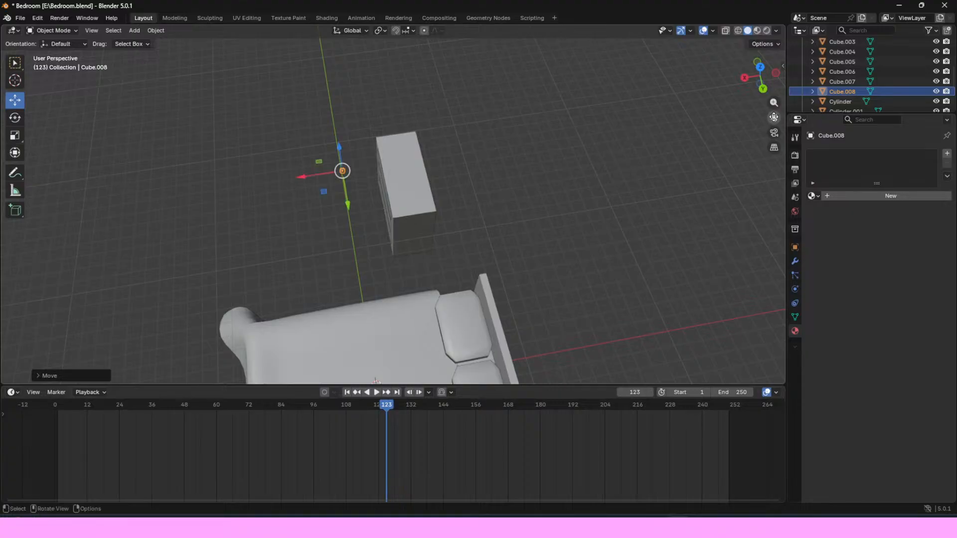
left_click_drag(316, 177, 387, 207)
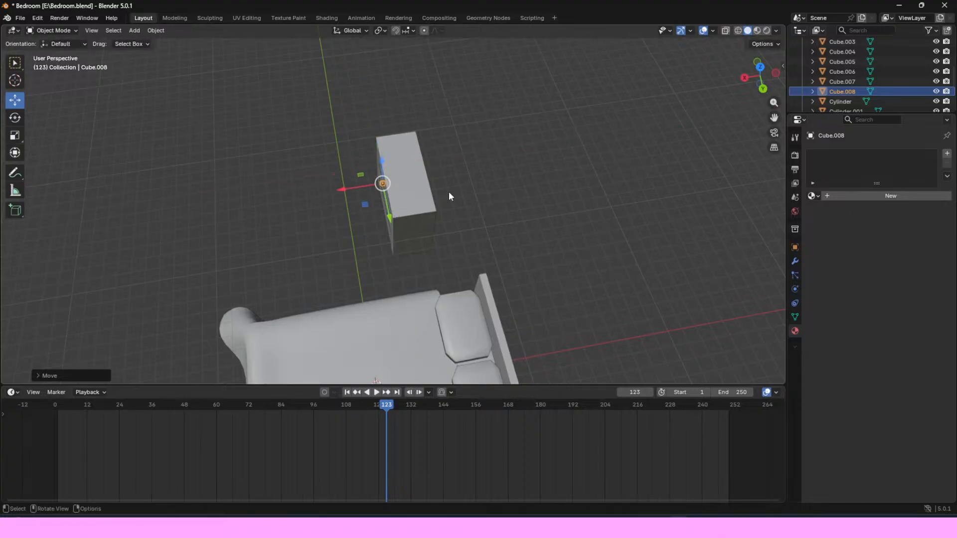
Step: Lower the knob copy to the dresser's top drawer and fine-tune its horizontal position against the drawer front
scroll(465, 191, "up", 4)
left_click_drag(760, 88, 729, 96)
left_click_drag(364, 152, 364, 172)
left_click_drag(382, 202, 379, 202)
left_click_drag(761, 75, 531, 170)
left_click_drag(433, 197, 436, 197)
left_click_drag(769, 62, 522, 153)
left_click_drag(760, 75, 738, 75)
Step: Reselect the top drawer's knob and shift it slightly outward along the X axis from the drawer front
left_click(385, 208)
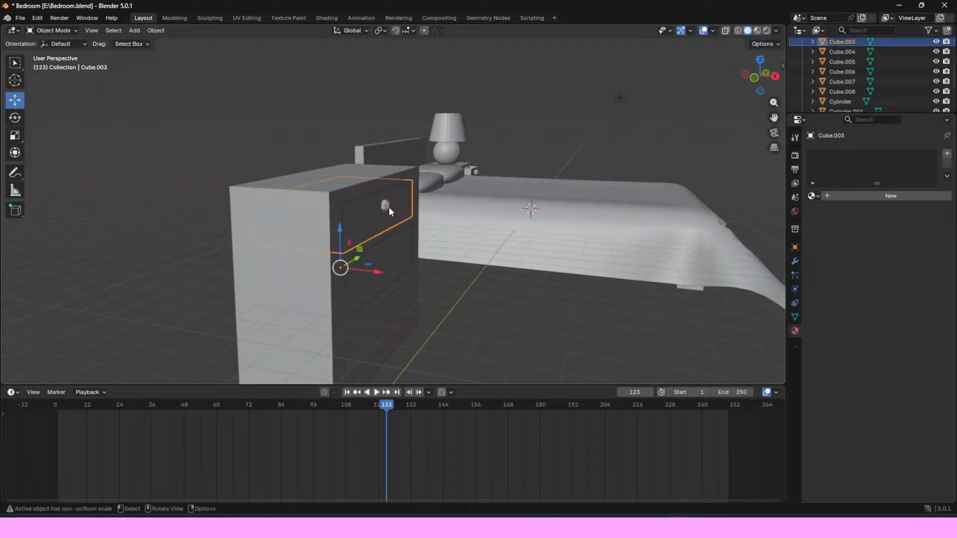
left_click(389, 208)
left_click_drag(423, 205, 427, 205)
left_click(559, 126)
Step: Centre the knob across the top drawer's width along the Y axis in the right orthographic view
mouse_move(762, 75)
left_mouse_down()
mouse_move(754, 71)
mouse_move(761, 68)
left_mouse_up()
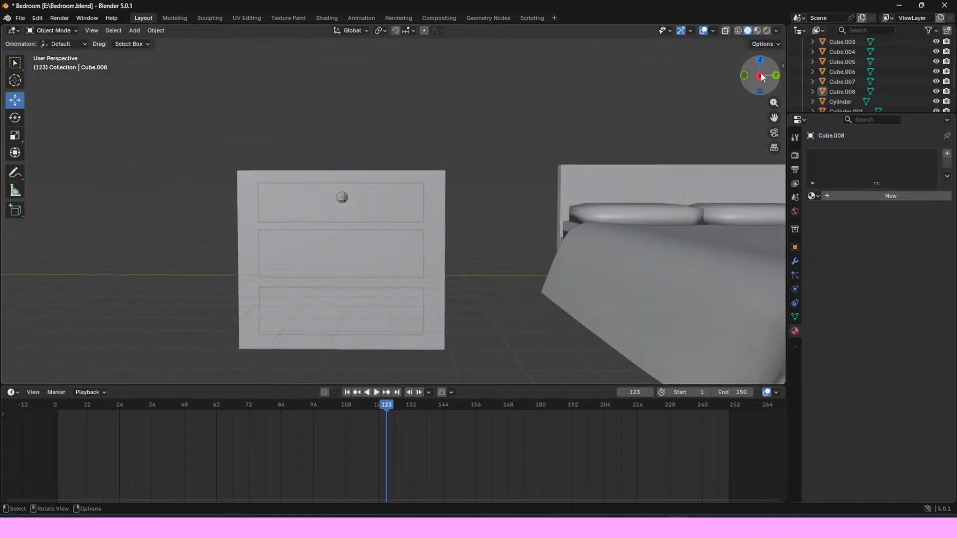
left_click(759, 75)
left_click(759, 76)
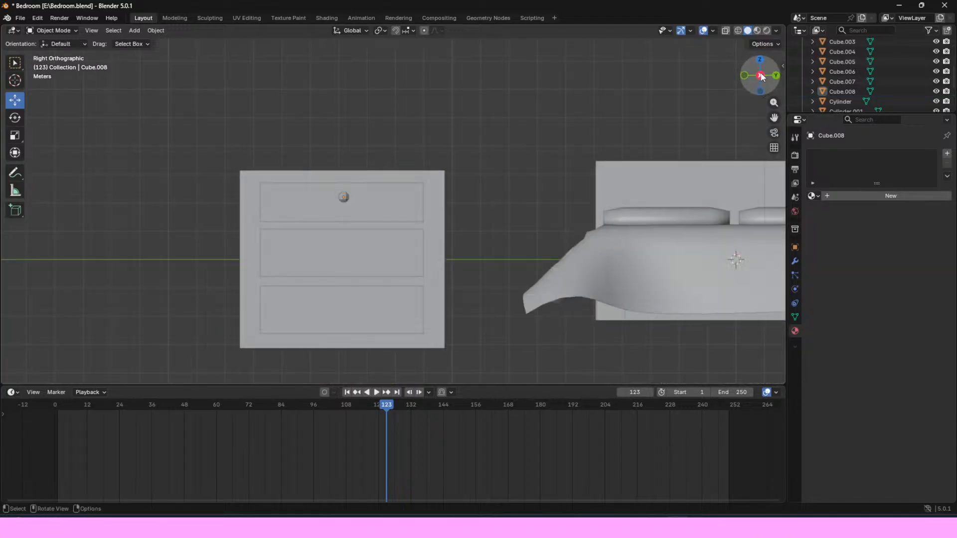
left_click(344, 197)
left_click_drag(384, 197, 382, 196)
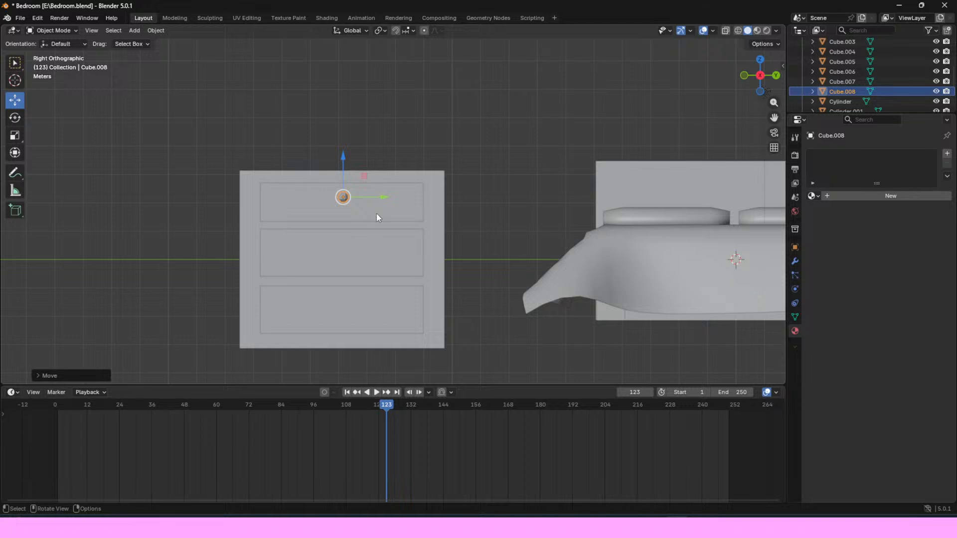
Step: Duplicate the top drawer's knob and move the copy straight down onto the middle drawer
key("ctrl")
key("ctrl+c")
key("ctrl+v")
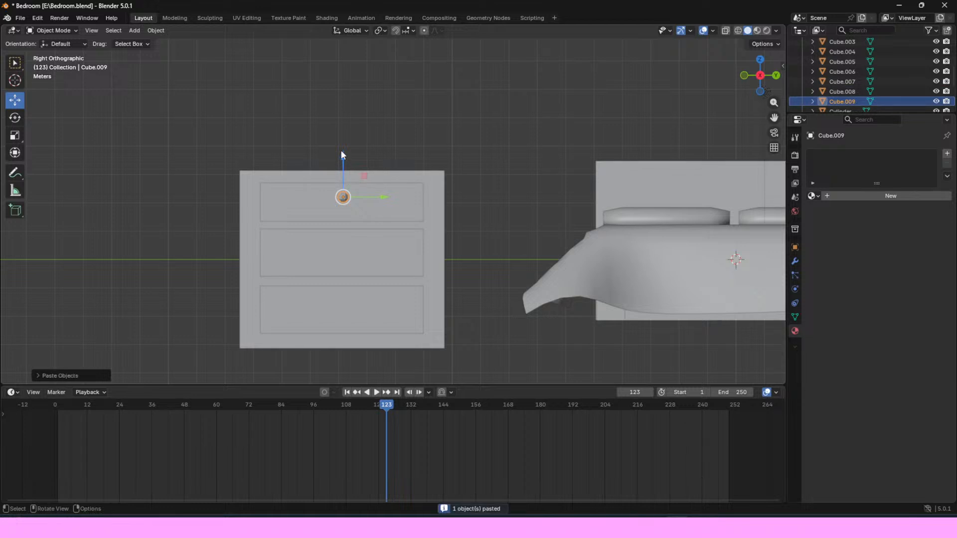
left_click_drag(342, 152, 342, 204)
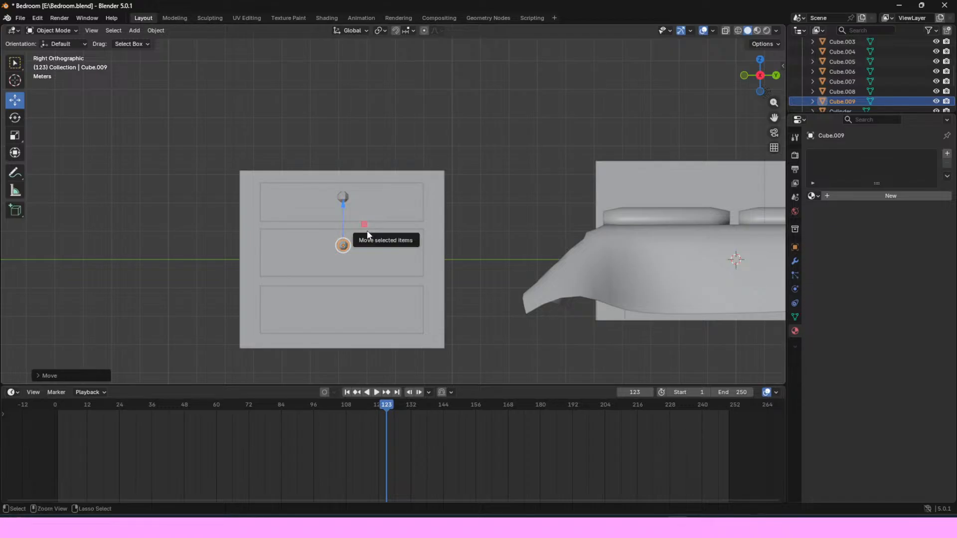
Step: Duplicate the middle drawer's knob and lower the copy onto the bottom drawer, leaving nothing selected
key("ctrl+c")
key("ctrl+v")
left_click_drag(342, 209, 334, 262)
left_click(508, 227)
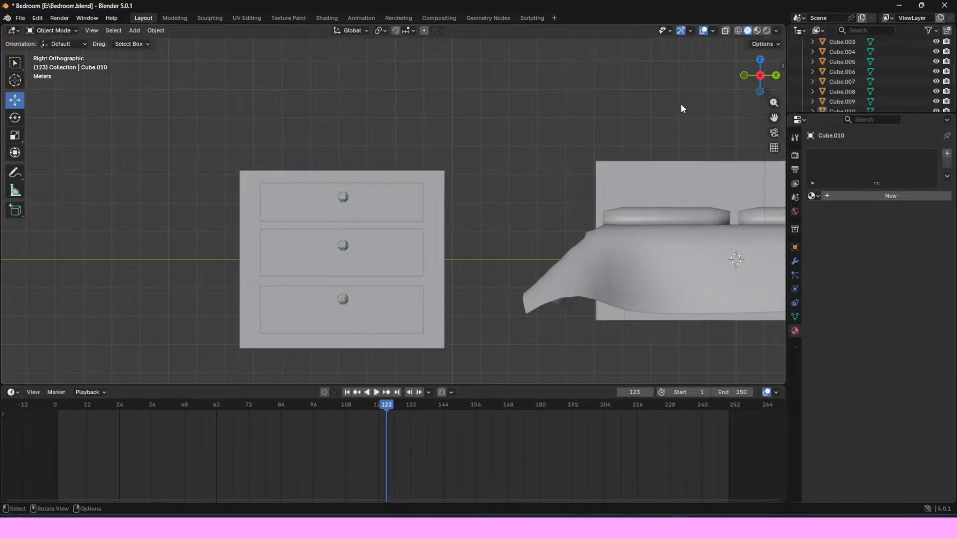
Step: Assign the existing material named Material to the top drawer's knob on the dresser
mouse_move(750, 80)
left_mouse_down()
mouse_move(685, 119)
mouse_move(668, 105)
mouse_move(648, 120)
mouse_move(663, 130)
mouse_move(678, 115)
mouse_move(762, 107)
mouse_move(737, 75)
mouse_move(676, 91)
mouse_move(672, 74)
mouse_move(755, 88)
left_mouse_up()
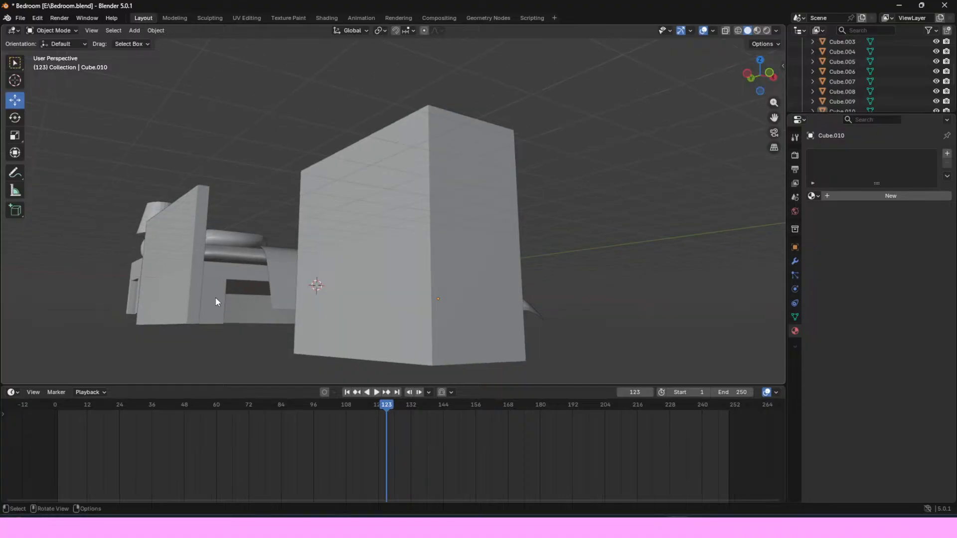
left_click_drag(753, 85, 678, 109)
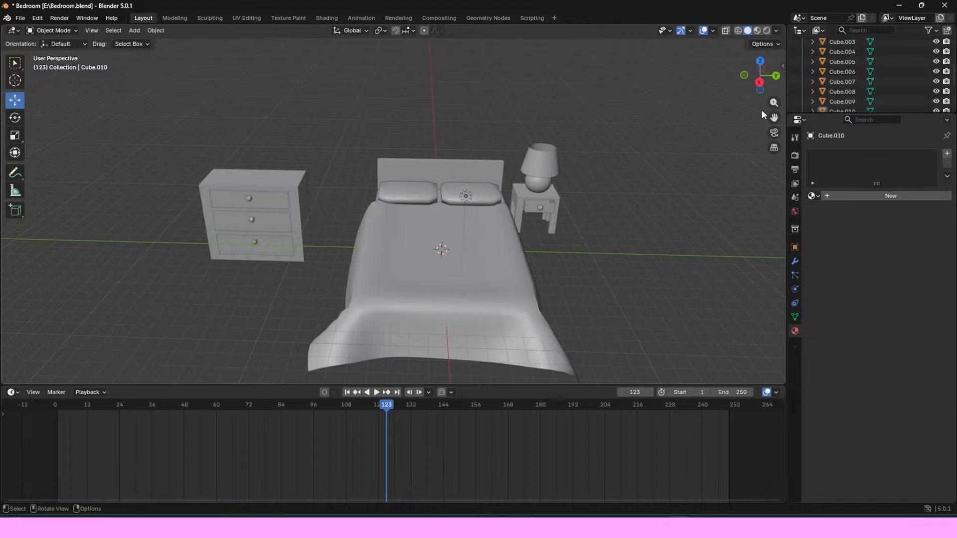
left_click_drag(772, 114, 956, 135)
scroll(535, 181, "up", 4)
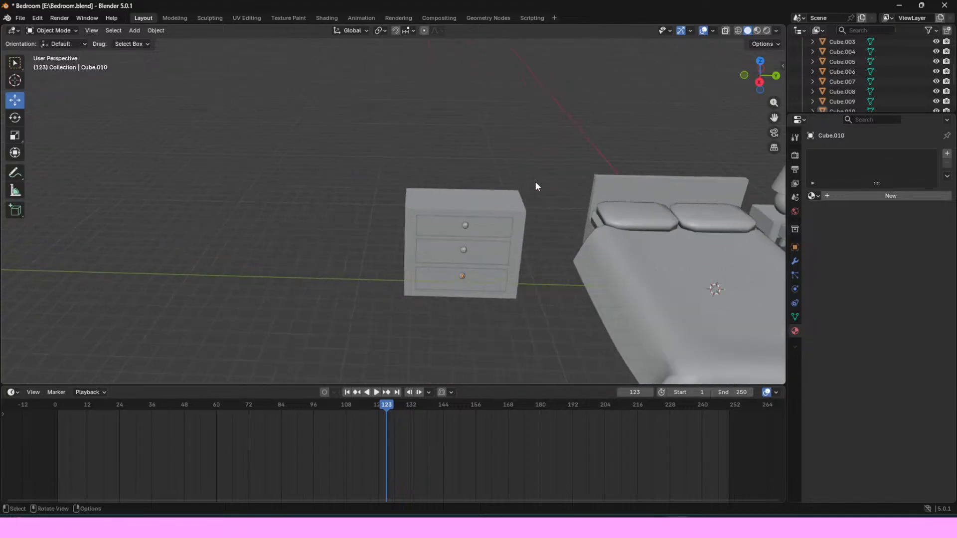
left_click_drag(759, 75, 766, 105)
left_click(425, 260)
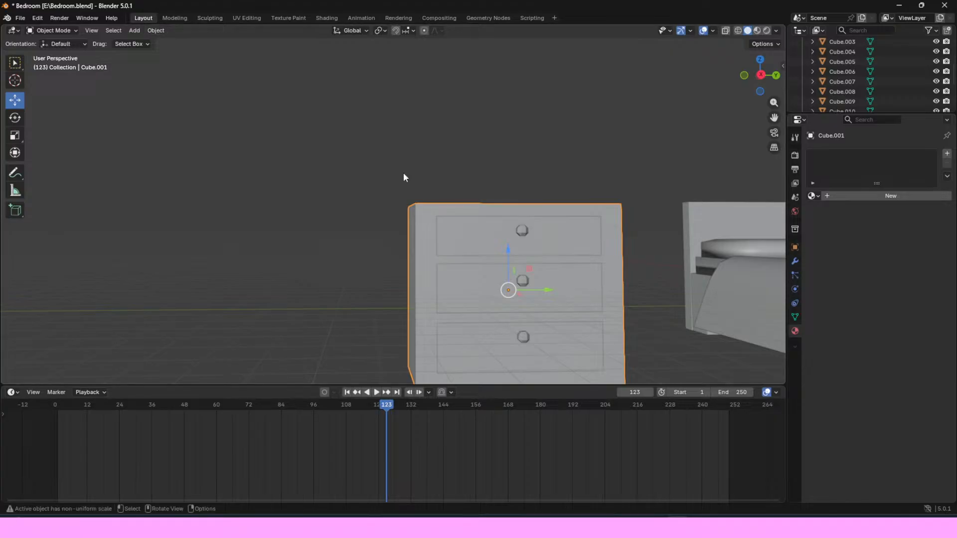
left_click(530, 230)
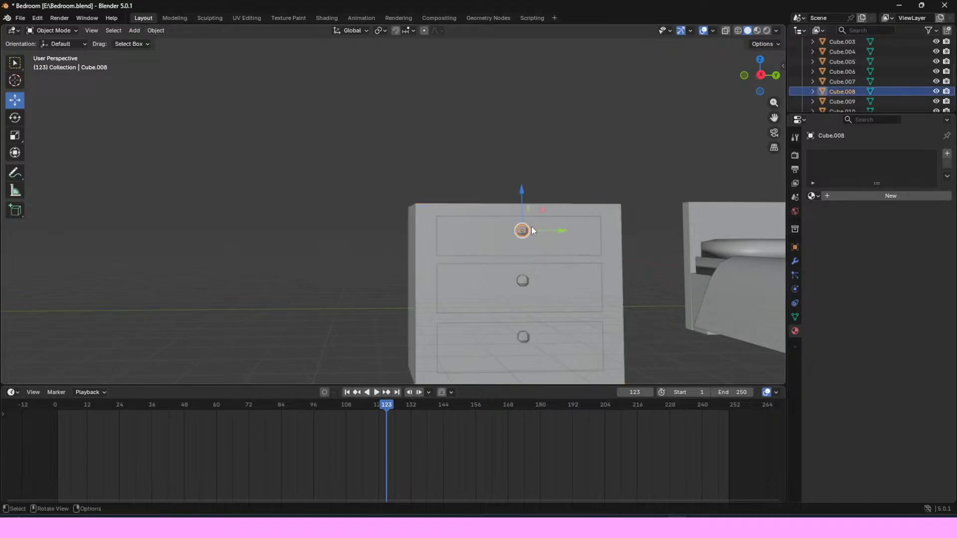
left_click(812, 196)
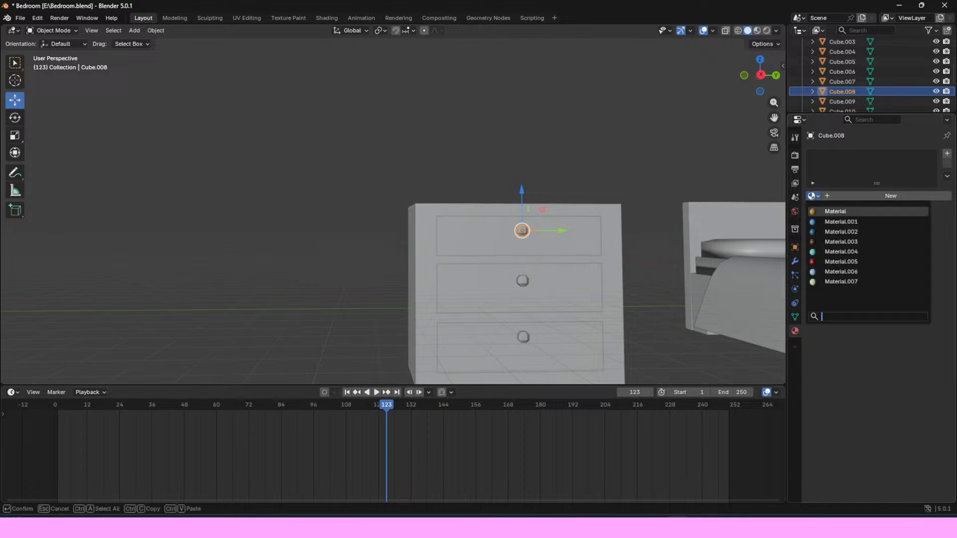
left_click(830, 211)
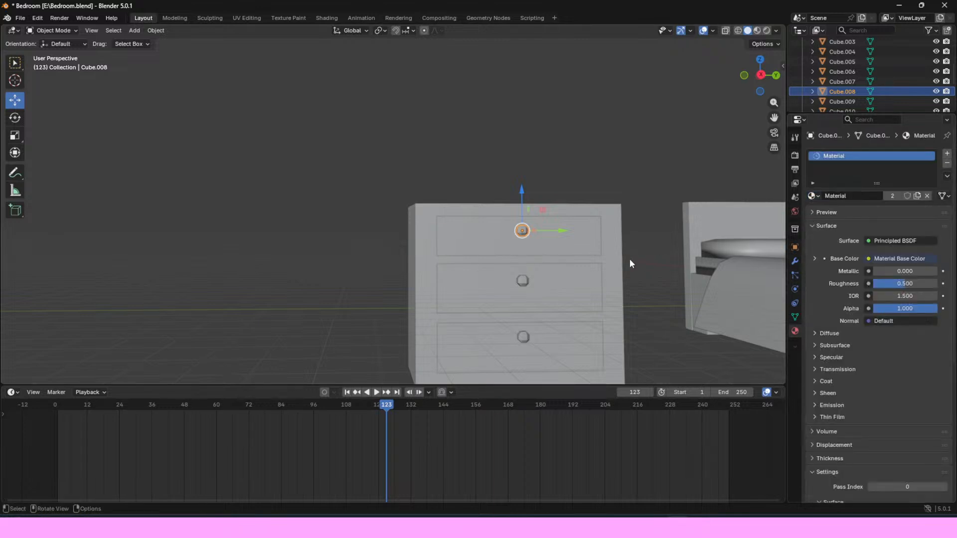
Step: Assign the existing material named Material to the middle and bottom drawer knobs of the dresser
left_click(523, 282)
left_click(816, 194)
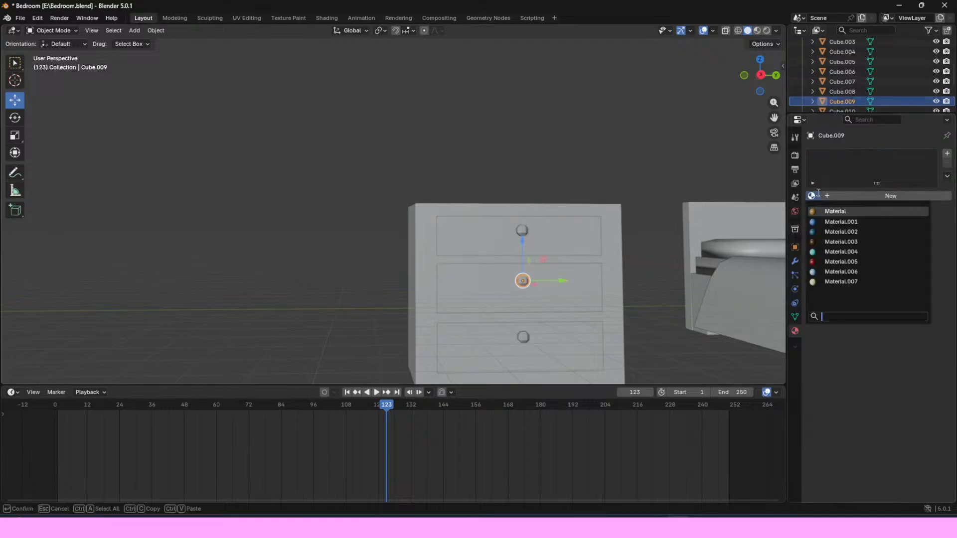
left_click(830, 212)
left_click(523, 338)
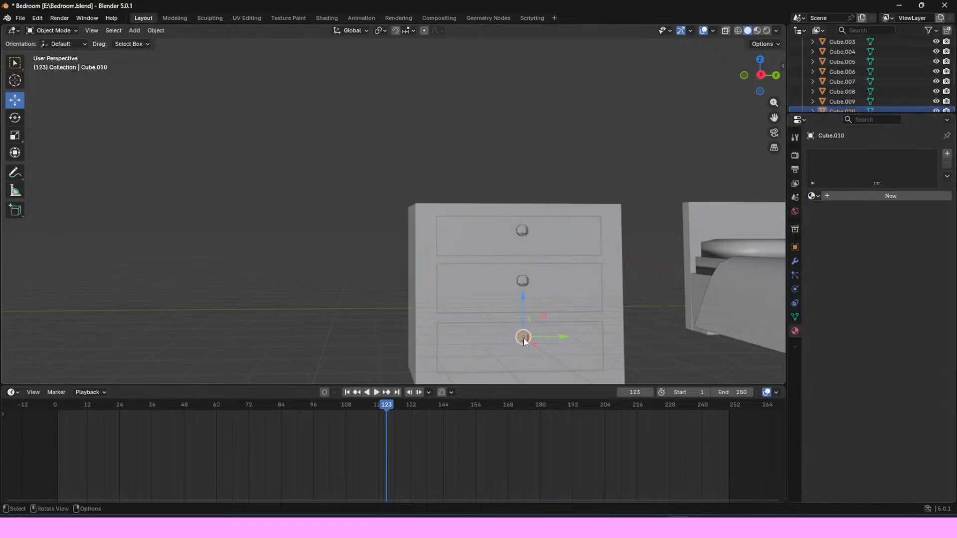
left_click(811, 196)
left_click(831, 212)
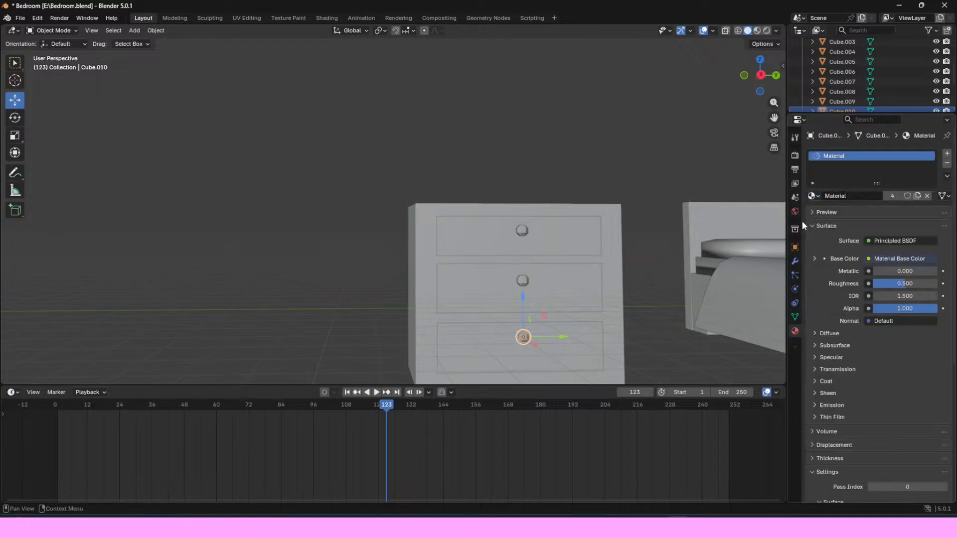
Step: Assign the existing material named Material to the nightstand drawer's knob, then clear the selection
scroll(662, 273, "down", 5)
left_click_drag(774, 117, 688, 196)
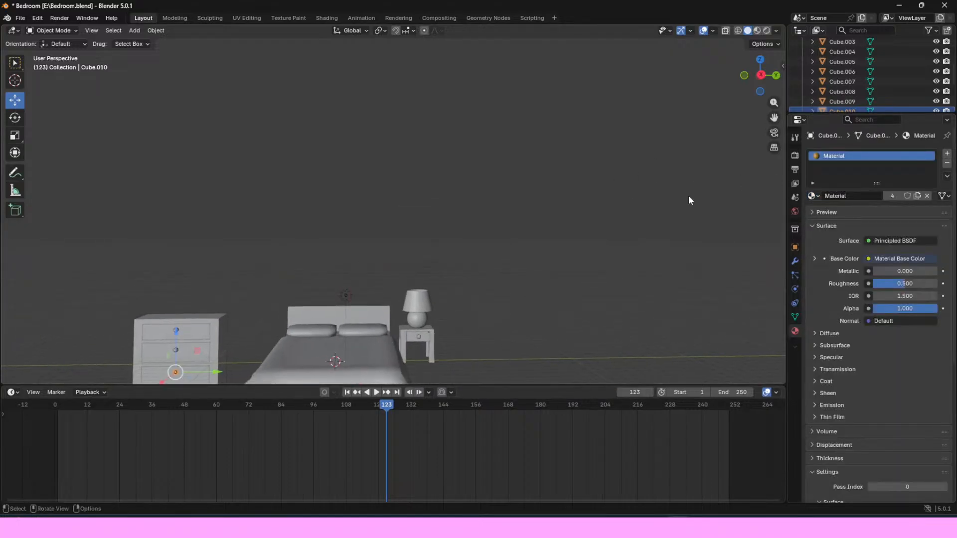
left_click(419, 341)
left_click(813, 196)
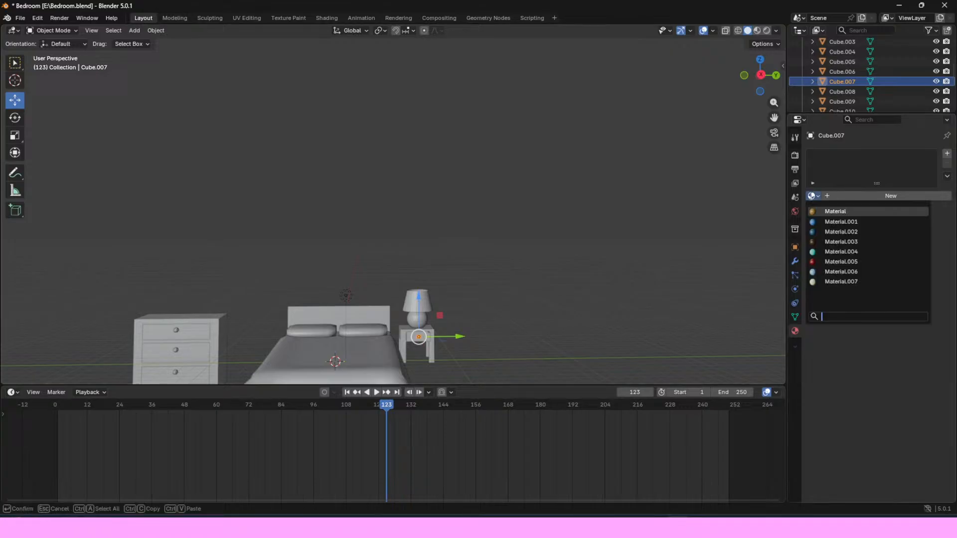
left_click(842, 211)
left_click(586, 314)
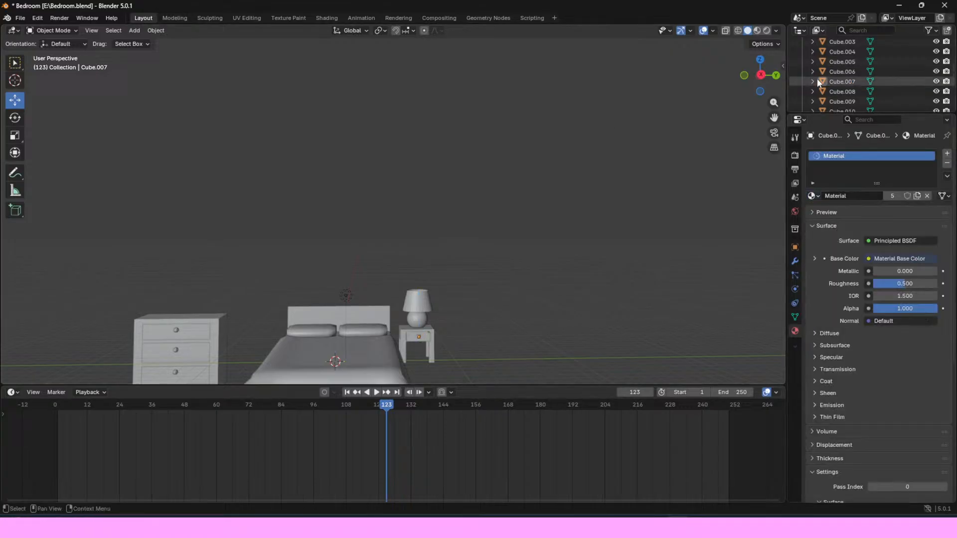
Step: Switch the viewport to Material Preview shading and bring the bed and the nightstand's knob into close view
left_click(757, 30)
mouse_move(752, 66)
left_mouse_down()
mouse_move(765, 71)
mouse_move(709, 90)
left_mouse_up()
left_click(380, 255)
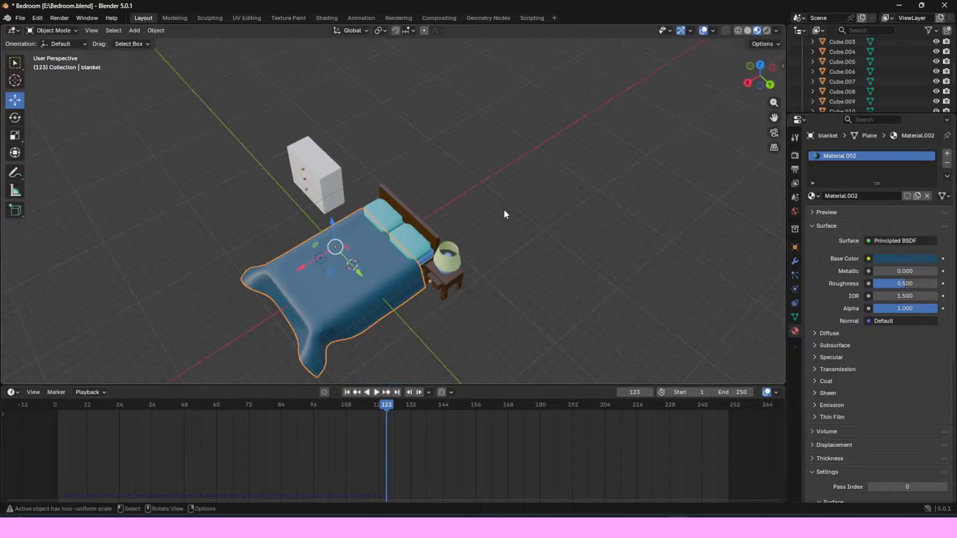
key("KP_Decimal")
left_click_drag(764, 77, 786, 31)
left_click_drag(771, 117, 795, 8)
left_click_drag(763, 75, 703, 110)
scroll(471, 375, "up", 2)
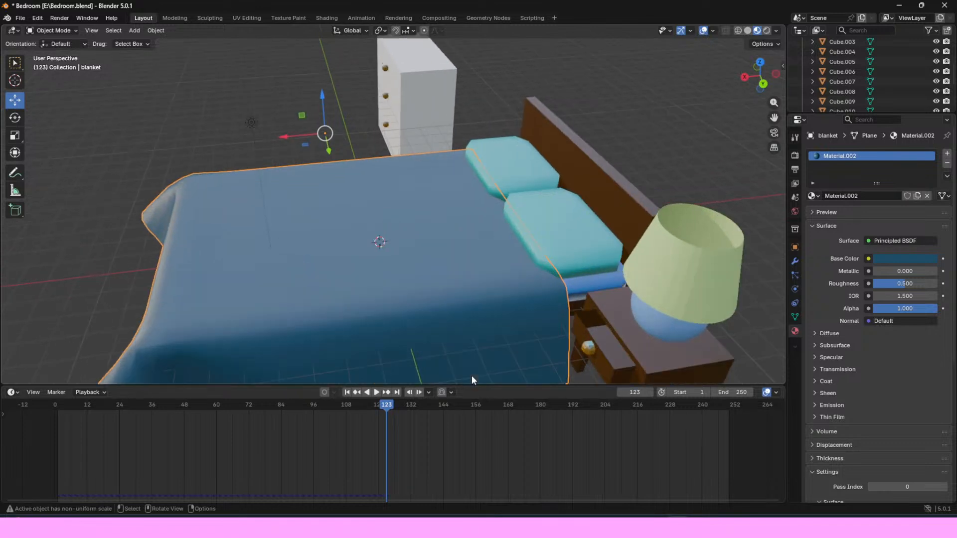
left_click_drag(772, 117, 699, 84)
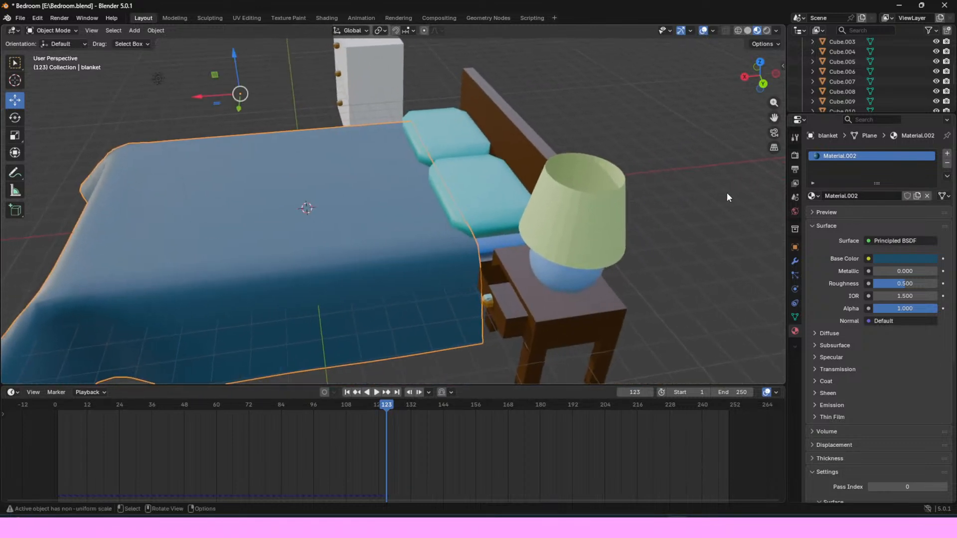
left_click(814, 196)
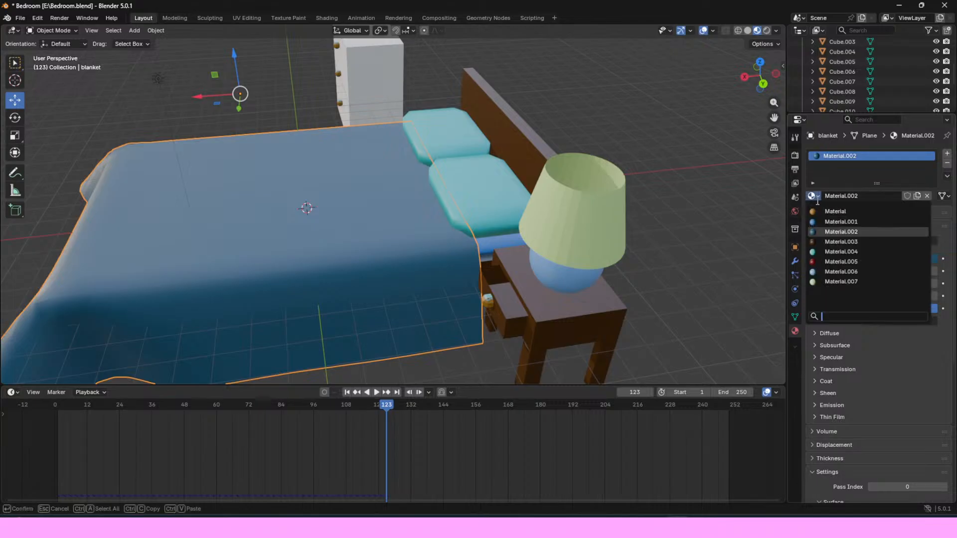
left_click(843, 213)
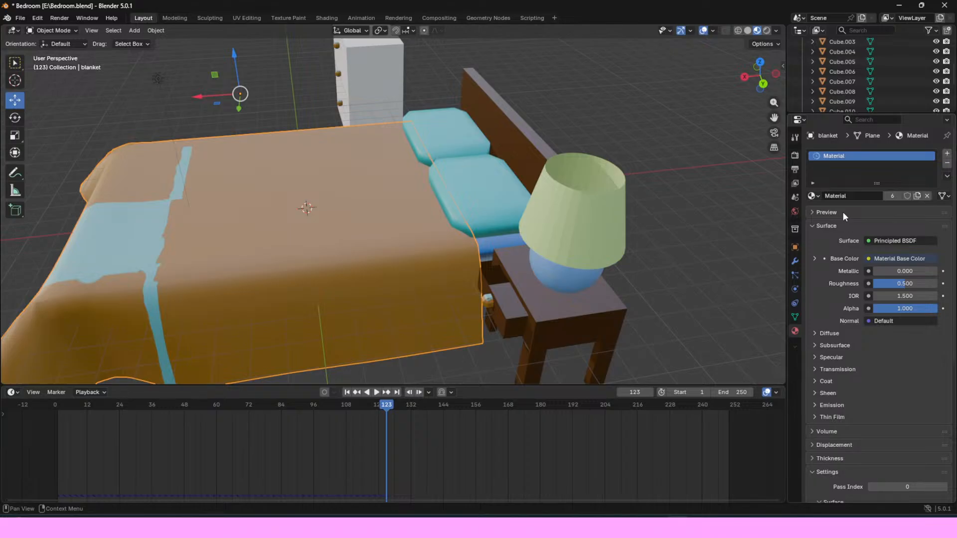
key("ctrl+z")
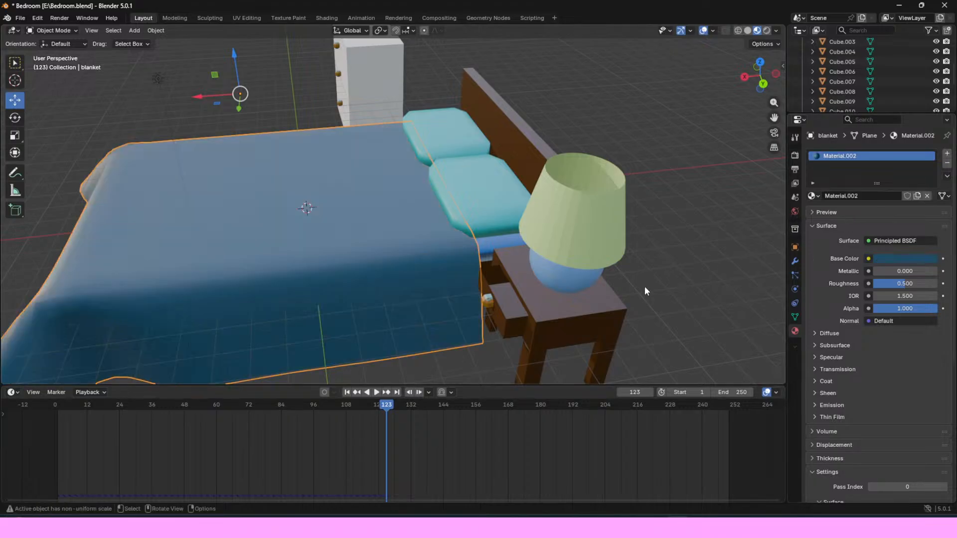
Step: Replace the nightstand knob's material with a new one whose base color is golden tan, hex #B28C4BFF
left_click(488, 302)
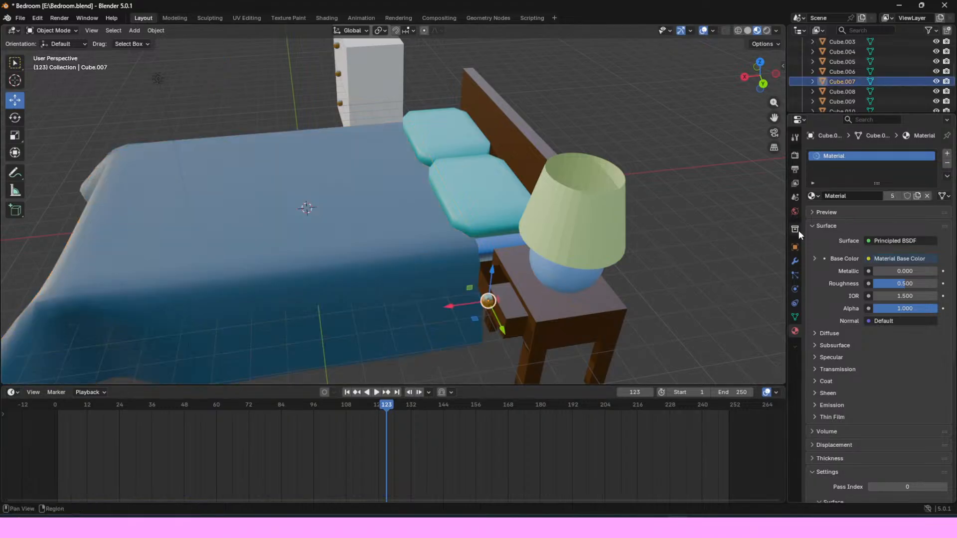
left_click(948, 165)
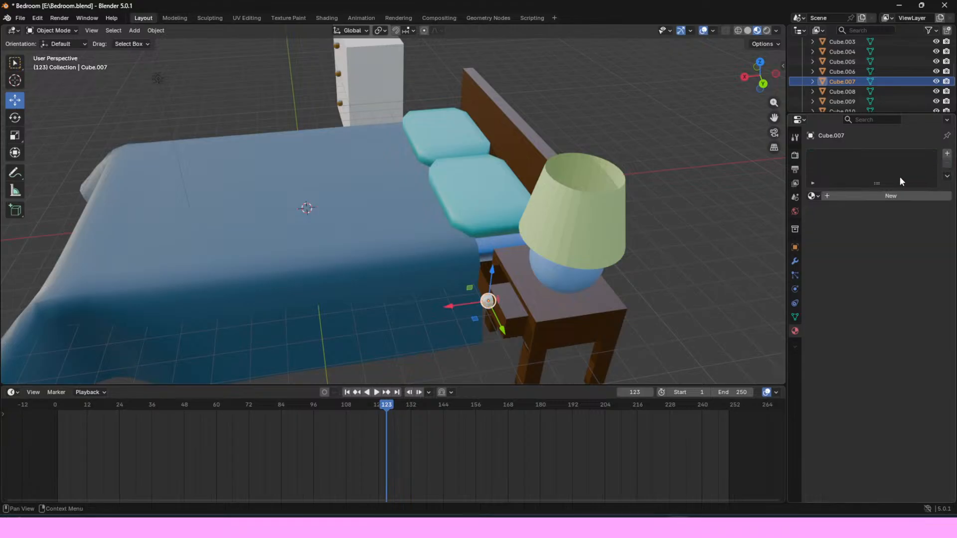
left_click(839, 196)
left_click(897, 259)
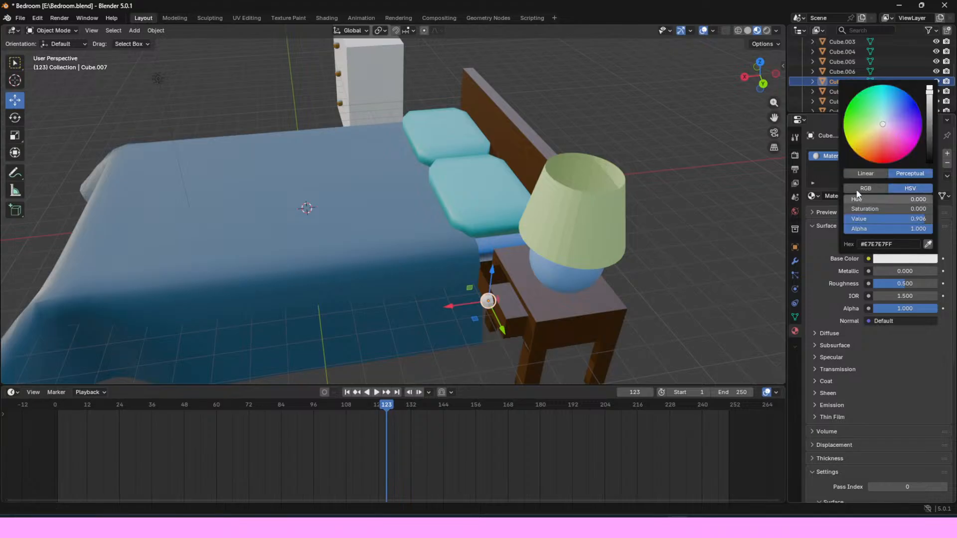
left_click_drag(866, 129, 869, 142)
left_click_drag(929, 122, 929, 109)
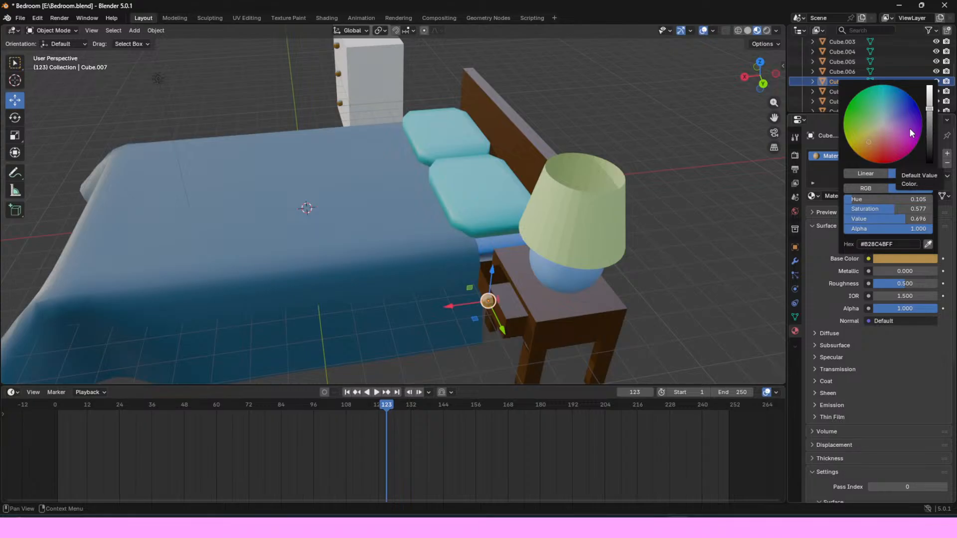
left_click(718, 94)
Step: Shift the nightstand knob inward along the X axis towards its drawer front and leave nothing selected
left_click_drag(759, 76, 762, 75)
left_click(497, 235)
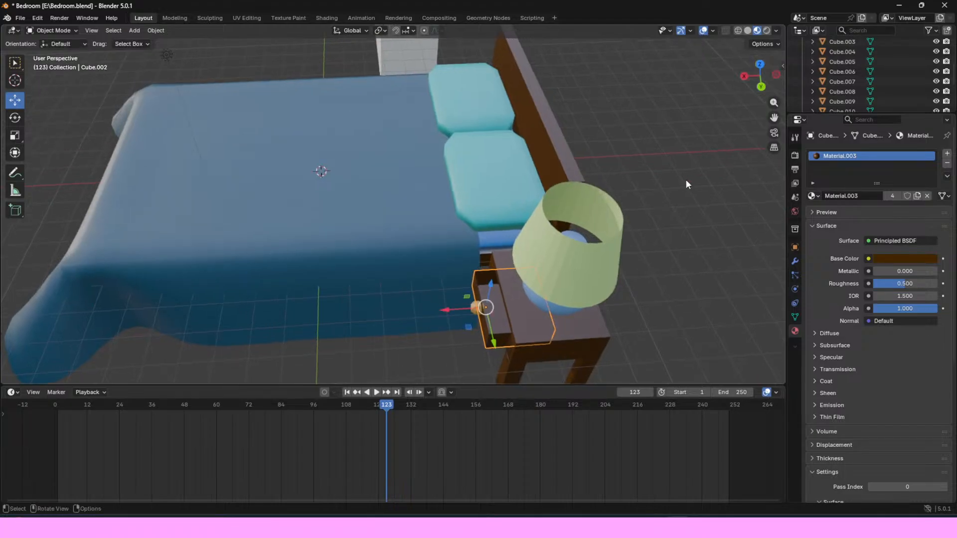
left_click(472, 309)
left_click_drag(437, 310, 467, 306)
left_click_drag(754, 85, 834, 43)
left_click(647, 257)
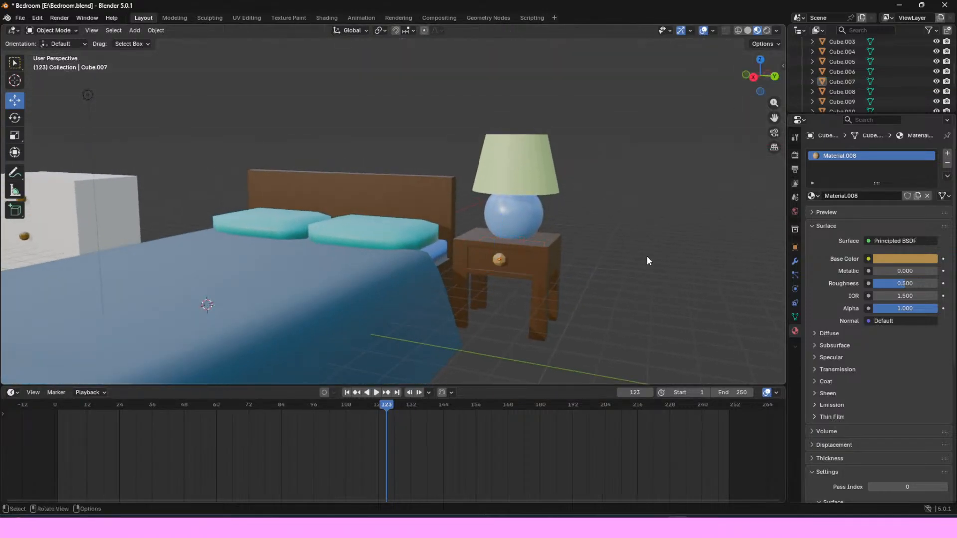
Step: Change the material of the dresser's top drawer knob to Material.008
left_click_drag(771, 117, 849, 148)
left_click_drag(751, 86, 956, 112)
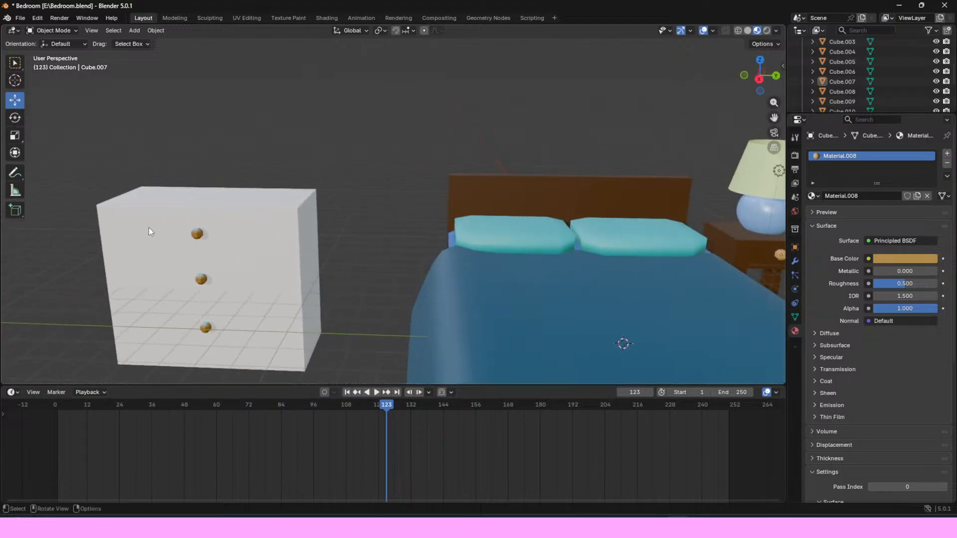
left_click(196, 233)
left_click(812, 196)
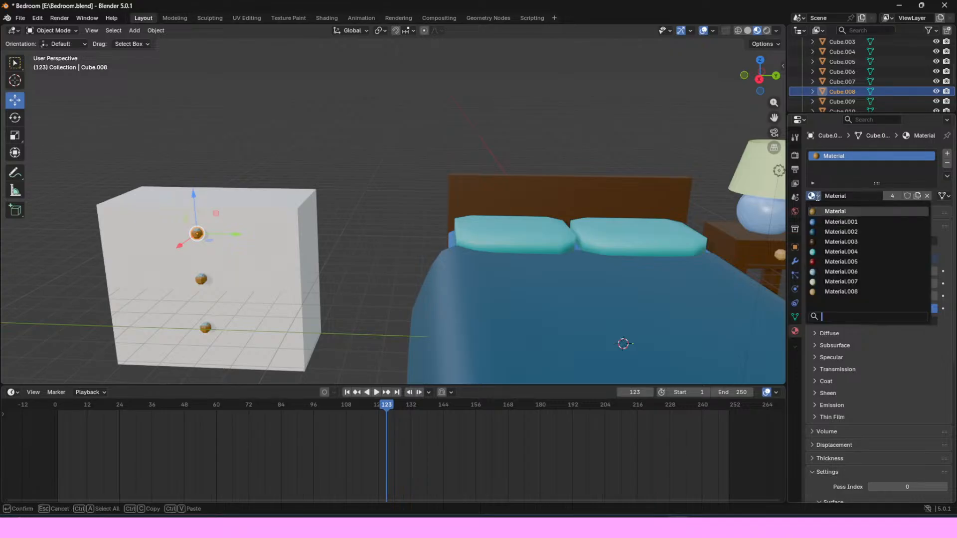
left_click(836, 292)
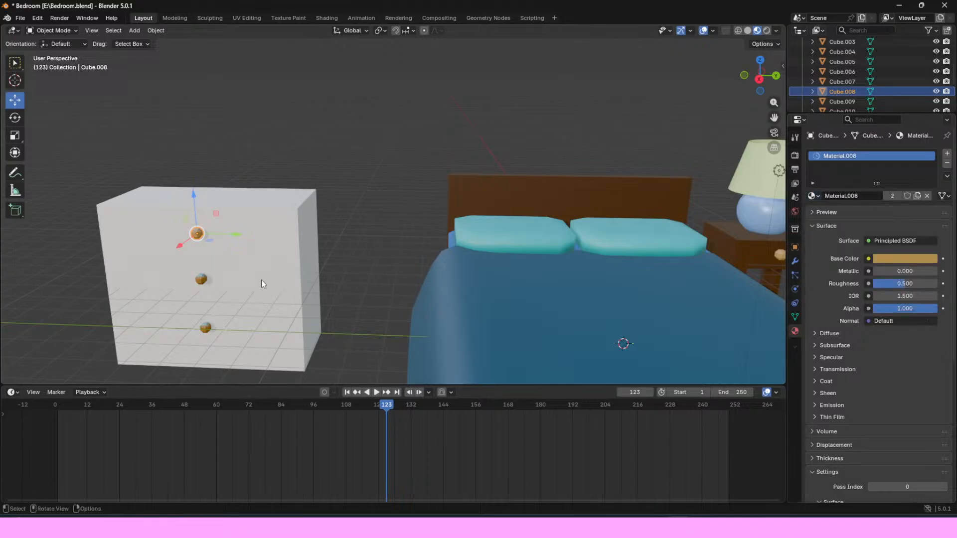
Step: Remove the current material from the dresser's middle and bottom drawer knobs and assign Material.008 to each
left_click(194, 278)
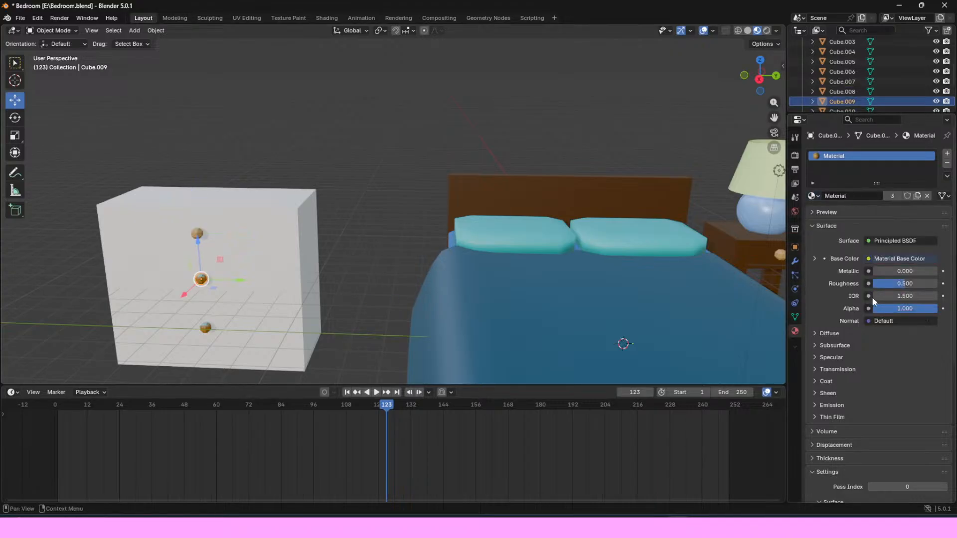
left_click(947, 163)
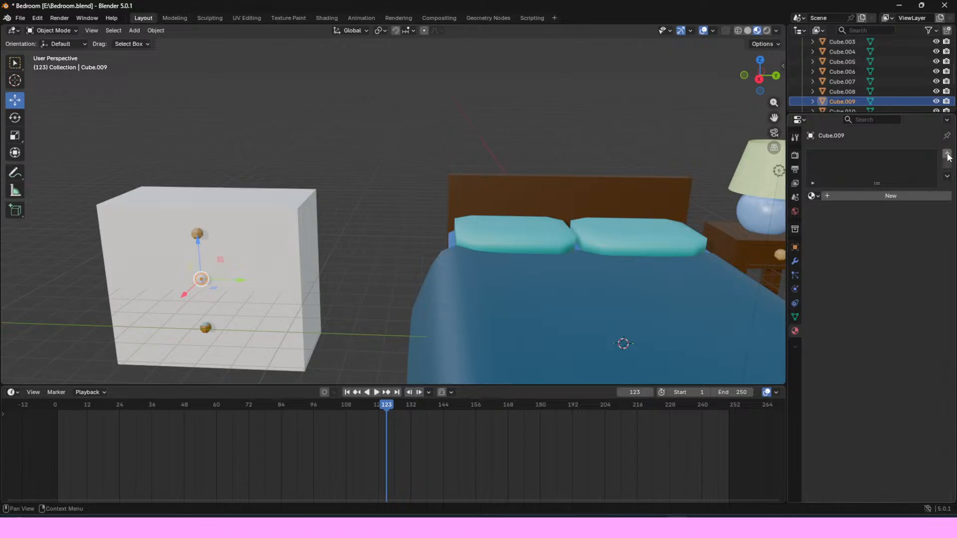
left_click(813, 196)
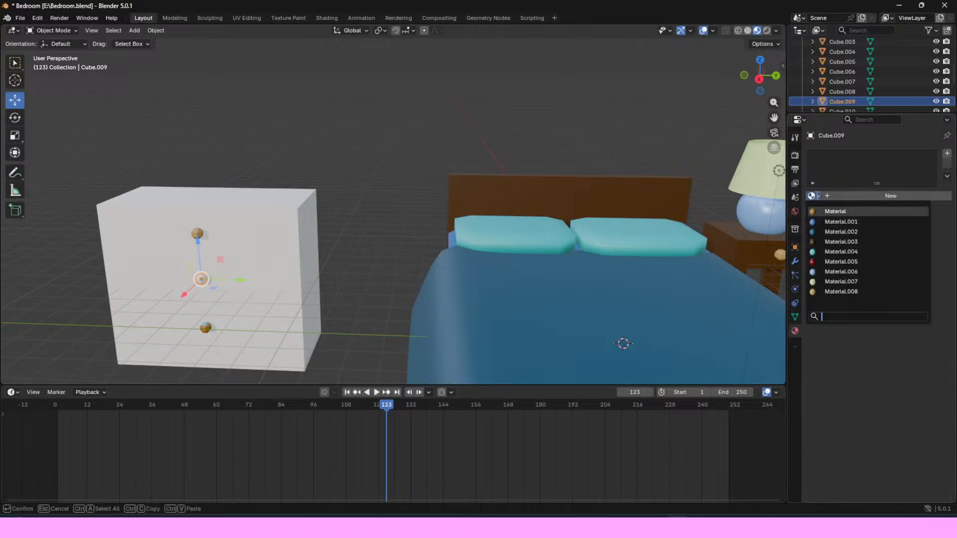
left_click(842, 291)
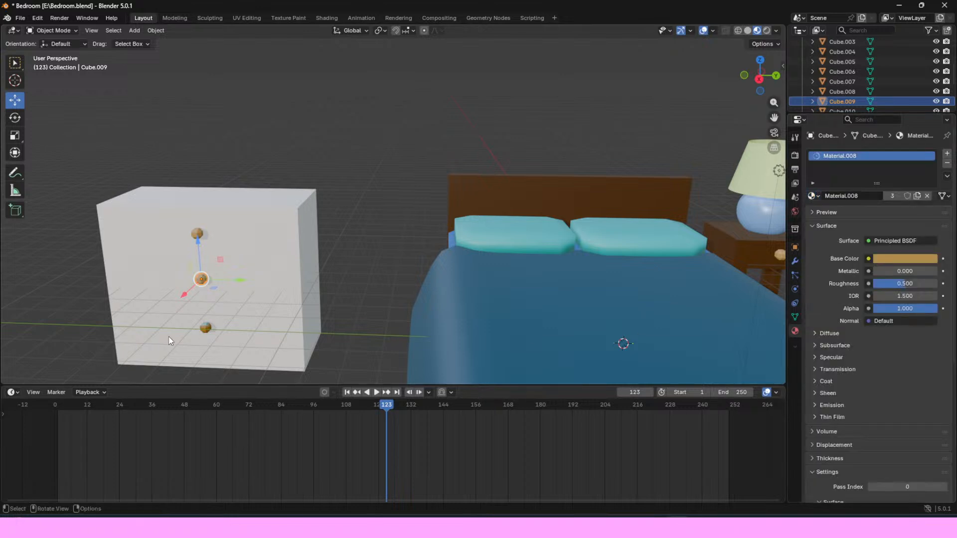
left_click(206, 333)
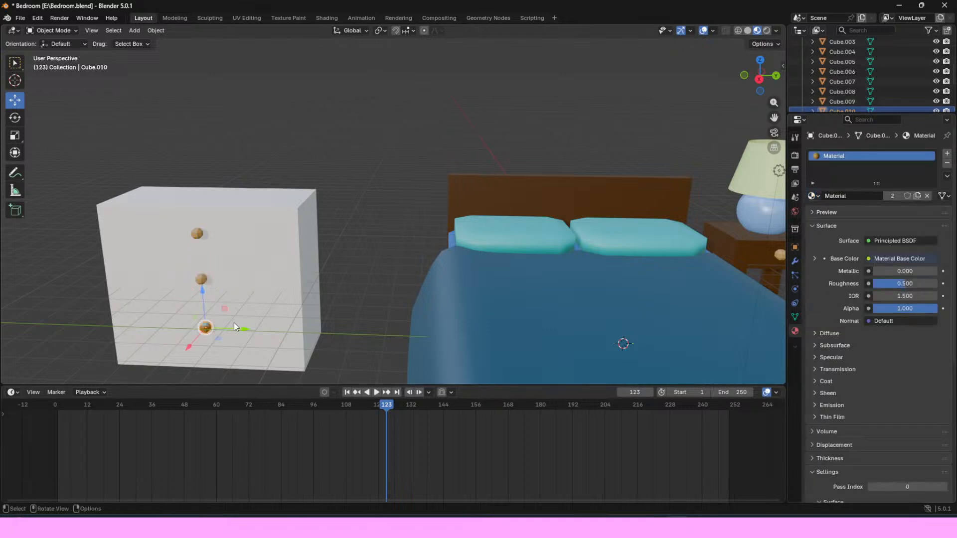
left_click(947, 164)
left_click(813, 195)
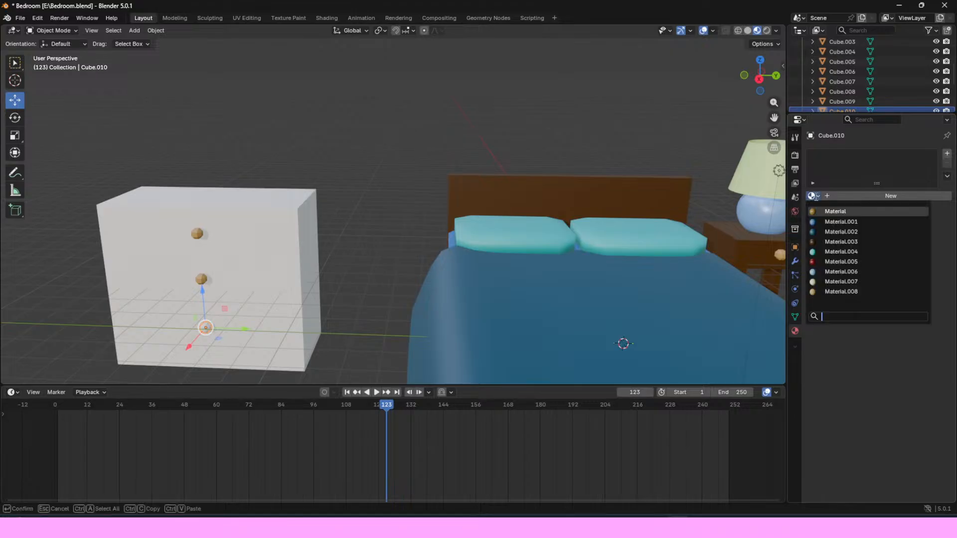
left_click(833, 293)
left_click(330, 194)
Step: Assign the brown Material.003 to the dresser's body
left_click(298, 220)
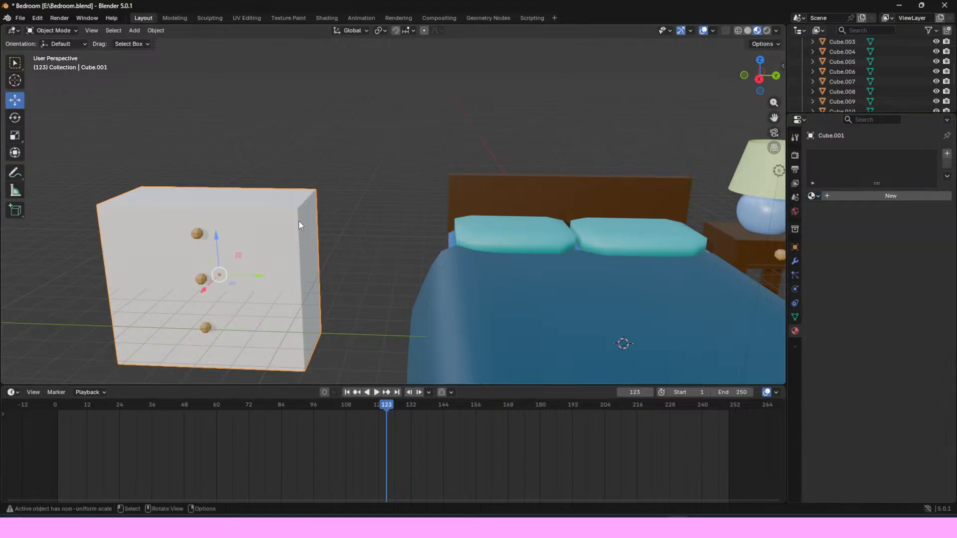
left_click(814, 195)
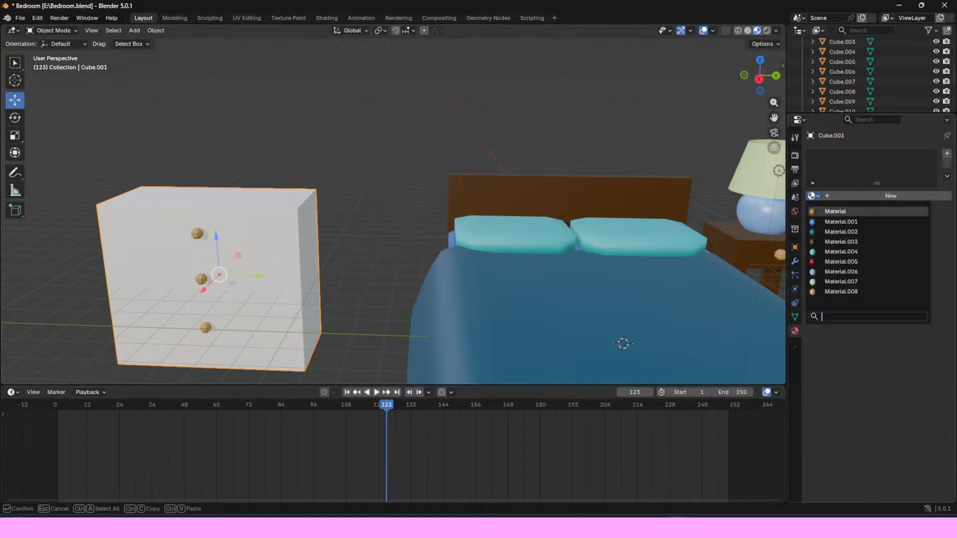
left_click(841, 242)
left_click(215, 241)
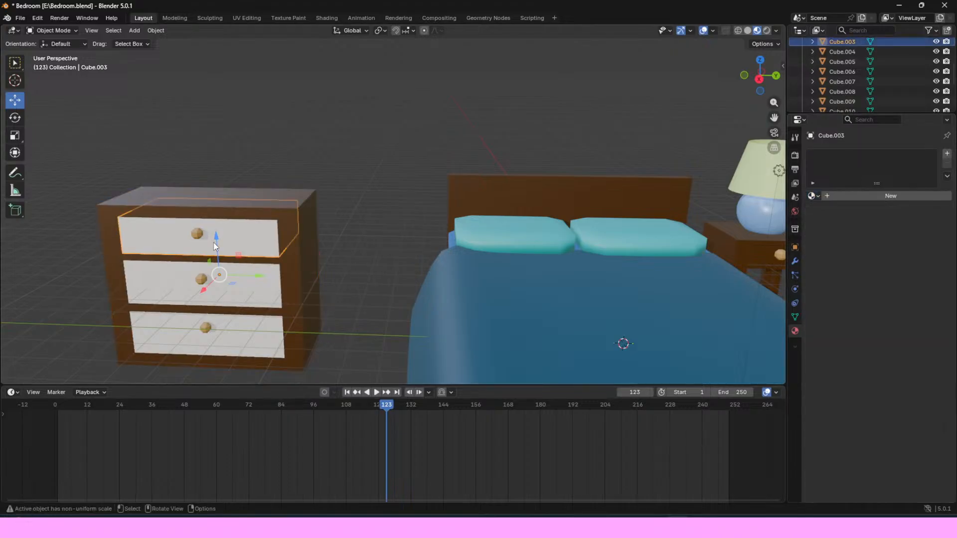
left_click(253, 292)
left_click(257, 343)
key("alt+a")
left_click_drag(758, 80, 709, 114)
scroll(707, 115, "up", 2)
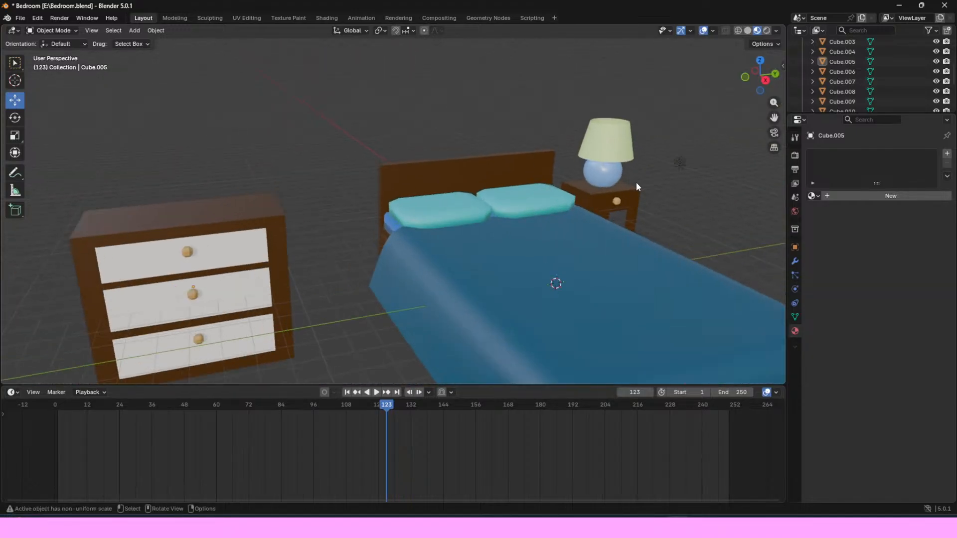
left_click_drag(774, 117, 858, 109)
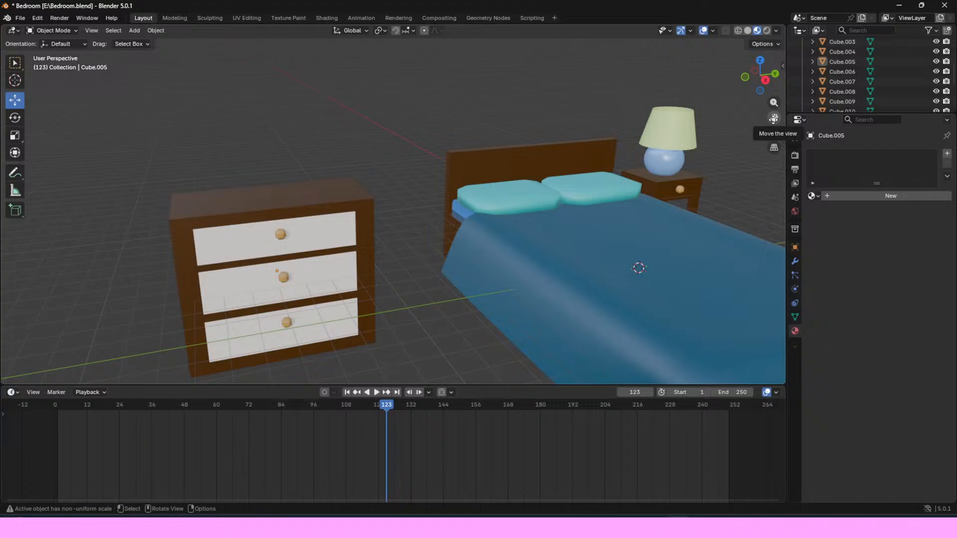
left_click(326, 228)
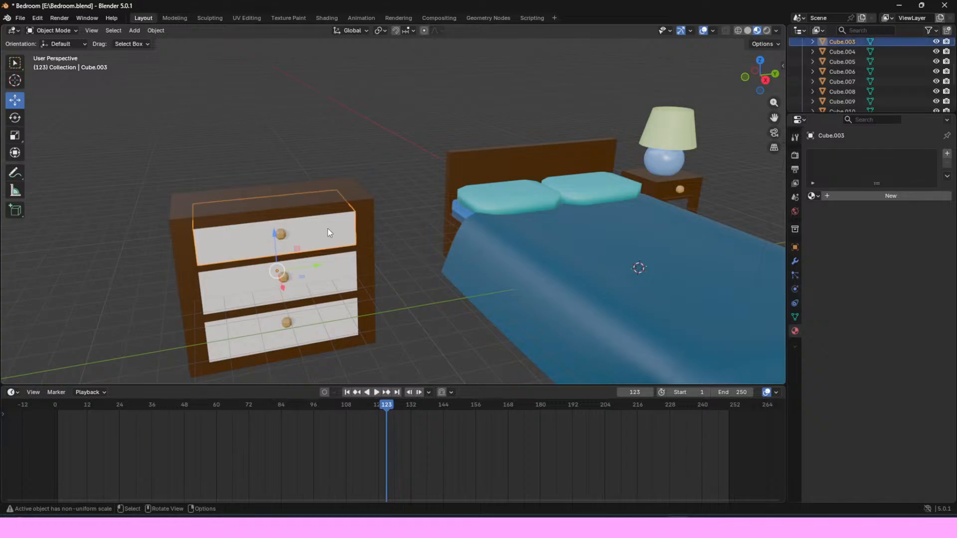
Step: Replace the nightstand drawer's material with Material.008
left_click(668, 192)
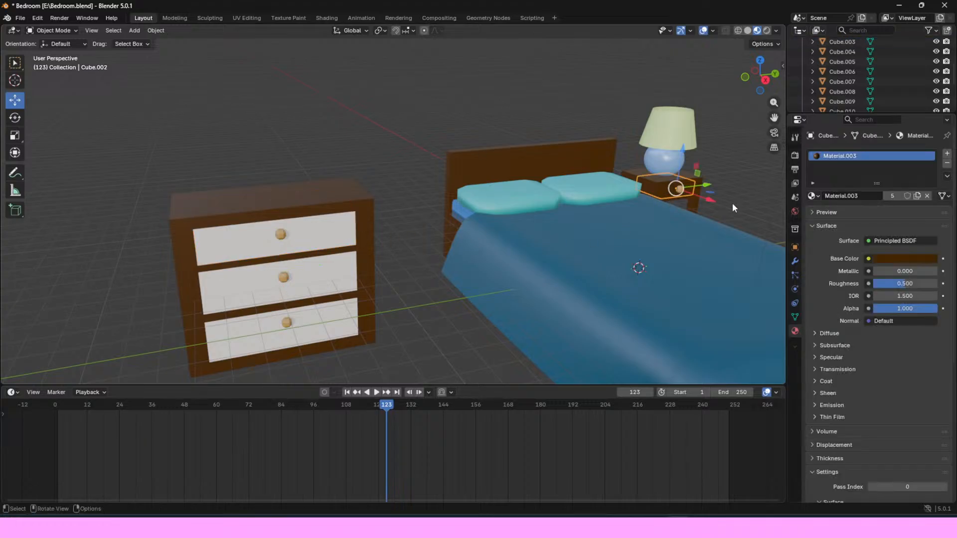
left_click(946, 163)
left_click(812, 196)
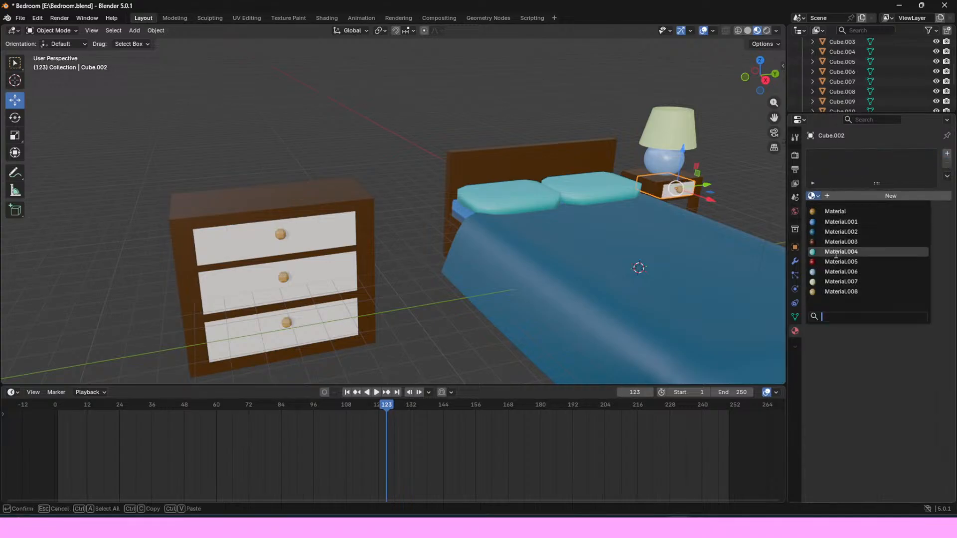
left_click(845, 288)
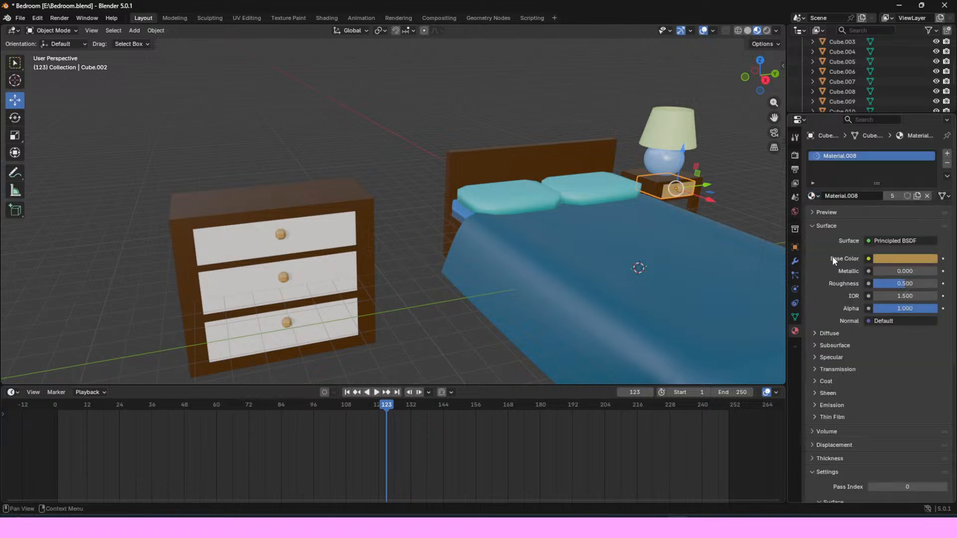
Step: Replace the nightstand drawer's material with a new one whose base color is sampled from the dresser's brown body
left_click(947, 164)
left_click(813, 196)
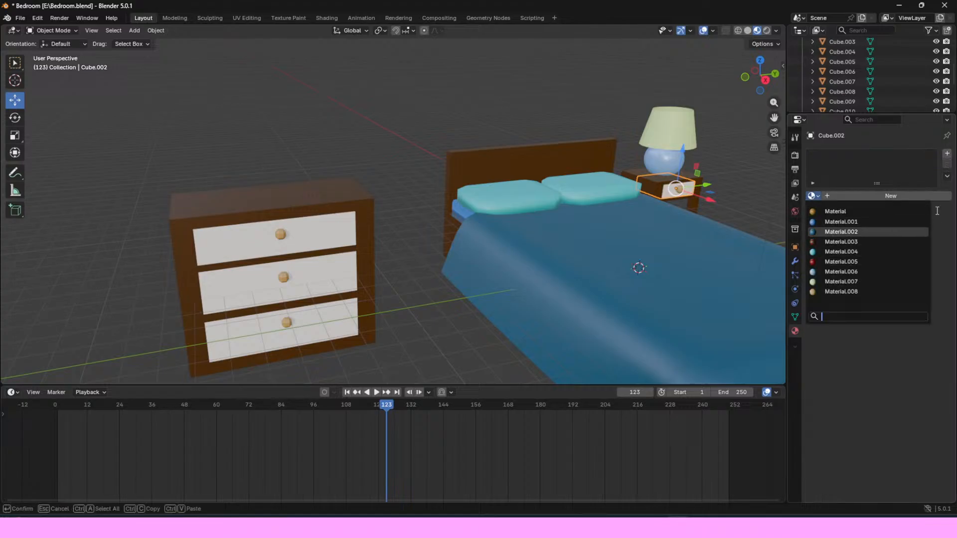
left_click(953, 227)
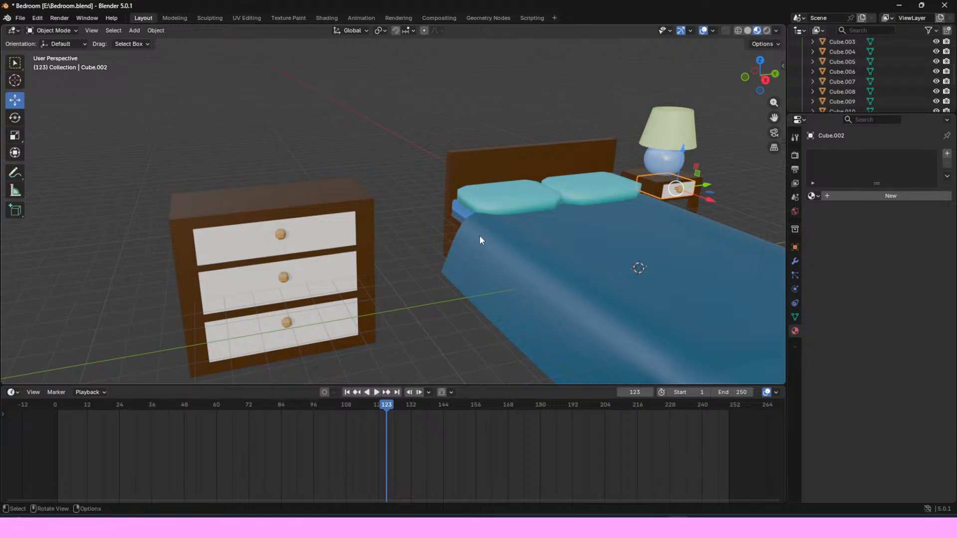
left_click(839, 194)
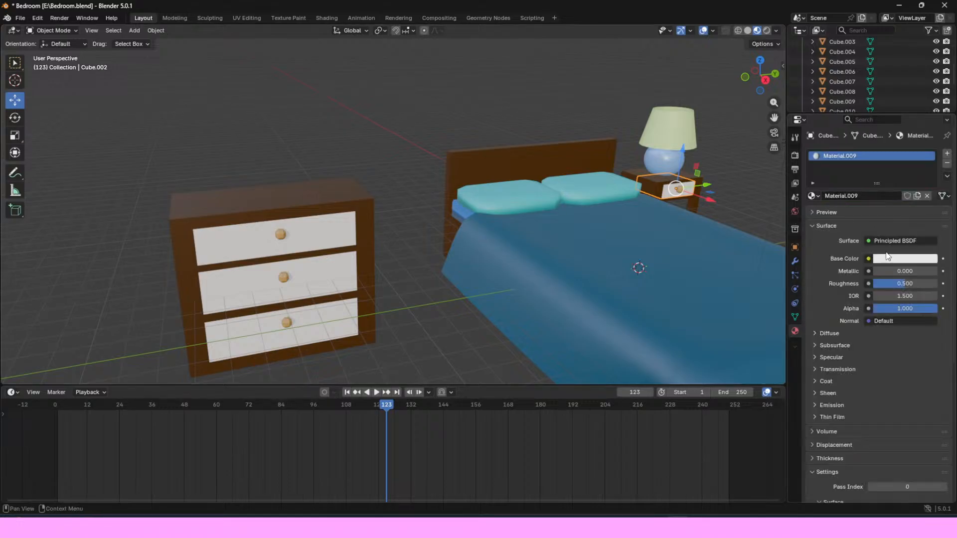
left_click(890, 259)
left_click(928, 242)
left_click(369, 210)
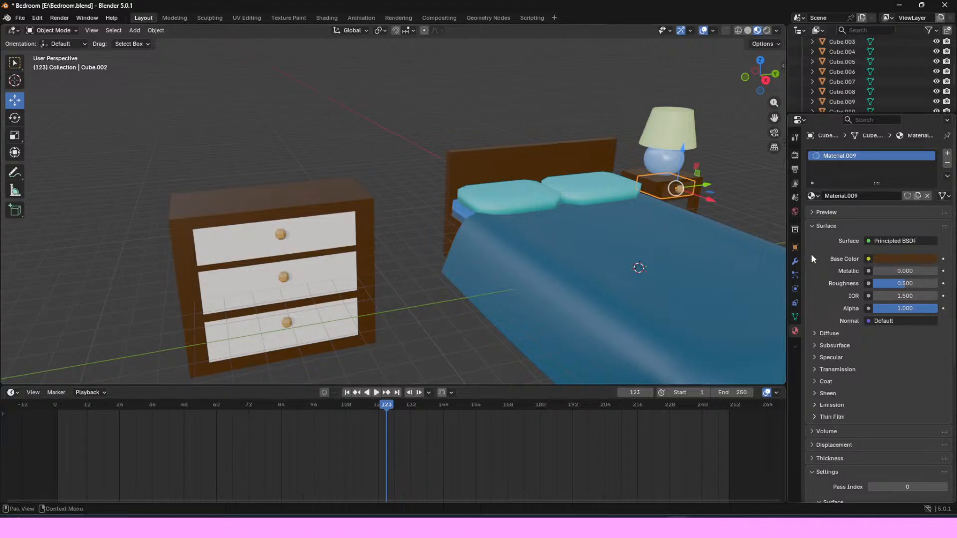
Step: Assign Material.009 to the dresser's top drawer
left_click_drag(760, 69, 803, 205)
left_click(743, 208)
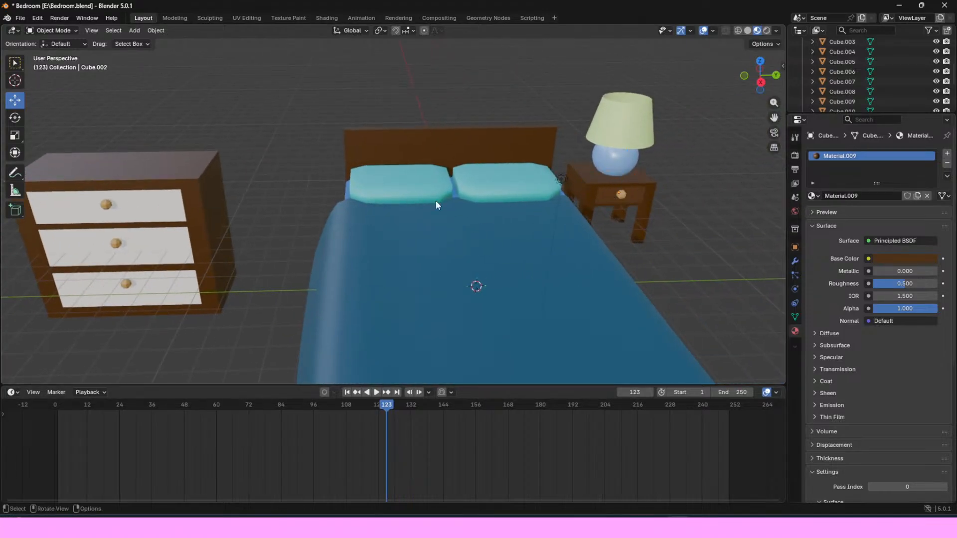
left_click(170, 209)
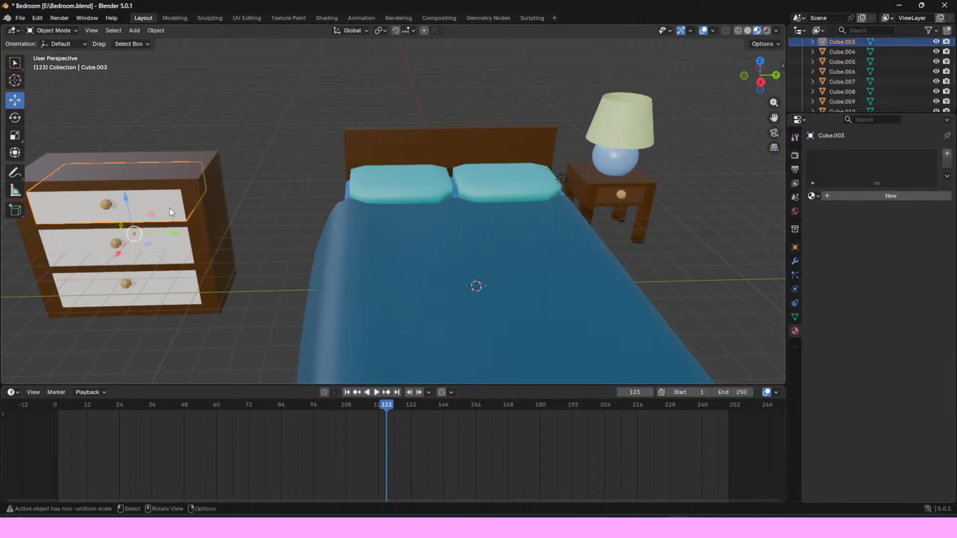
left_click(812, 196)
left_click(826, 303)
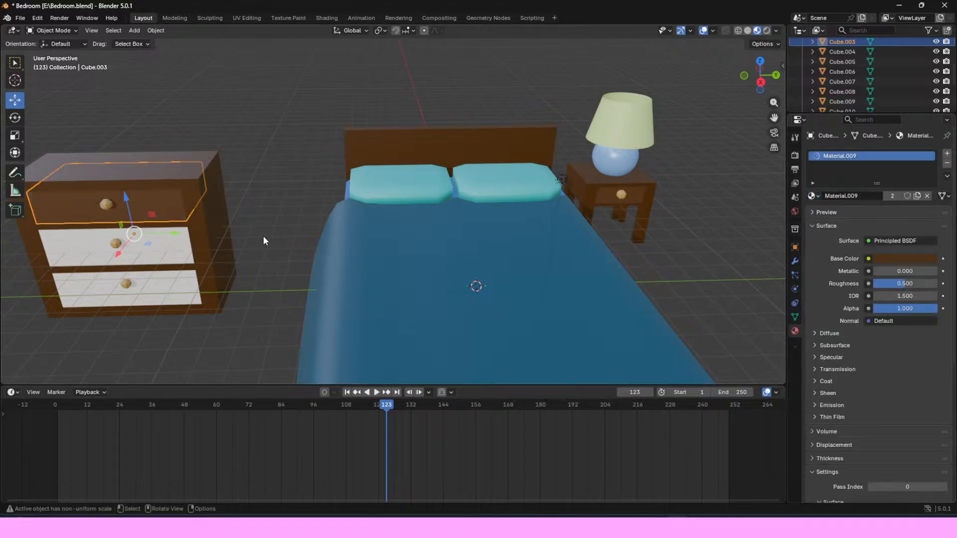
Step: Assign Material.009 to the dresser's middle and bottom drawers and leave nothing selected
left_click(165, 249)
left_click(812, 196)
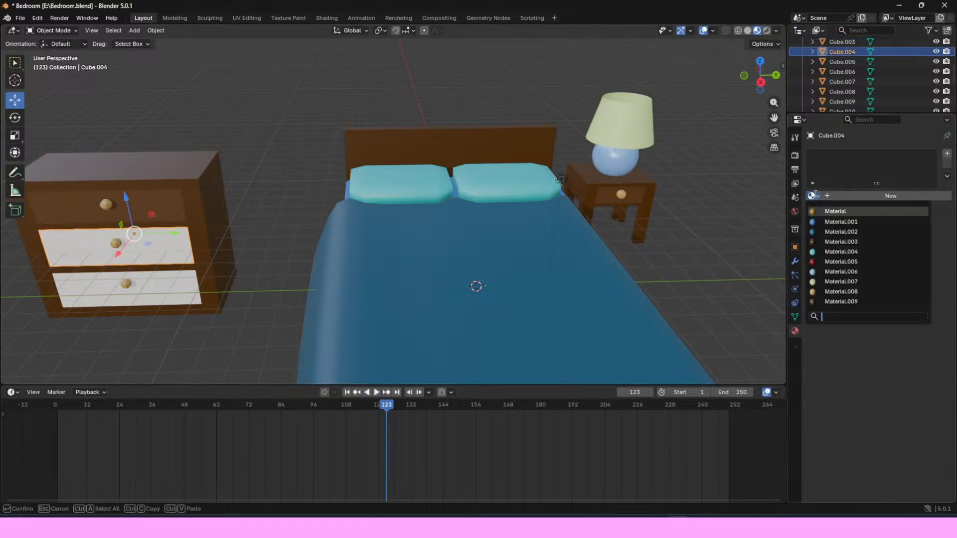
left_click(827, 301)
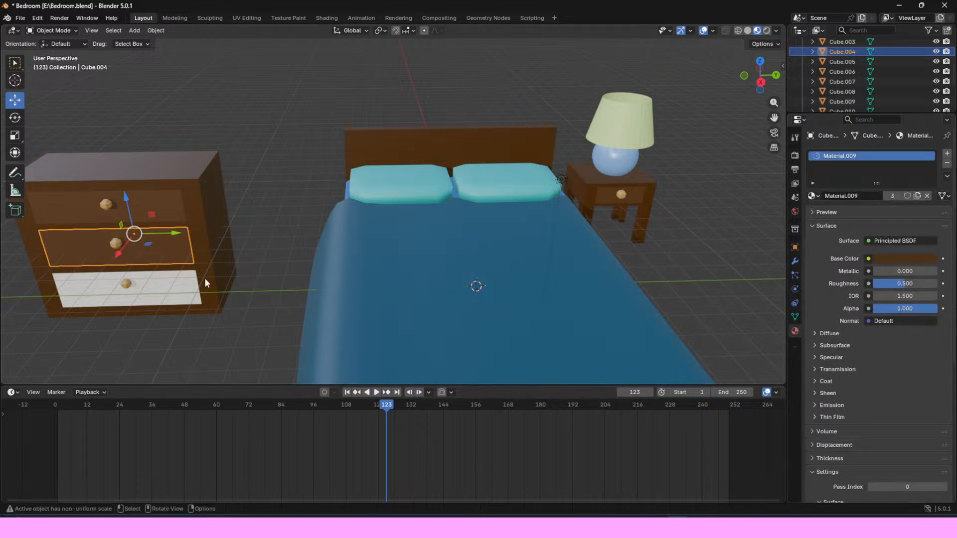
left_click(182, 282)
left_click(813, 196)
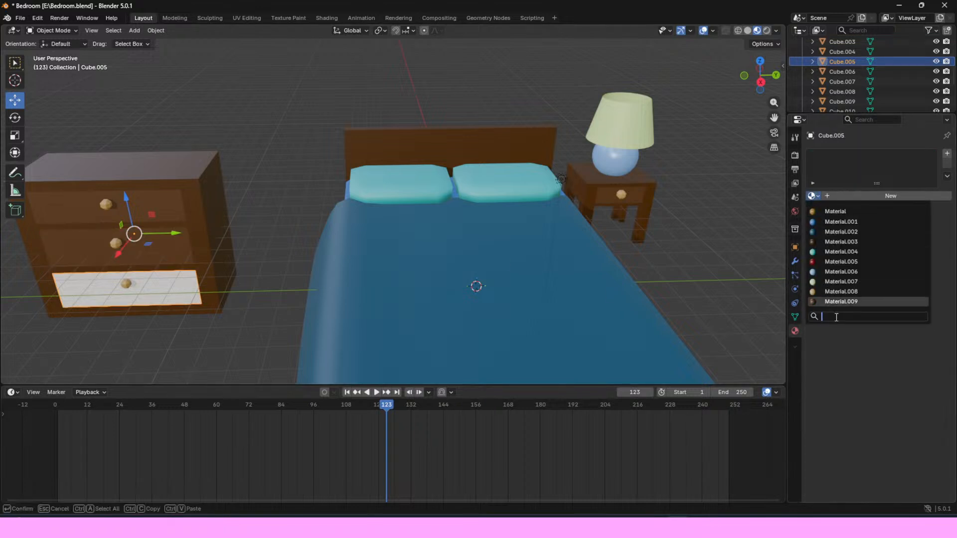
left_click(841, 302)
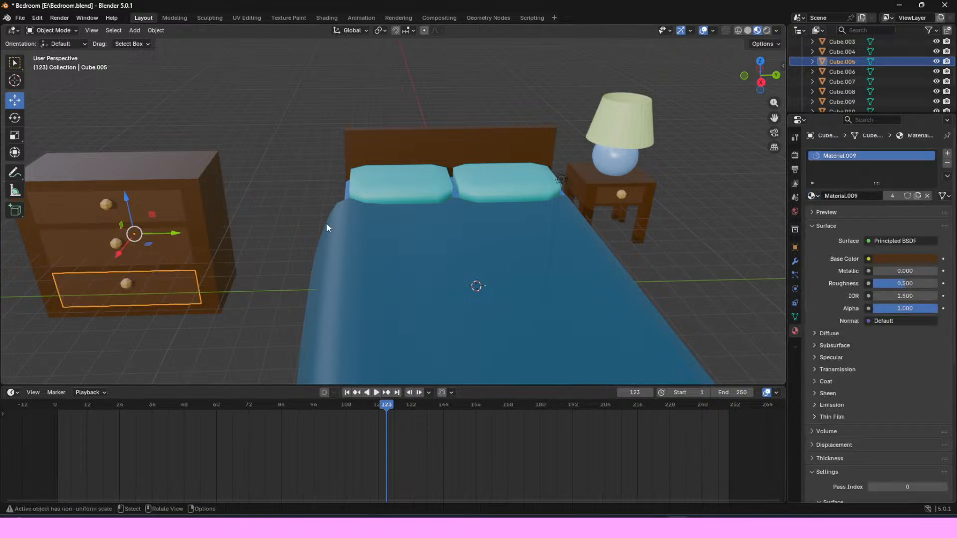
left_click(273, 170)
Step: Add a Solidify modifier to the nightstand drawer
left_click(605, 192)
left_click(608, 194)
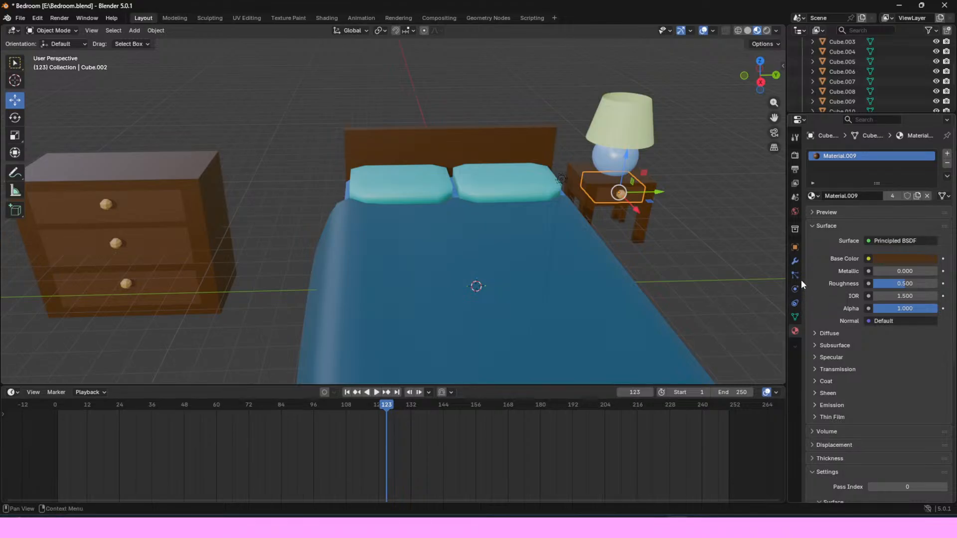
left_click(794, 261)
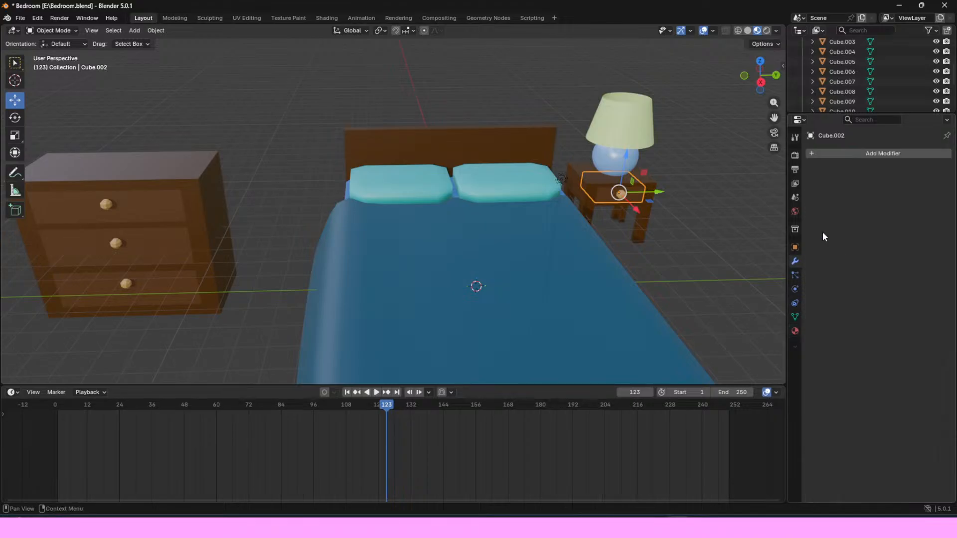
left_click(829, 156)
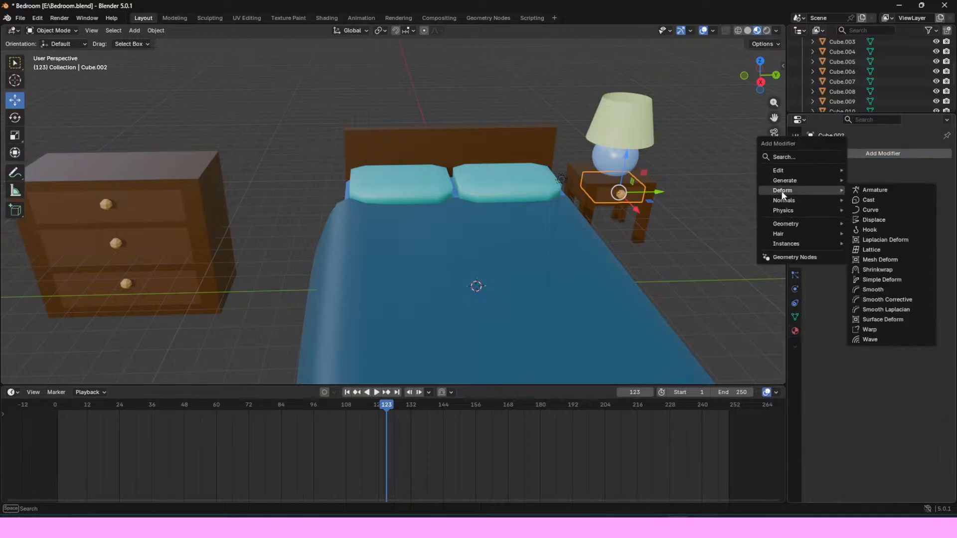
mouse_move(784, 183)
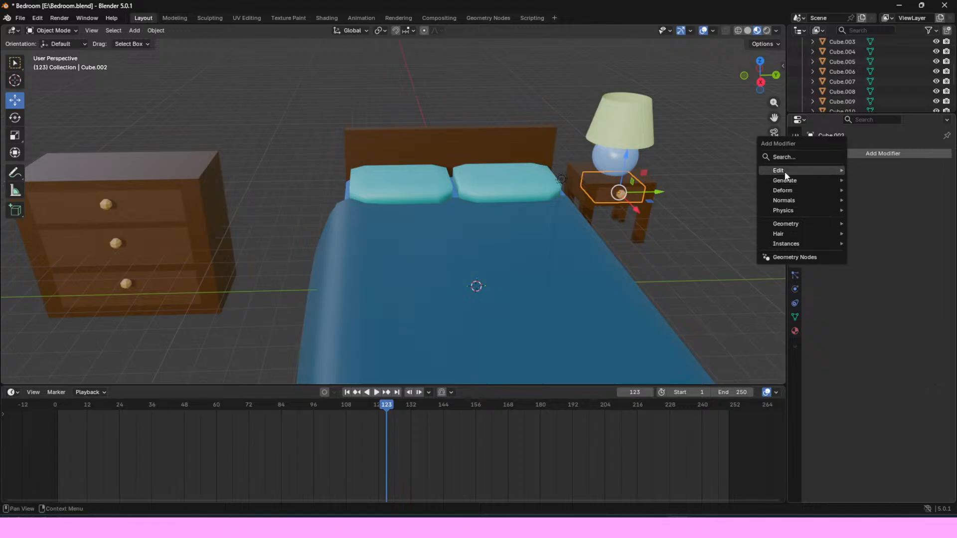
mouse_move(789, 212)
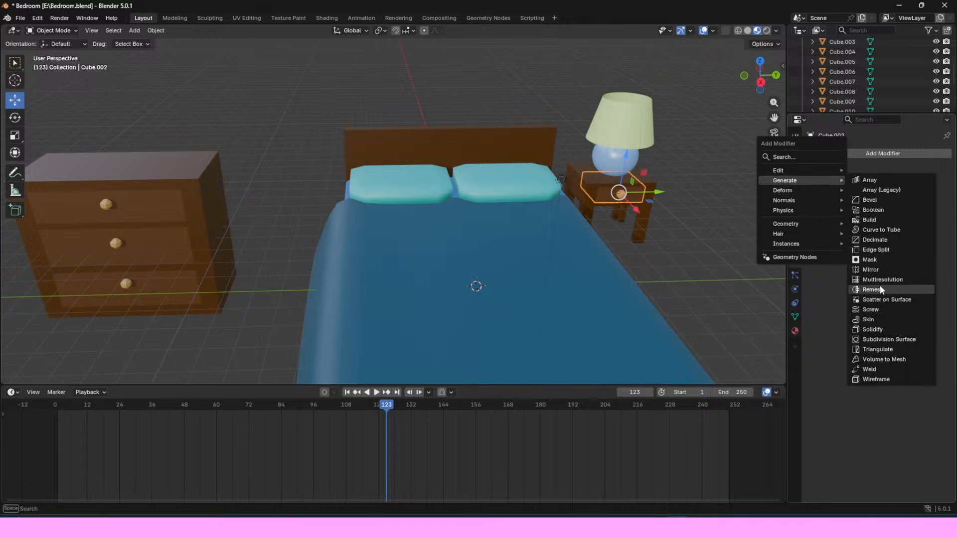
left_click(882, 329)
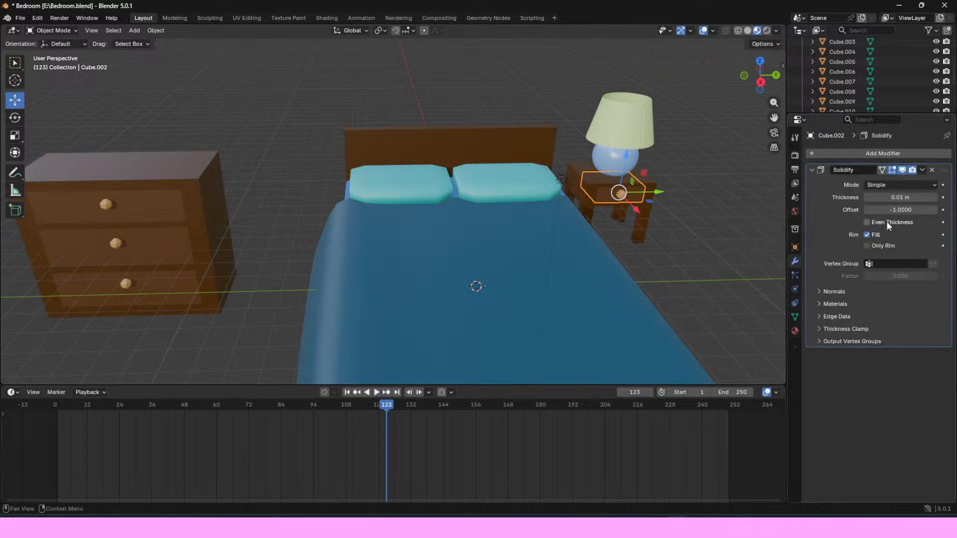
Step: Examine the nightstand drawer's thickness in wireframe shading, then display the scene in solid shading
mouse_move(758, 75)
left_mouse_down()
mouse_move(770, 125)
mouse_move(694, 61)
mouse_move(594, 1)
left_mouse_up()
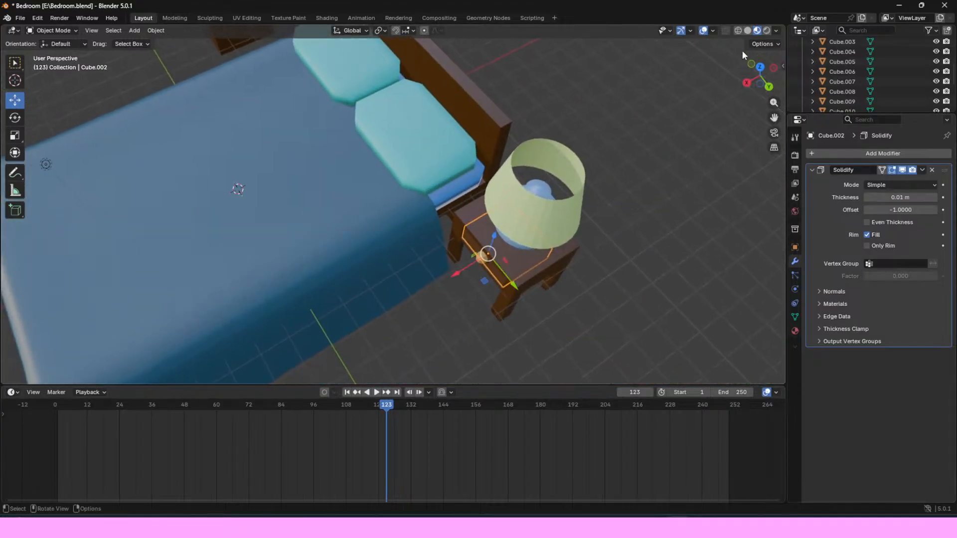
left_click(739, 31)
scroll(554, 241, "up", 6)
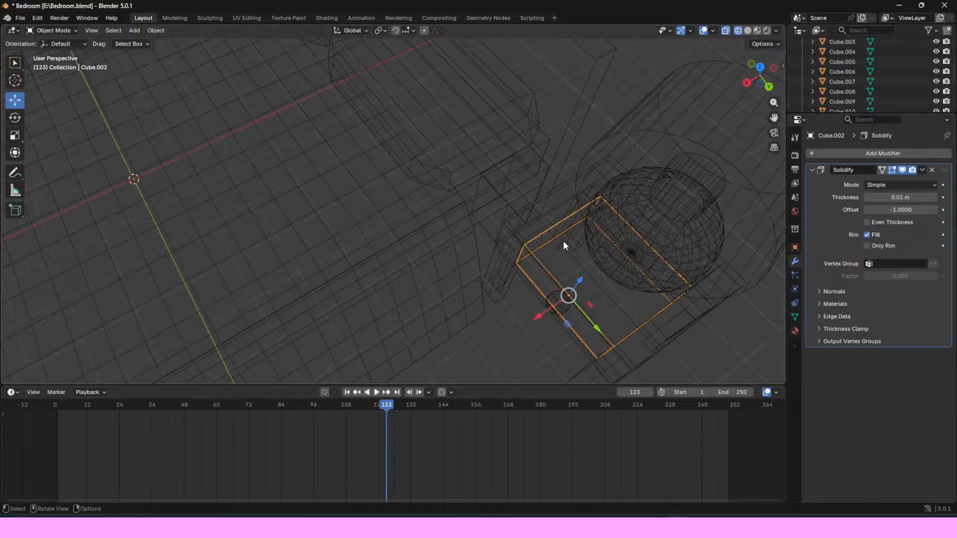
scroll(594, 244, "down", 5)
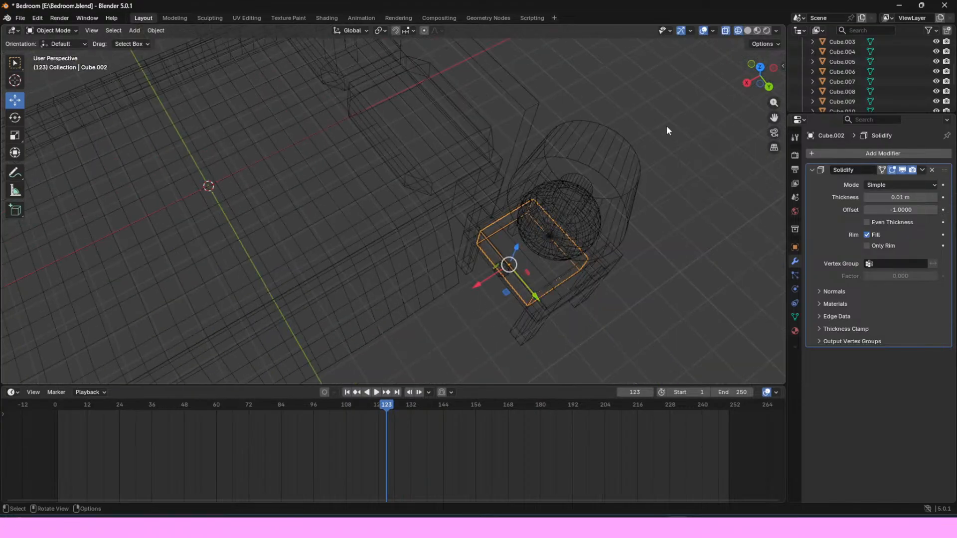
left_click(747, 31)
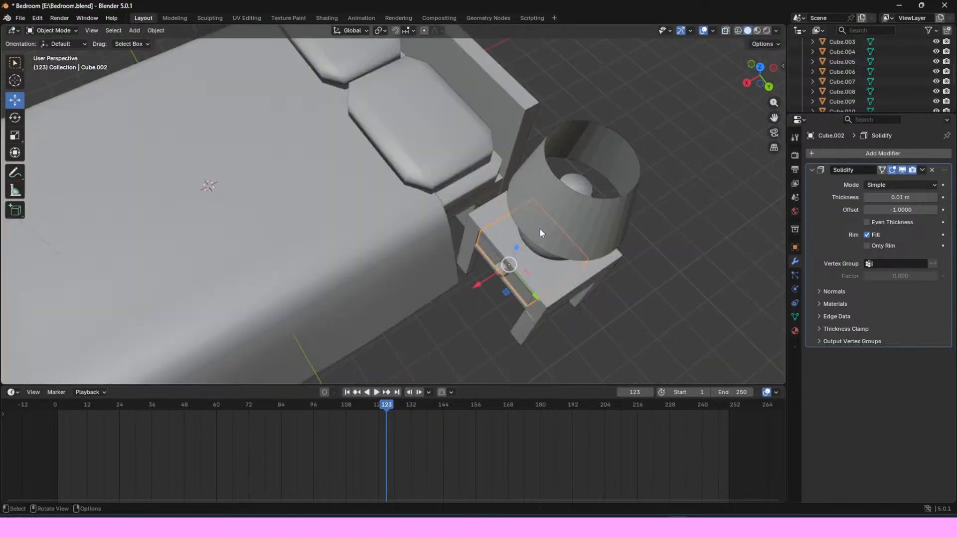
Step: Select the nightstand drawer together with its knob and pull both out of the nightstand along the X axis
left_click(505, 269)
left_click(501, 268)
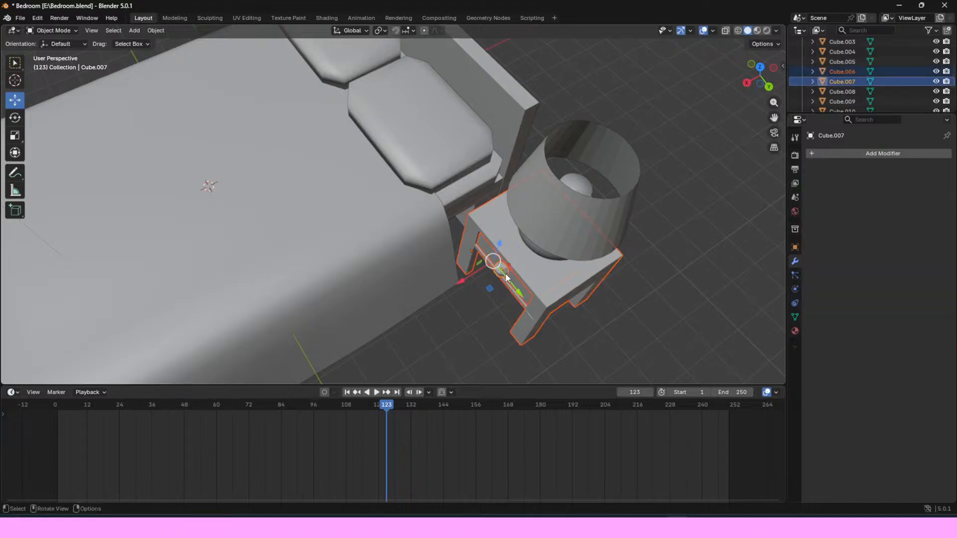
left_click(504, 271)
left_click(503, 271, "shift")
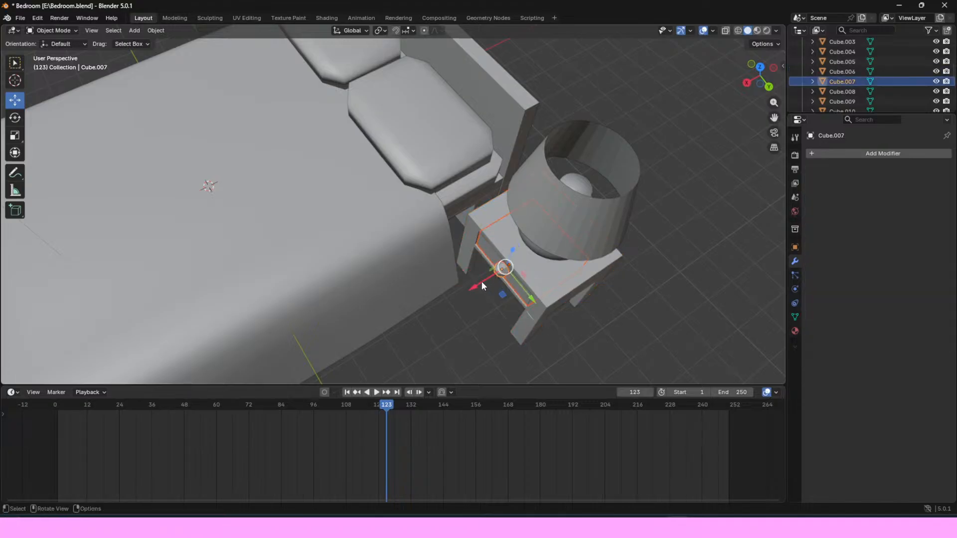
left_click_drag(482, 282, 513, 311)
scroll(530, 302, "up", 5)
scroll(547, 297, "down", 1)
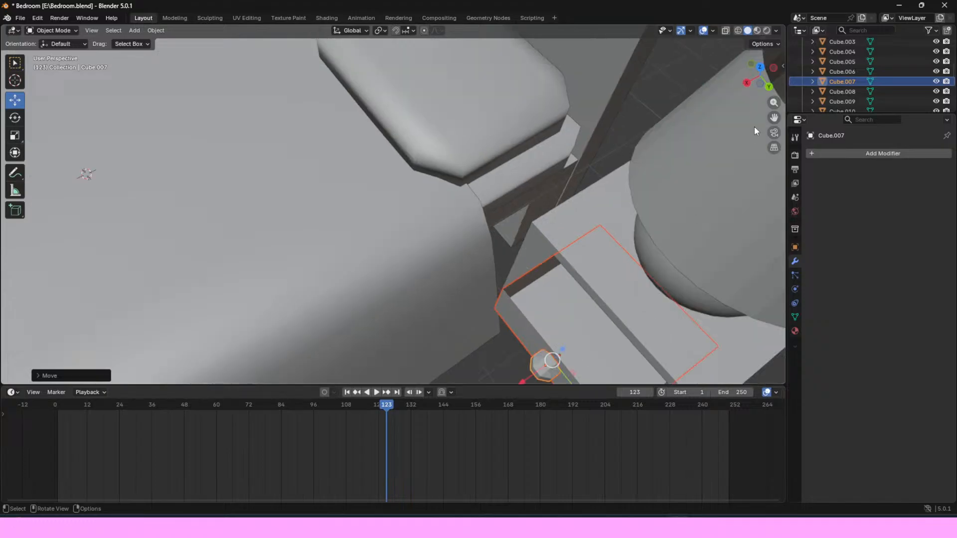
left_click_drag(770, 64, 758, 74)
left_click_drag(773, 117, 654, 19)
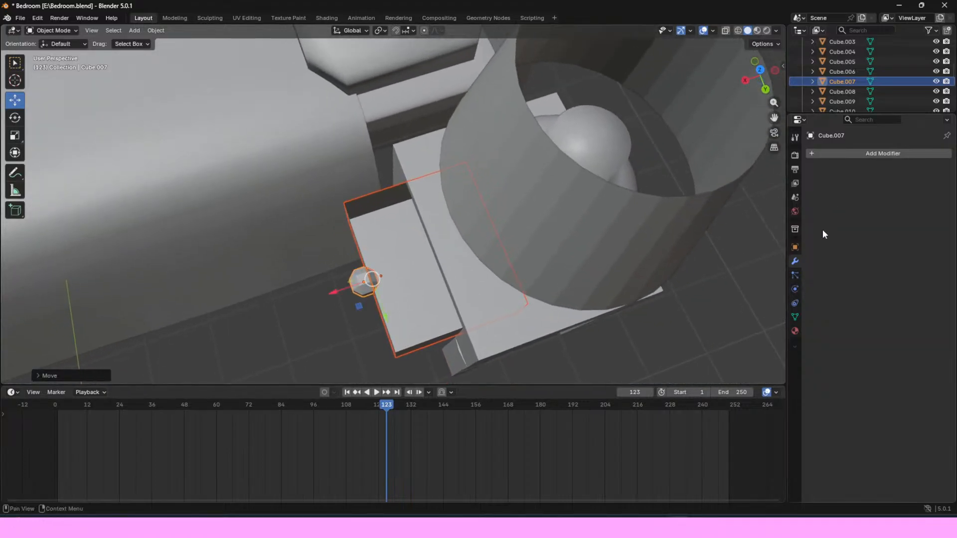
left_click(796, 274)
left_click(796, 289)
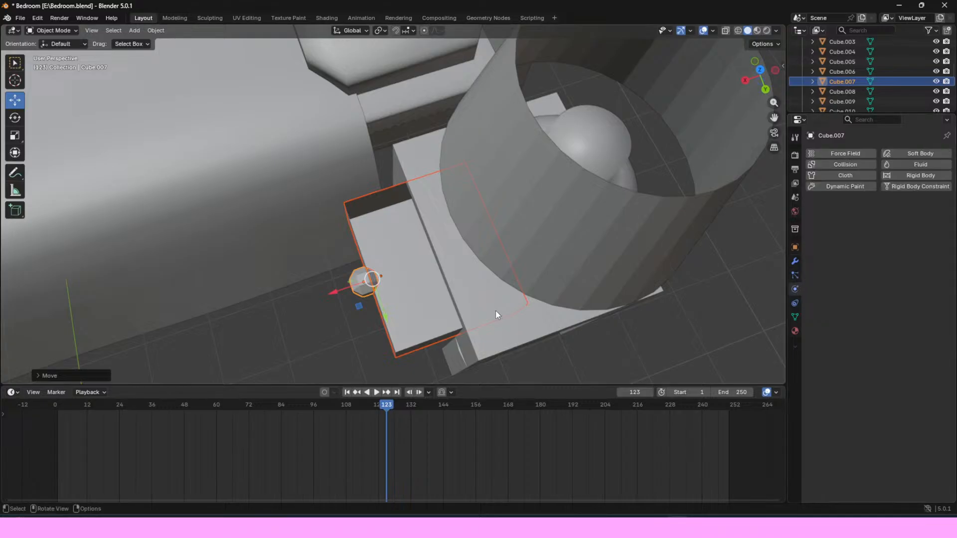
Step: Select the nightstand drawer and set its Solidify modifier's thickness to 0.5 m
left_click(431, 309)
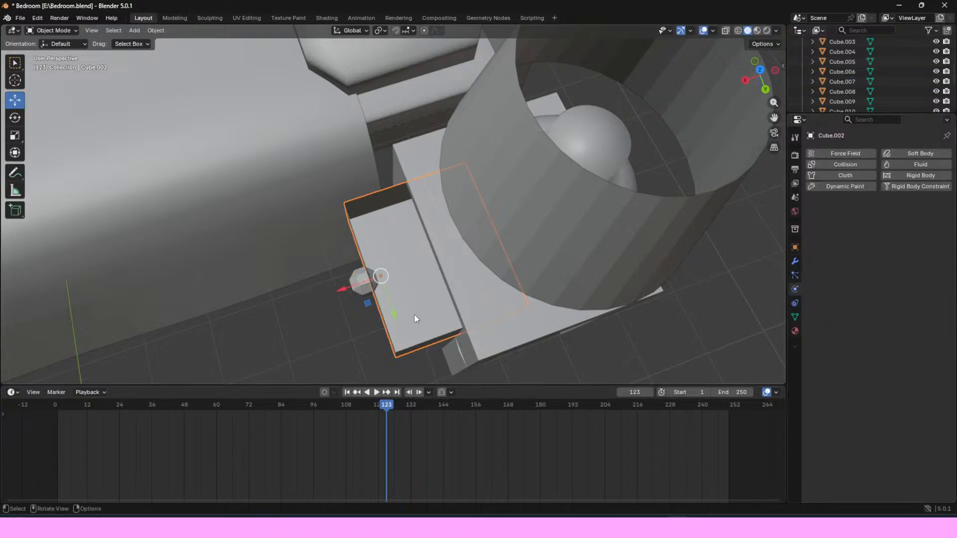
left_click(794, 275)
left_click(795, 289)
left_click(795, 262)
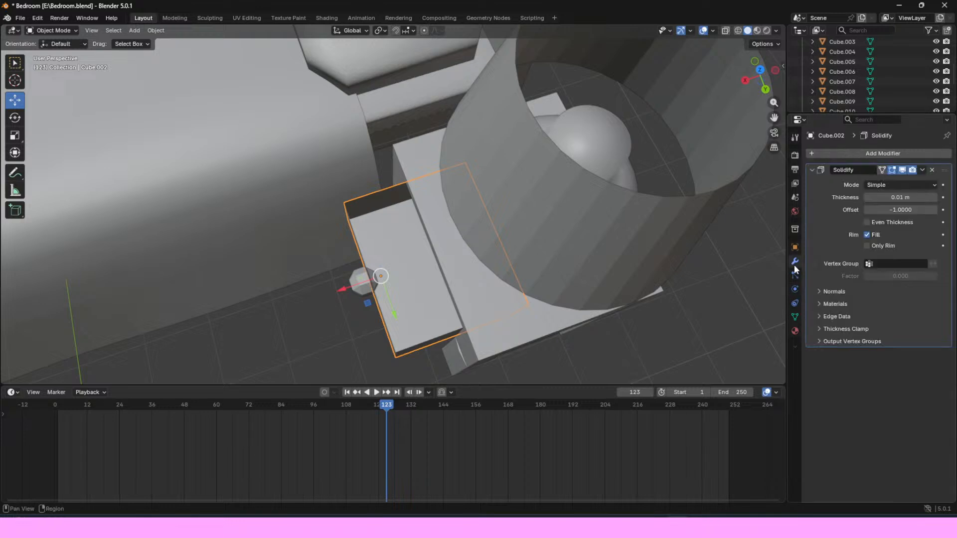
left_click(898, 198)
left_click(898, 197)
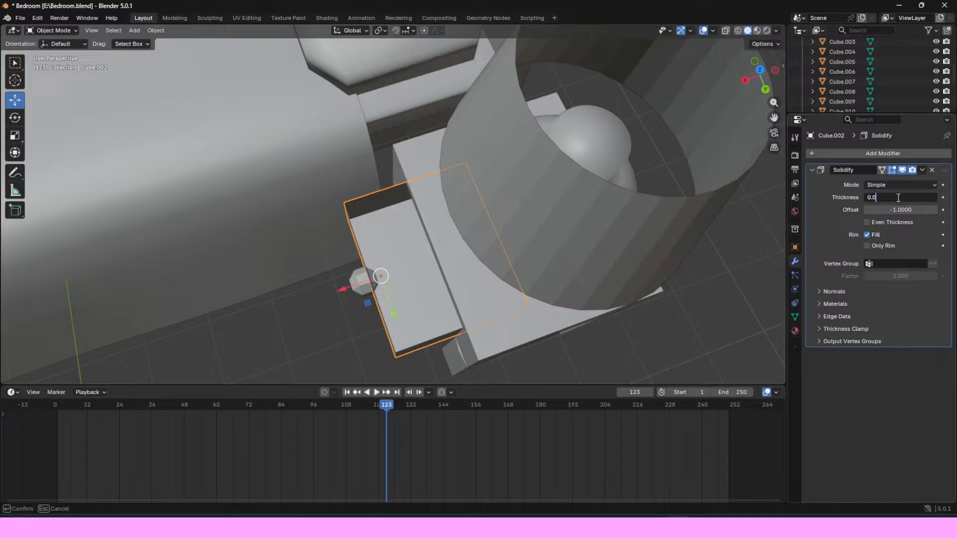
key("Return")
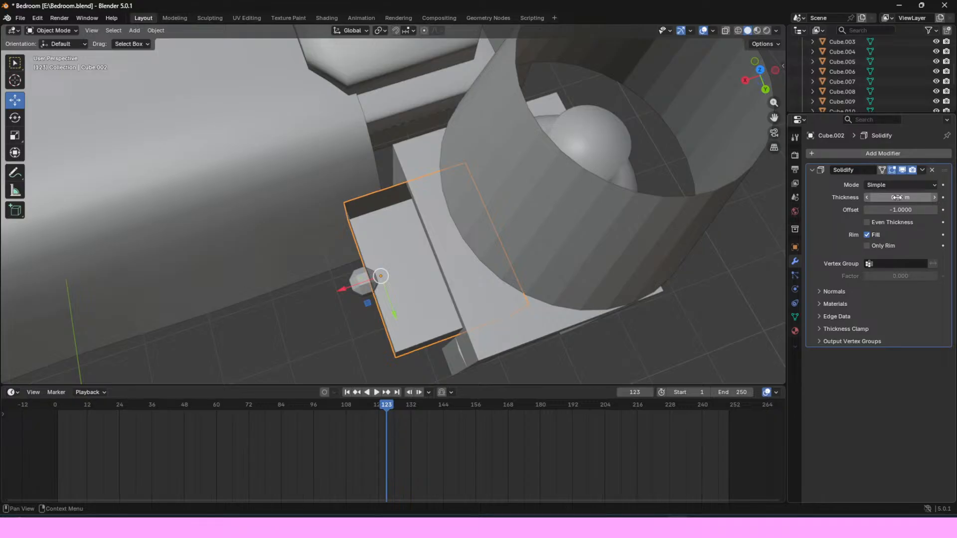
left_click(901, 186)
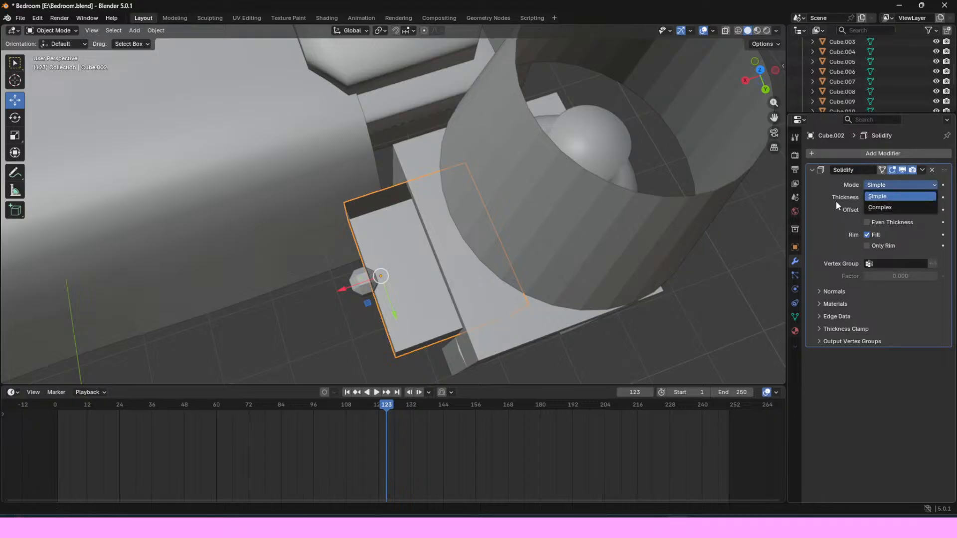
left_click(894, 198)
key("BackSpace")
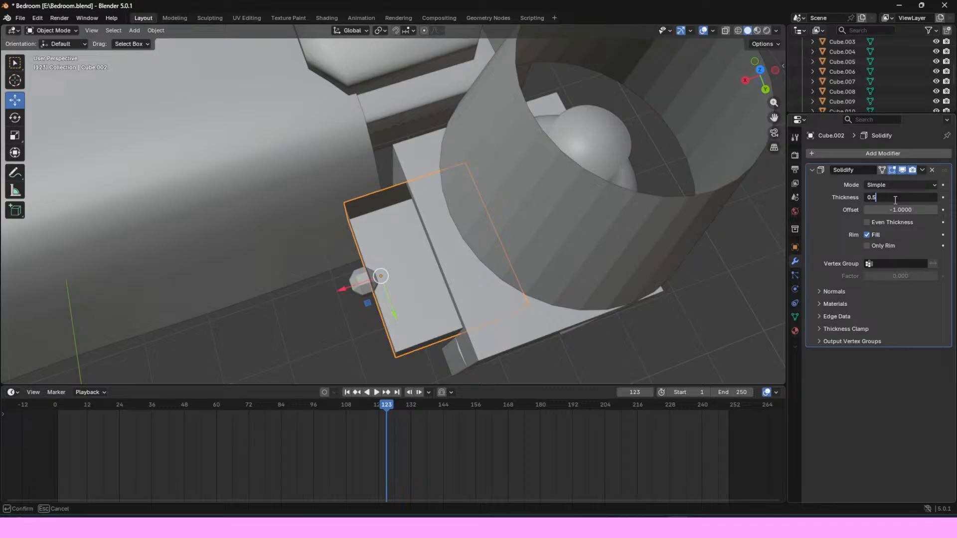
key("Return")
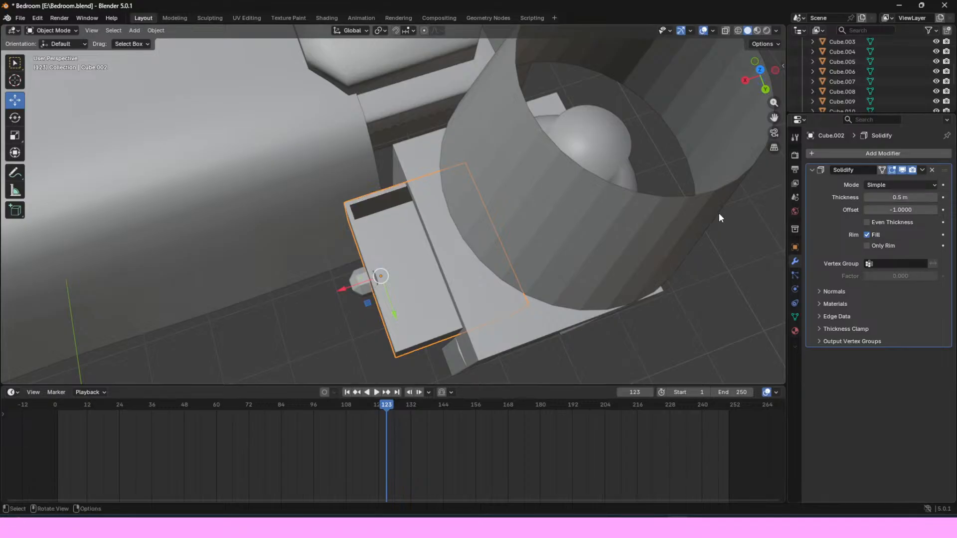
Step: Try Solidify thicknesses of 0.56 m and 0.6 m on the nightstand drawer
mouse_move(760, 76)
left_mouse_down()
mouse_move(747, 87)
mouse_move(769, 90)
left_mouse_up()
left_click(897, 196)
left_click(878, 197)
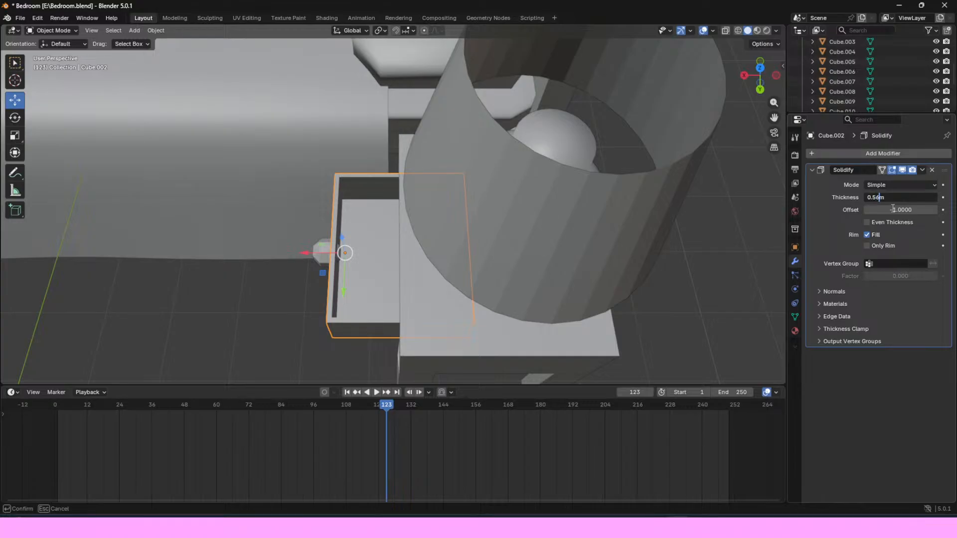
type("6")
key("Return")
left_click(896, 198)
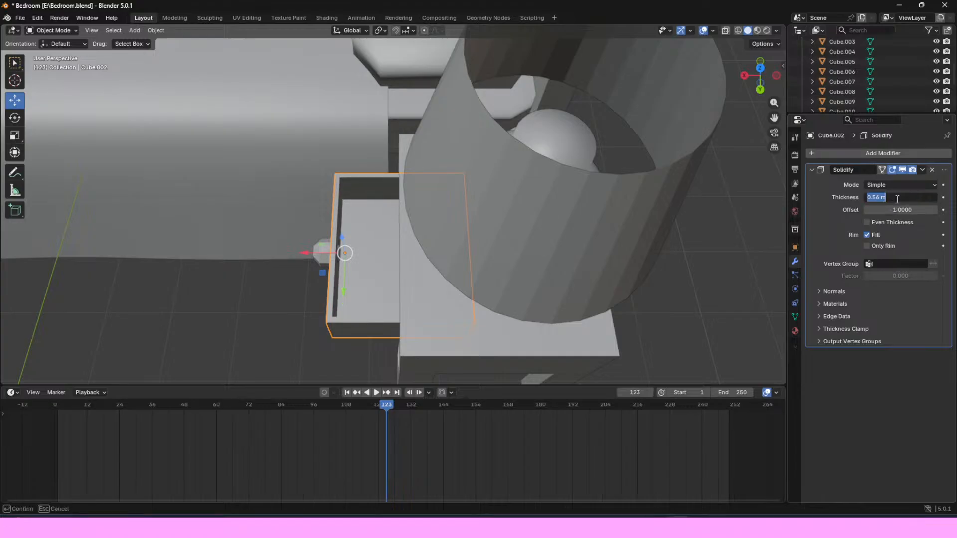
key("BackSpace")
type("0.6")
key("Return")
Step: Set the nightstand drawer's Solidify thickness to 0.7 m
left_click(896, 198)
left_click(874, 198)
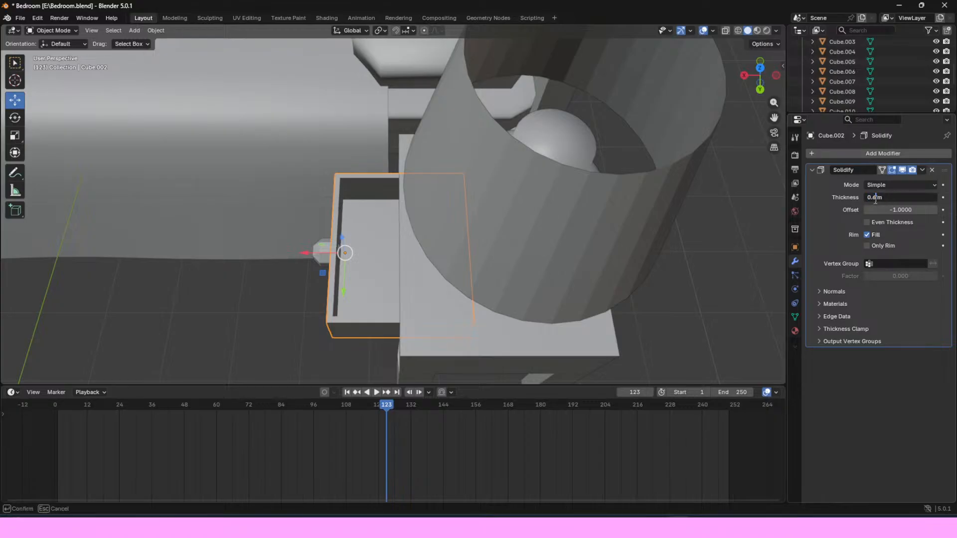
key("Return")
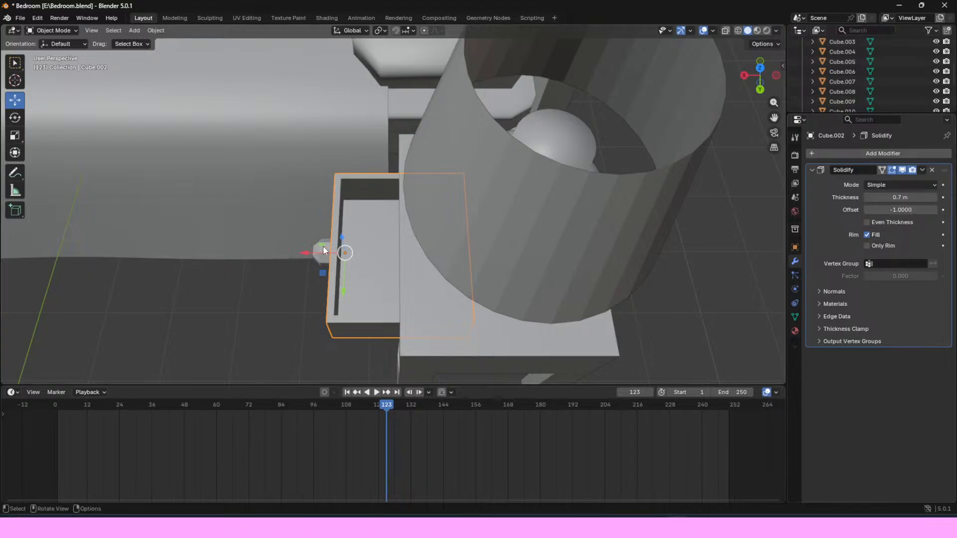
Step: Move the nightstand knob slightly outward from the drawer front along the X axis and deselect it
left_click(316, 259)
left_click_drag(294, 253, 284, 269)
left_click(266, 331)
left_click_drag(758, 75, 741, 167)
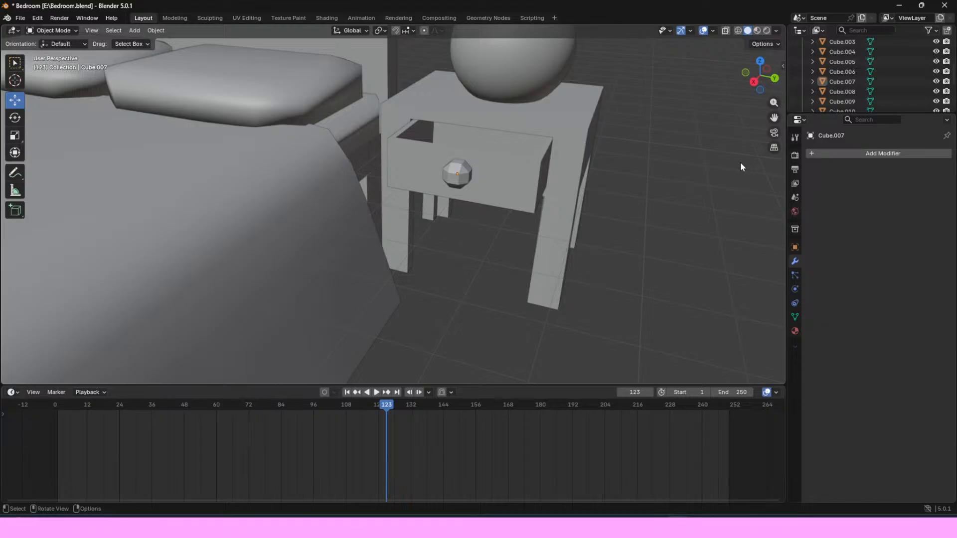
left_click_drag(749, 63, 687, 118)
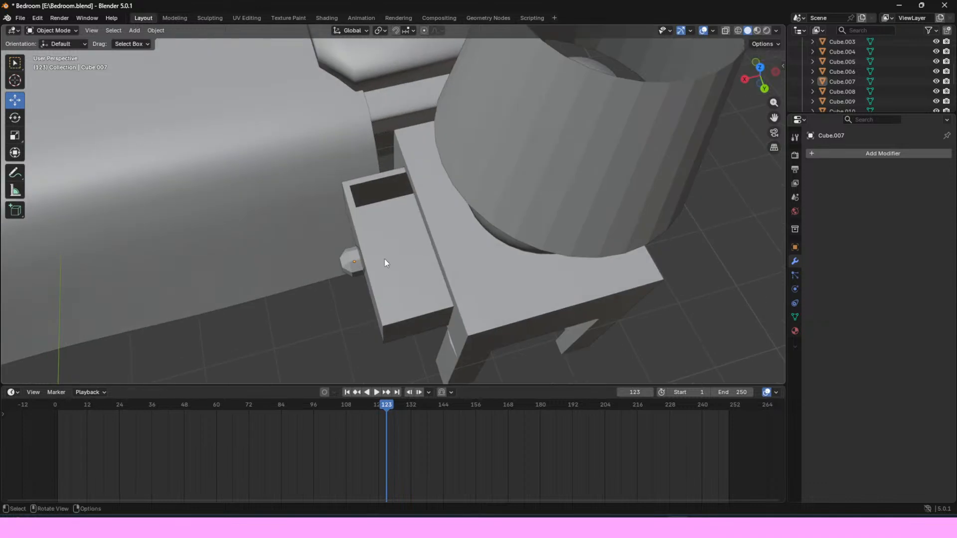
Step: Slide the nightstand drawer and its knob together along the X axis back into the nightstand, leaving nothing selected
left_click(384, 261)
left_click(345, 265, "shift")
left_click_drag(331, 266, 393, 253)
left_click(365, 321)
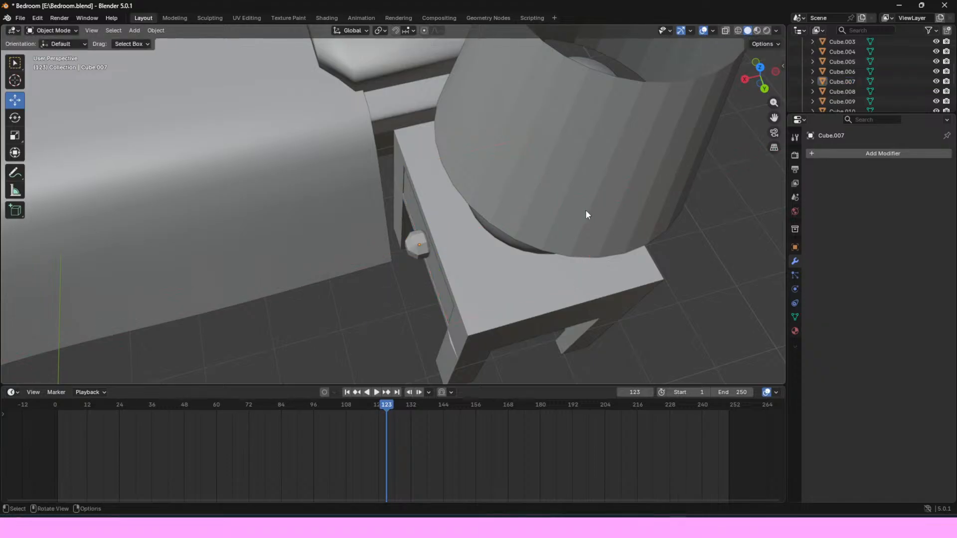
Step: Select the dresser's middle drawer and open it for mesh editing in the Modeling workspace
left_click_drag(756, 77, 860, 26)
scroll(659, 133, "down", 4)
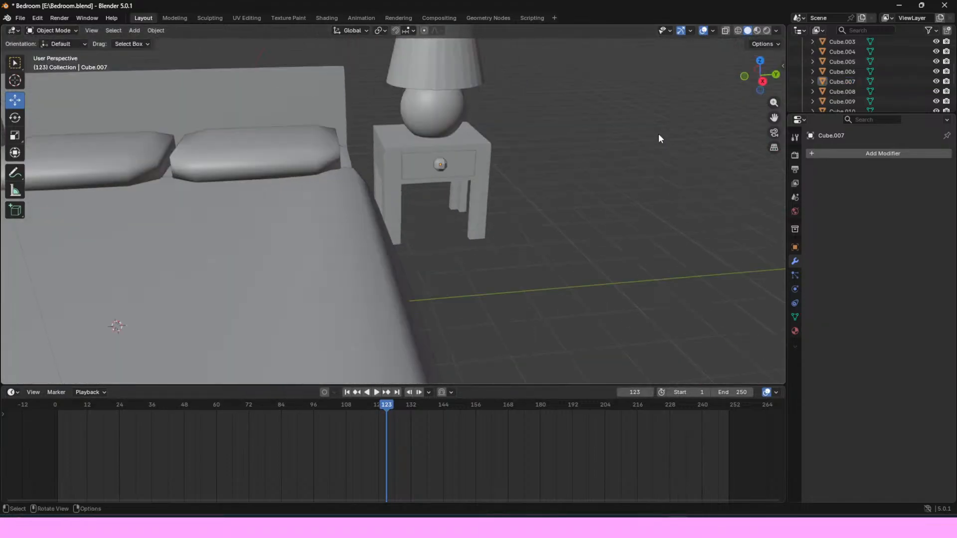
left_click_drag(774, 117, 955, 95)
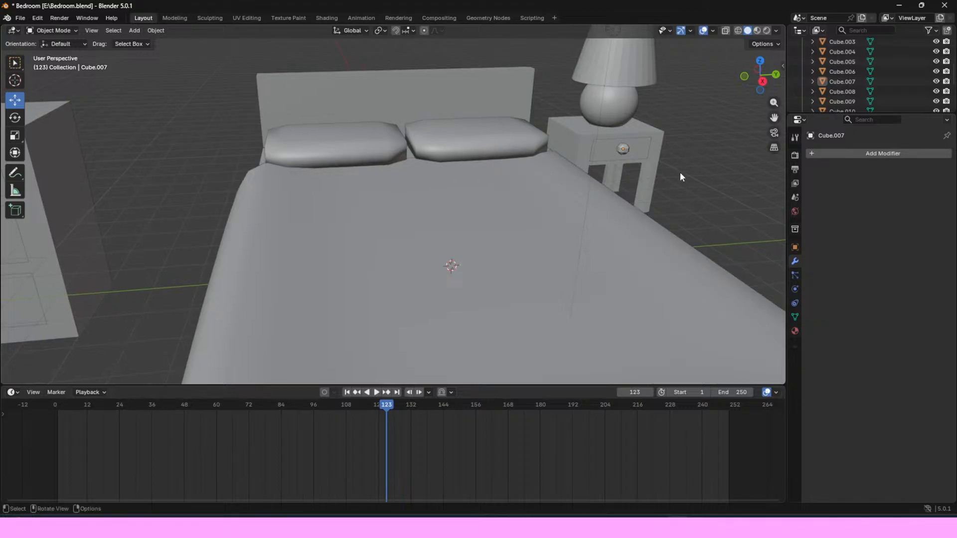
scroll(681, 163, "down", 4)
left_click_drag(773, 117, 951, 165)
scroll(657, 134, "up", 3)
left_click_drag(758, 76, 693, 76)
left_click(440, 316)
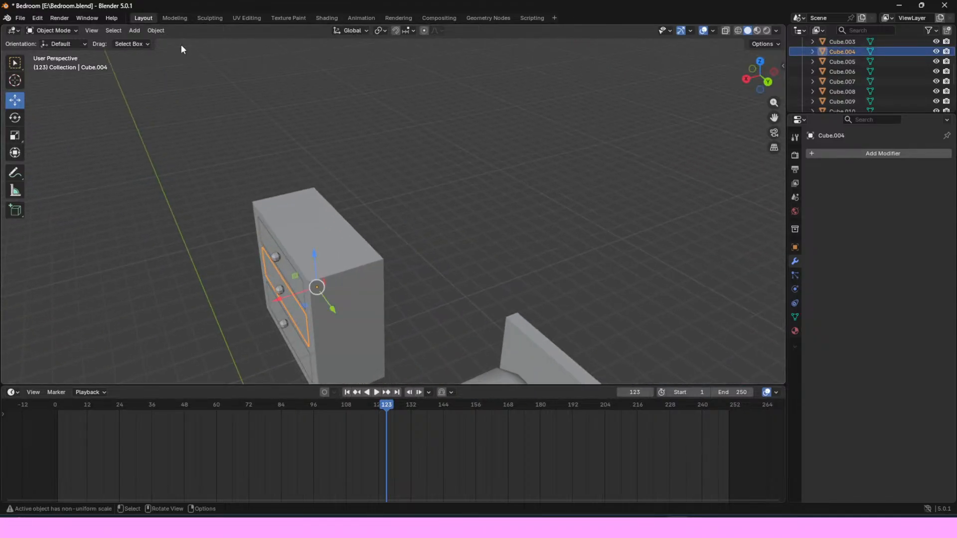
left_click(179, 19)
scroll(471, 167, "down", 5)
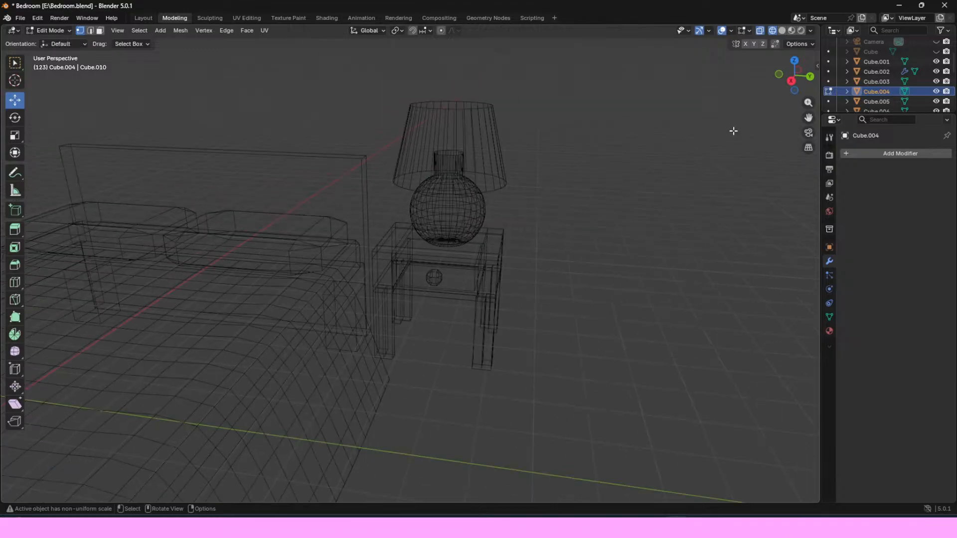
left_click_drag(786, 79, 752, 130)
left_click_drag(808, 118, 757, 142)
left_click_drag(788, 82, 788, 20)
left_click_drag(808, 117, 692, 161)
left_click_drag(788, 79, 637, 119)
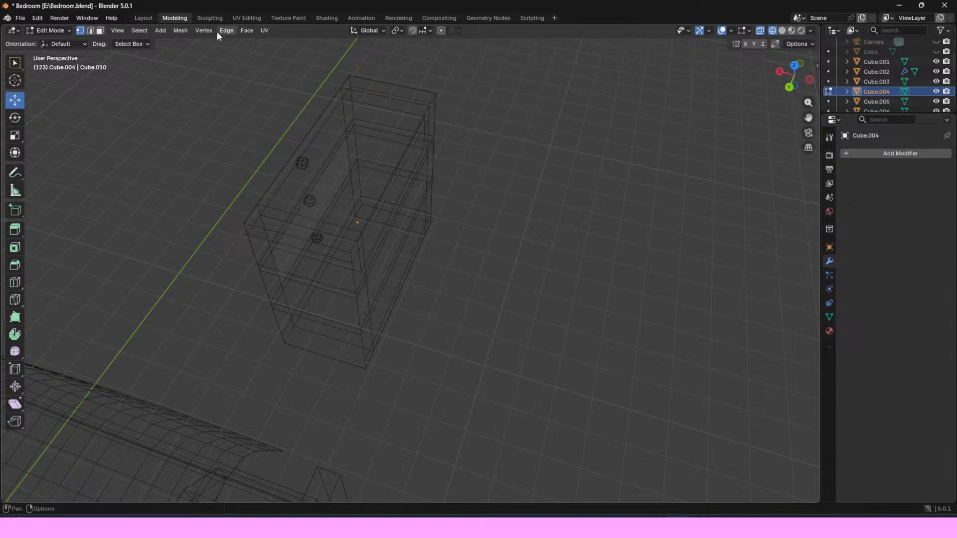
left_click(144, 18)
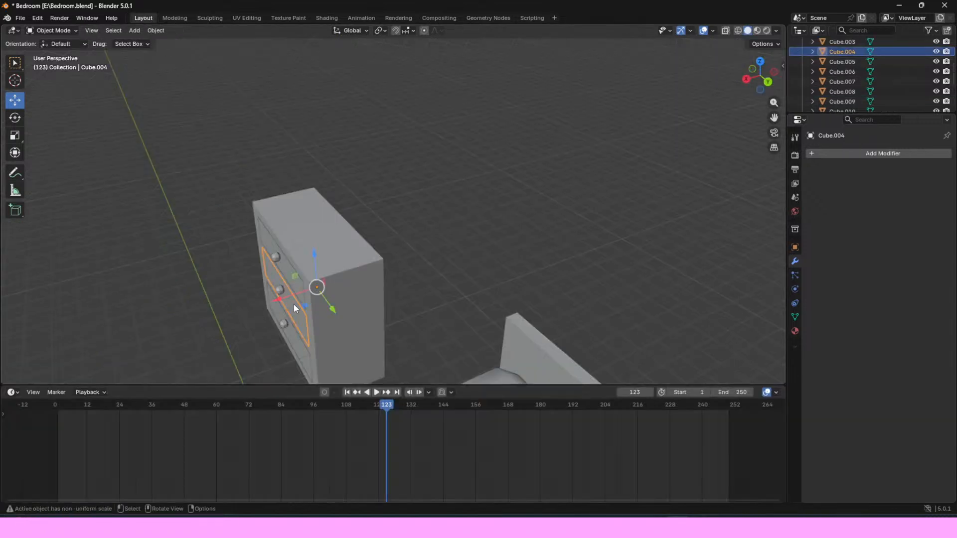
left_click(179, 18)
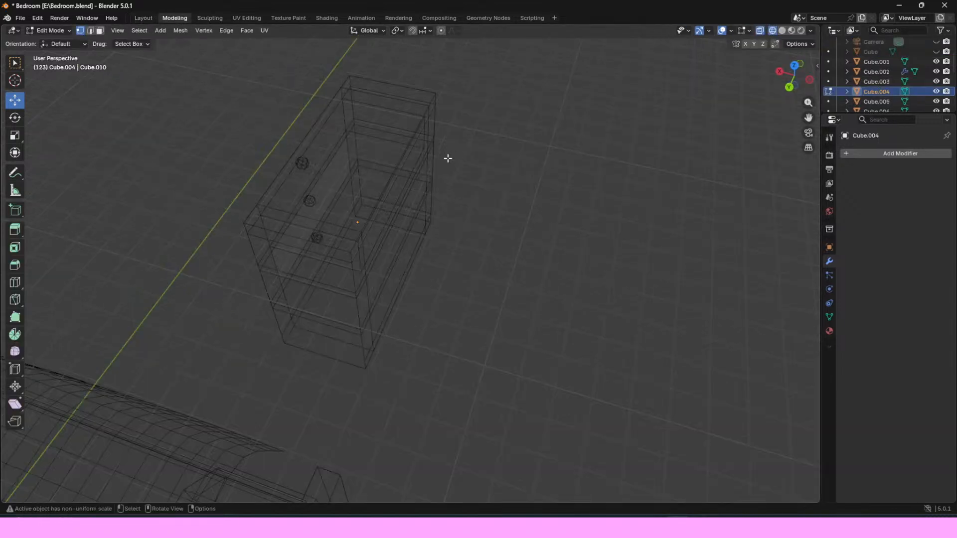
Step: Select the four corner vertices of the middle drawer's front face and extrude the face about 2.64 m into the dresser
left_click_drag(793, 75, 725, 63)
left_click(164, 306)
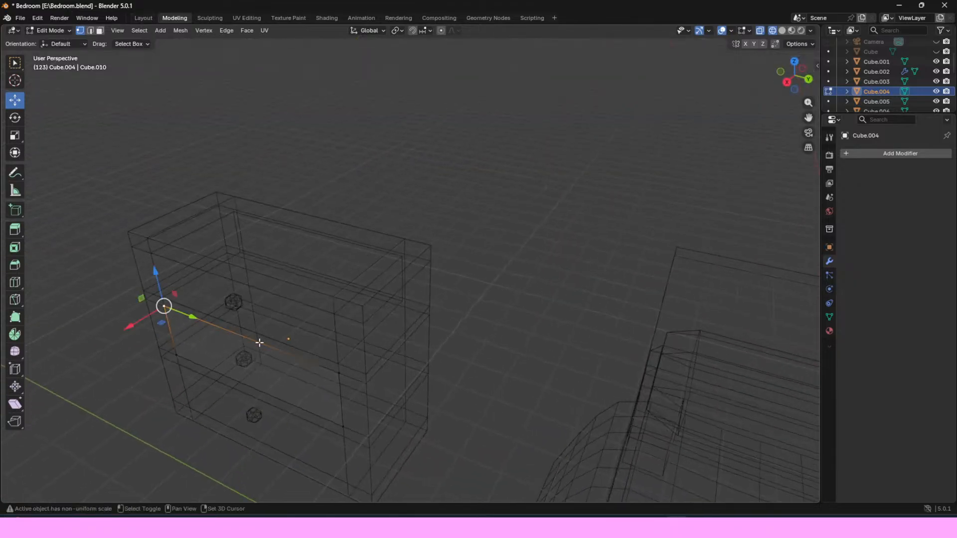
left_click(334, 369, "shift")
left_click(335, 422, "shift")
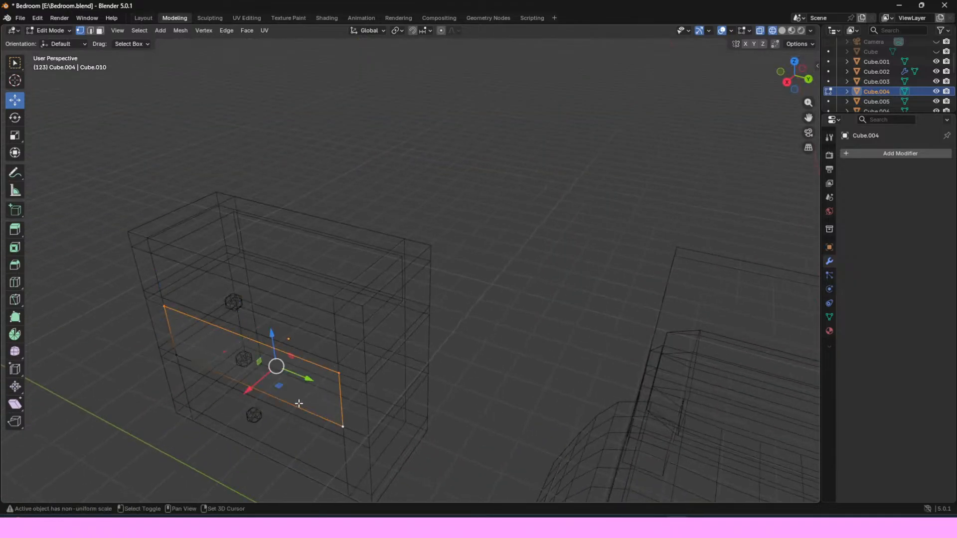
left_click(171, 355, "shift")
left_click_drag(796, 82, 604, 93)
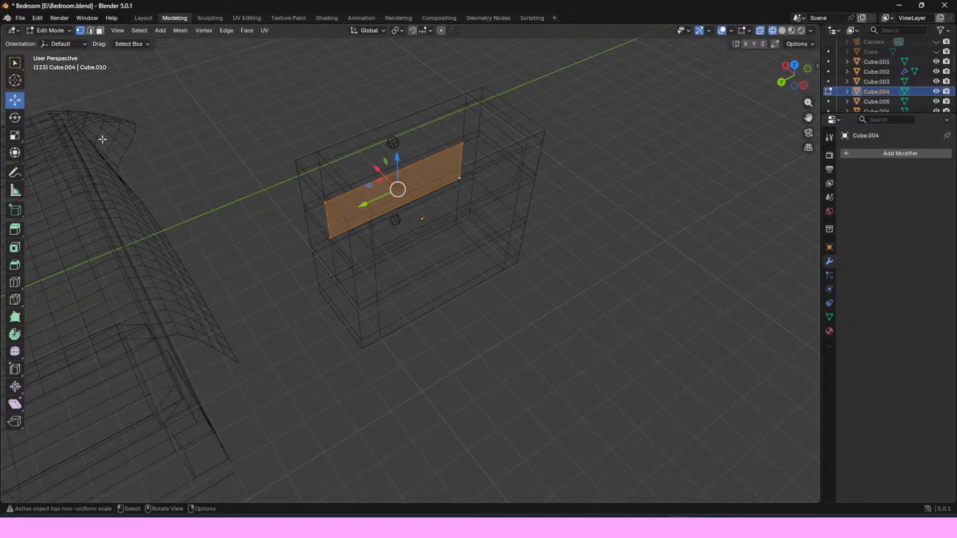
left_click(17, 230)
left_click_drag(379, 170, 419, 223)
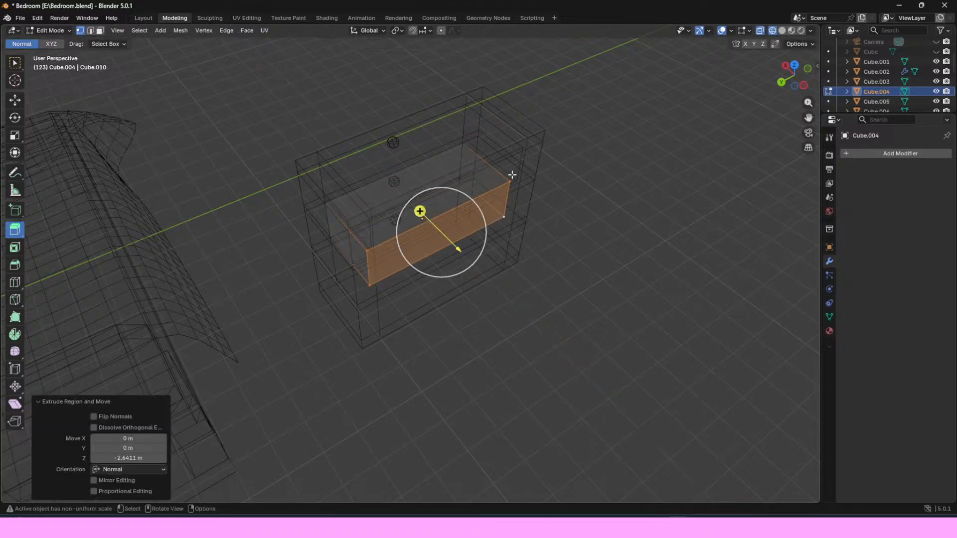
Step: Move the middle drawer's extruded back face about 0.21 m in the negative X direction, closer to the dresser's back
left_click_drag(786, 96, 802, 79)
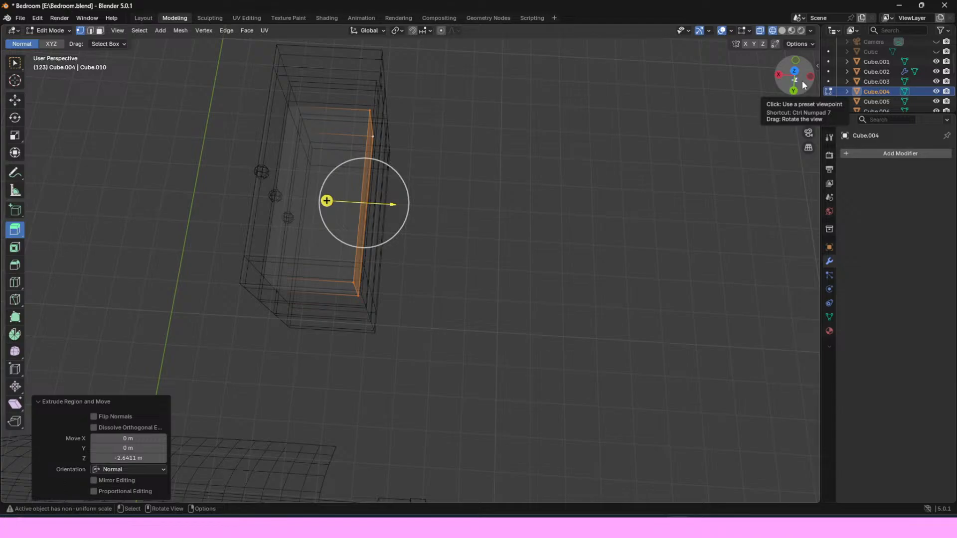
left_click_drag(802, 81, 558, 21)
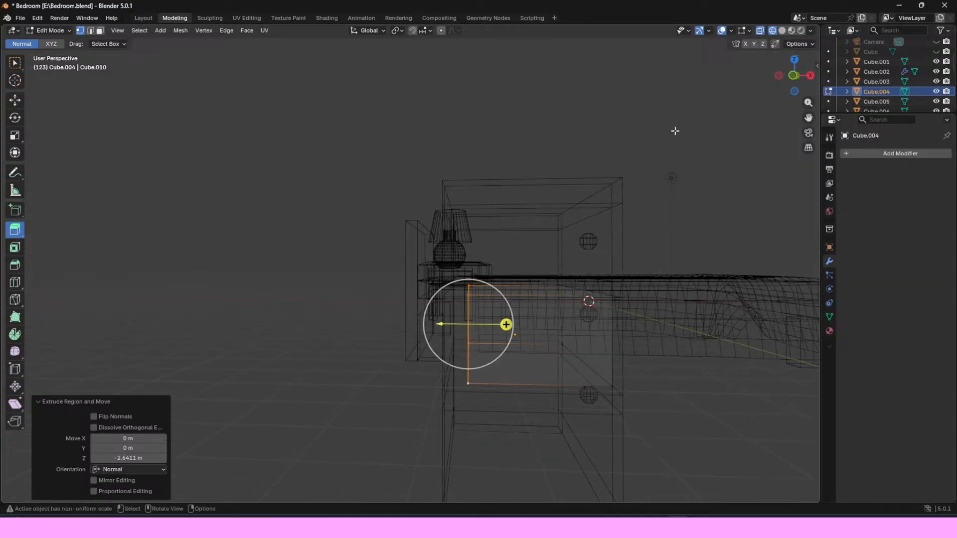
left_click(14, 100)
left_click_drag(502, 328, 491, 327)
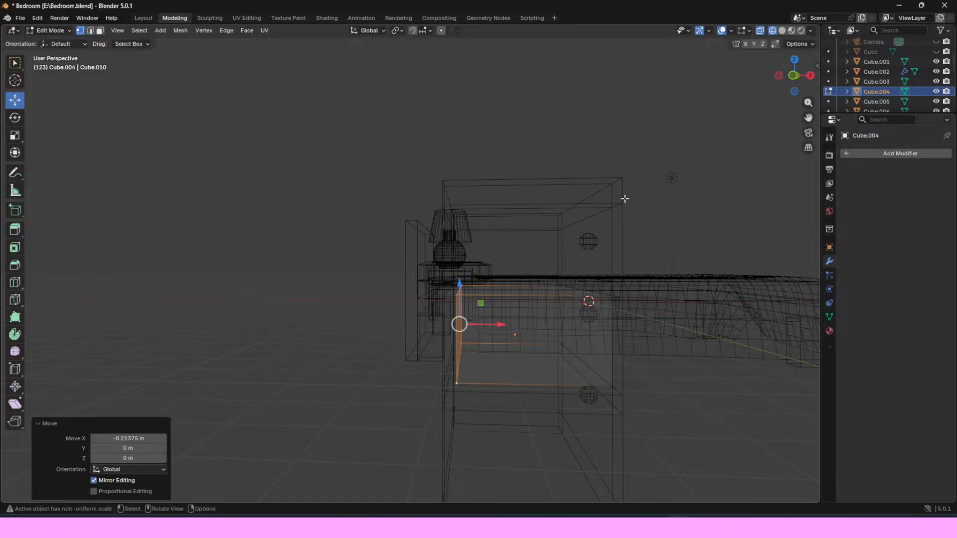
Step: Select the four top corner vertices of the middle drawer and separate its top face from the mesh by selection
left_click_drag(794, 74, 654, 278)
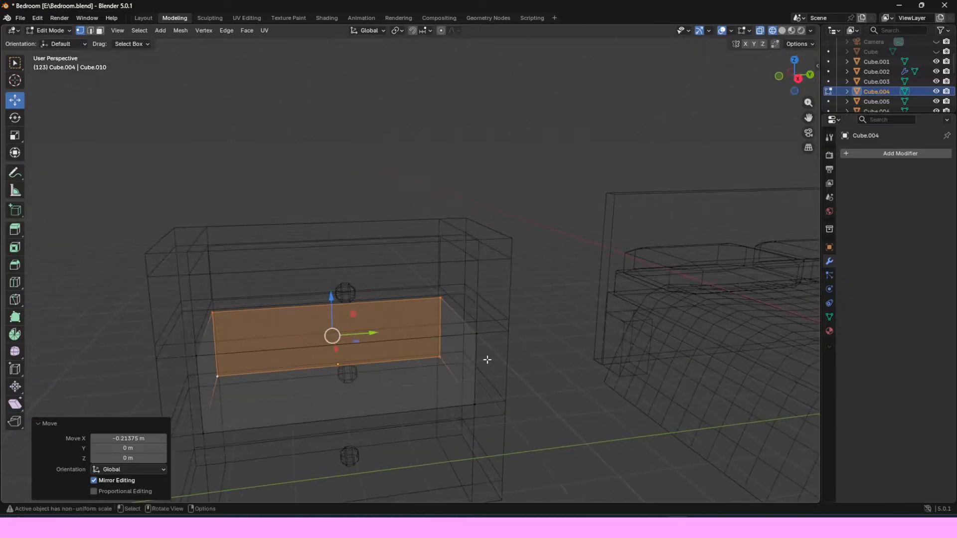
left_click(474, 339)
left_click(197, 356, "ctrl")
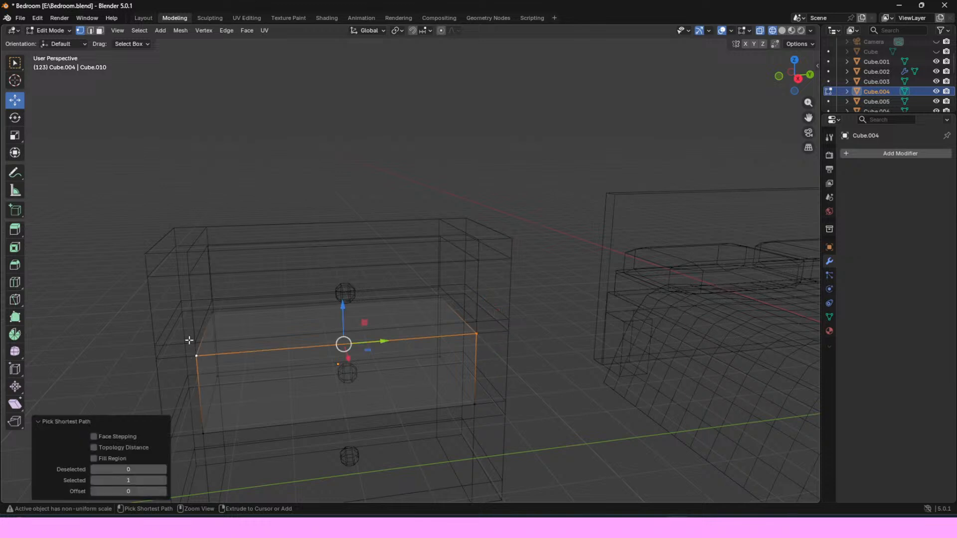
left_click(216, 311, "ctrl")
left_click(437, 298, "ctrl")
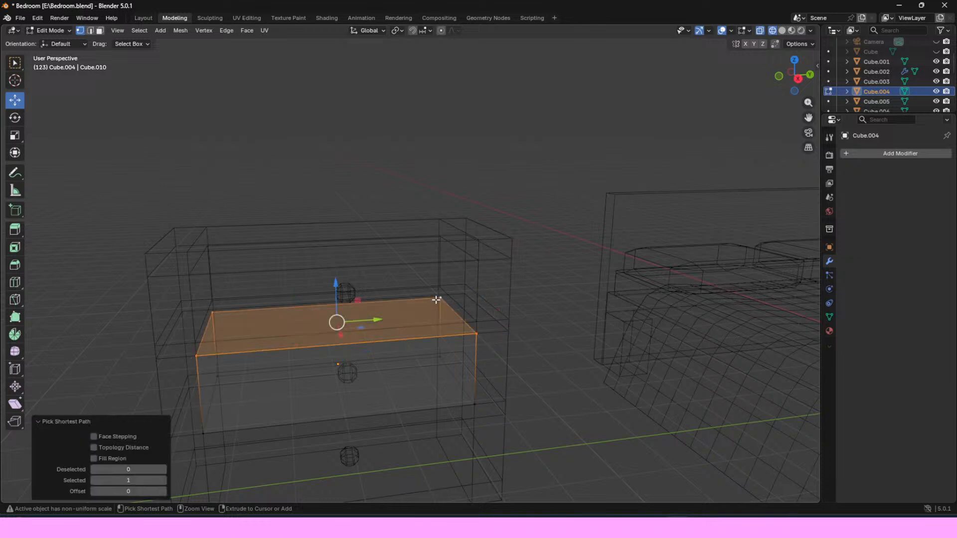
key("p")
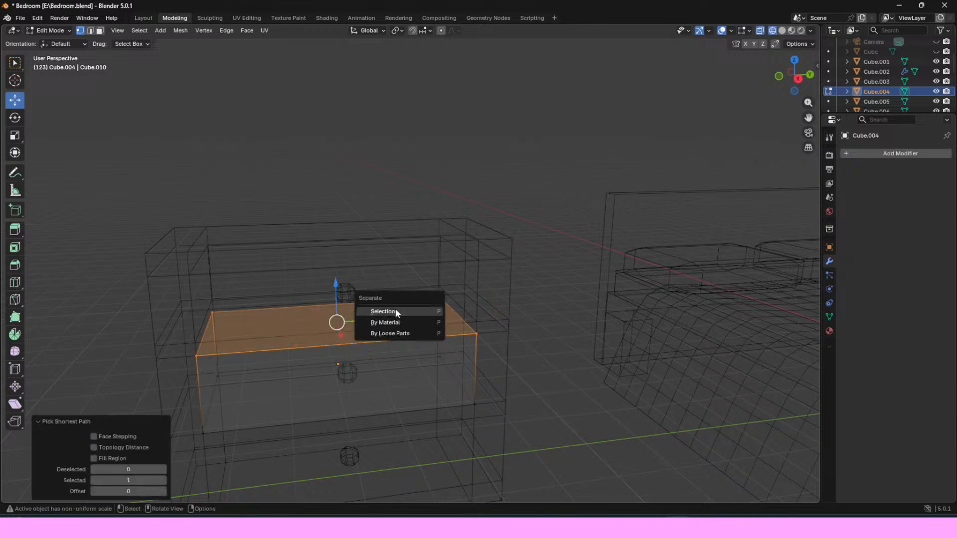
left_click(383, 311)
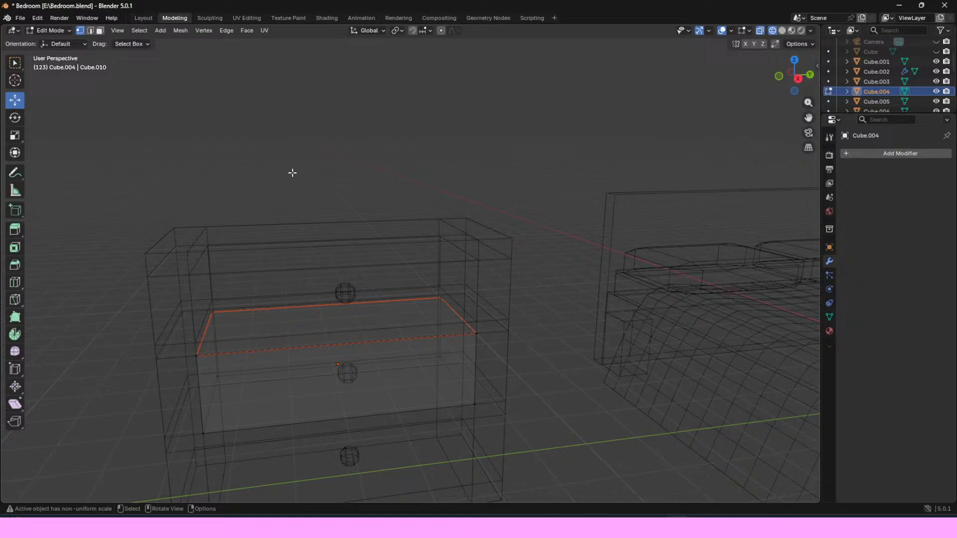
Step: Return to the Layout workspace and delete the top face separated from the dresser's middle drawer
left_click(144, 18)
scroll(887, 70, "down", 4)
scroll(877, 70, "up", 4)
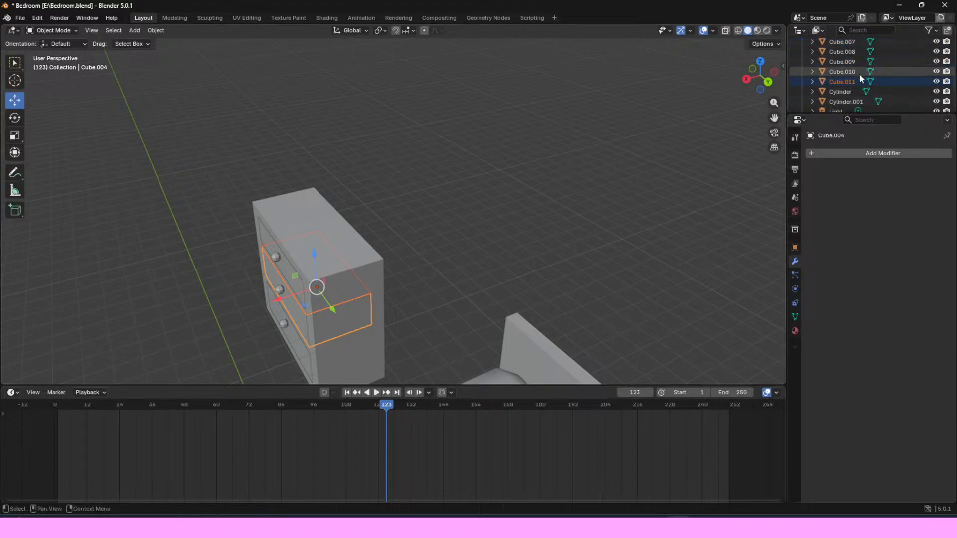
left_click(837, 81)
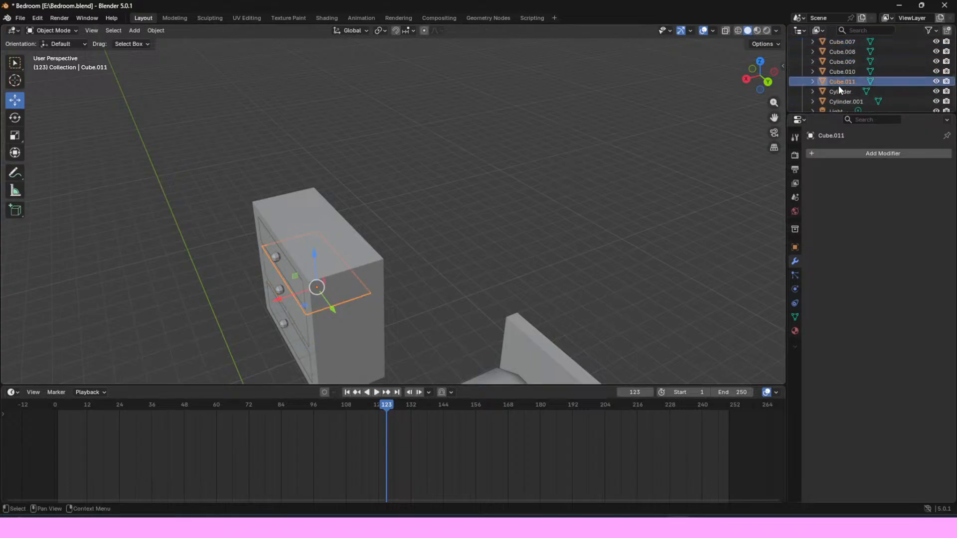
key("Delete")
Step: Select the dresser's bottom drawer and open it for mesh editing in the Modeling workspace
left_click_drag(758, 75, 733, 58)
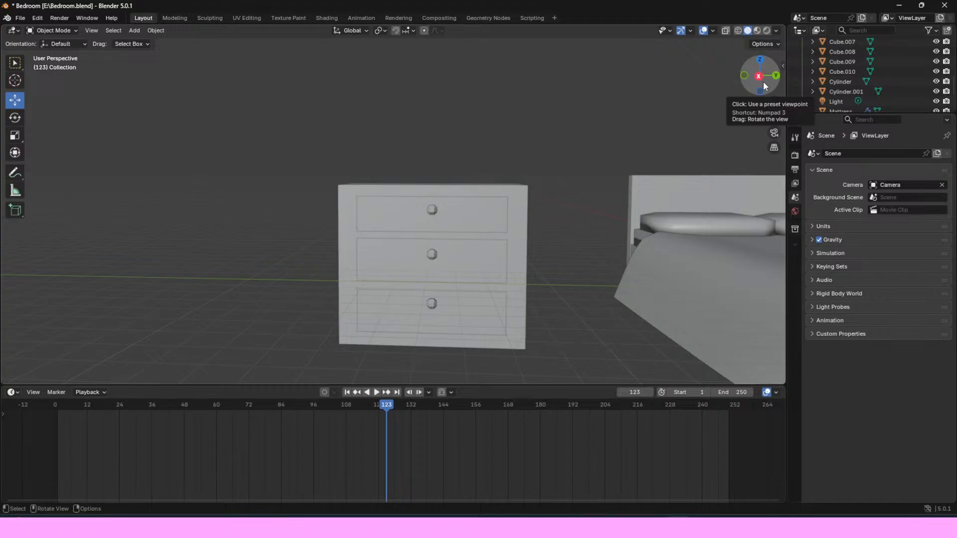
left_click(475, 312)
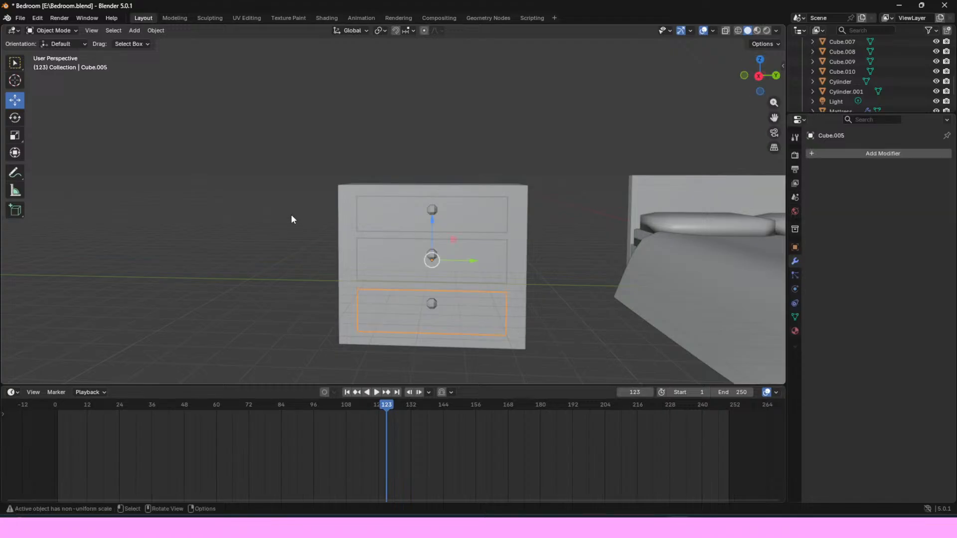
left_click(178, 17)
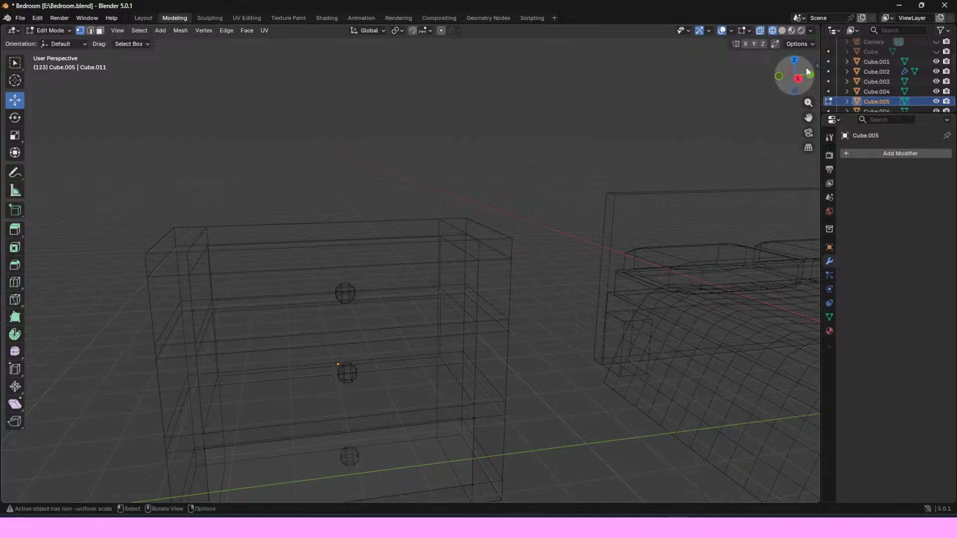
Step: Select the four corner vertices of the bottom drawer's front face
left_click_drag(795, 62, 795, 49)
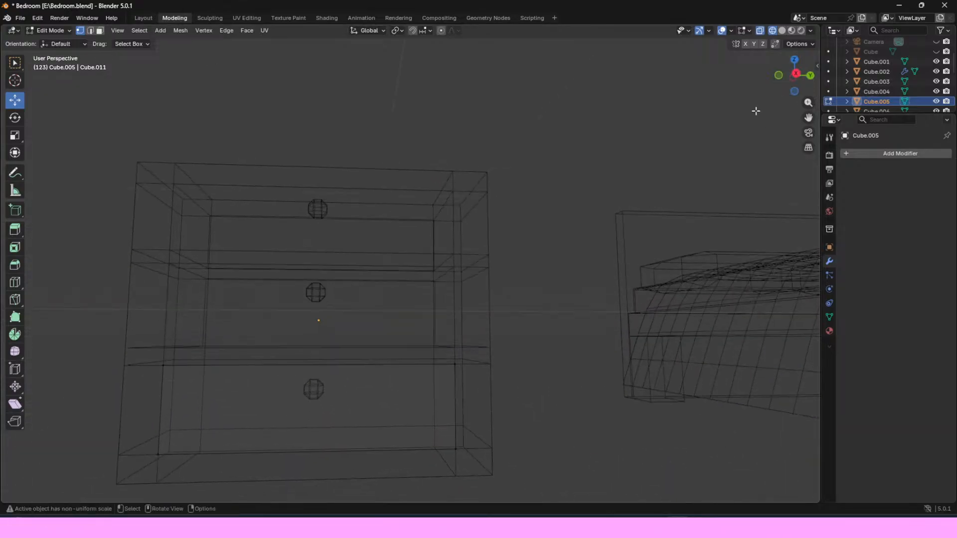
left_click(452, 368)
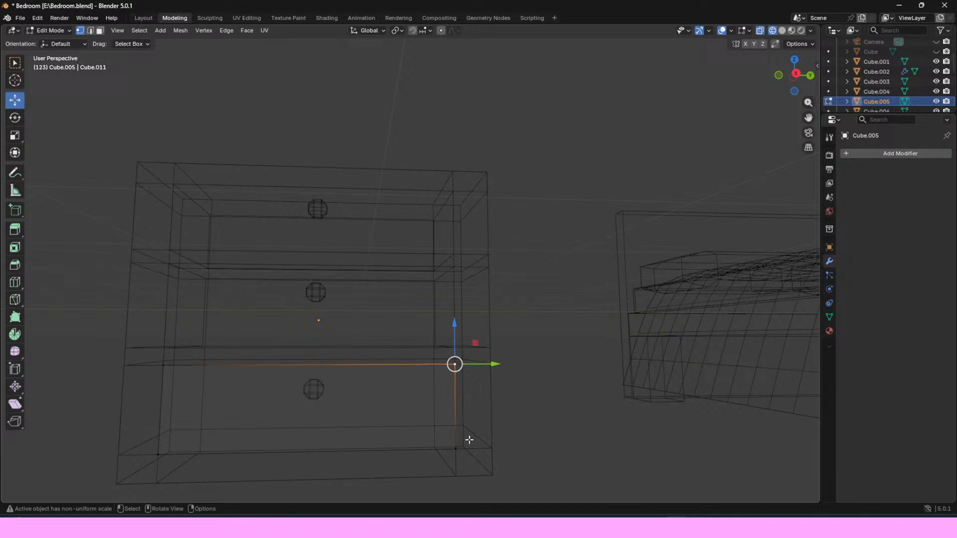
left_click(454, 449, "shift")
left_click(158, 455, "shift")
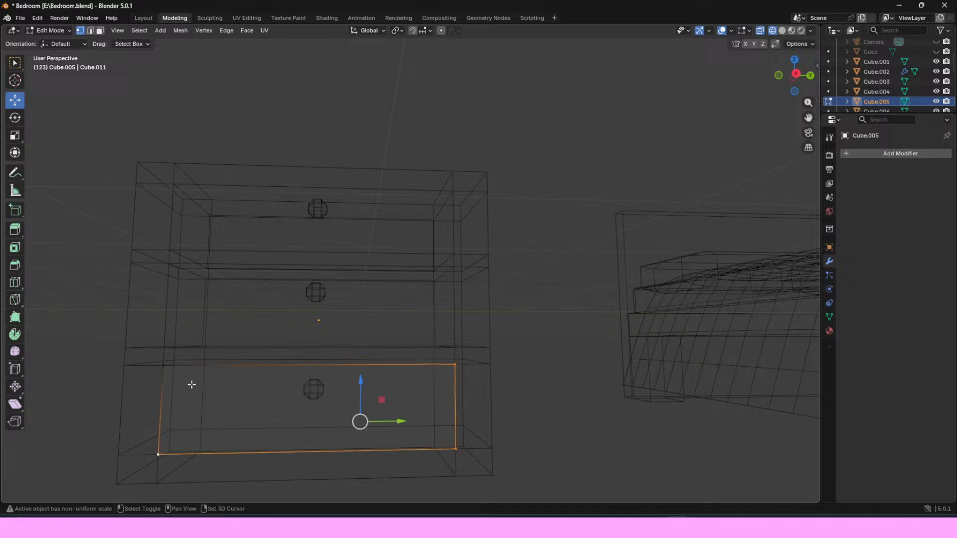
left_click(163, 366, "shift")
Step: Try extruding the bottom drawer's front face about 2.84 m into the dresser, and undo the extrusion
left_click_drag(786, 81, 799, 97)
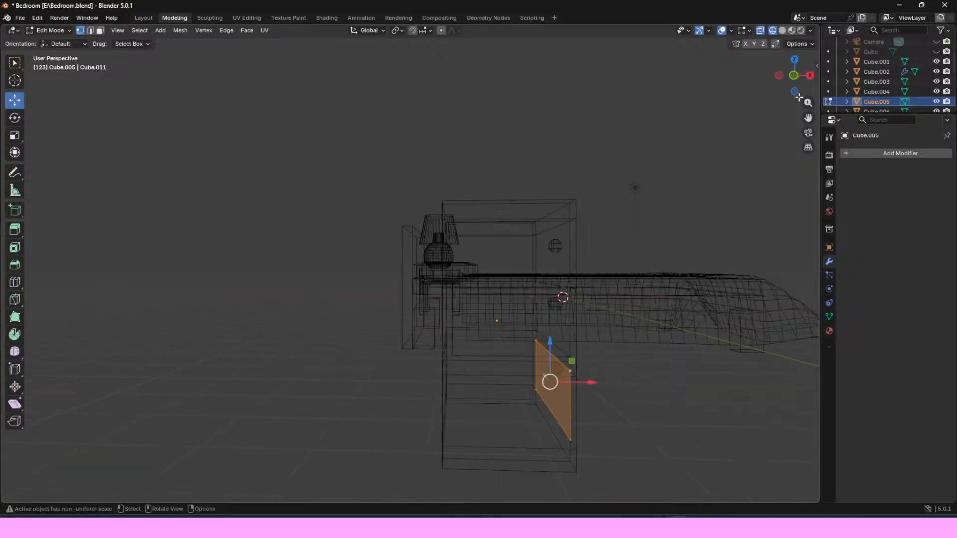
mouse_move(799, 97)
left_mouse_down()
mouse_move(808, 97)
mouse_move(797, 99)
left_mouse_up()
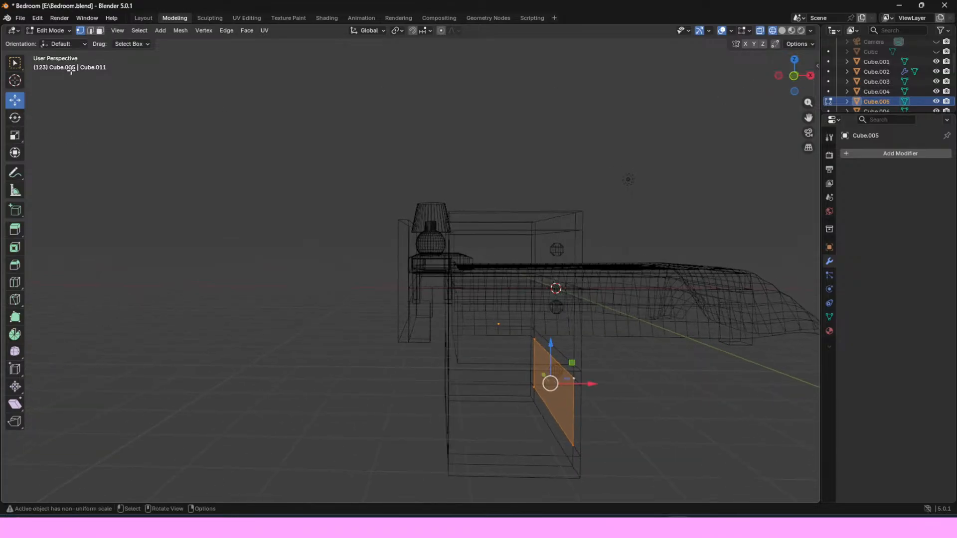
left_click(146, 18)
left_click(170, 18)
left_click(15, 229)
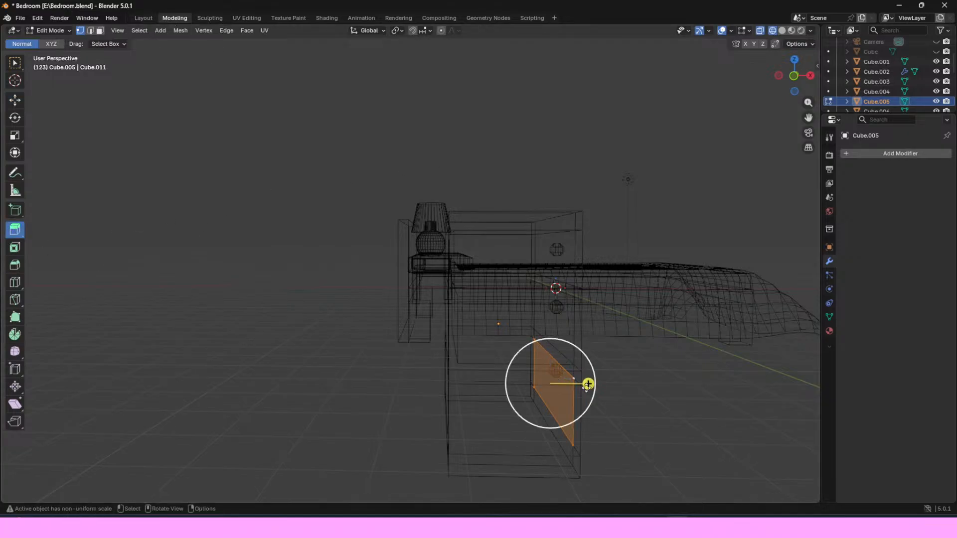
left_click_drag(588, 384, 493, 382)
mouse_move(793, 75)
left_mouse_down()
mouse_move(780, 75)
mouse_move(804, 78)
mouse_move(793, 76)
left_mouse_up()
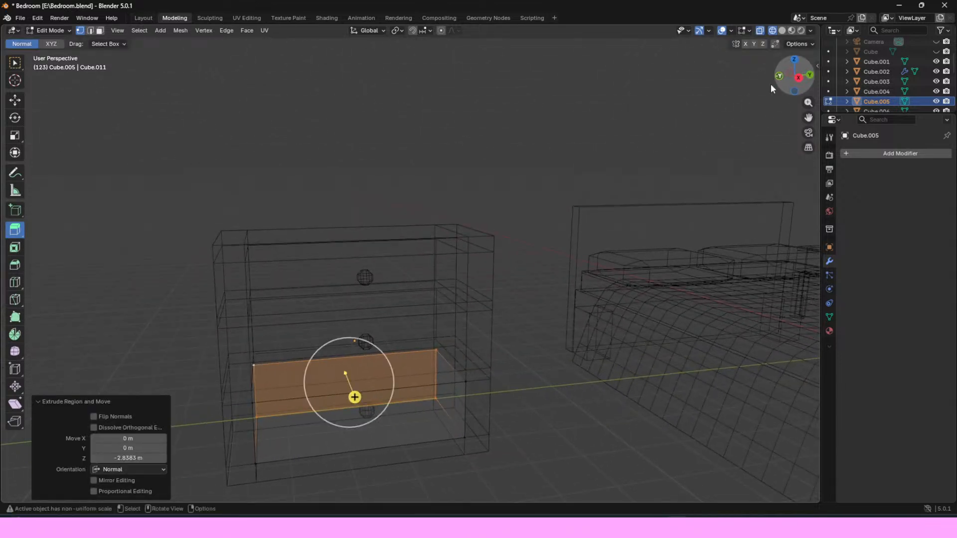
left_click(16, 100)
key("ctrl+z")
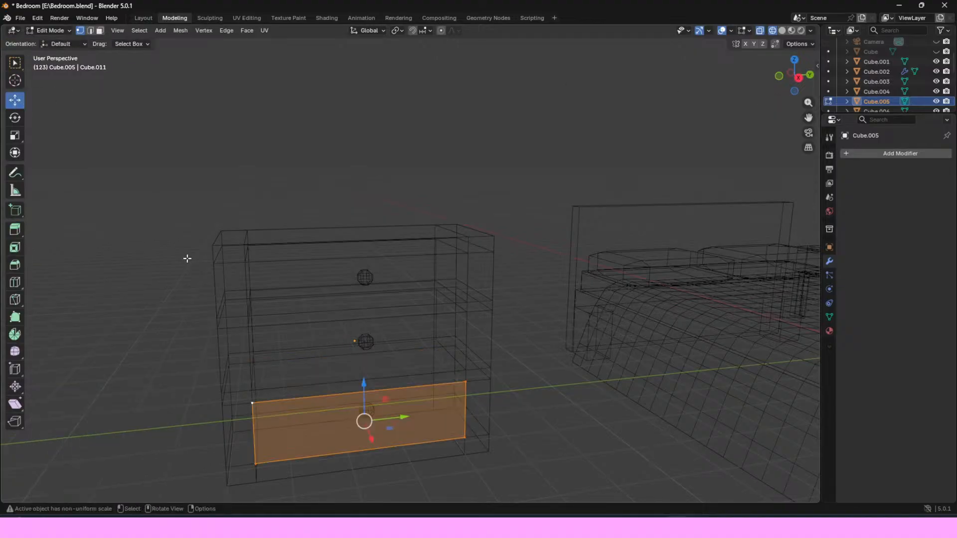
Step: Extrude the bottom drawer's front face about 2.88 m toward the dresser's back and switch to the Move tool
left_click_drag(797, 80, 868, 73)
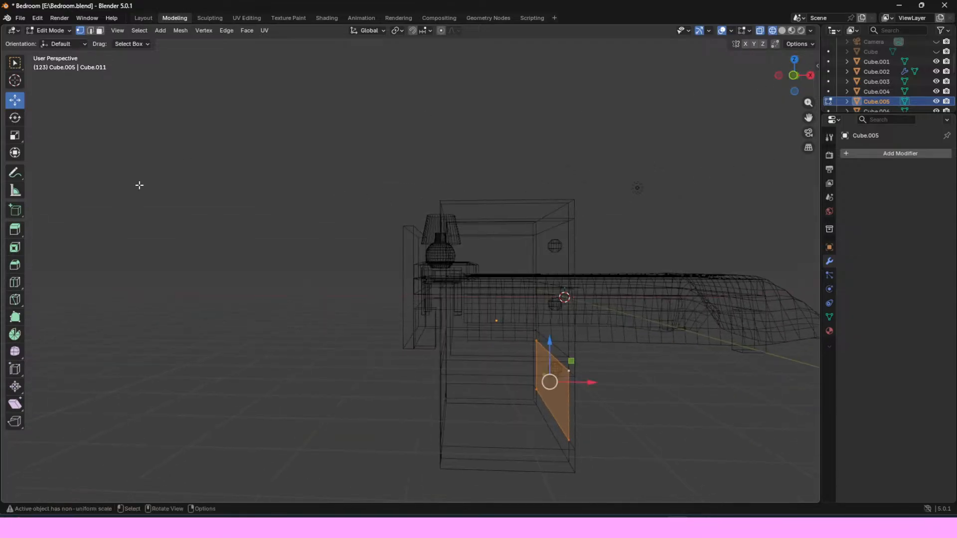
left_click(15, 235)
left_click_drag(588, 383, 491, 376)
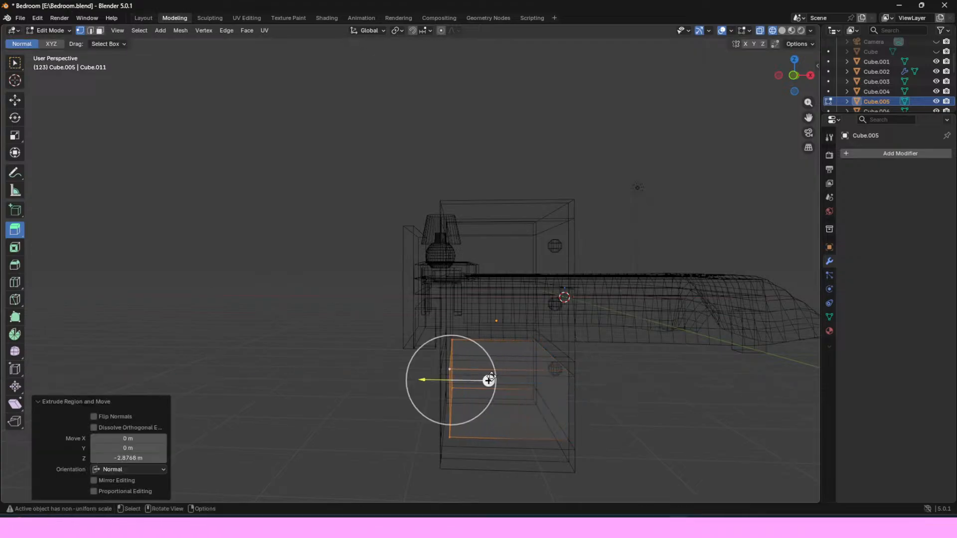
left_click(15, 101)
left_click_drag(794, 75, 745, 145)
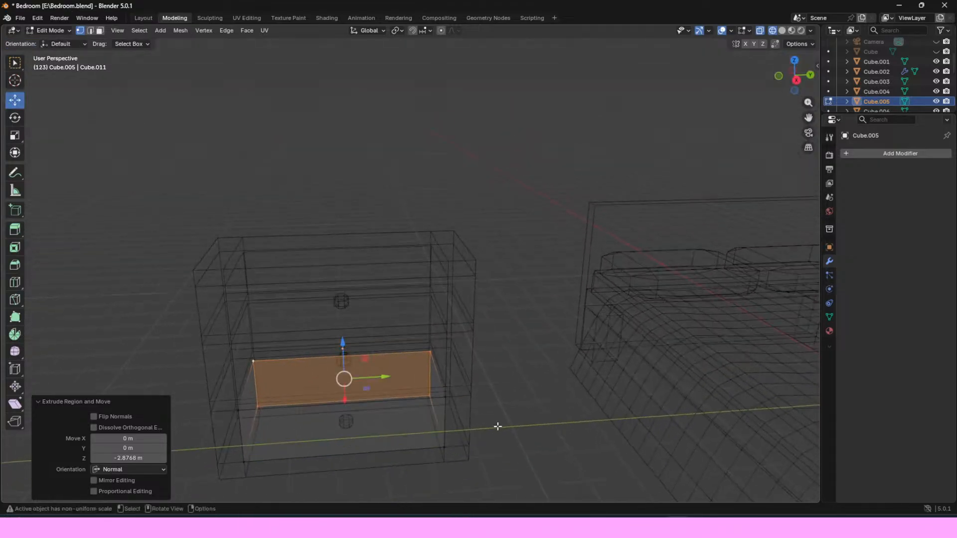
Step: Separate the top face of the dresser's bottom drawer into its own object
left_click(445, 397)
left_click(428, 354, "ctrl")
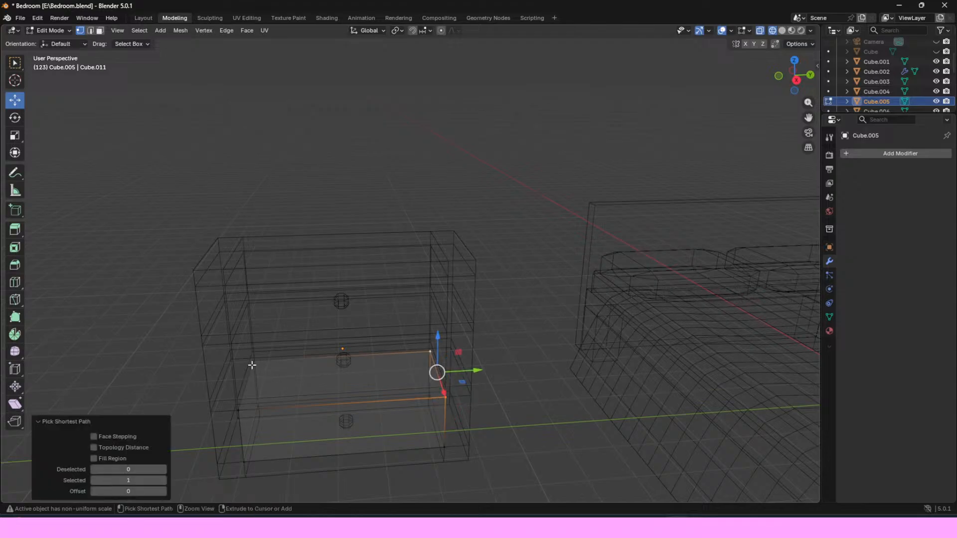
left_click(238, 410, "ctrl")
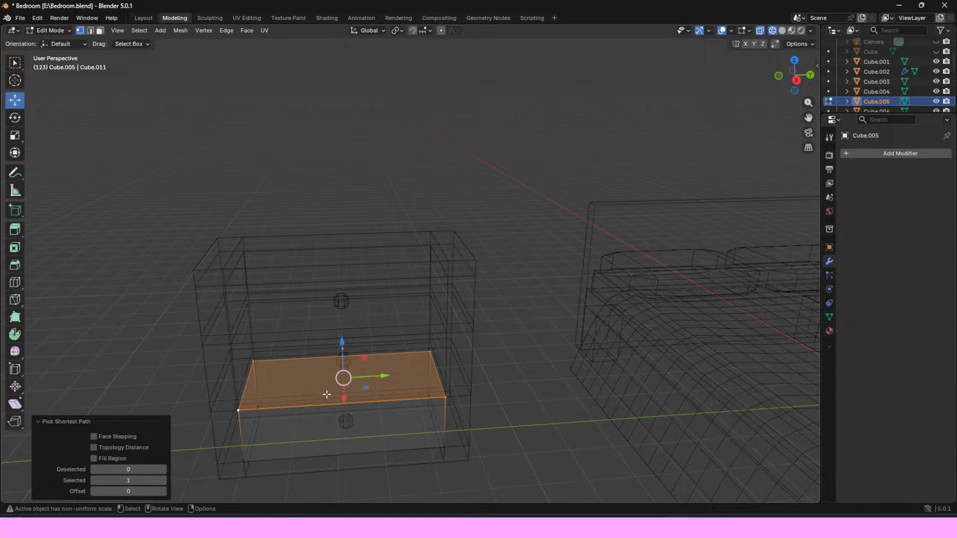
key("x")
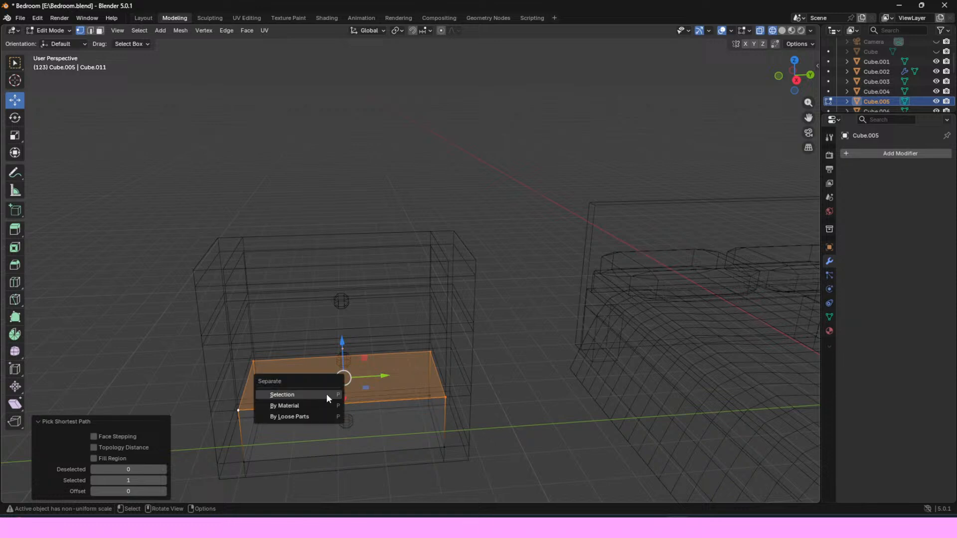
left_click(294, 393)
Step: In the Layout workspace, delete the separated top face Cube.011 so the bottom drawer is open
left_click(143, 18)
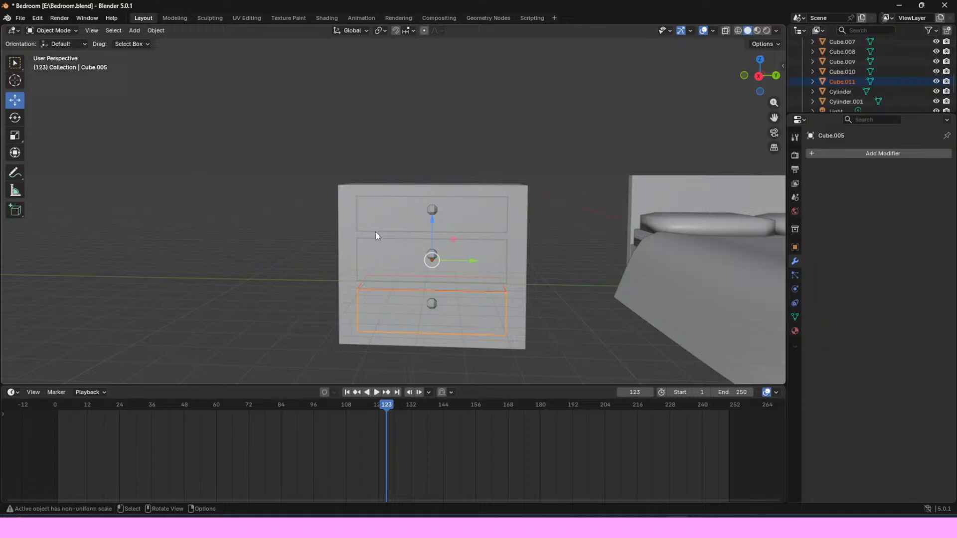
left_click(411, 282)
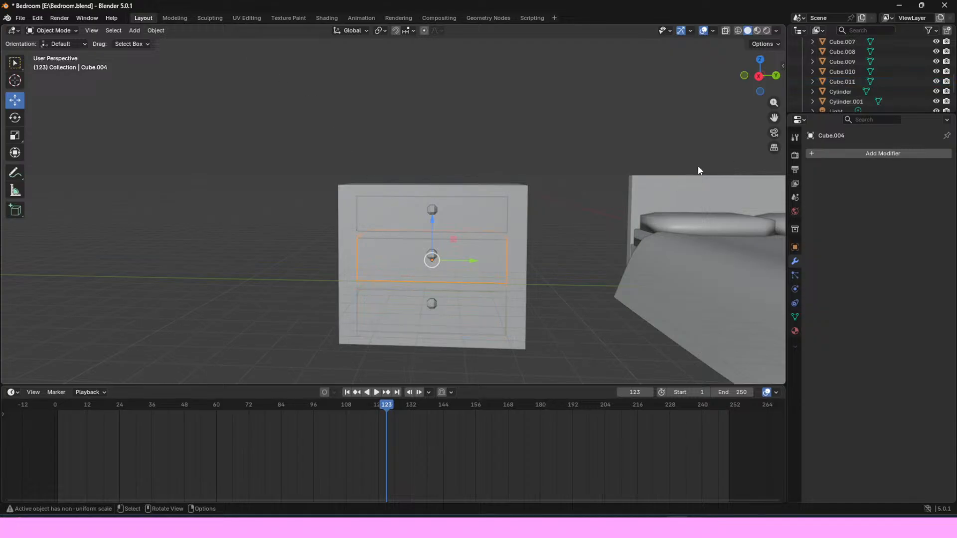
key("ctrl+z")
scroll(869, 82, "down", 1)
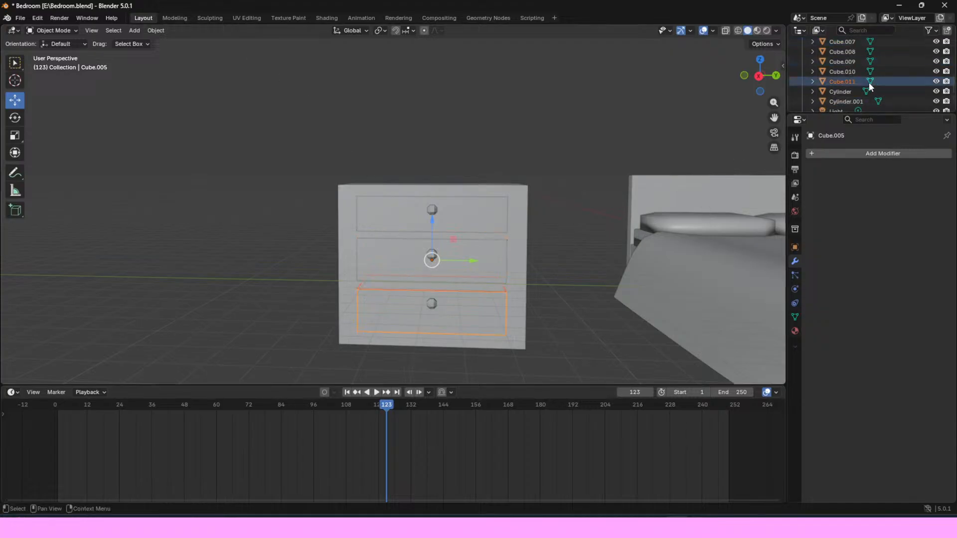
scroll(868, 85, "up", 1)
left_click(852, 81)
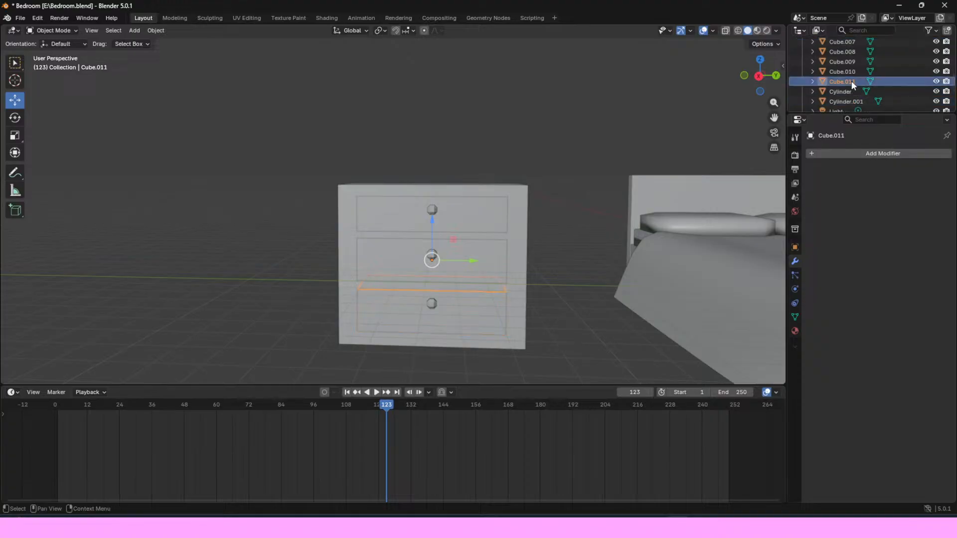
key("x")
Step: Check the dresser's three drawers, then examine the dresser, bed and nightstand together in material preview
left_click_drag(759, 75, 683, 60)
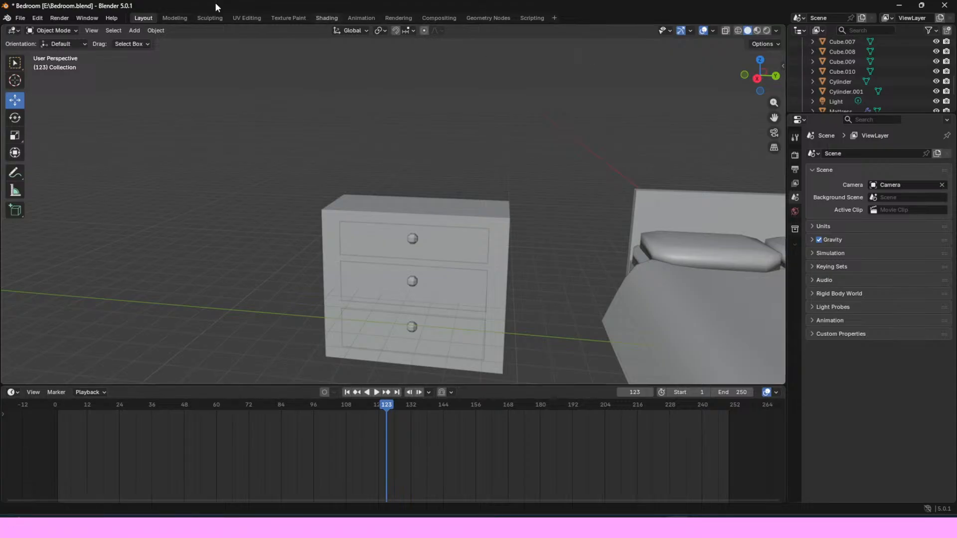
left_click(174, 18)
left_click(145, 17)
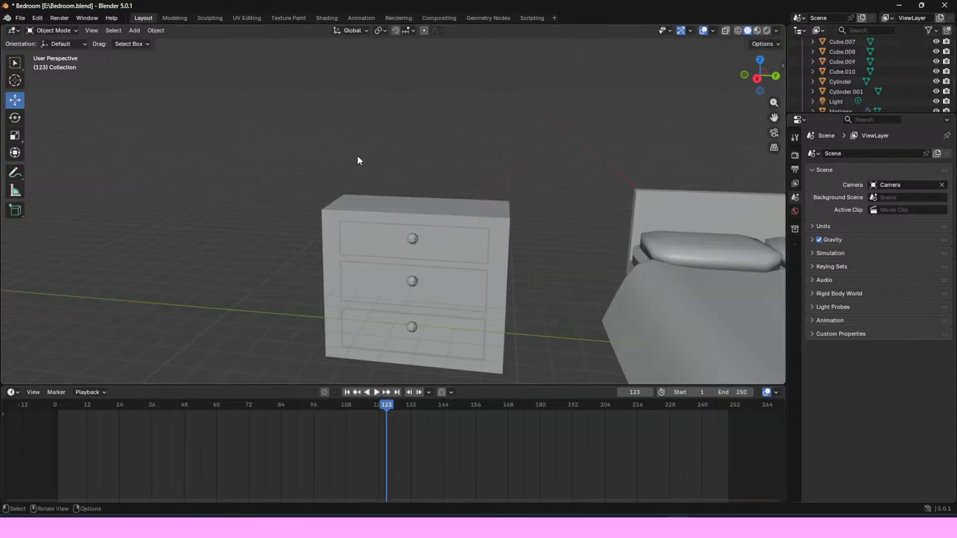
left_click(470, 240)
left_click(467, 307)
left_click(443, 328)
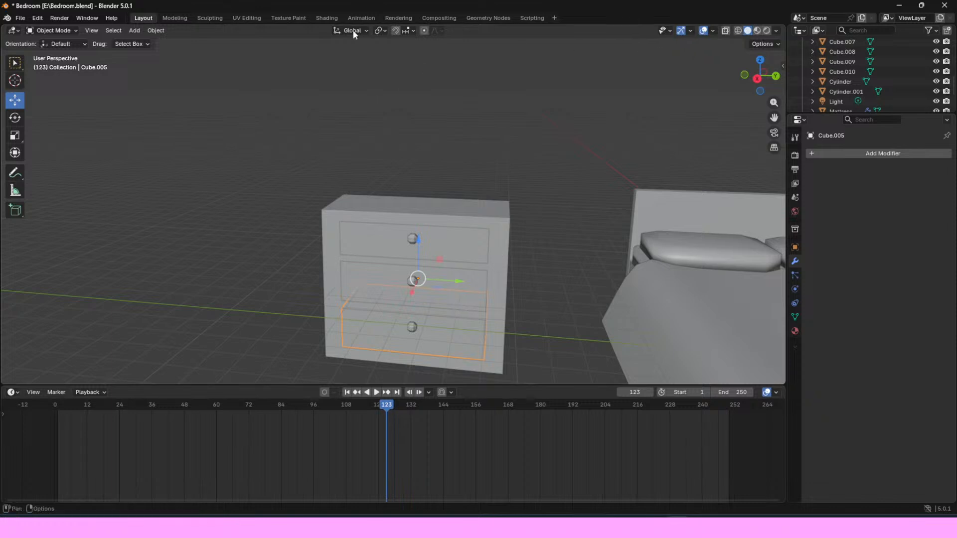
left_click(757, 31)
mouse_move(762, 68)
left_mouse_down()
mouse_move(811, 70)
mouse_move(739, 74)
mouse_move(797, 79)
left_mouse_up()
left_click(523, 204)
scroll(527, 202, "down", 5)
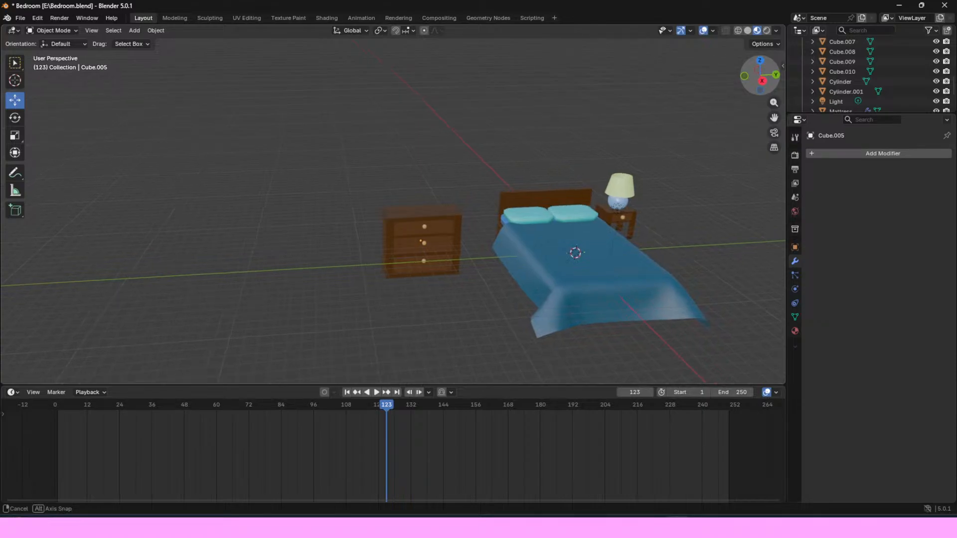
left_click_drag(798, 79, 803, 81)
left_click_drag(772, 118, 626, 118)
mouse_move(759, 75)
left_mouse_down()
mouse_move(775, 76)
mouse_move(758, 79)
left_mouse_up()
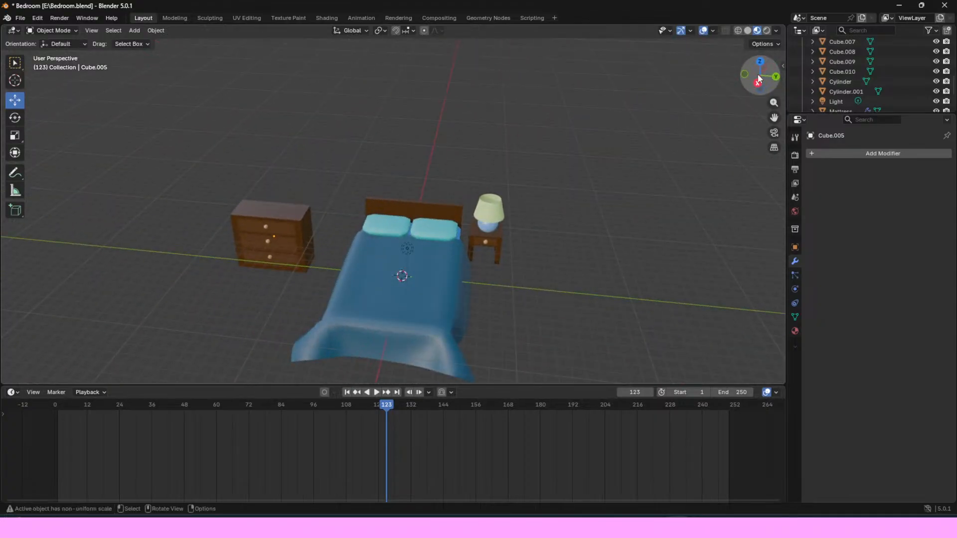
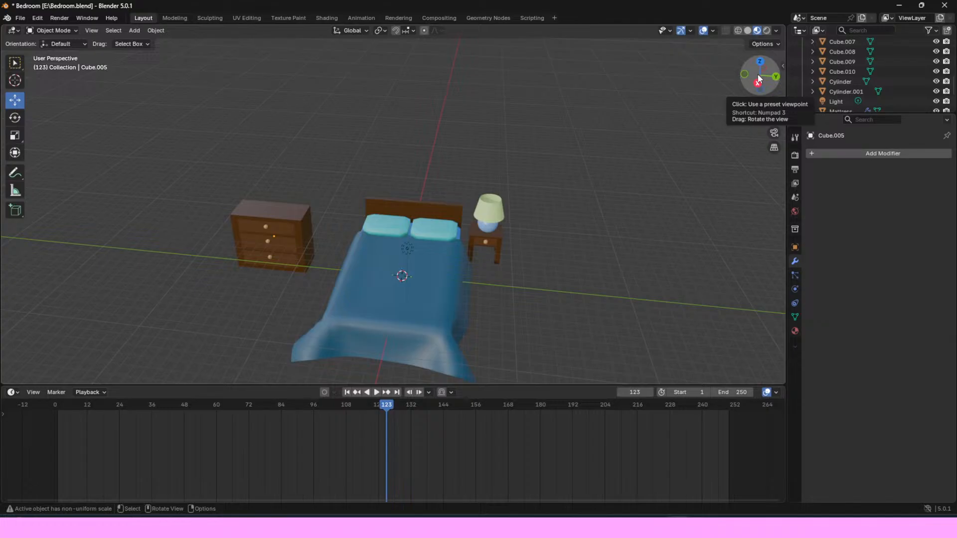
mouse_move(759, 79)
left_mouse_down()
mouse_move(822, 81)
mouse_move(759, 78)
left_mouse_up()
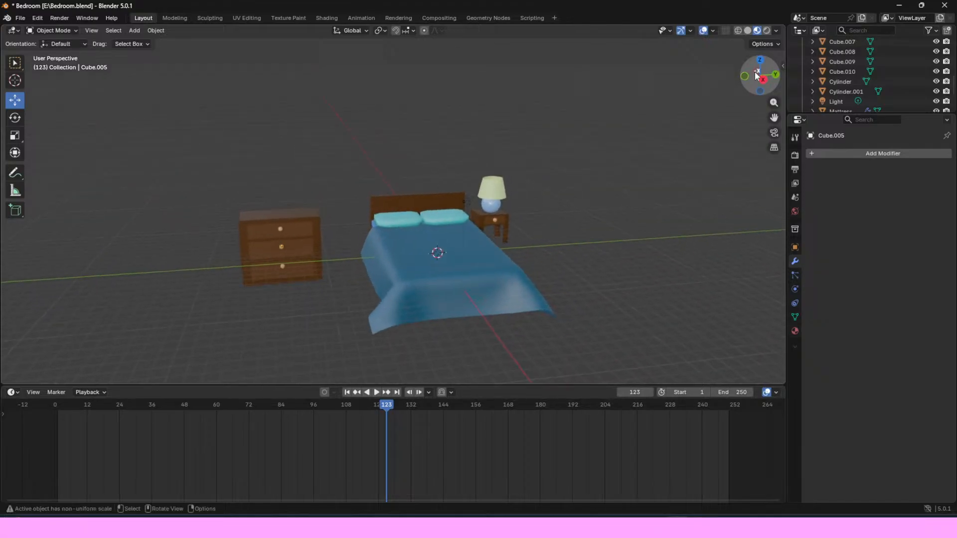
left_click(280, 250)
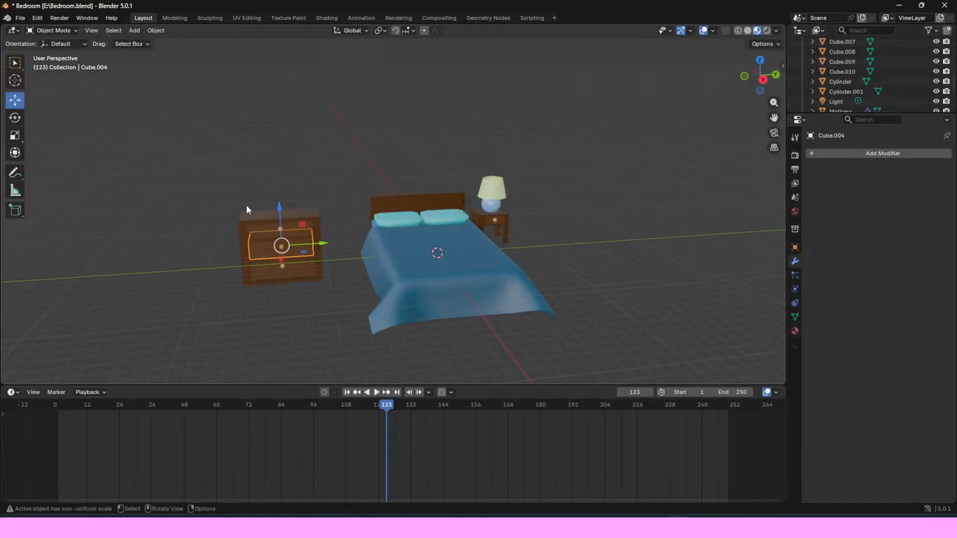
left_click(292, 226)
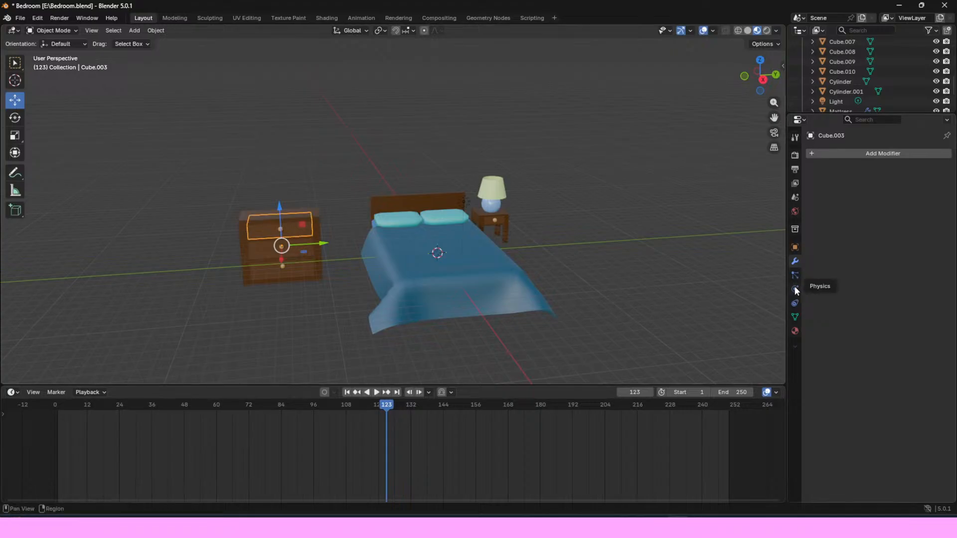
left_click(831, 152)
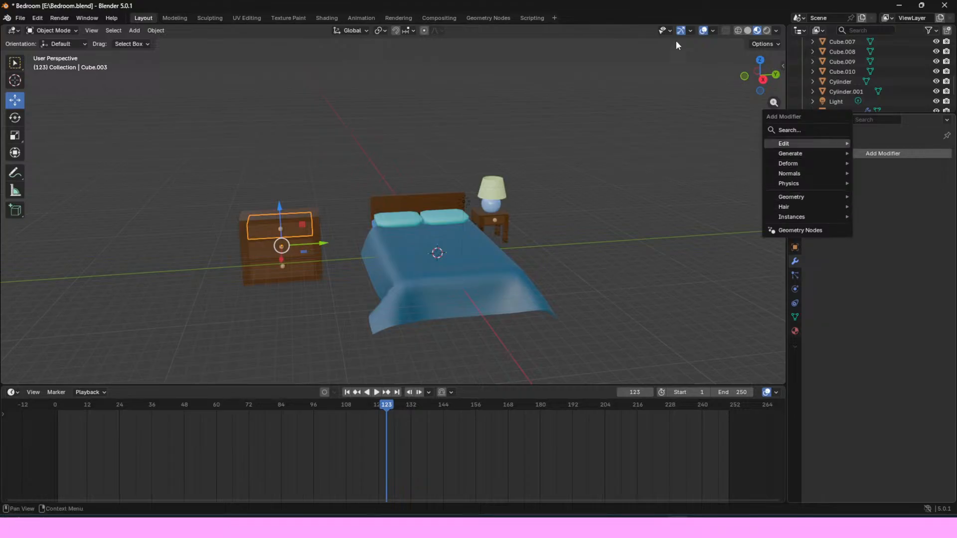
Step: Show the scene in wireframe and hide the dresser body Cube.001 to expose the drawers
key("shift+z")
left_click_drag(759, 83, 722, 145)
left_click_drag(770, 74, 729, 14)
left_click_drag(765, 68, 764, 80)
scroll(678, 149, "up", 8)
left_click_drag(774, 118, 689, 33)
left_click_drag(760, 74, 735, 80)
left_click(366, 198)
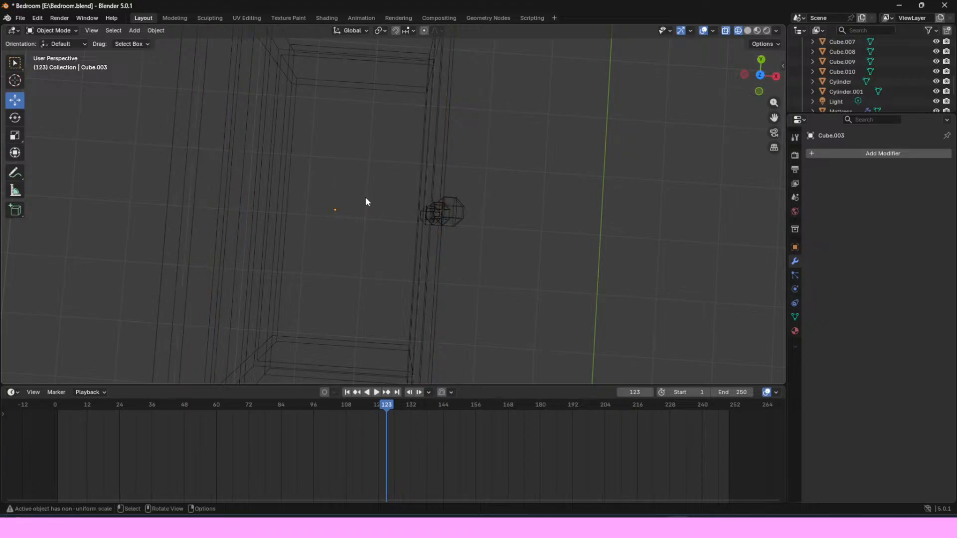
scroll(483, 184, "down", 2)
left_click_drag(760, 76, 747, 76)
left_click(559, 115)
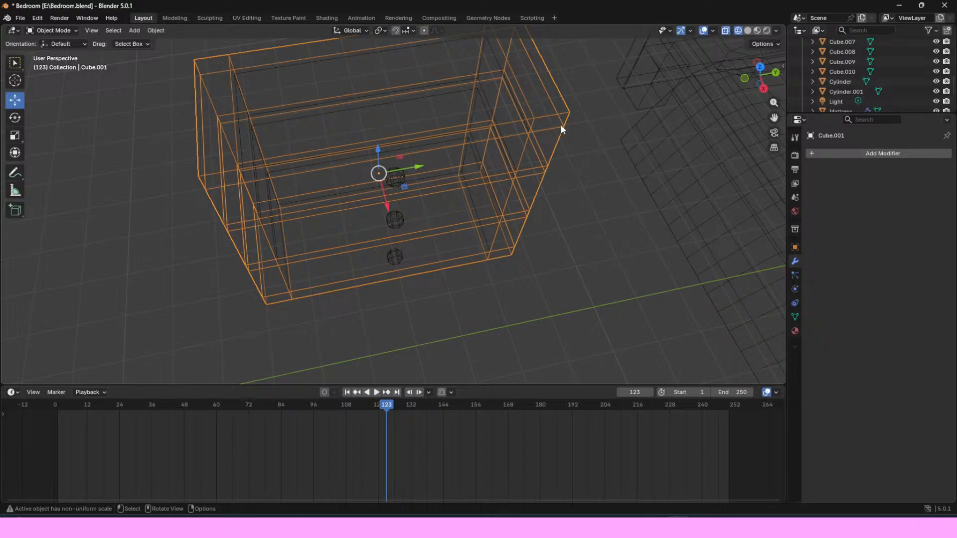
scroll(900, 86, "up", 5)
left_click(935, 102)
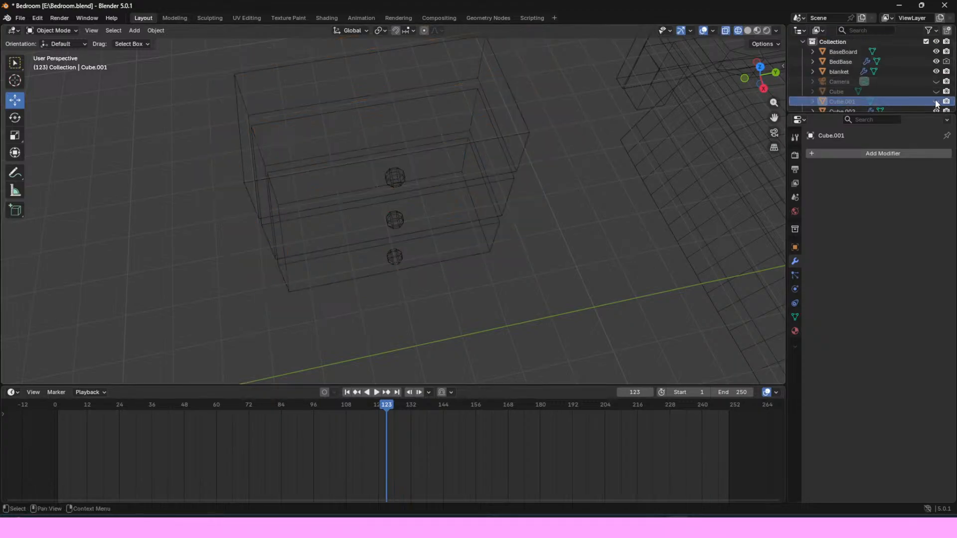
Step: Return to solid shading and add a Solidify modifier to the dresser's top drawer
left_click_drag(760, 77, 739, 75)
left_click(407, 139)
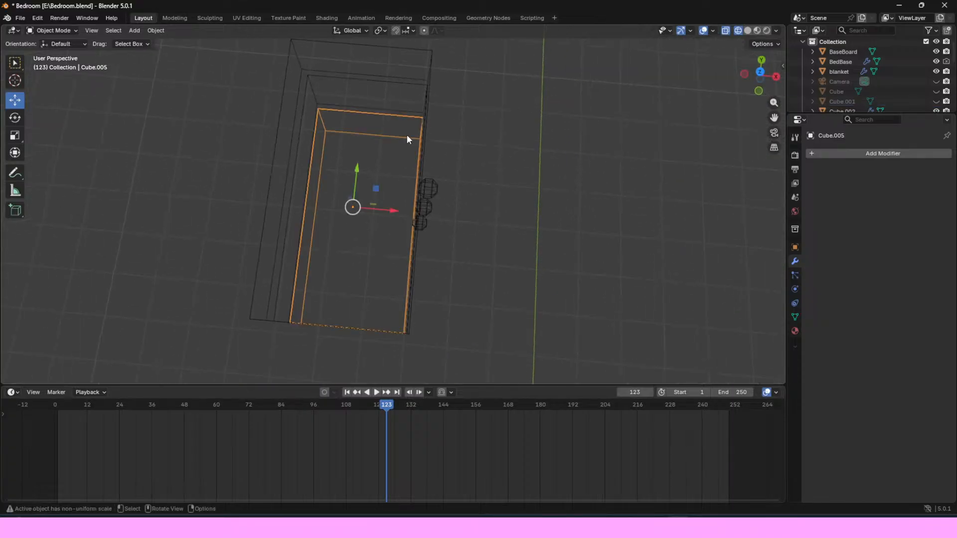
left_click(394, 64)
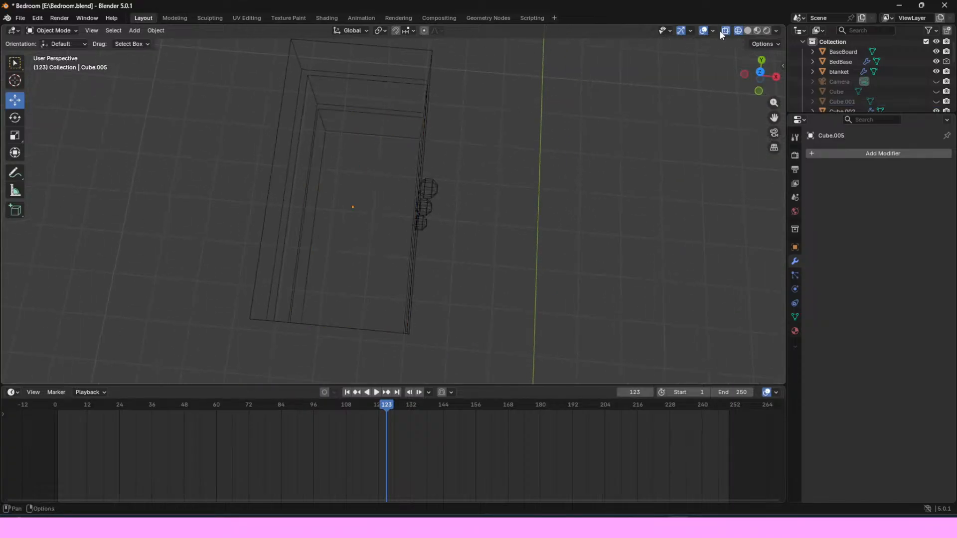
left_click(748, 31)
mouse_move(760, 77)
left_mouse_down()
mouse_move(760, 58)
mouse_move(760, 67)
left_mouse_up()
left_click(381, 133)
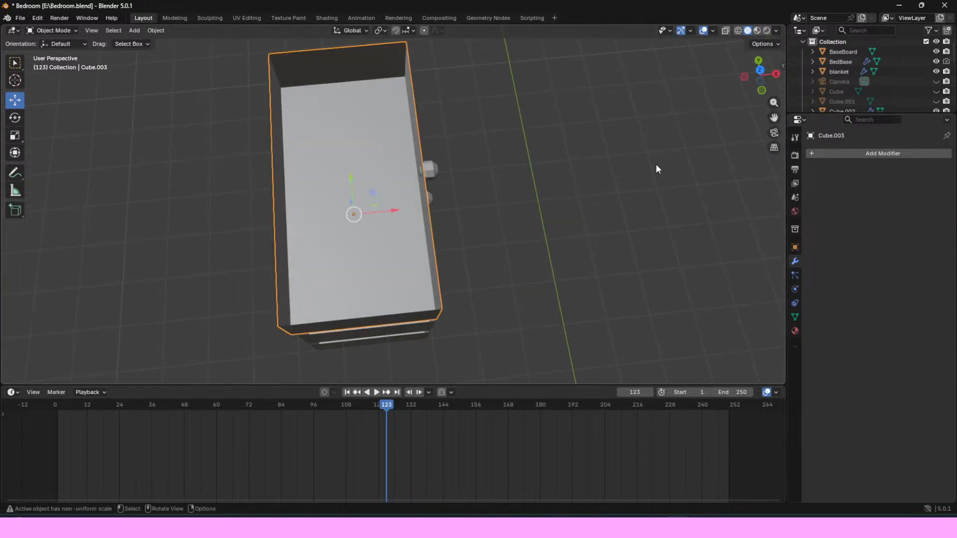
left_click(842, 149)
mouse_move(821, 152)
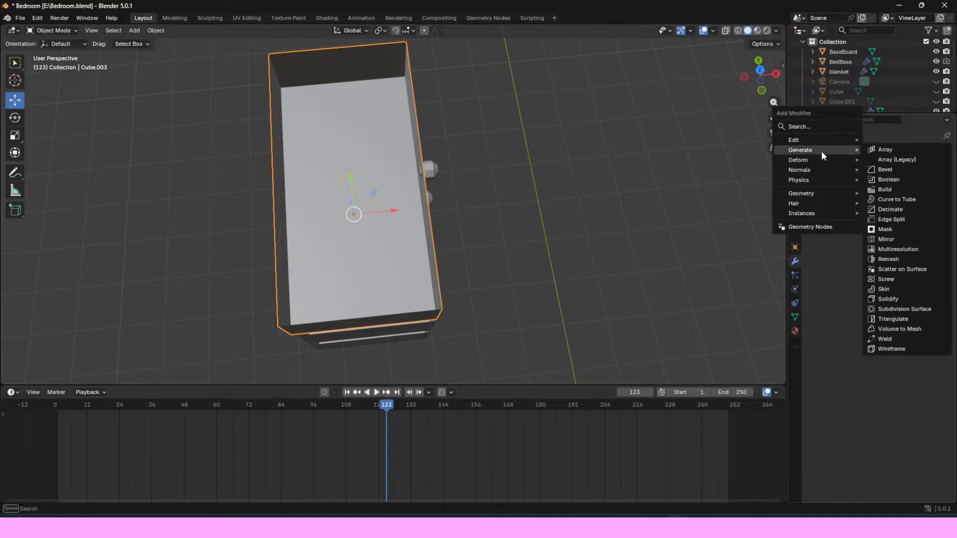
left_click(891, 298)
Step: Try a Solidify thickness of 0.6 m on the top drawer, and undo it
left_click(891, 197)
type("0")
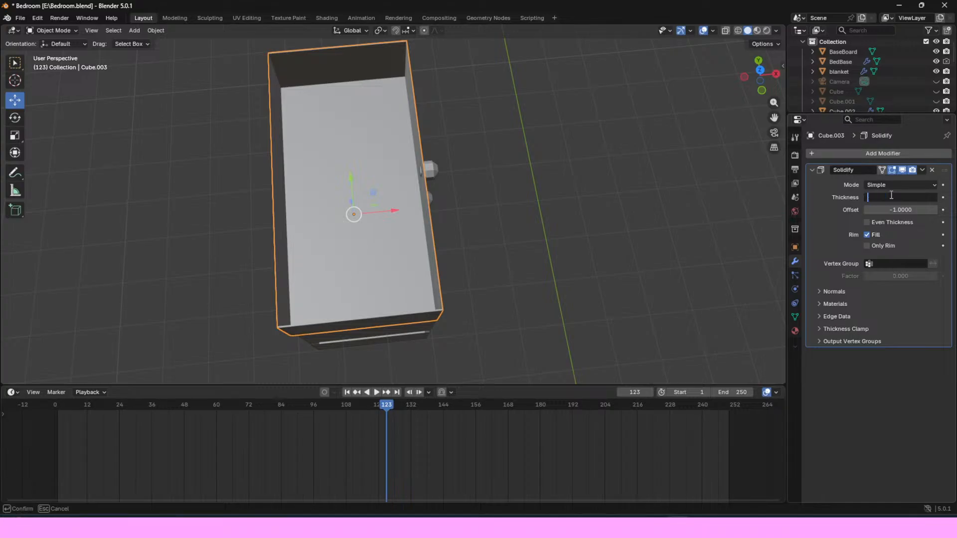
type(".6")
key("Return")
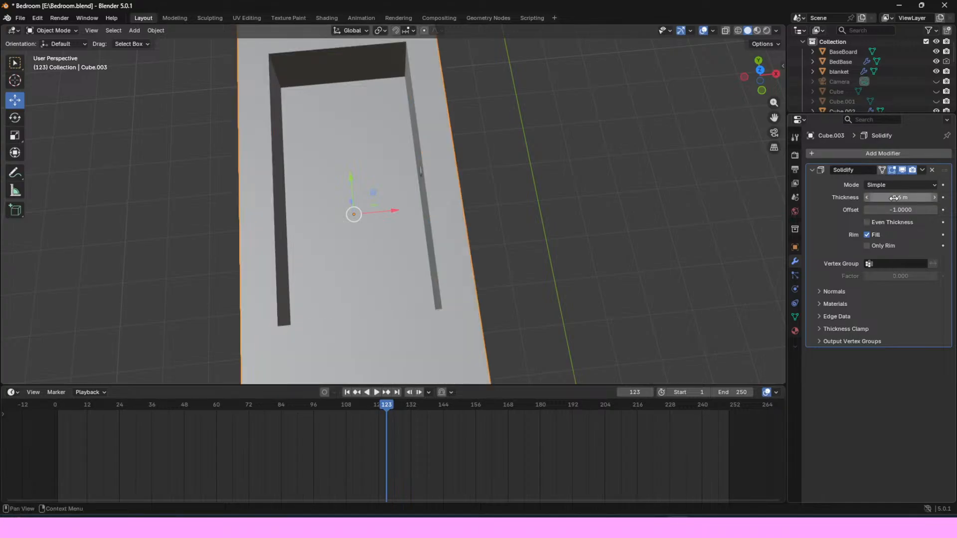
key("ctrl+z")
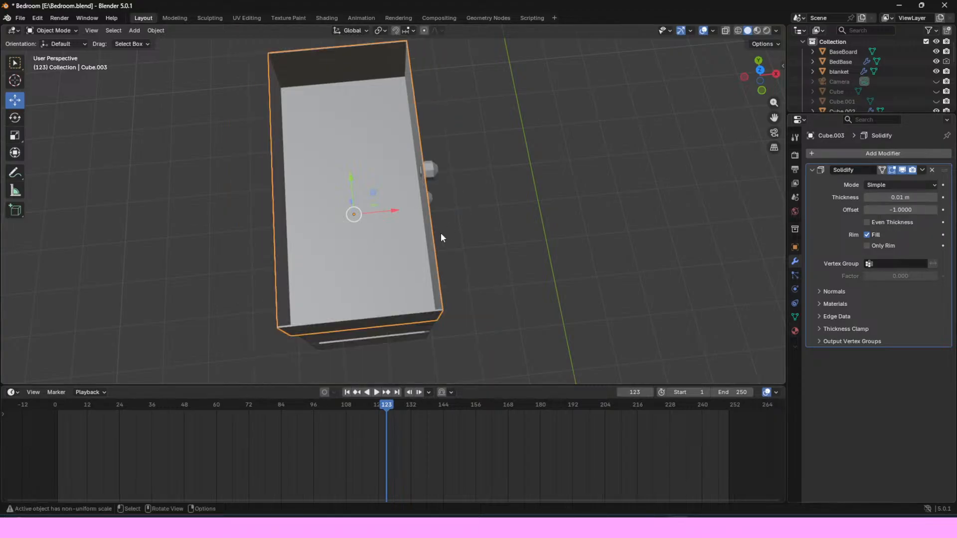
Step: Try a Solidify thickness of 0.5 m on the top drawer, and undo it
left_click(898, 197)
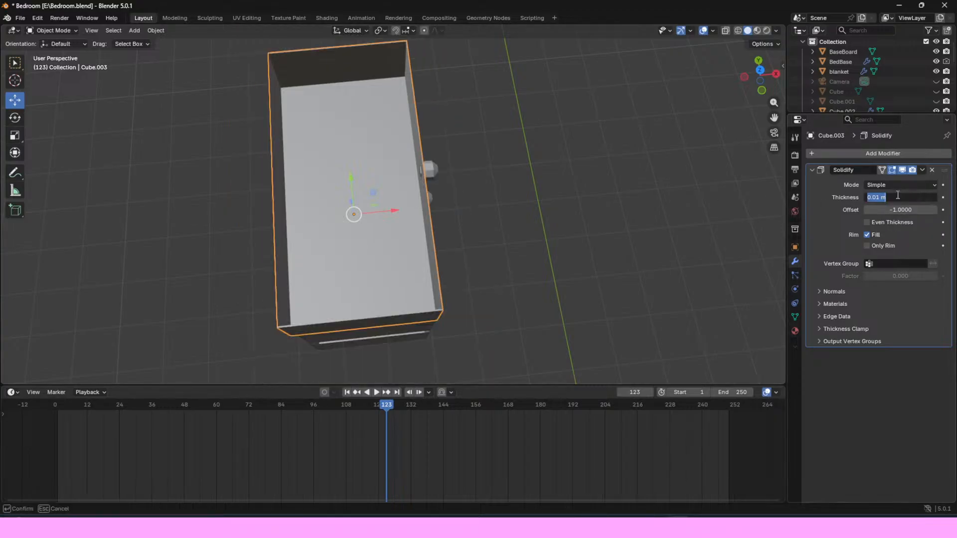
type("0.5")
key("Return")
left_click_drag(760, 74, 623, 124)
key("ctrl+z")
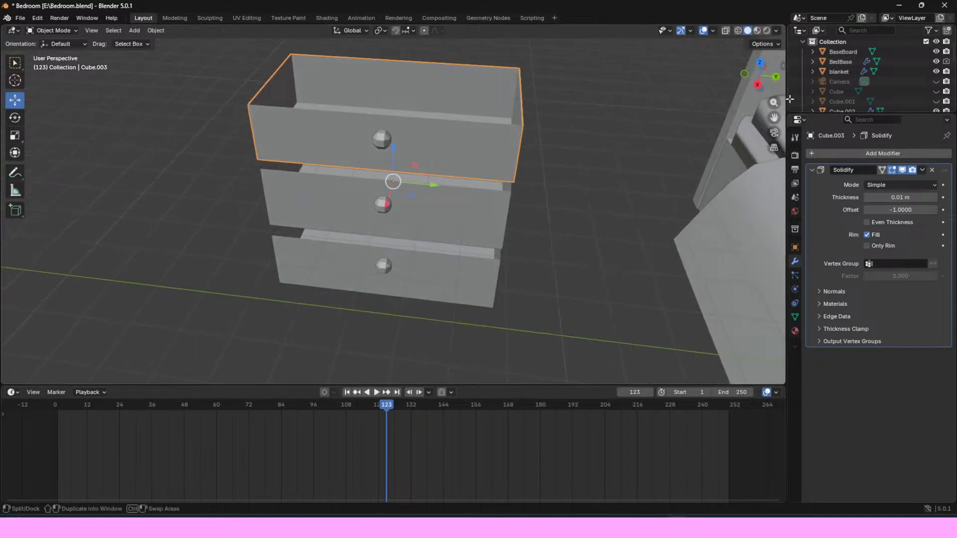
Step: Set the offset of the top drawer's Solidify modifier to 0.1
left_click(893, 209)
left_click(873, 211)
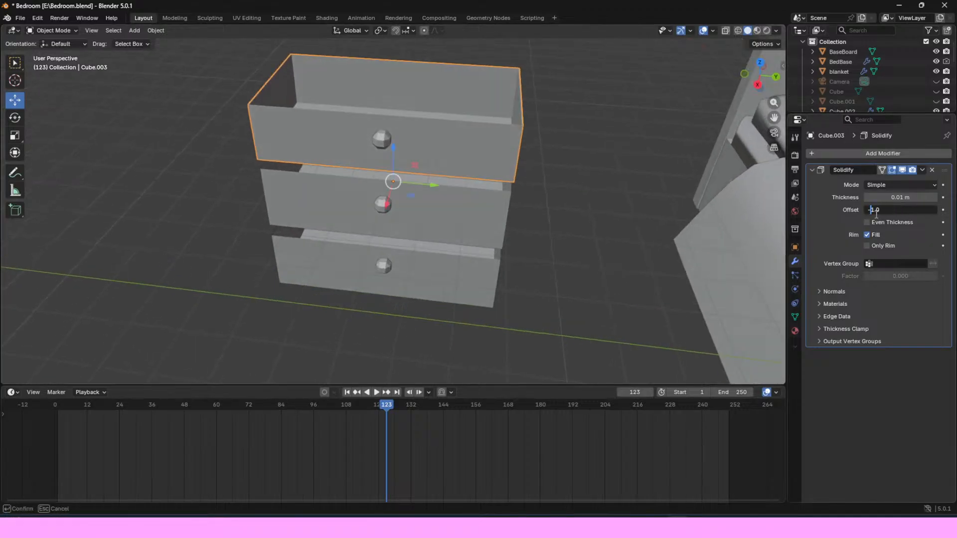
left_click(883, 211)
key("BackSpace")
key("BackSpace")
key("BackSpace")
key("BackSpace")
type("1")
key("BackSpace")
type("0.1")
key("Return")
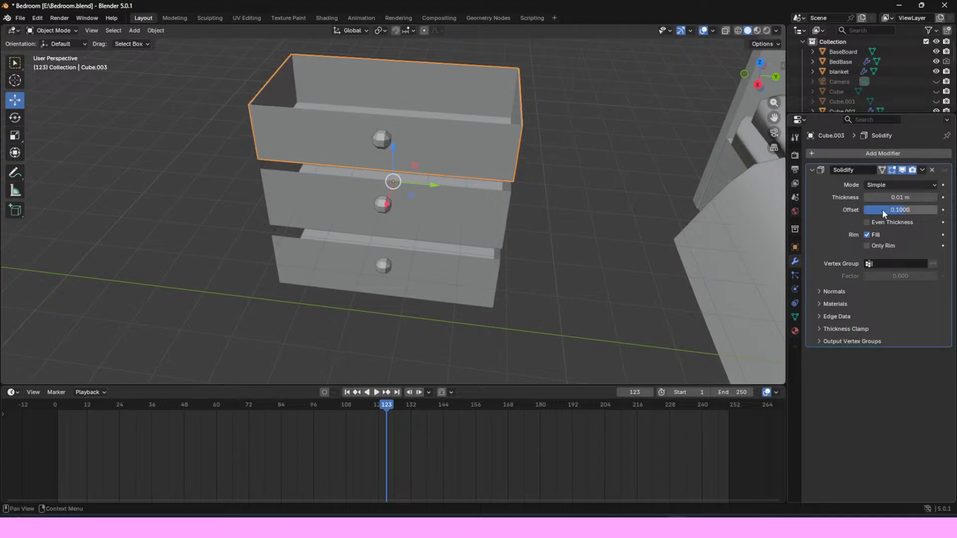
Step: Compare the Solidify settings of the nightstand's drawer with those of the dresser's top drawer
mouse_move(749, 66)
left_mouse_down()
mouse_move(854, 67)
mouse_move(733, 62)
left_mouse_up()
scroll(746, 117, "down", 5)
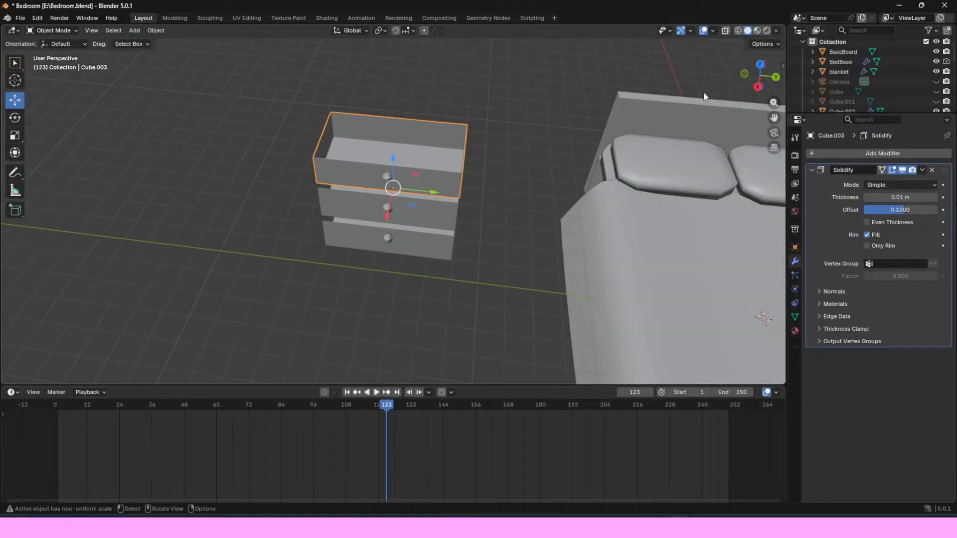
left_click(690, 212)
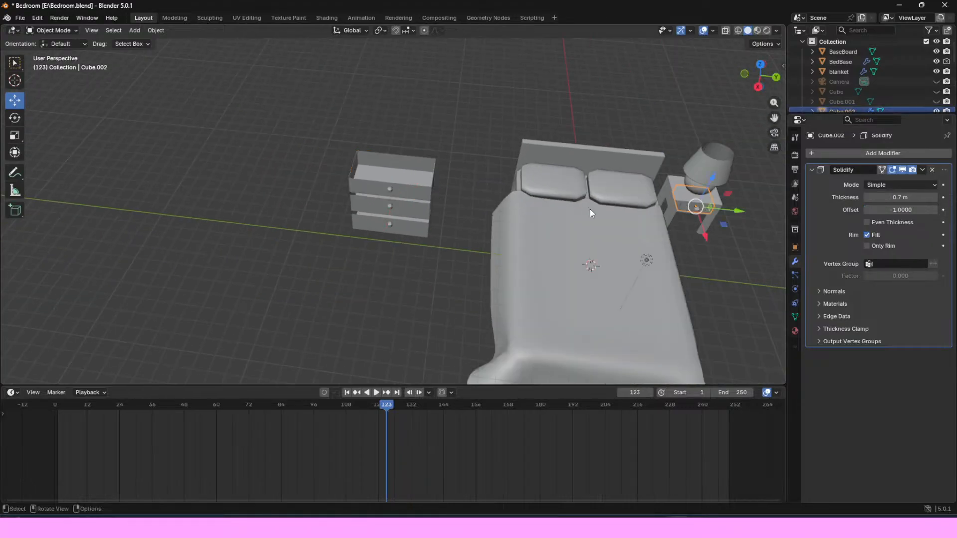
left_click(417, 183)
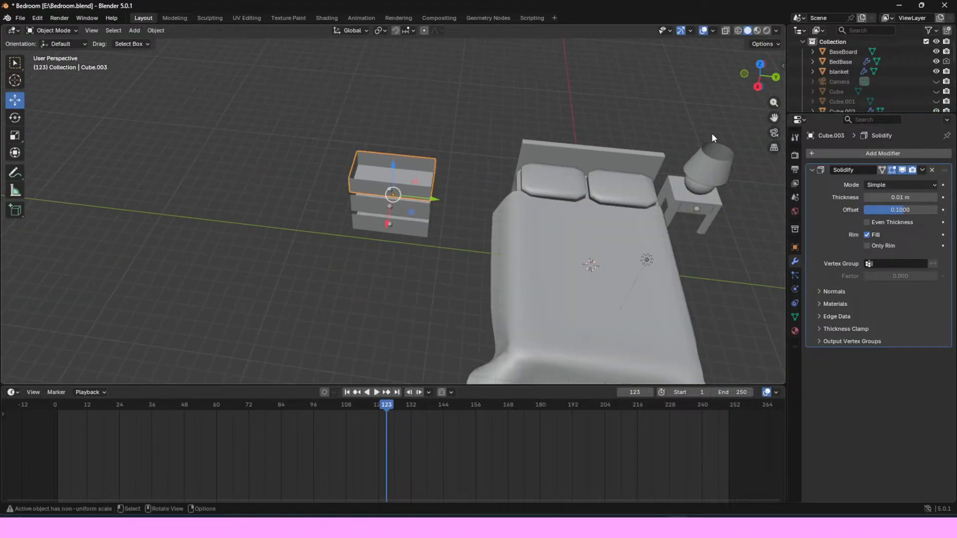
key("KP_Decimal")
mouse_move(757, 76)
left_mouse_down()
mouse_move(847, 109)
mouse_move(867, 135)
mouse_move(768, 90)
mouse_move(755, 74)
left_mouse_up()
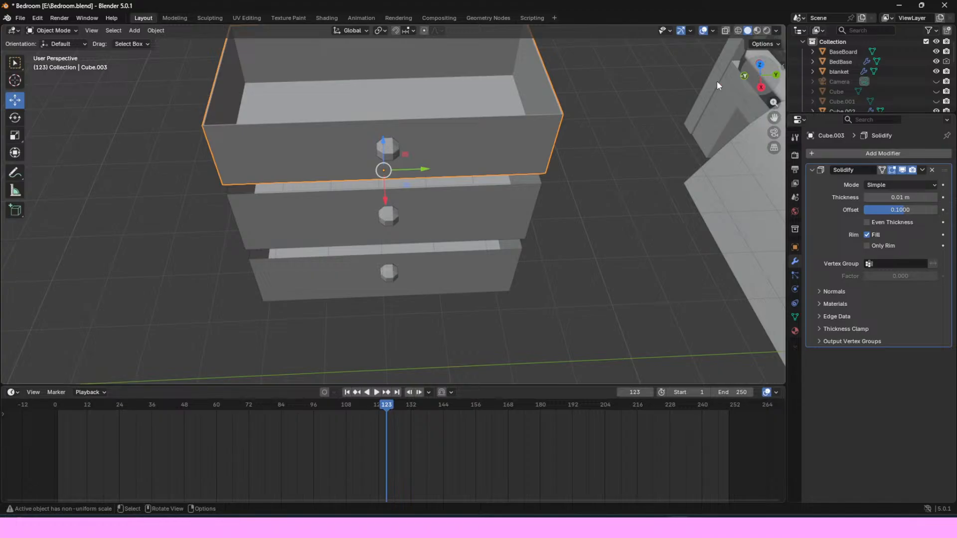
Step: Try a Solidify thickness of 0.4 m on the top drawer, and undo it
left_click_drag(755, 75, 787, 107)
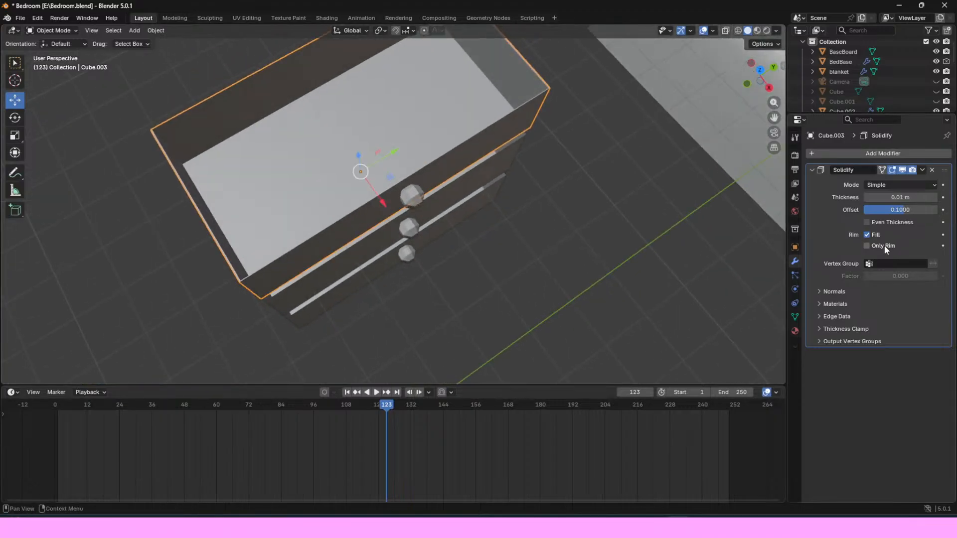
double_click(905, 197)
type("0.4")
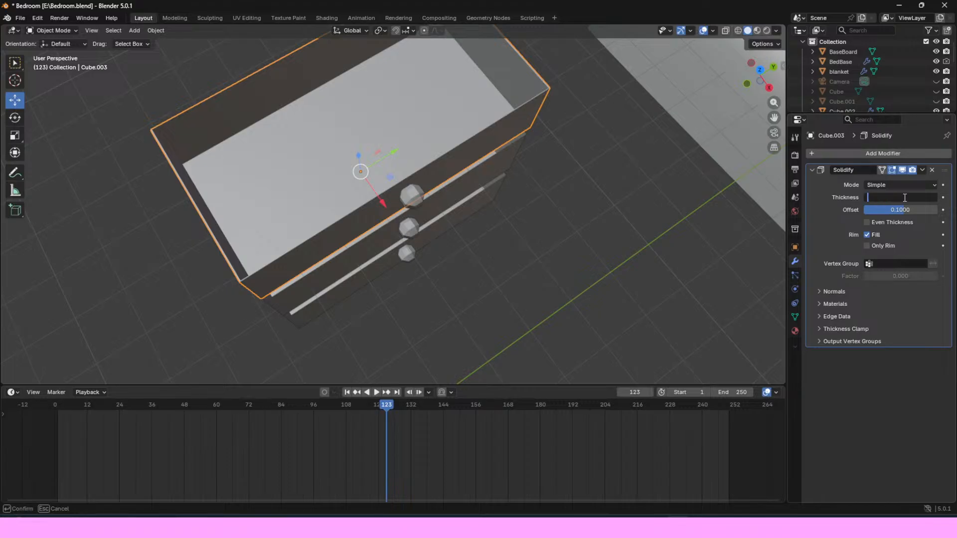
key("Return")
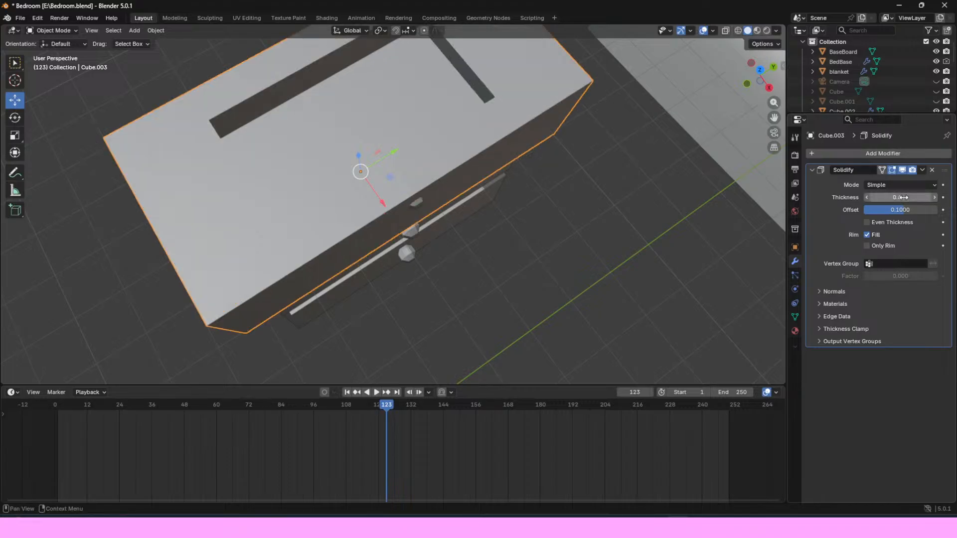
key("ctrl+z")
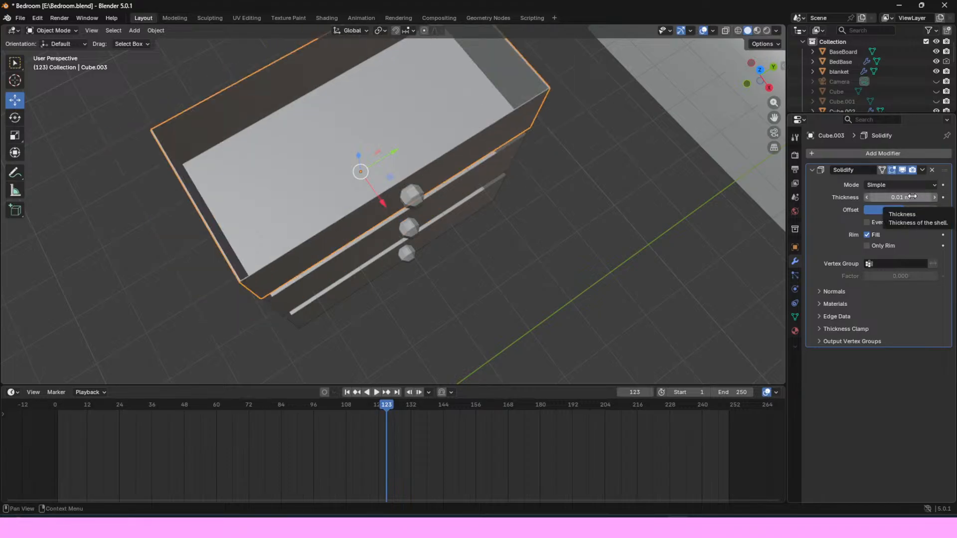
Step: Set the thickness of the top drawer's Solidify modifier to 0.05 m
double_click(912, 197)
key("BackSpace")
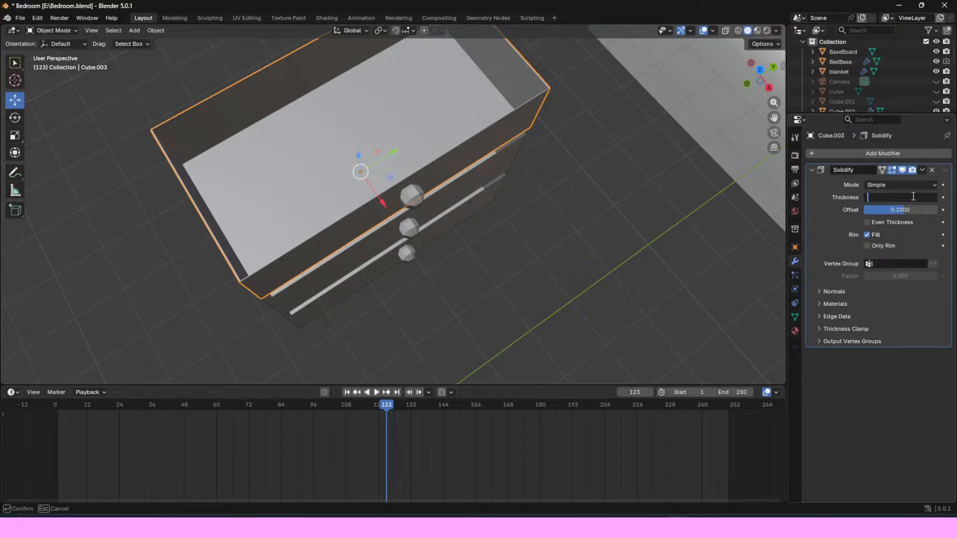
type("0.05")
key("Return")
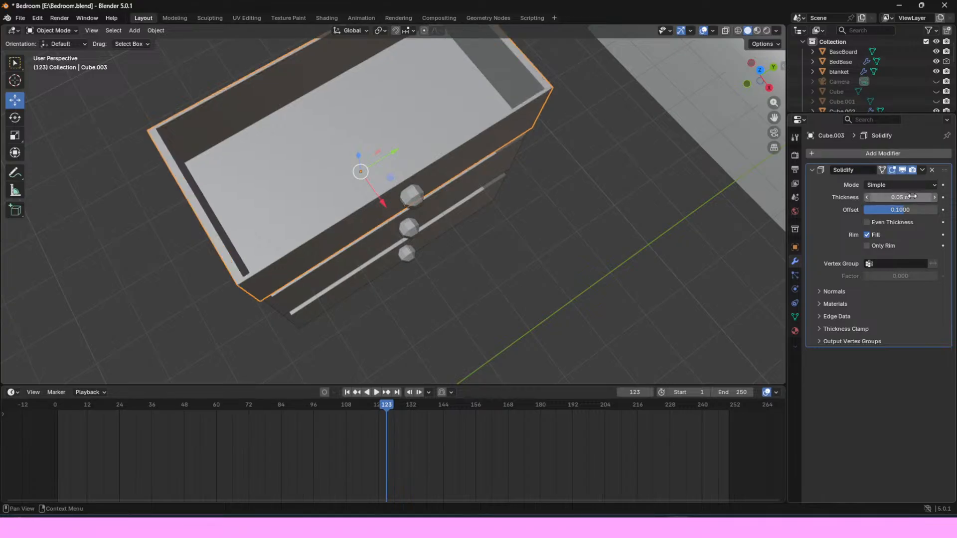
Step: Add a Solidify modifier with a thickness of 0.05 m to the dresser's middle drawer
left_click_drag(769, 85, 590, 155)
left_click(491, 191)
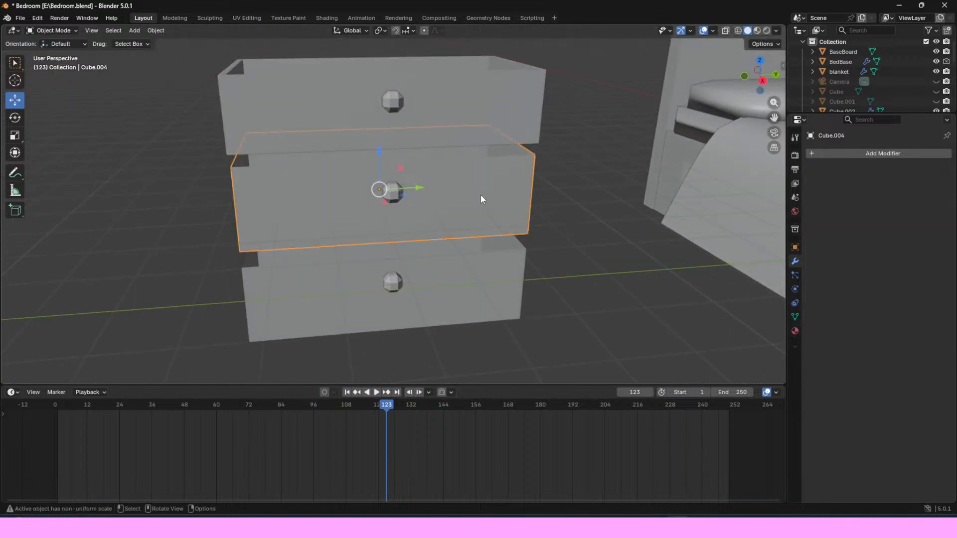
left_click(843, 156)
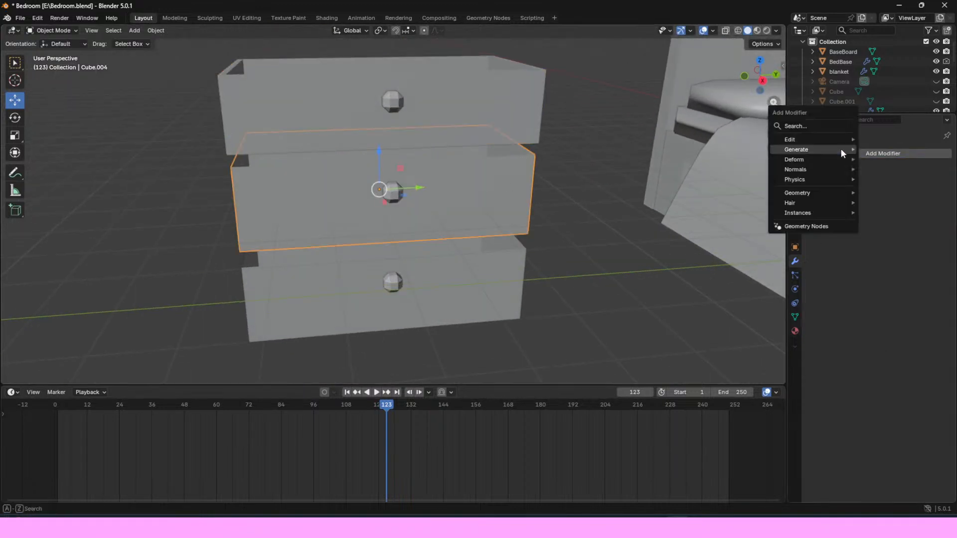
mouse_move(817, 149)
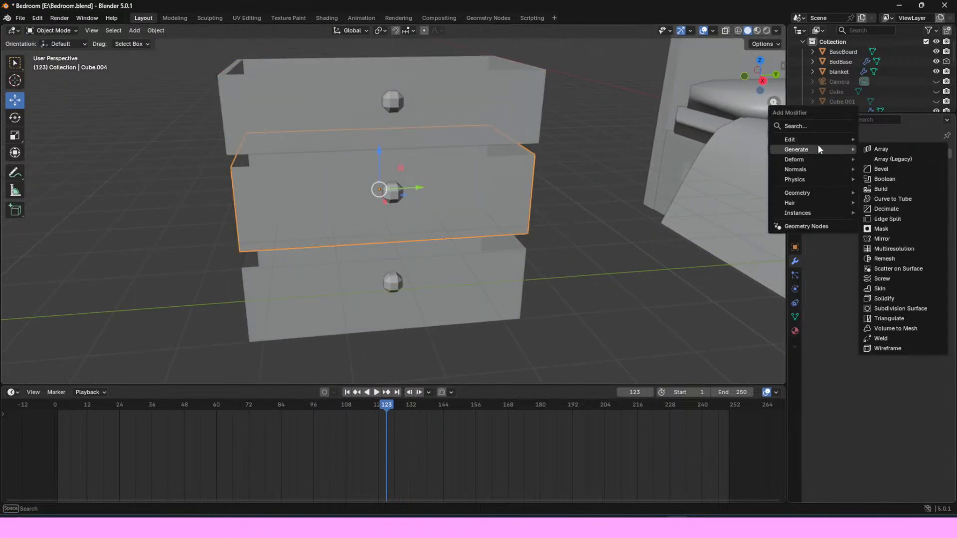
left_click(892, 298)
left_click_drag(912, 197, 912, 197)
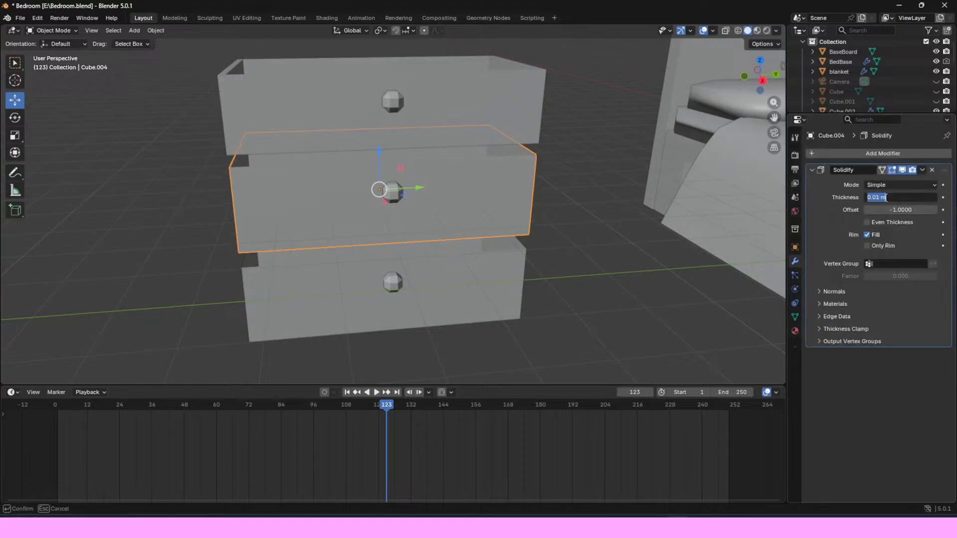
key("BackSpace")
type("5")
key("Return")
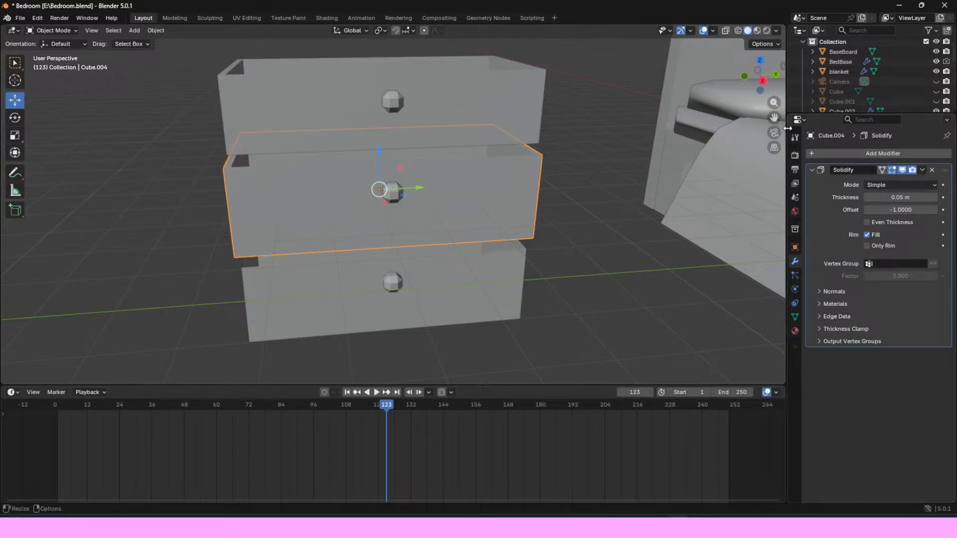
Step: Set the offset of the middle drawer's Solidify modifier to 1 and dismiss the security pop-up
left_click_drag(755, 67, 740, 132)
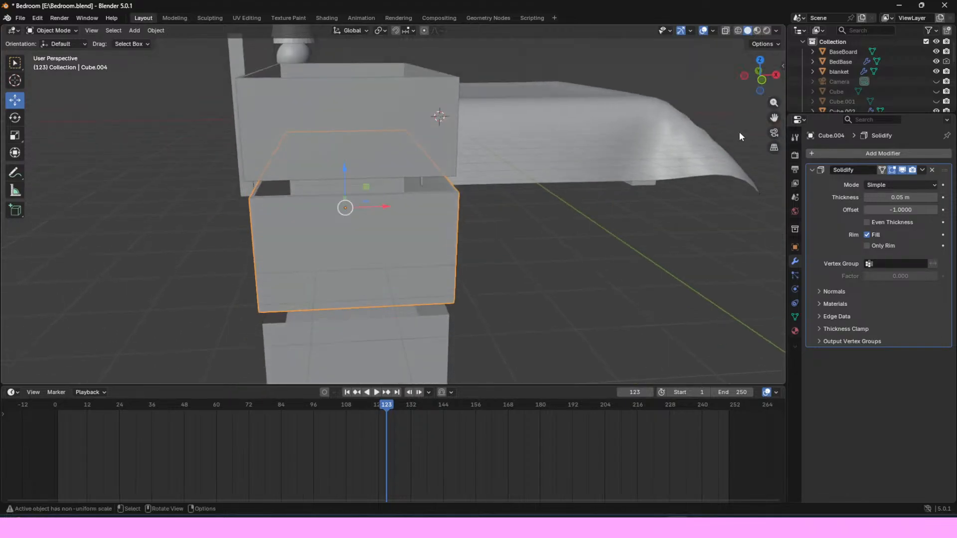
left_click(914, 206)
type("1")
key("Return")
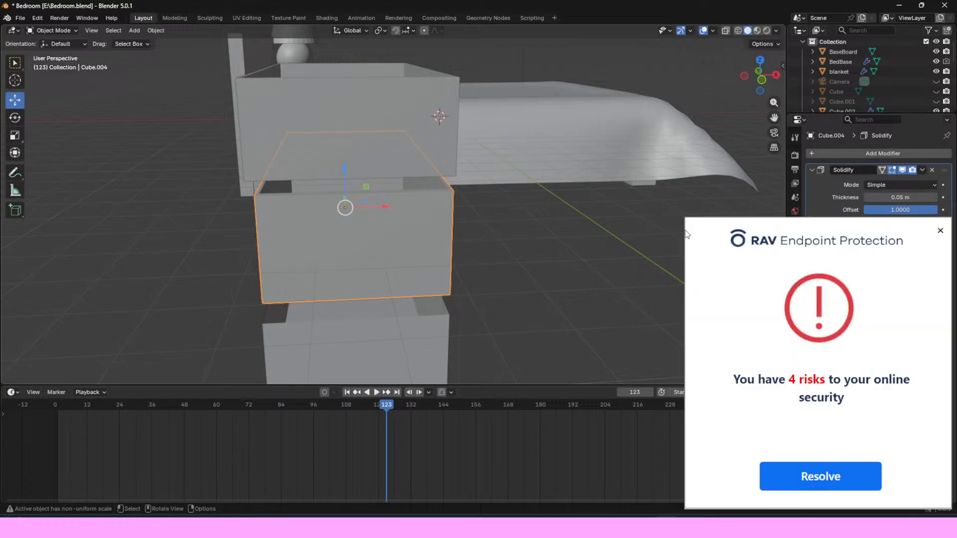
left_click(942, 230)
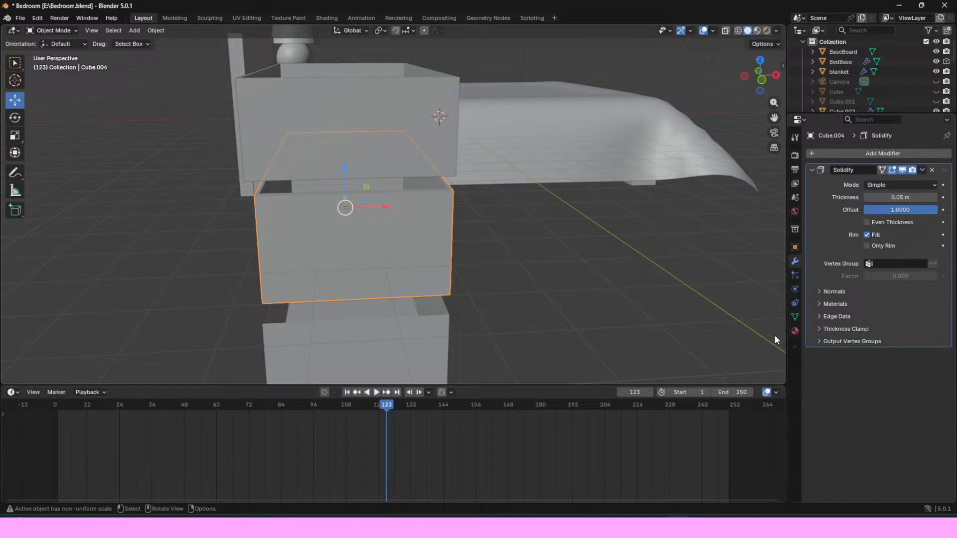
Step: Add a Solidify modifier to the dresser's bottom drawer and set its offset to 1
left_click_drag(767, 76, 687, 70)
left_click(443, 235)
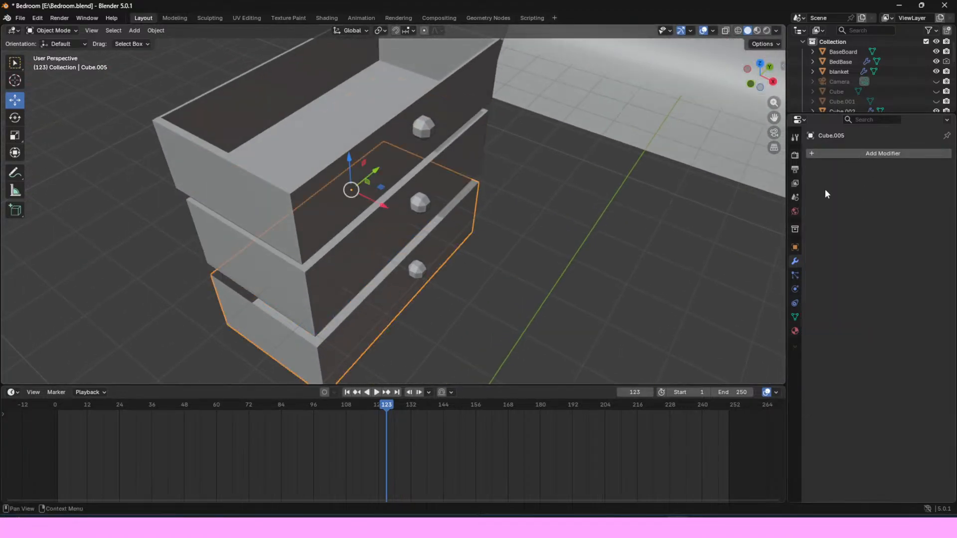
left_click(858, 150)
mouse_move(857, 149)
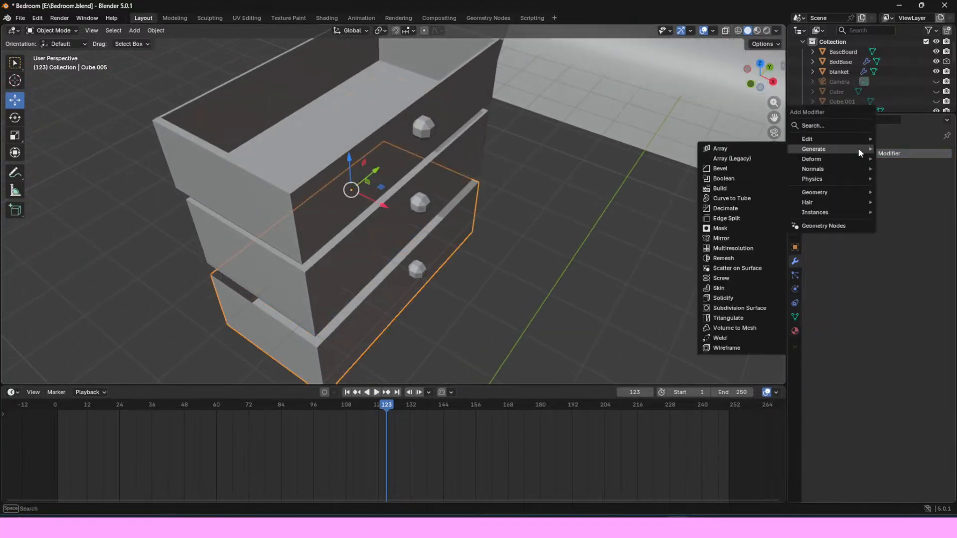
left_click(738, 298)
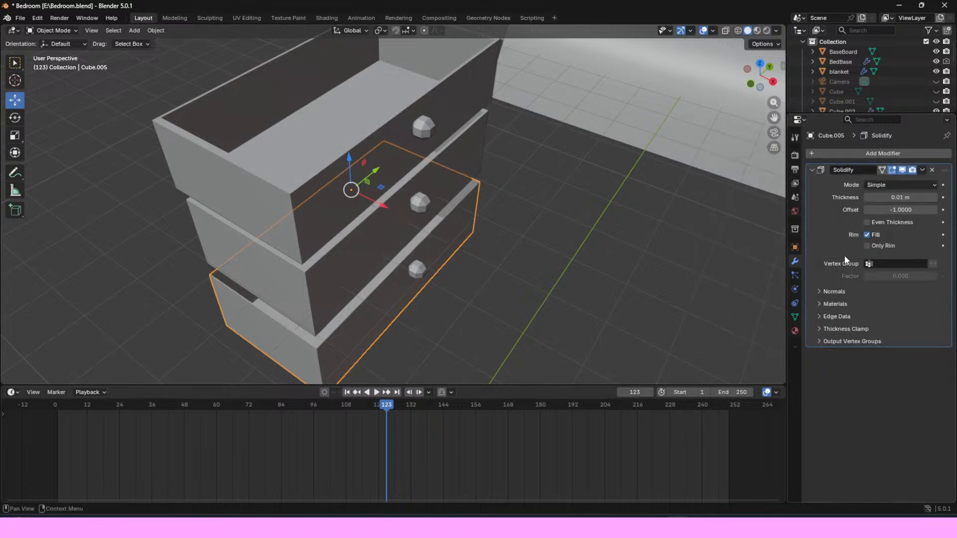
left_click(905, 212)
type("1")
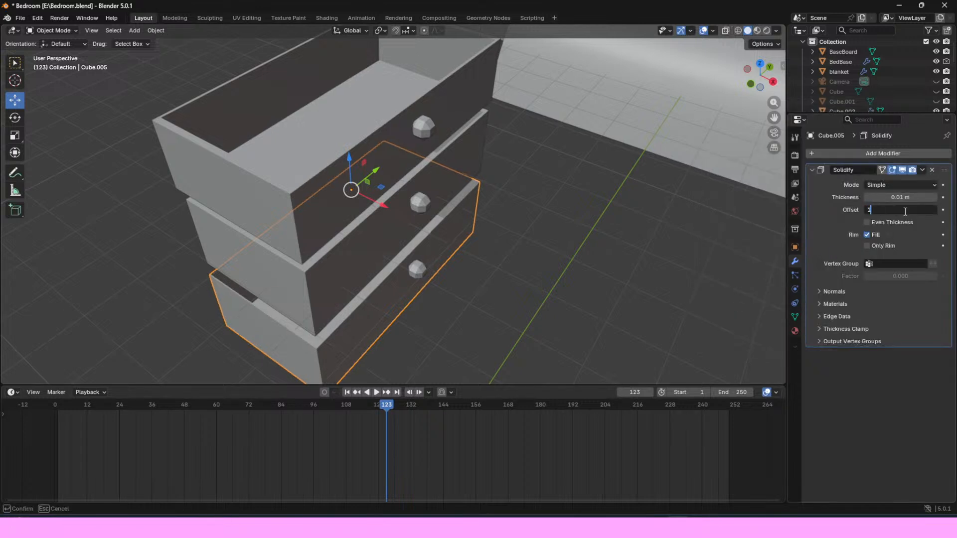
key("Return")
Step: Set the thickness of the bottom drawer's Solidify modifier to 0.05 m and deselect the drawer
left_click(902, 197)
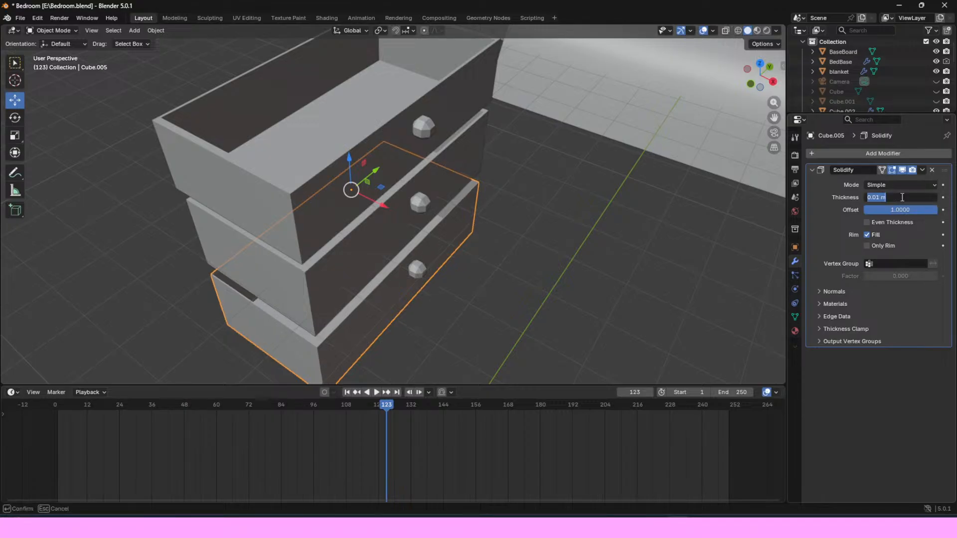
key("BackSpace")
type("0.1")
key("Return")
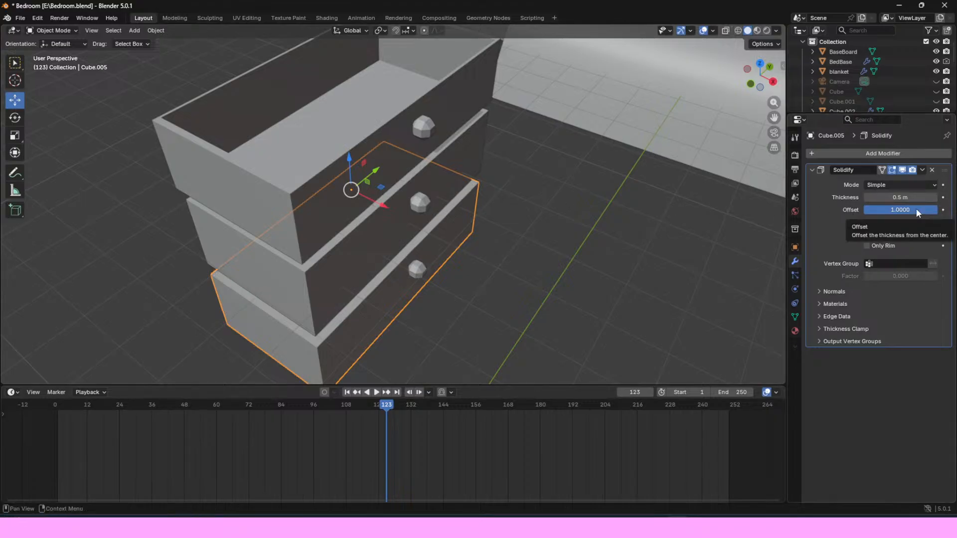
left_click(895, 197)
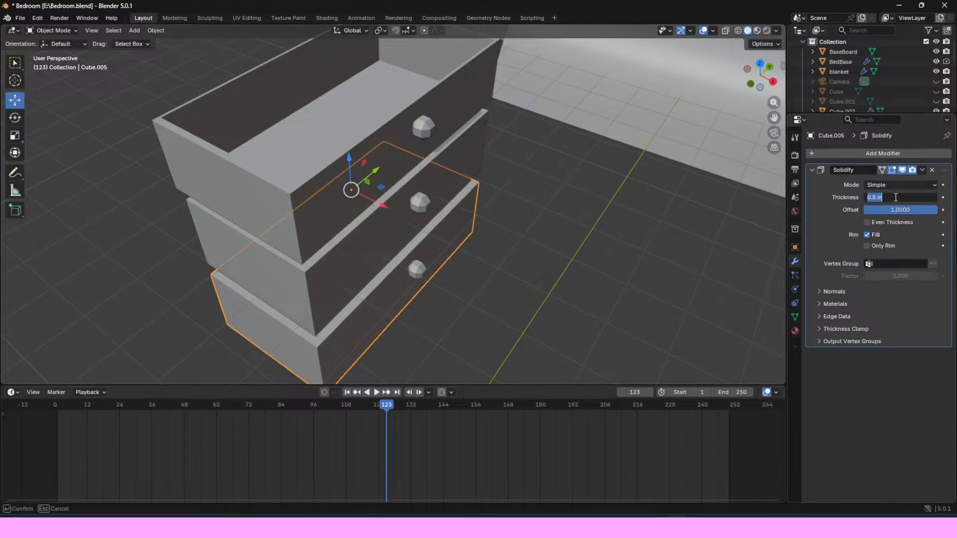
type("0.05")
key("Return")
left_click(668, 231)
Step: Unhide the dresser's outer case, Cube.001, around the three drawers
middle_click_drag(611, 139, 594, 59)
left_click_drag(760, 75, 665, 64)
scroll(860, 85, "down", 1)
scroll(861, 85, "down", 3)
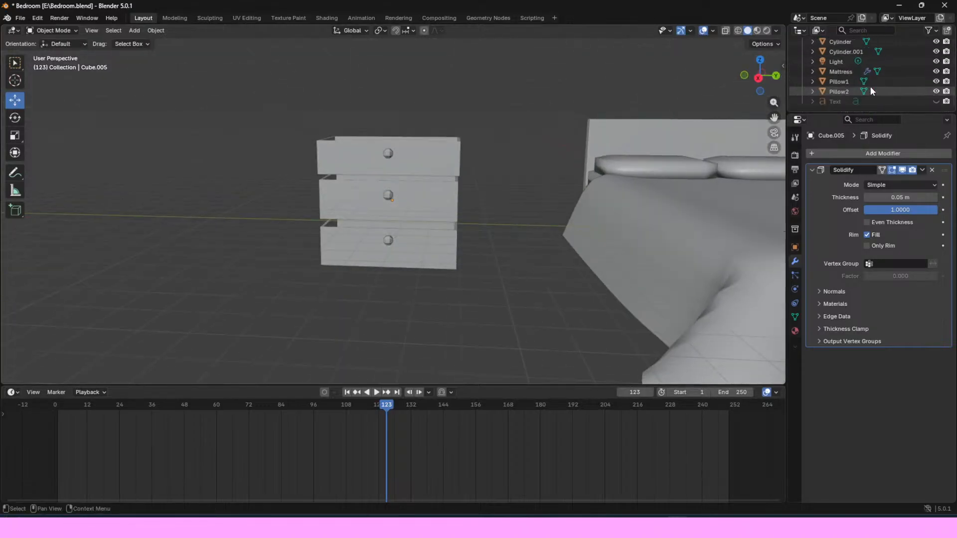
scroll(906, 92, "up", 3)
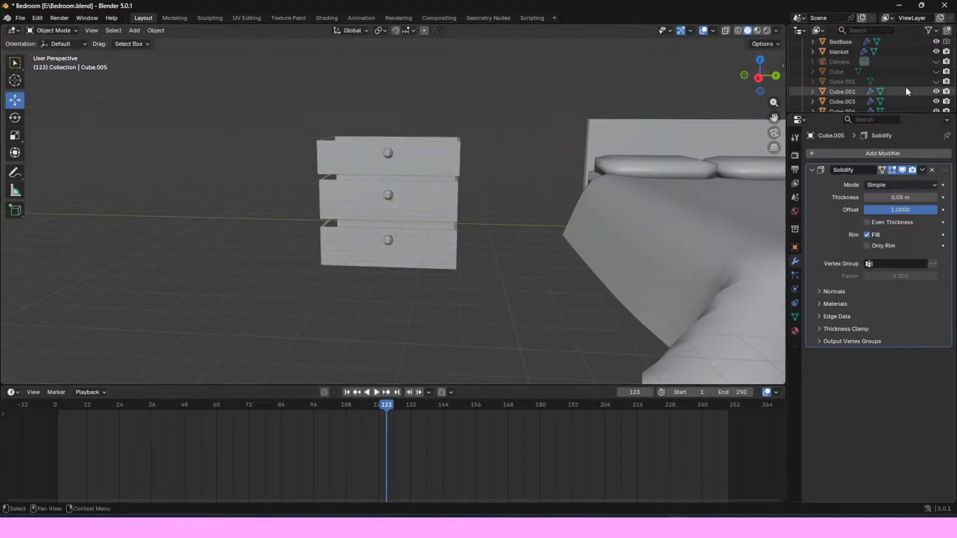
left_click(935, 81)
left_click(474, 151)
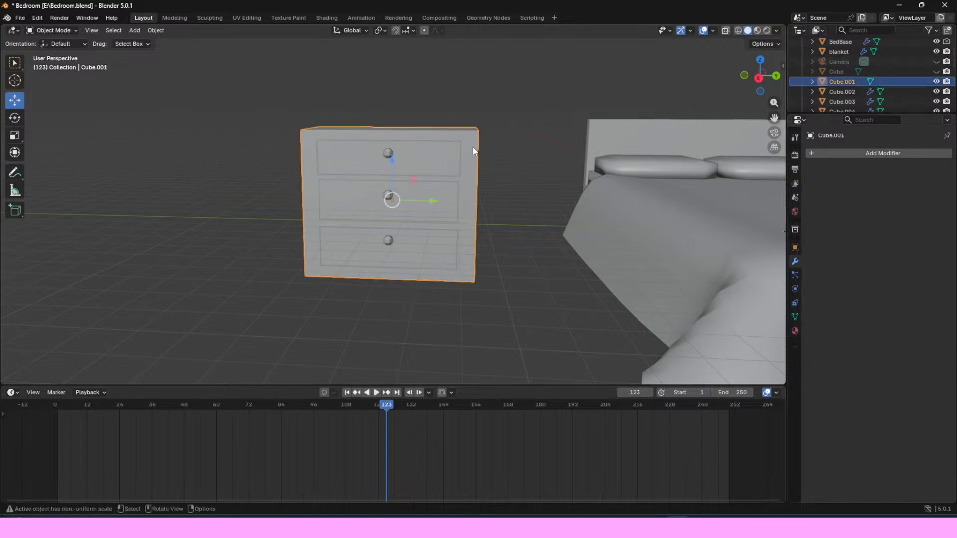
Step: Deselect the dresser case and switch the viewport shading to Material Preview
mouse_move(751, 81)
left_mouse_down()
mouse_move(822, 92)
mouse_move(754, 81)
mouse_move(692, 107)
mouse_move(755, 84)
left_mouse_up()
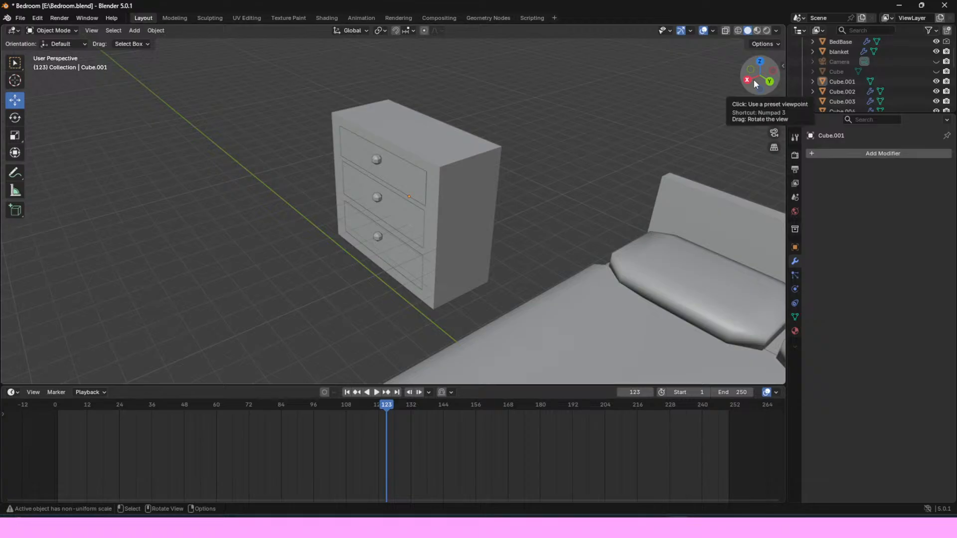
left_click_drag(752, 84, 812, 69)
left_click(475, 143)
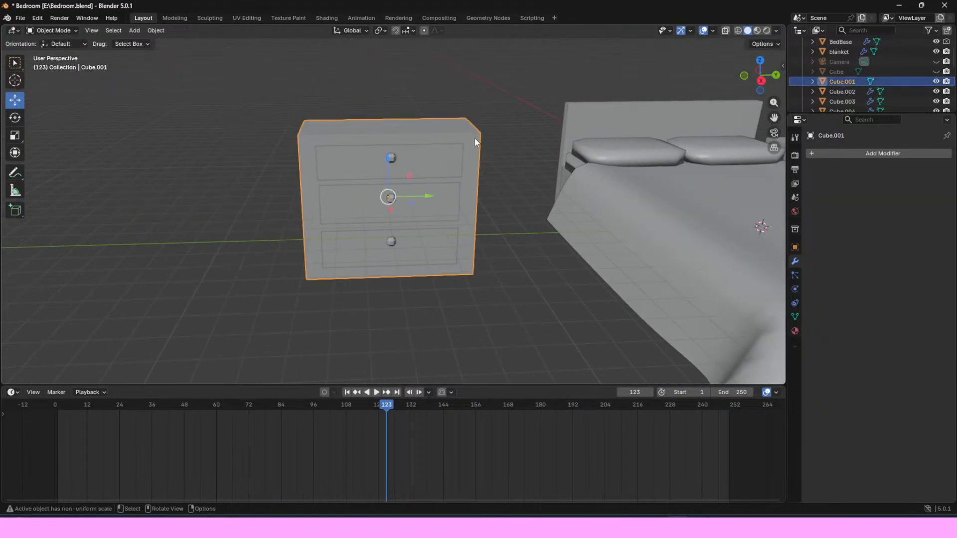
left_click(508, 119)
left_click(756, 31)
scroll(501, 98, "down", 2)
scroll(501, 119, "up", 1)
Step: Select the top drawer together with its knob and try moving them relative to the dresser case
left_click(423, 172)
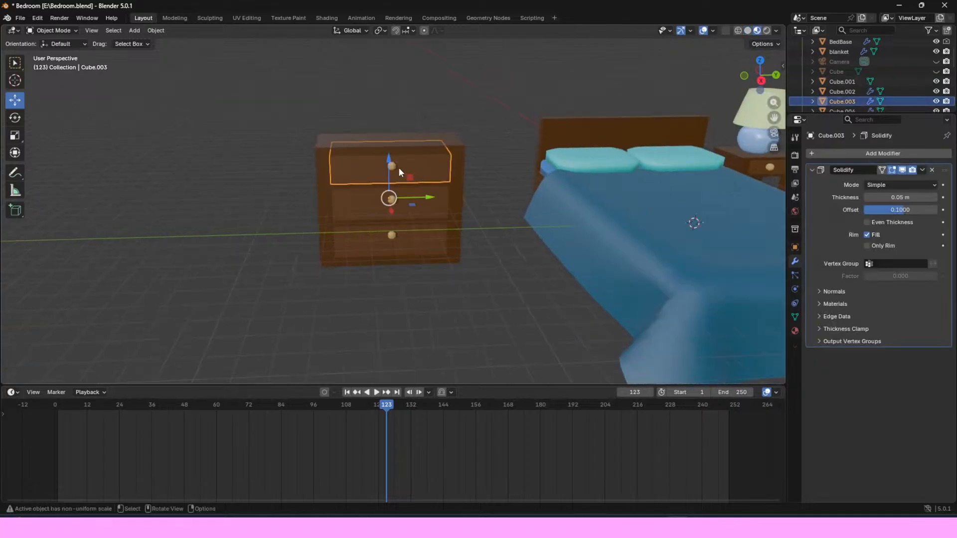
left_click(391, 166, "shift")
left_click_drag(755, 75, 614, 112)
mouse_move(348, 190)
left_mouse_down()
mouse_move(328, 196)
mouse_move(348, 190)
mouse_move(339, 194)
left_mouse_up()
left_click_drag(768, 82, 736, 87)
Step: Try sliding the bottom drawer and its knob out of the dresser along the X axis, and undo the move
left_click(395, 196)
left_click(398, 202, "shift")
left_click(406, 230)
left_click(402, 235, "shift")
left_click_drag(422, 229, 449, 239)
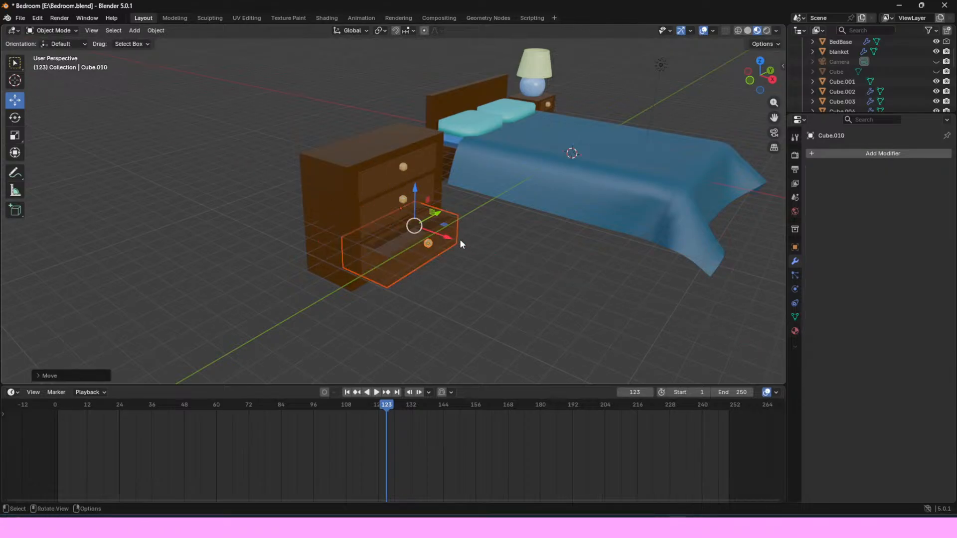
key("ctrl+z")
left_click(466, 243)
Step: Examine the dresser, bed and nightstand together from the front, checking how the furniture looks as a set
left_click_drag(756, 75, 728, 70)
scroll(722, 129, "down", 3)
scroll(726, 124, "up", 2)
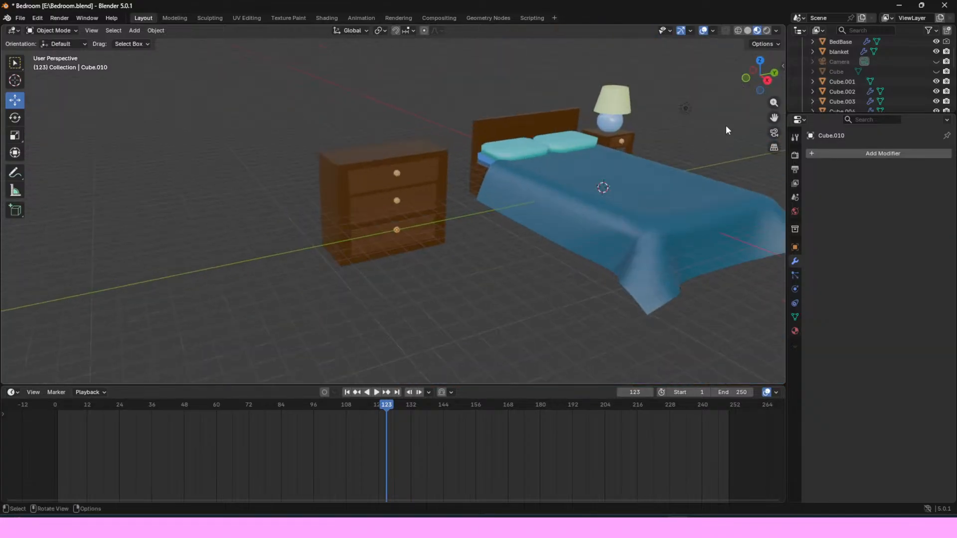
left_click_drag(774, 118, 623, 140)
left_click_drag(759, 75, 706, 74)
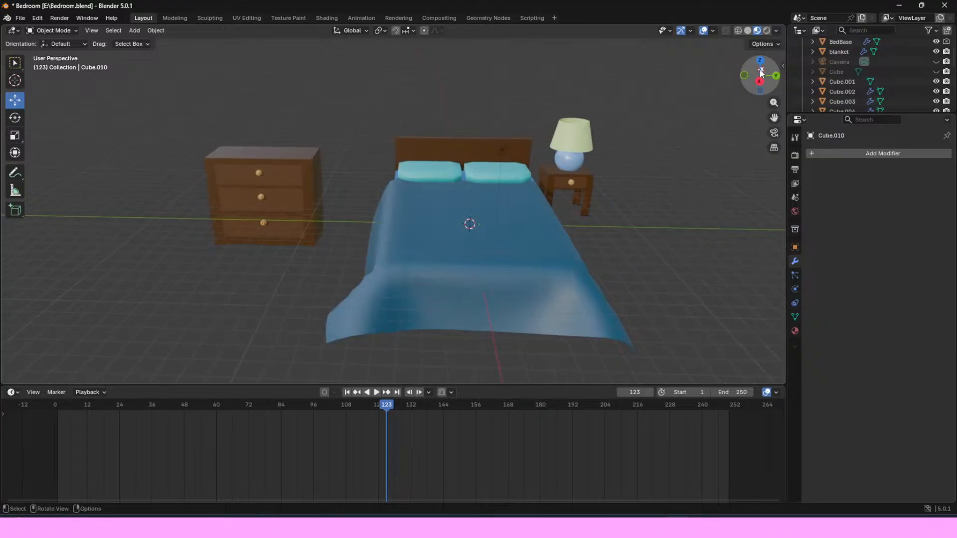
left_click(548, 192)
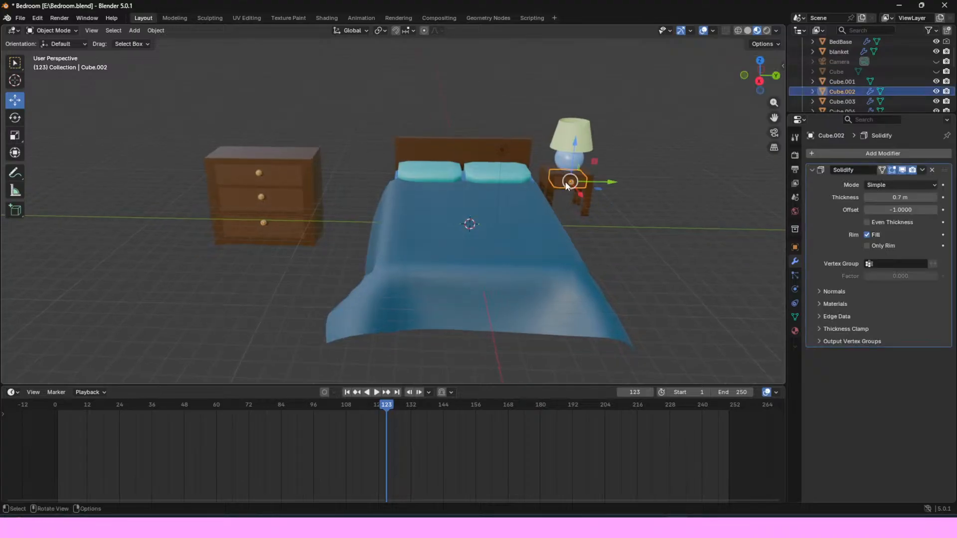
left_click(557, 172)
left_click(623, 193)
scroll(630, 214, "down", 2)
scroll(630, 214, "up", 3)
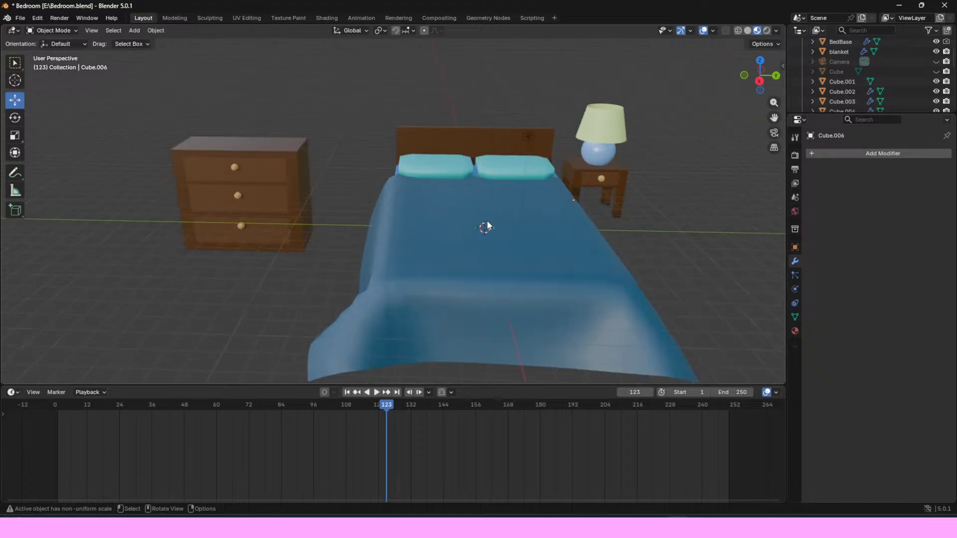
scroll(420, 195, "down", 2)
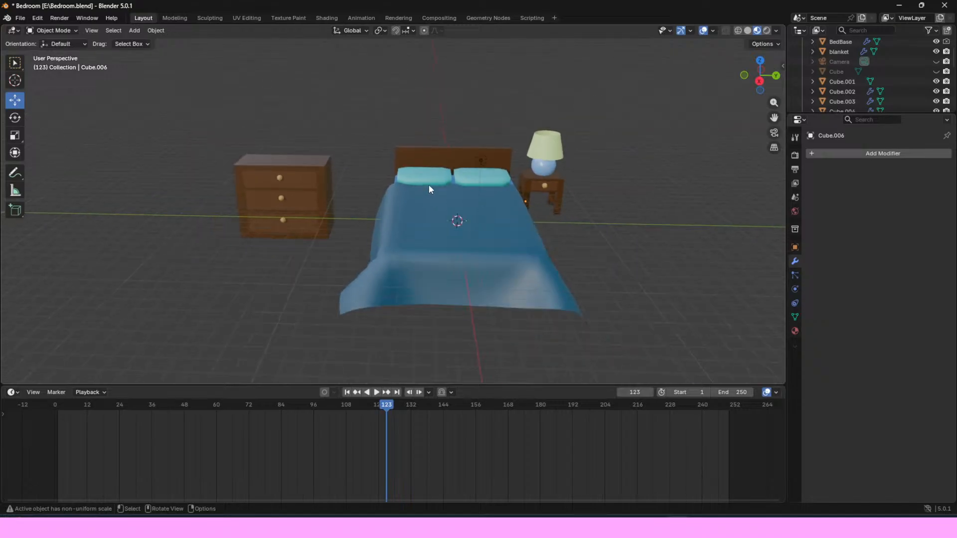
left_click(298, 220)
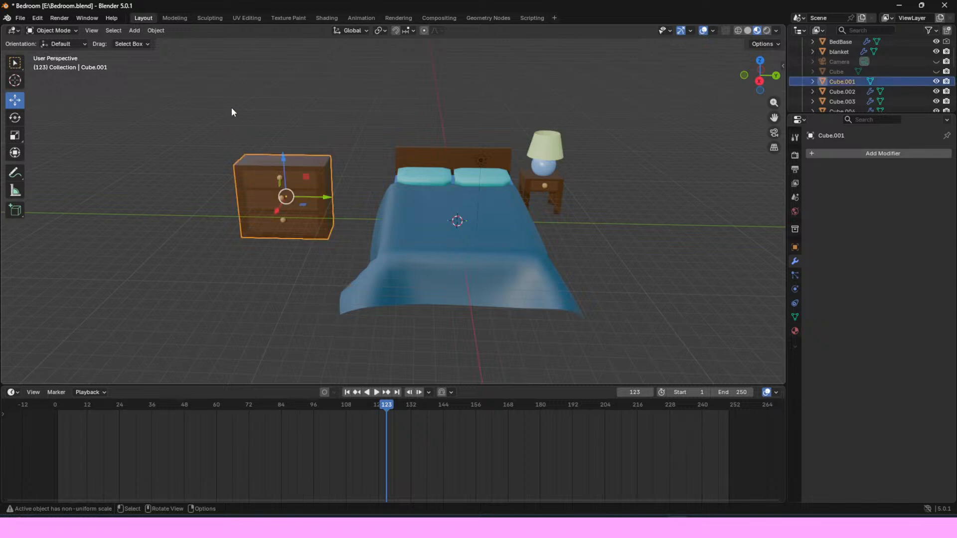
left_click(206, 107)
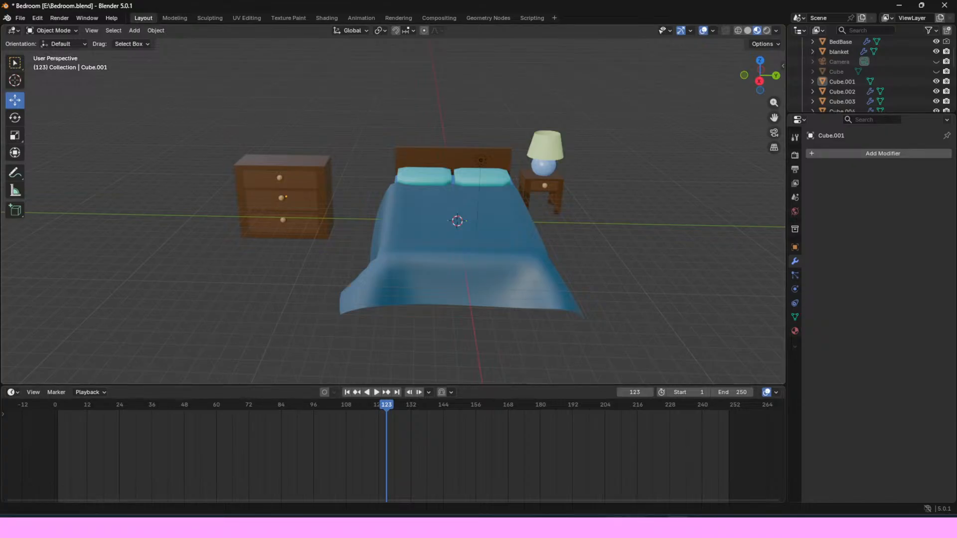
left_click(656, 525)
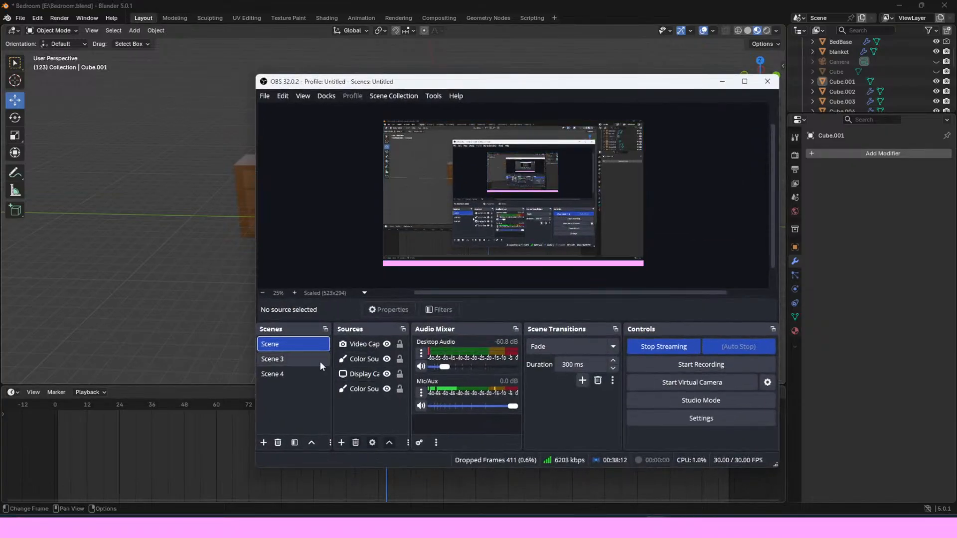
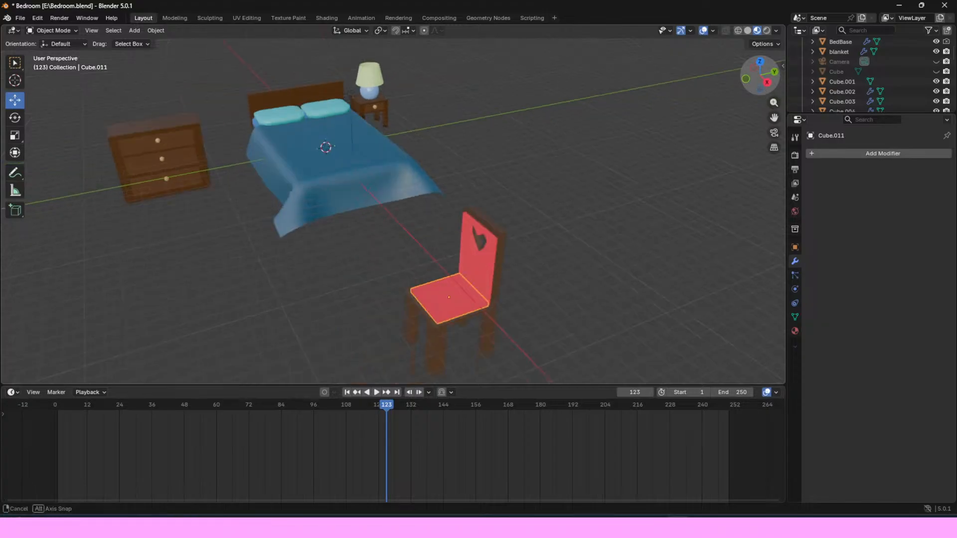
Step: Select the chair's backrest with the heart cutout, open its mesh for editing in the Modeling workspace and frame it
left_click(489, 250)
mouse_move(759, 75)
left_mouse_down()
mouse_move(708, 80)
mouse_move(832, 80)
mouse_move(745, 80)
mouse_move(777, 80)
left_mouse_up()
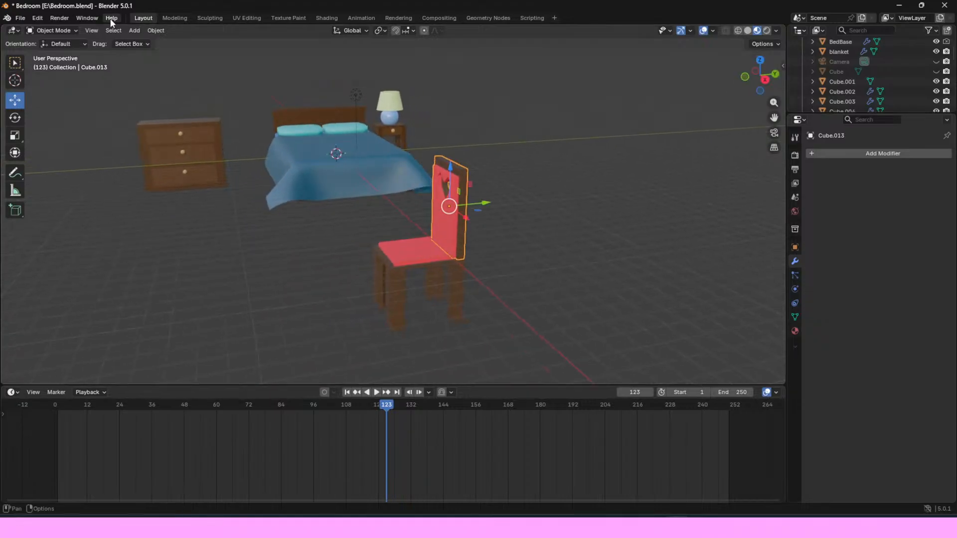
left_click(174, 18)
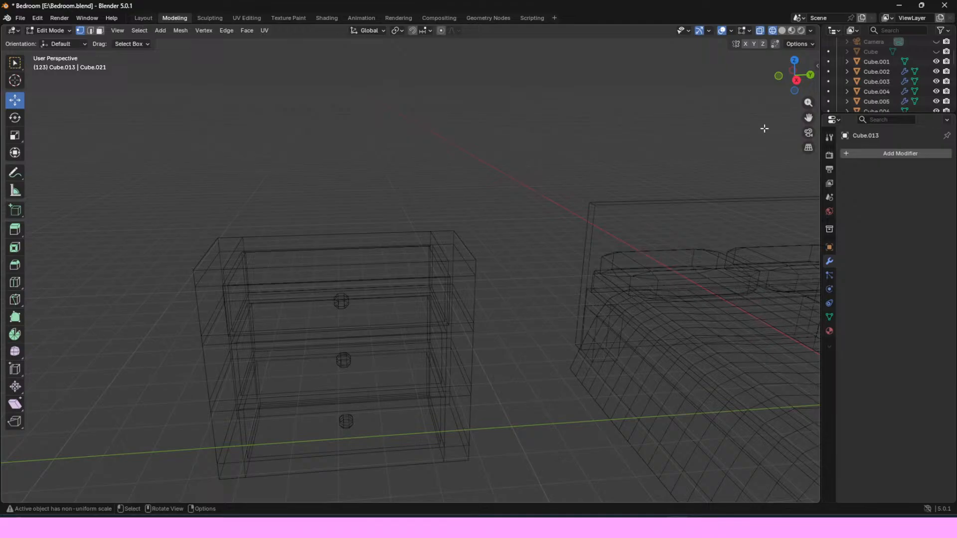
left_click_drag(809, 118, 401, 16)
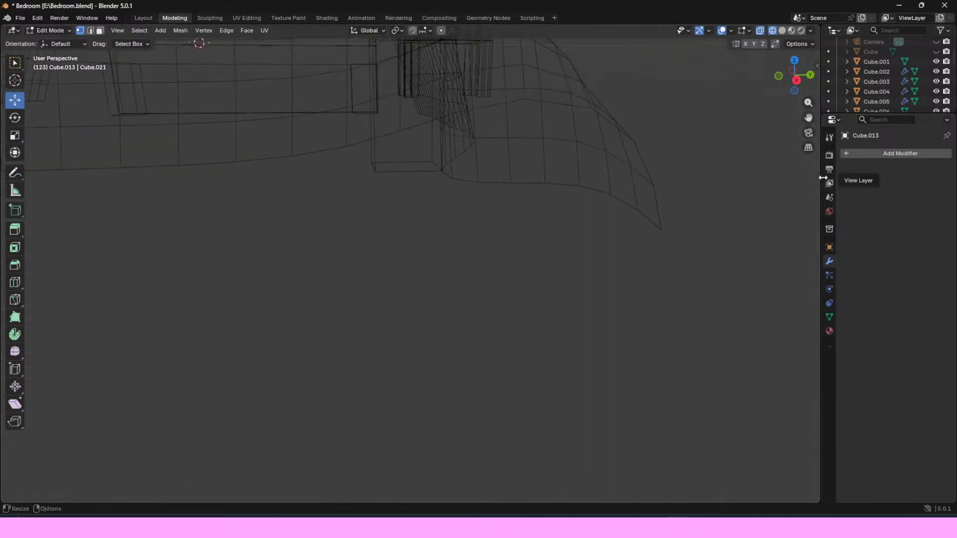
key("KP_Decimal")
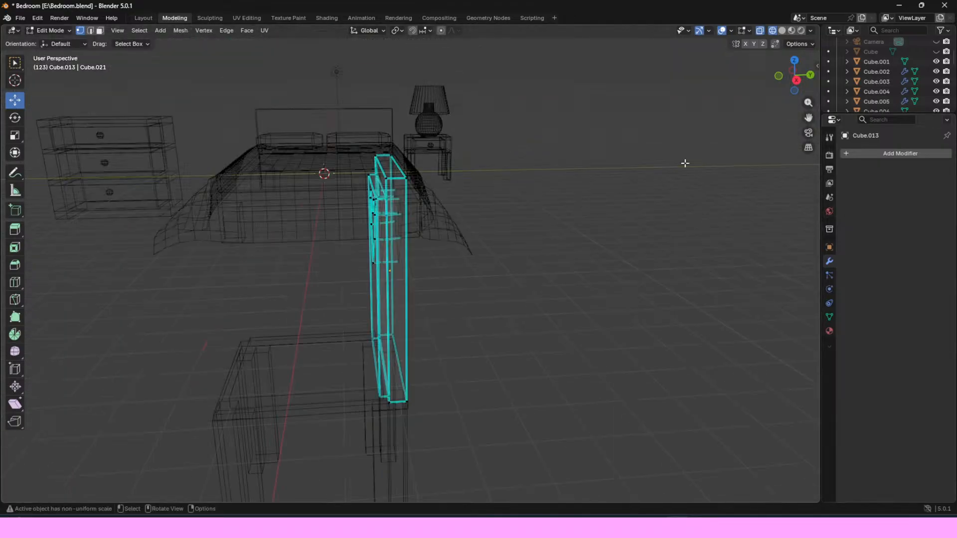
mouse_move(791, 75)
left_mouse_down()
mouse_move(767, 75)
mouse_move(817, 82)
mouse_move(791, 80)
left_mouse_up()
Step: Try selecting vertices on both sides of the heart cutout in the chair's backrest
left_click(434, 243)
left_click(442, 232)
left_click_drag(794, 75, 771, 80)
left_click_drag(808, 118, 558, 108)
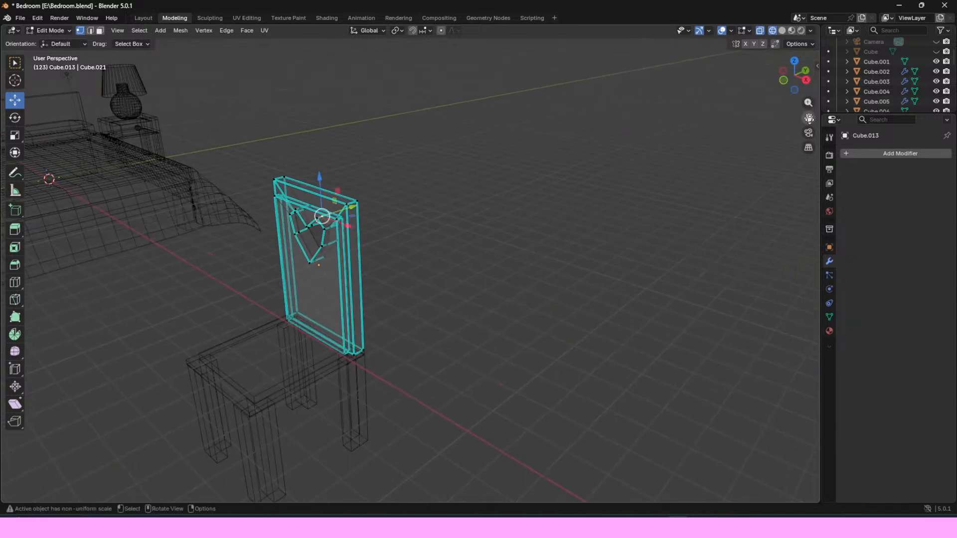
left_click_drag(789, 87, 738, 141)
scroll(599, 249, "up", 9)
scroll(599, 249, "down", 9)
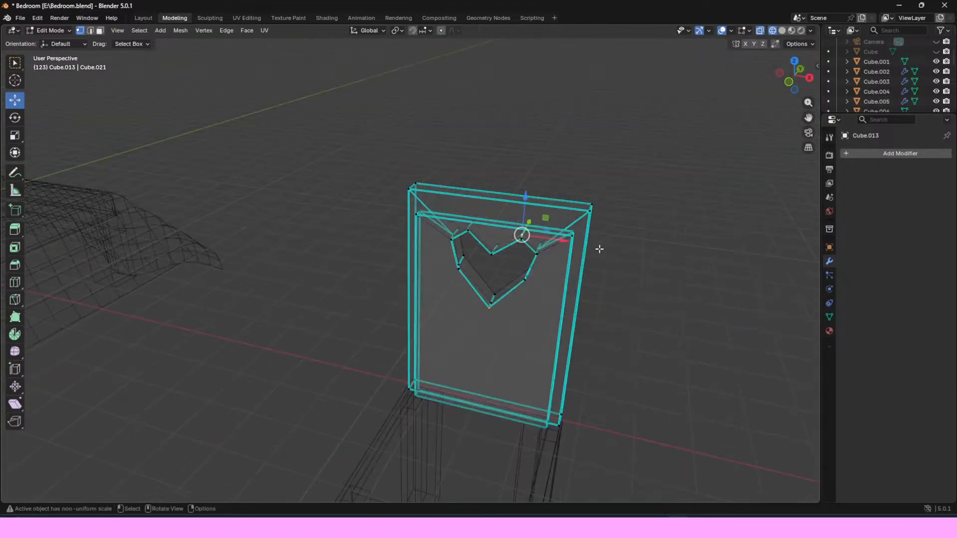
left_click(536, 253)
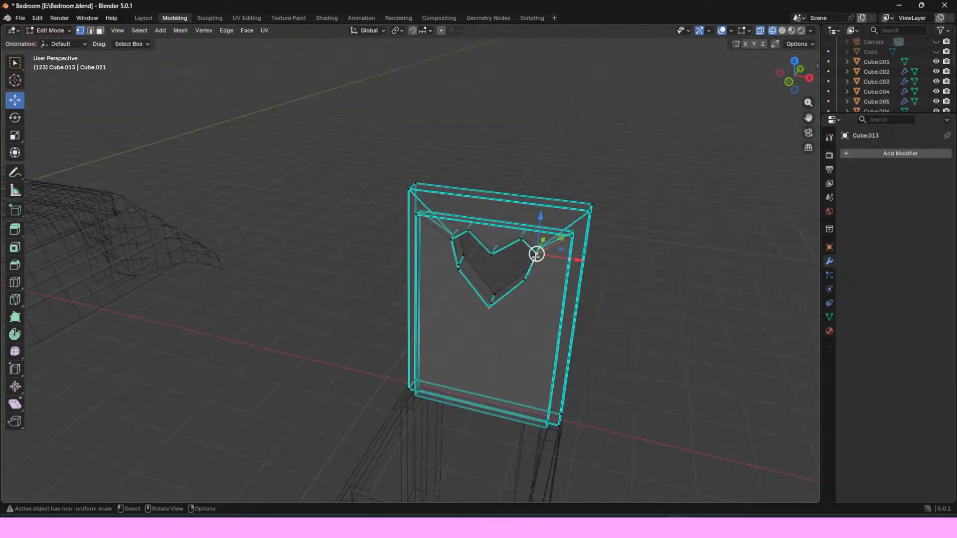
mouse_move(794, 75)
left_mouse_down()
mouse_move(772, 76)
mouse_move(796, 74)
left_mouse_up()
left_click(456, 195, "shift")
left_click(452, 201, "shift")
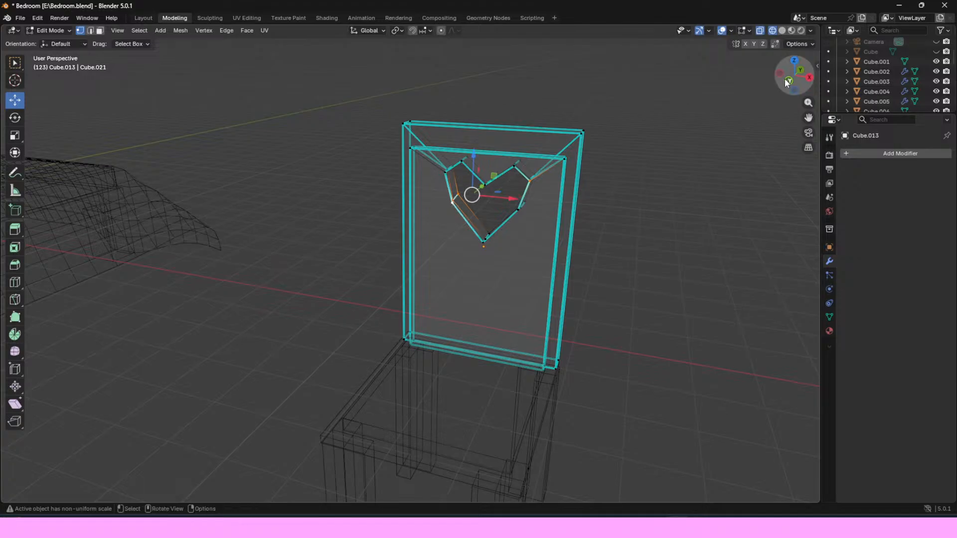
Step: Try selecting individual vertices along the upper-left edge of the heart cutout, and clear the selection
left_click_drag(789, 83, 777, 85)
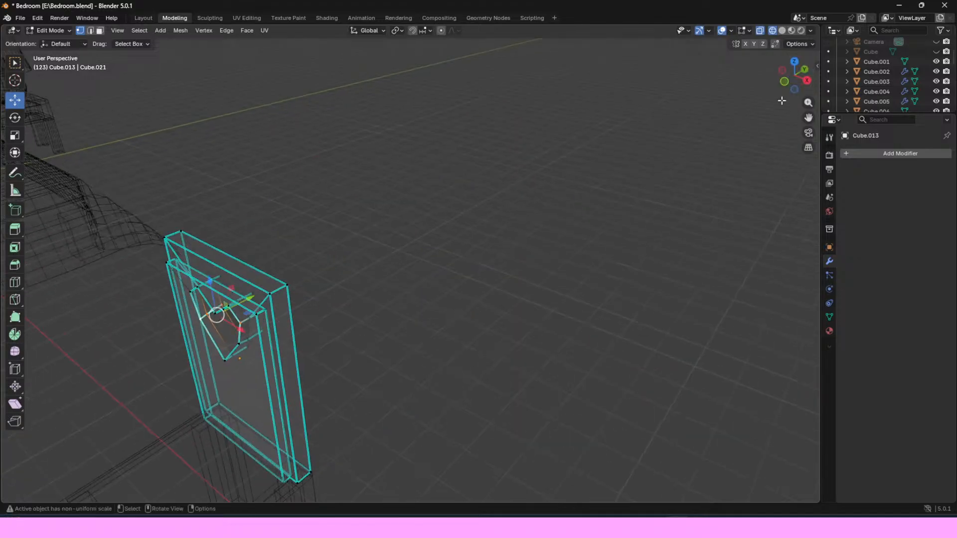
left_click_drag(808, 118, 914, 115)
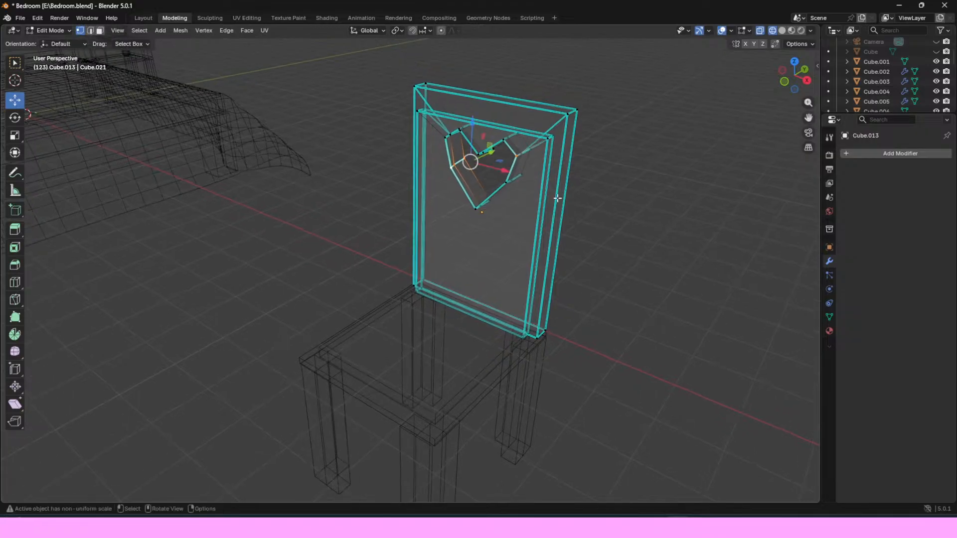
left_click(454, 170, "shift")
left_click(453, 169, "shift")
left_click(465, 160)
left_click(460, 132)
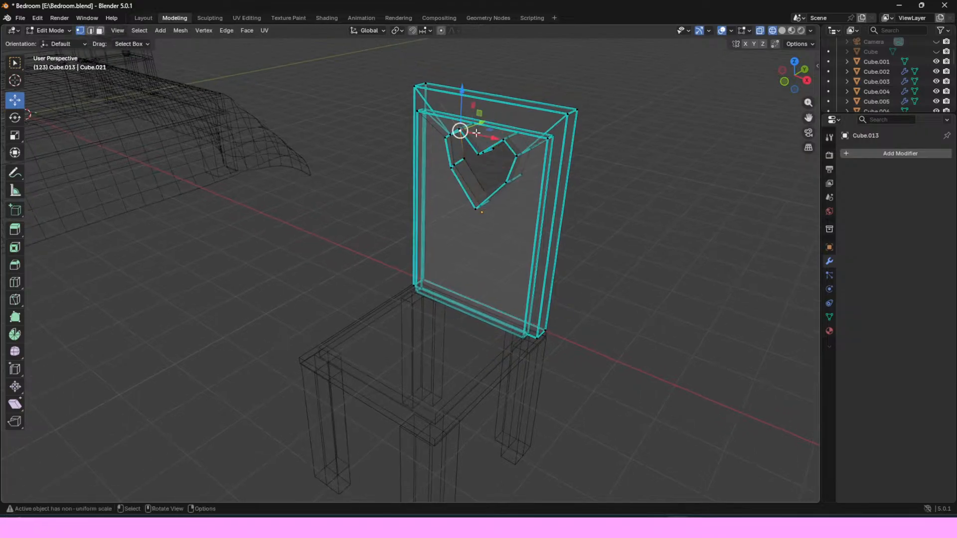
left_click(705, 78)
mouse_move(781, 86)
left_mouse_down()
mouse_move(763, 94)
mouse_move(774, 89)
left_mouse_up()
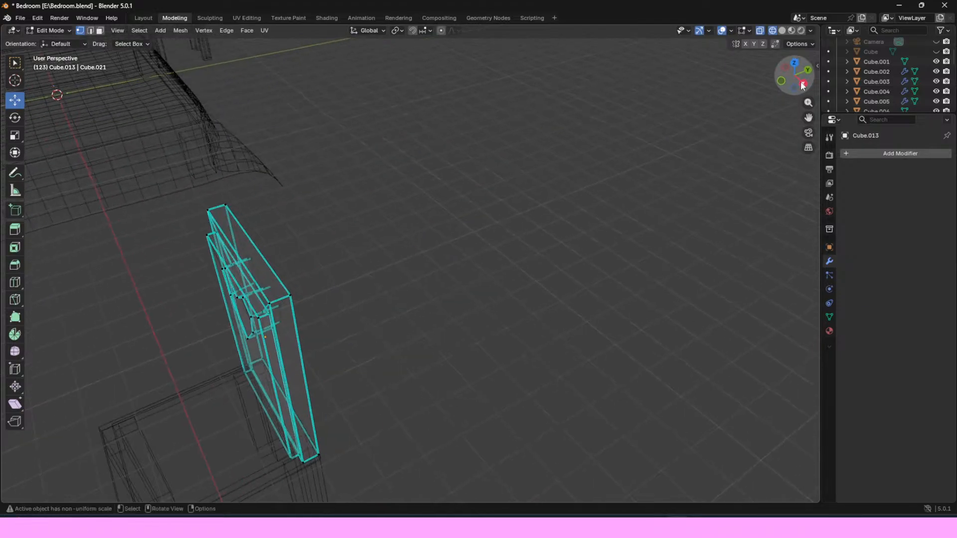
Step: Return to the Layout workspace and check the mesh and materials listed under the backrest object Cube.013
left_click(148, 18)
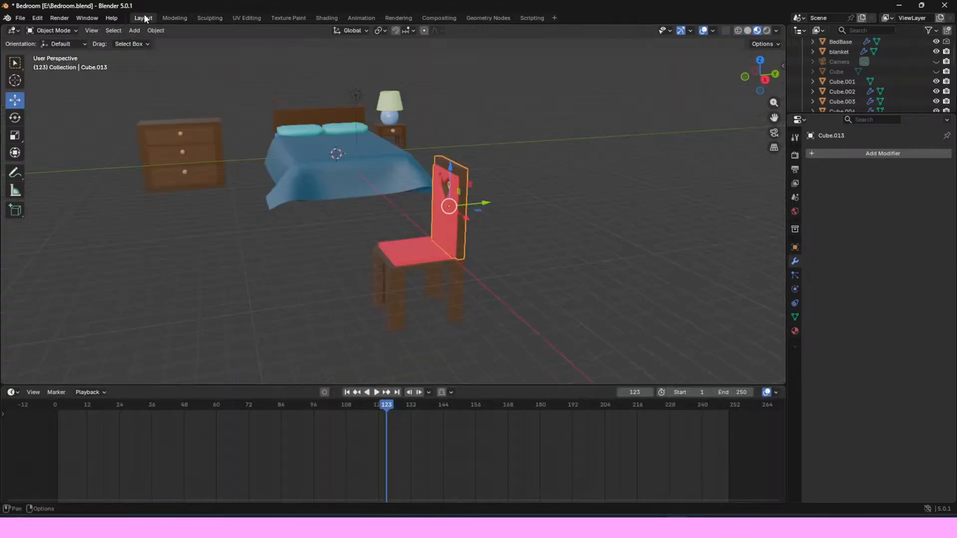
scroll(832, 90, "down", 10)
scroll(843, 86, "up", 4)
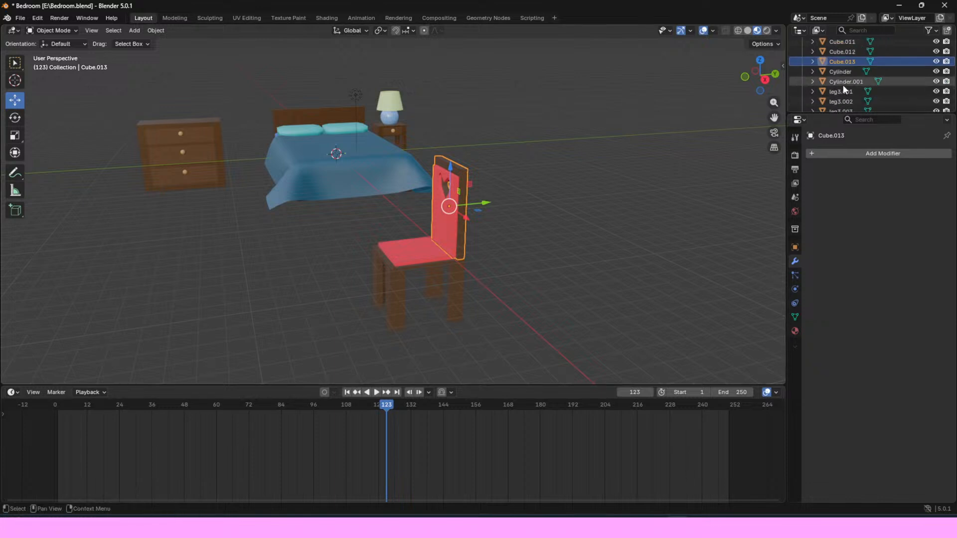
left_click(812, 61)
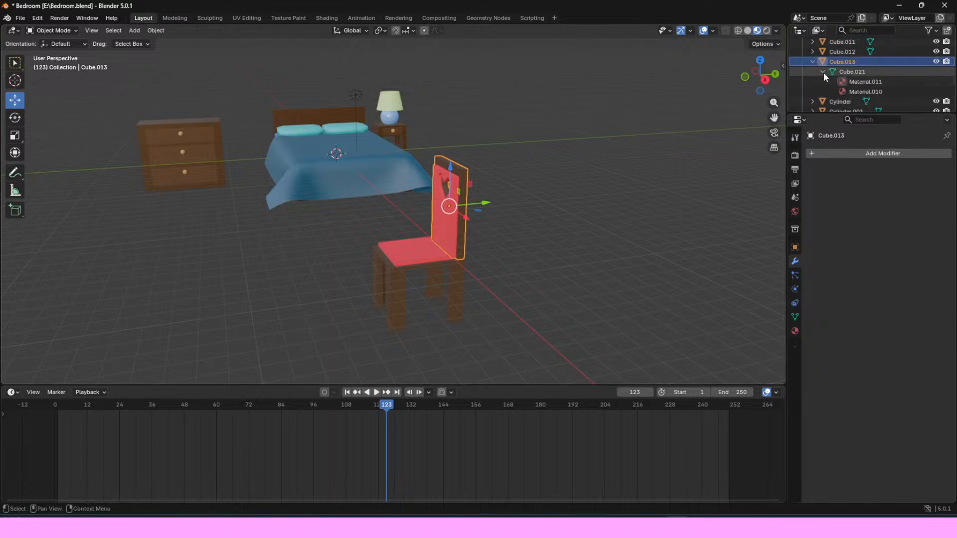
left_click(813, 61)
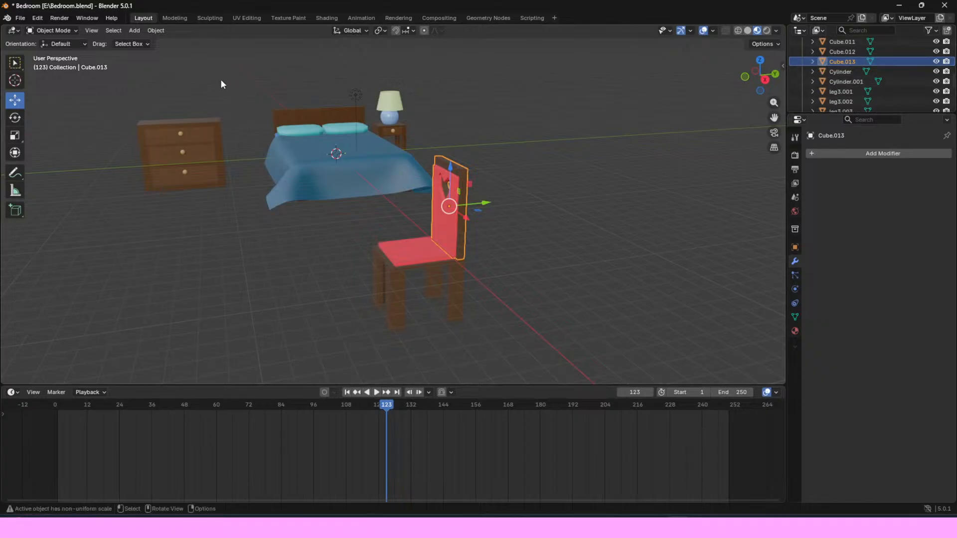
Step: Separate the backrest's mesh by material in the Modeling workspace, splitting the red panel from the wooden back
left_click(174, 18)
middle_click_drag(289, 259, 353, 293)
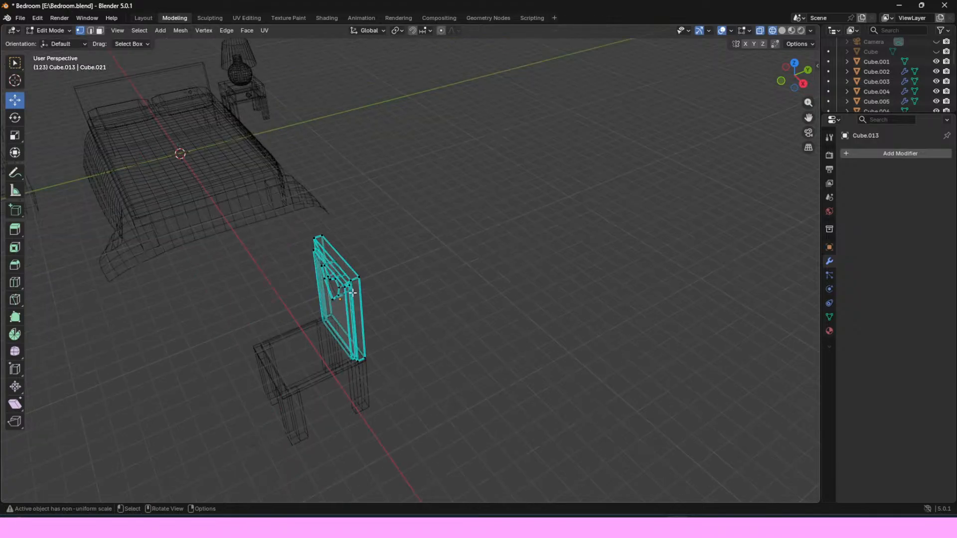
key("p")
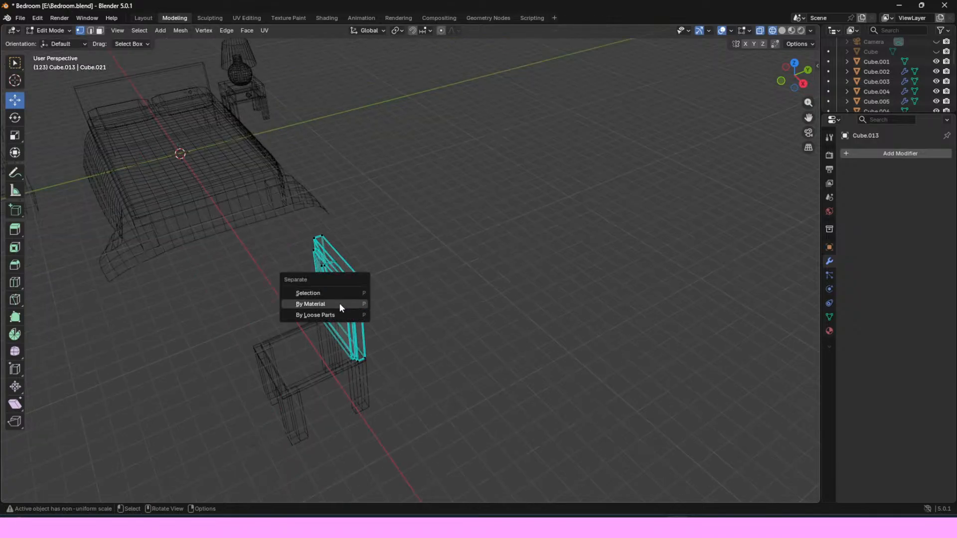
left_click(339, 303)
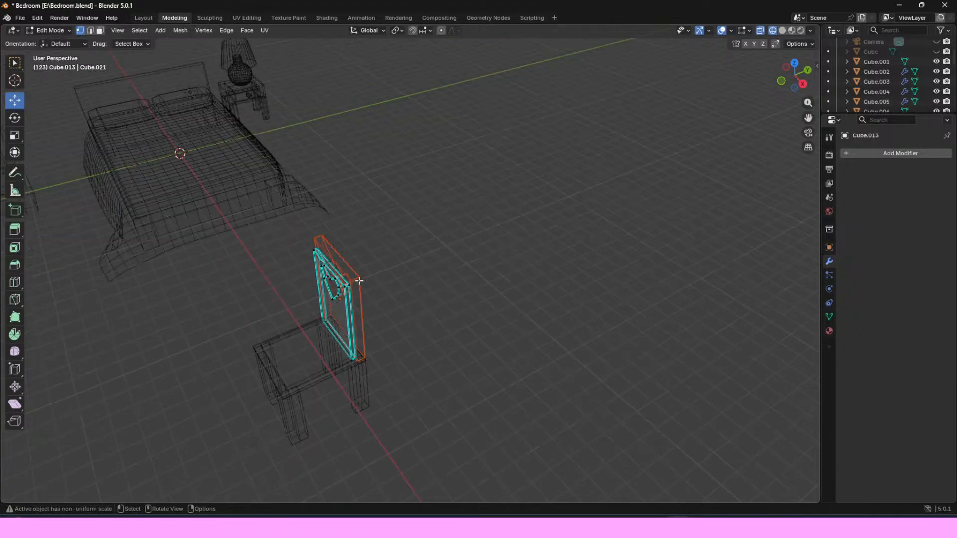
left_click_drag(795, 83, 790, 84)
Step: Select only the red backrest panel in the Layout workspace and delete it, keeping the wooden back
left_click(143, 17)
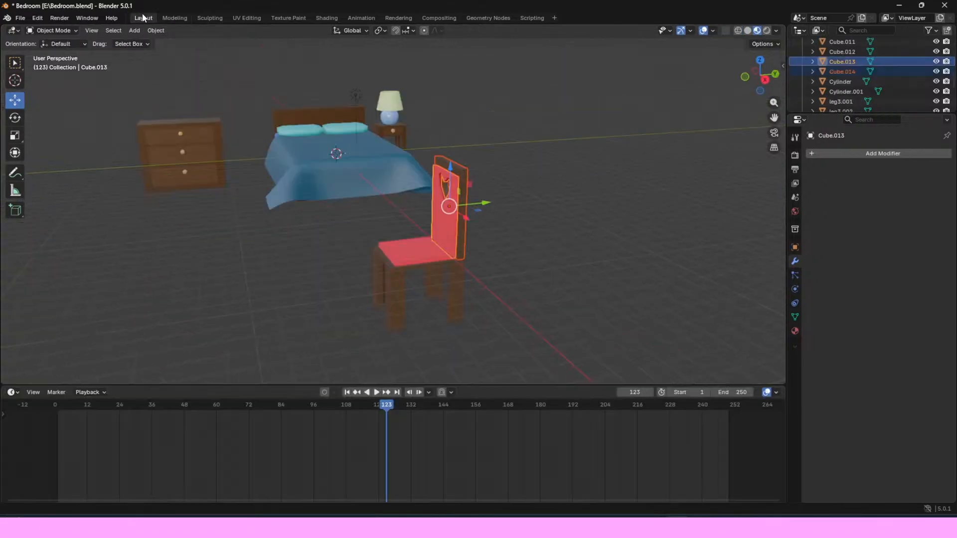
left_click(445, 198)
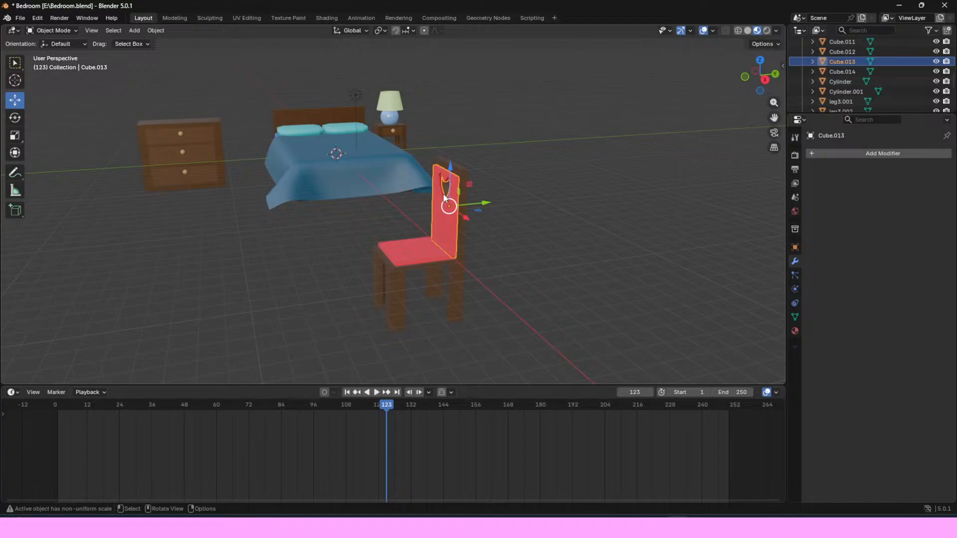
key("Delete")
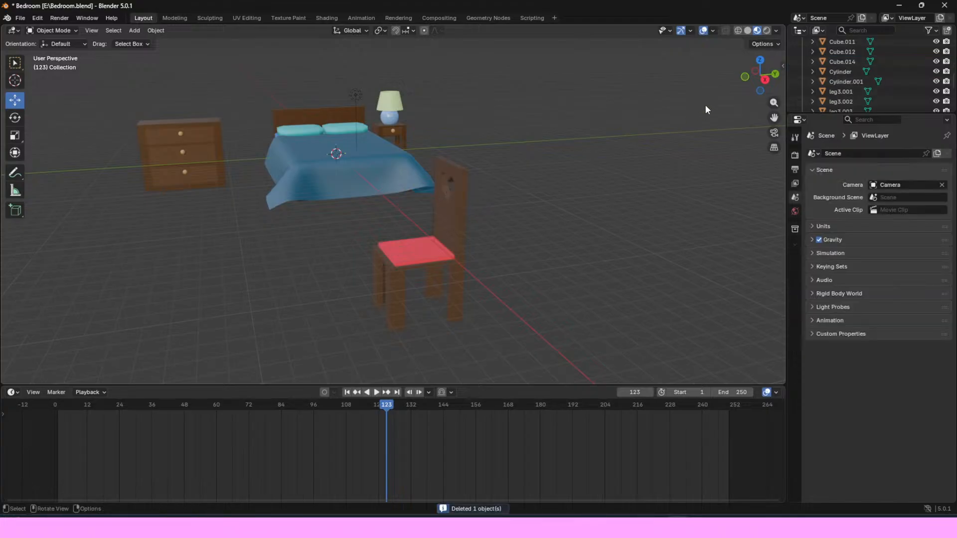
left_click_drag(749, 70, 643, 76)
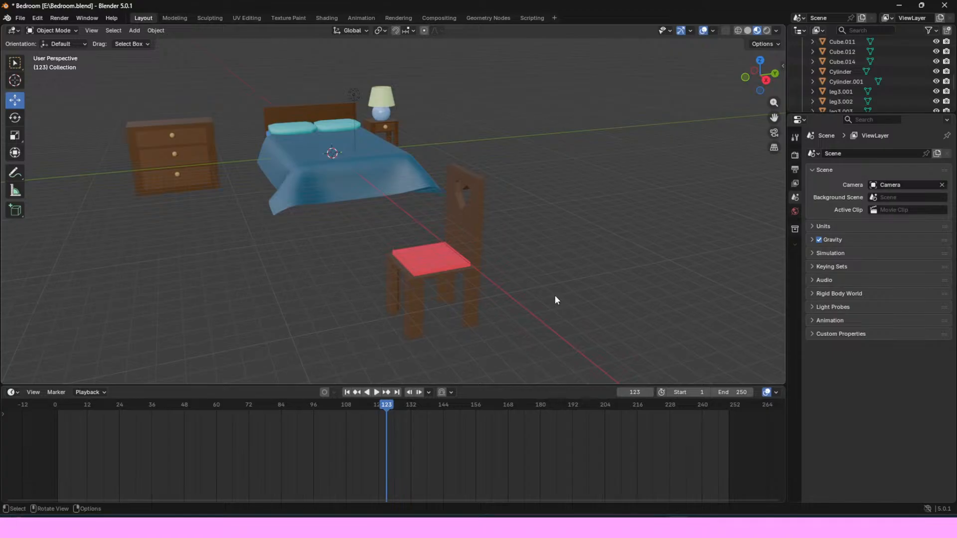
Step: Select the chair's wooden seat frame and look through the existing materials offered for it, closing the list without choosing one
left_click(416, 265)
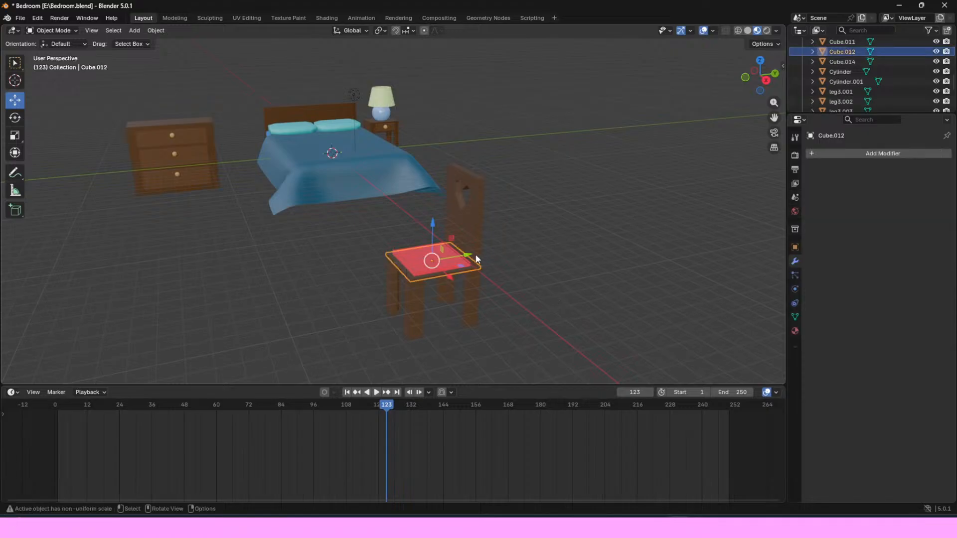
mouse_move(759, 75)
left_mouse_down()
mouse_move(747, 76)
mouse_move(762, 72)
left_mouse_up()
left_click(795, 331)
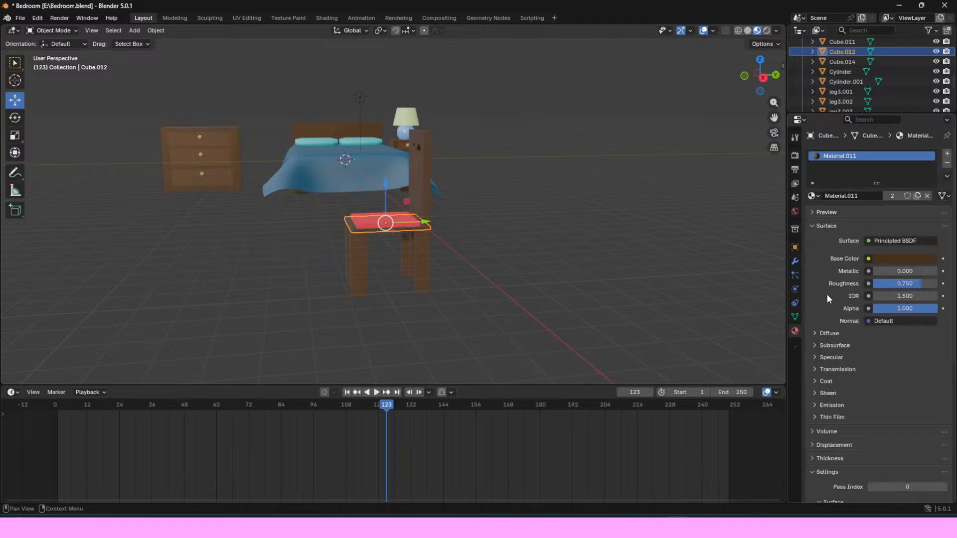
left_click(811, 197)
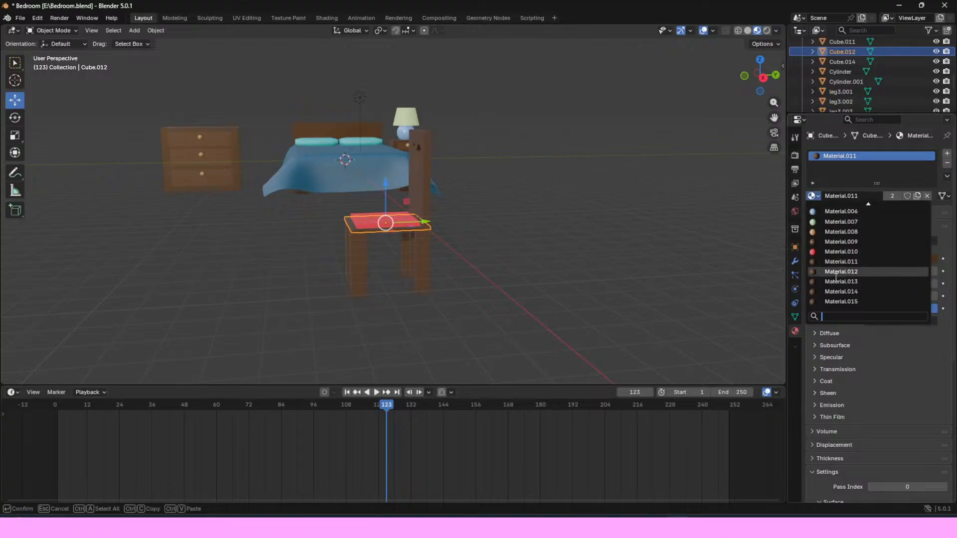
key("Up")
key("Up")
key("Up")
key("Up")
key("Up")
key("Up")
key("Up")
key("Up")
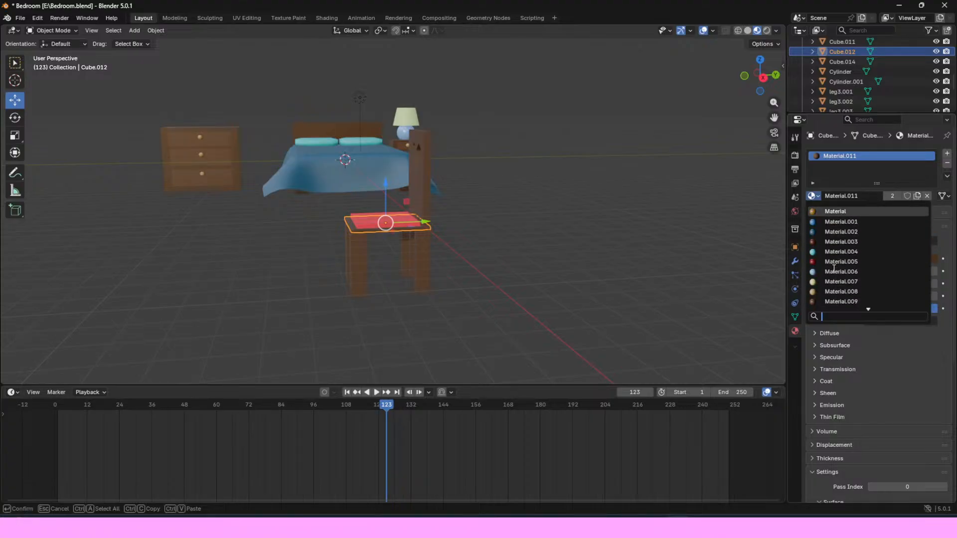
scroll(837, 279, "down", 6)
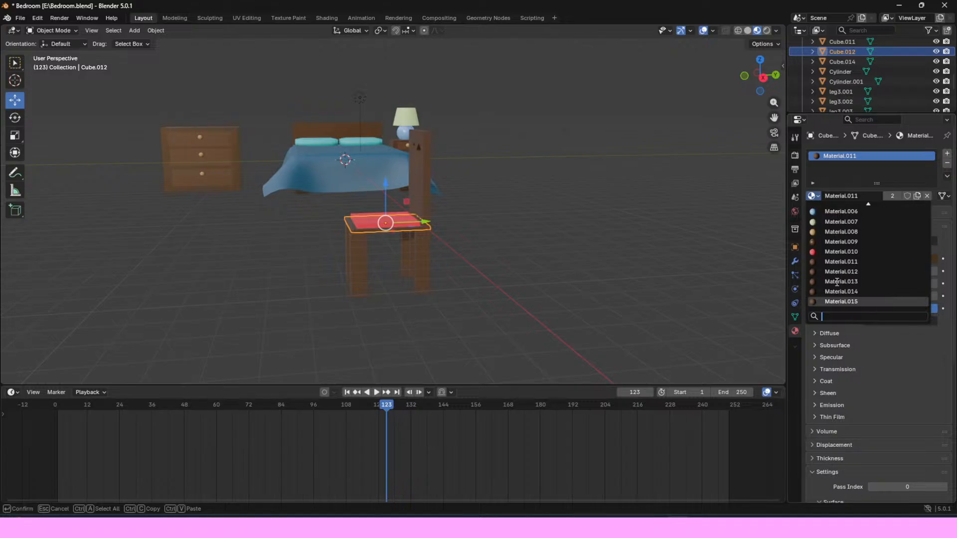
key("Escape")
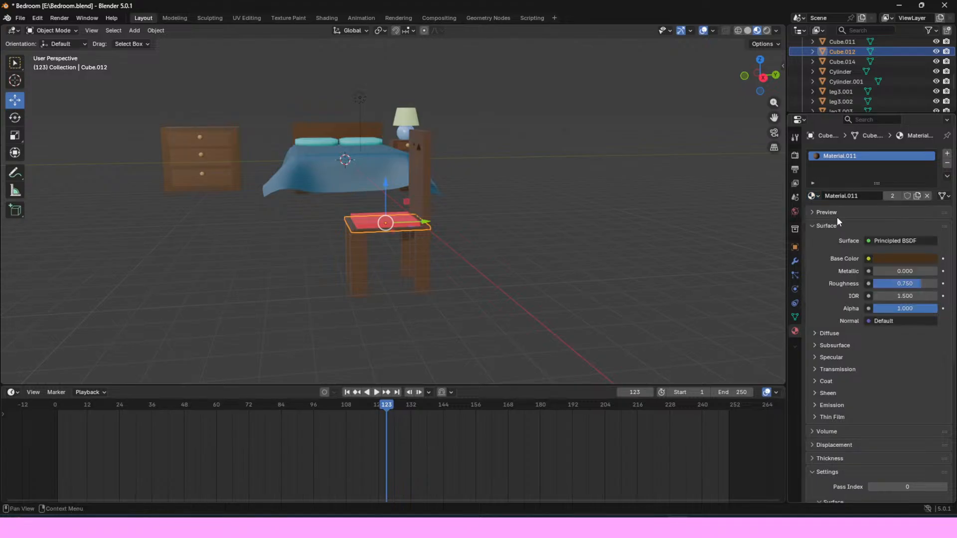
left_click(811, 211)
left_click(811, 211)
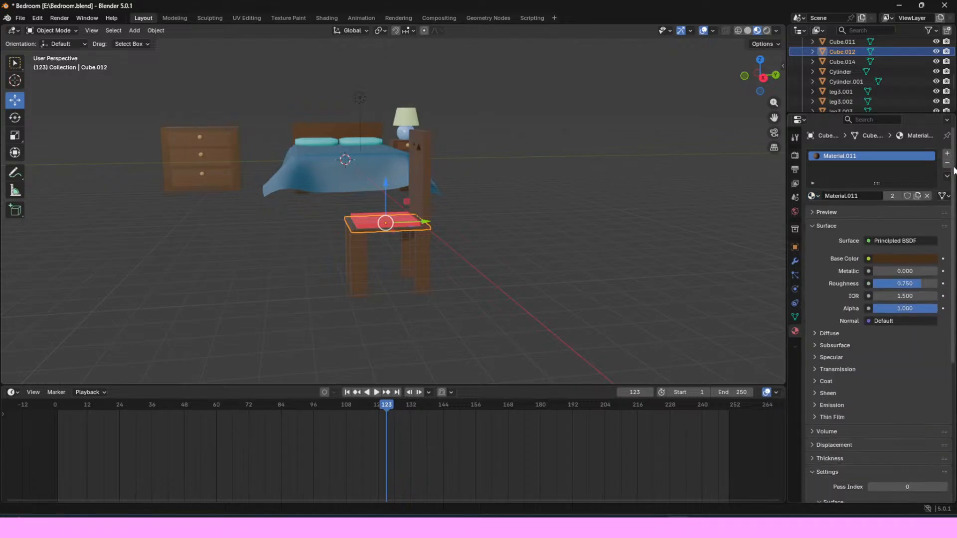
Step: Replace the red seat cushion's material with the existing blue Material.001 and deselect the cushion
left_click(384, 221)
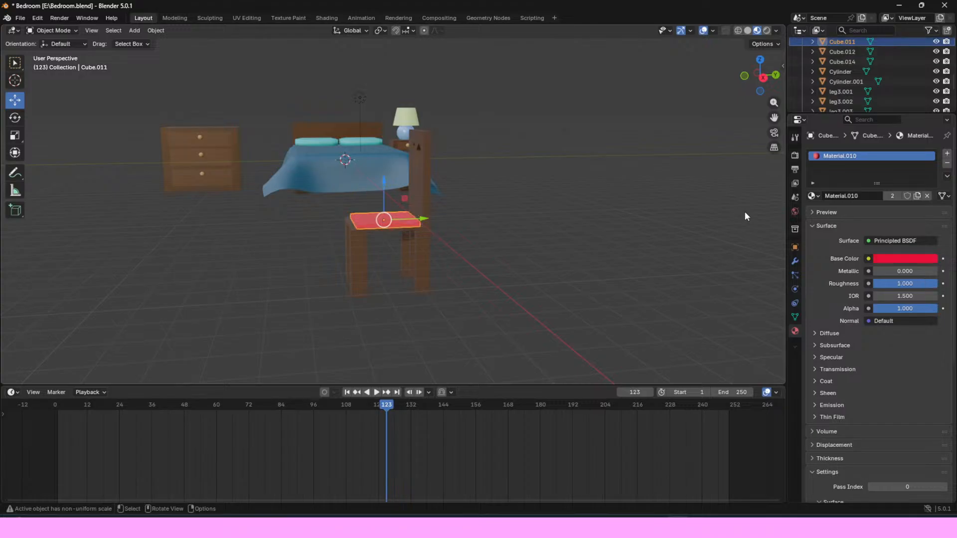
left_click(813, 196)
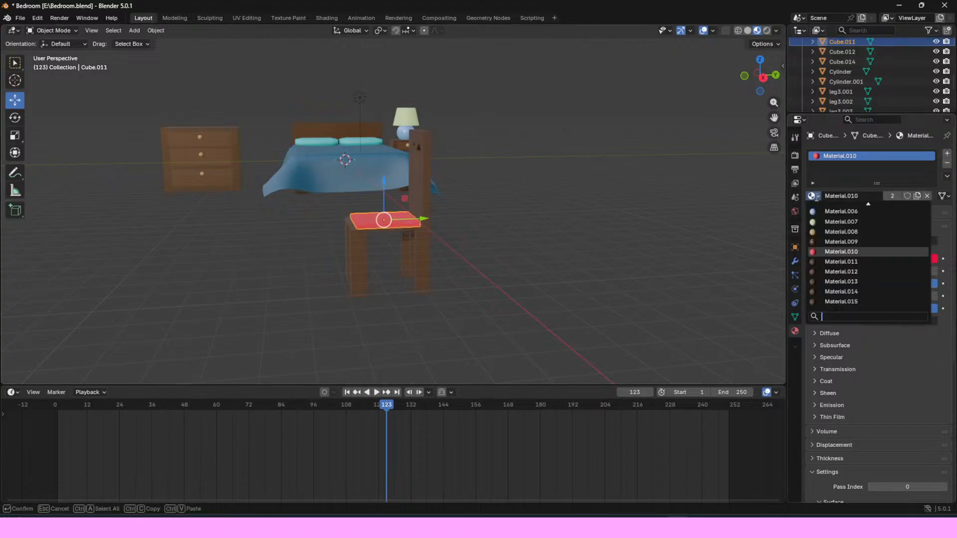
scroll(830, 249, "up", 4)
scroll(830, 249, "down", 4)
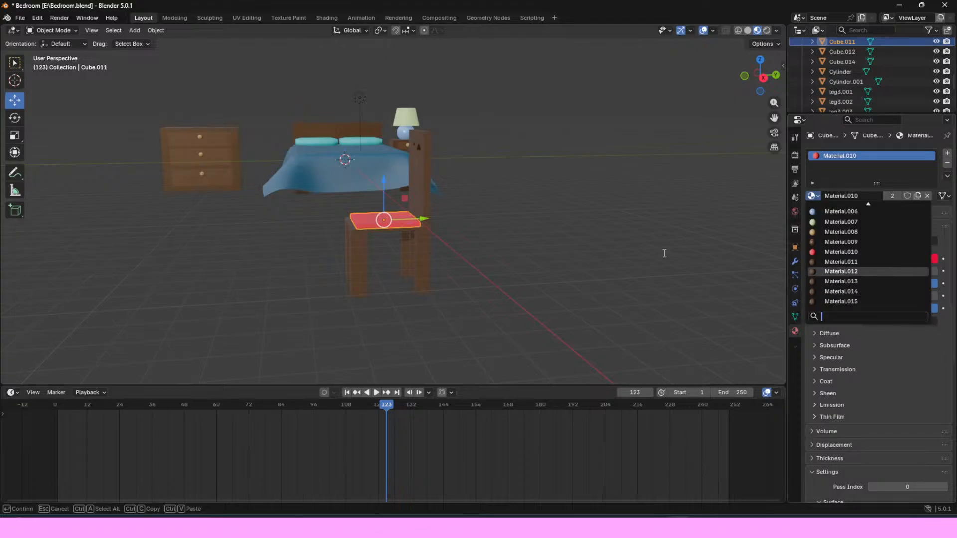
scroll(877, 266, "up", 6)
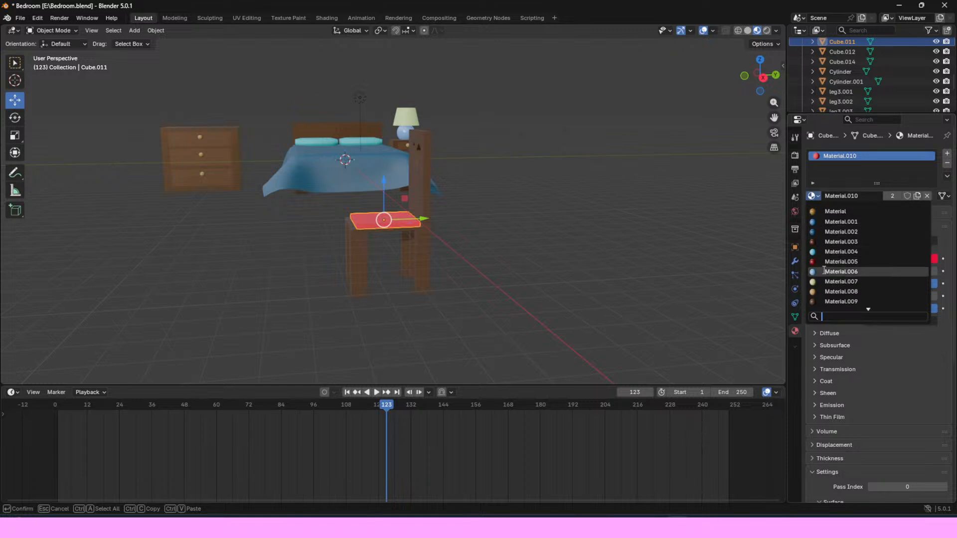
left_click(828, 222)
left_click(574, 243)
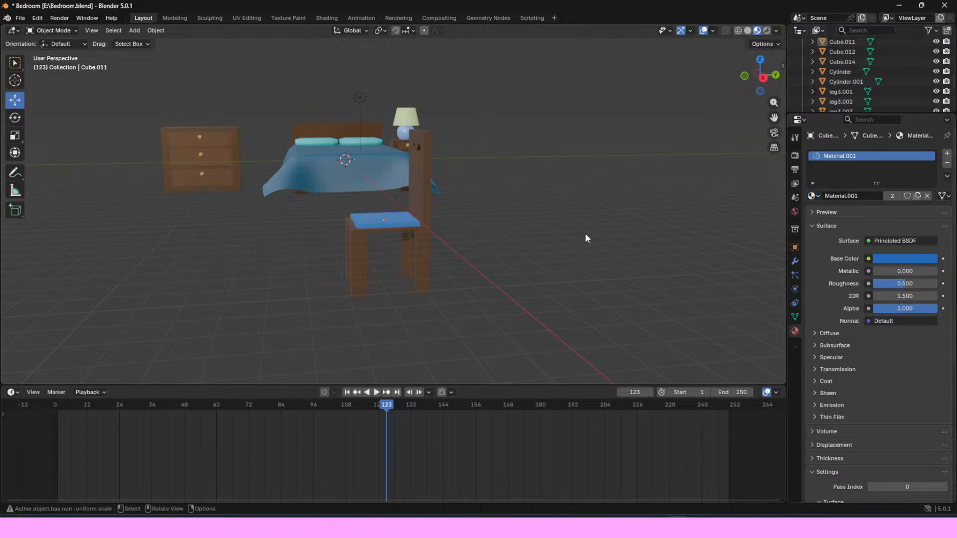
Step: Select the chair's wooden backrest and open its mesh for editing in the Modeling workspace
mouse_move(763, 94)
left_mouse_down()
mouse_move(780, 88)
mouse_move(777, 107)
mouse_move(750, 76)
mouse_move(780, 79)
mouse_move(768, 81)
left_mouse_up()
left_click(489, 211)
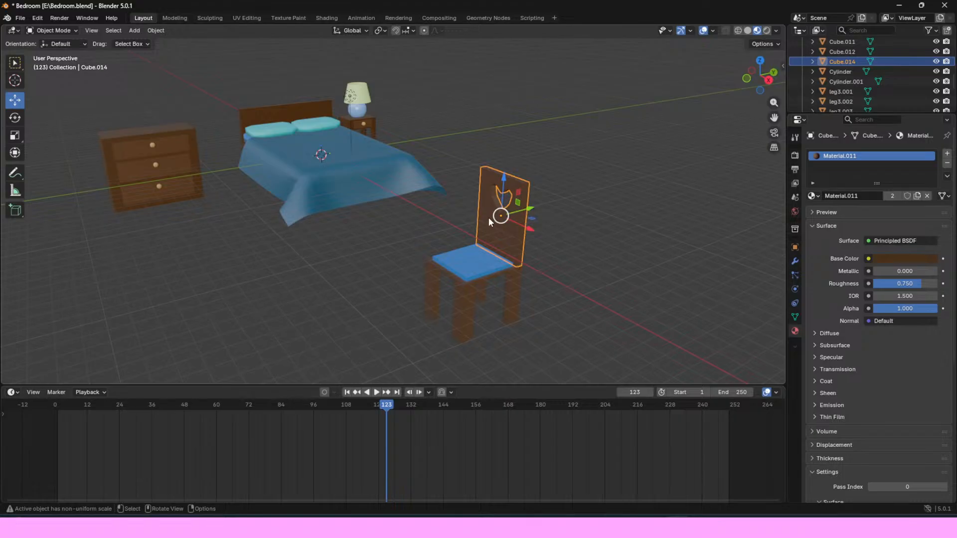
left_click(175, 18)
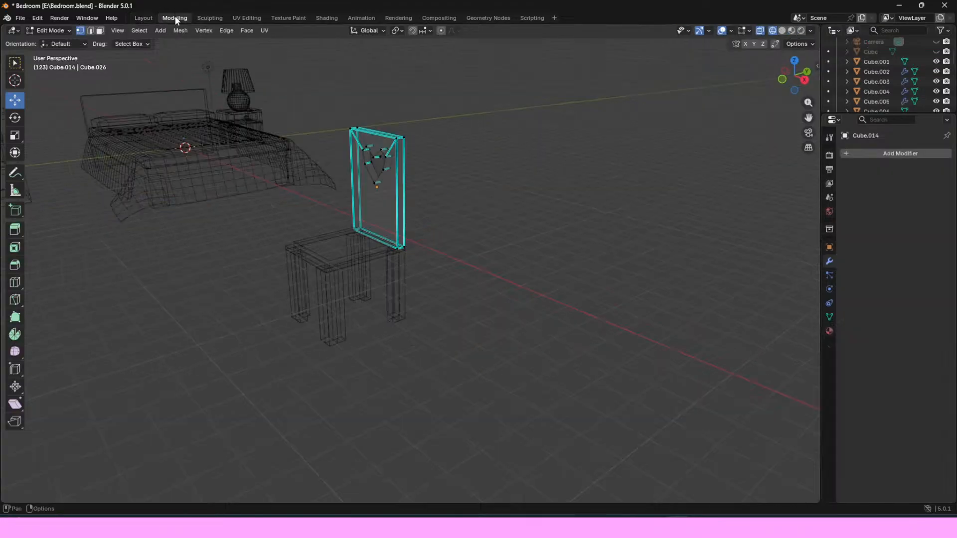
left_click_drag(803, 83, 780, 80)
left_click_drag(808, 118, 955, 169)
scroll(588, 150, "up", 5)
left_click_drag(811, 79, 750, 79)
Step: Select the heart cutout's outline vertices on both sides of the backrest and try to fill them with a face
left_click(417, 112)
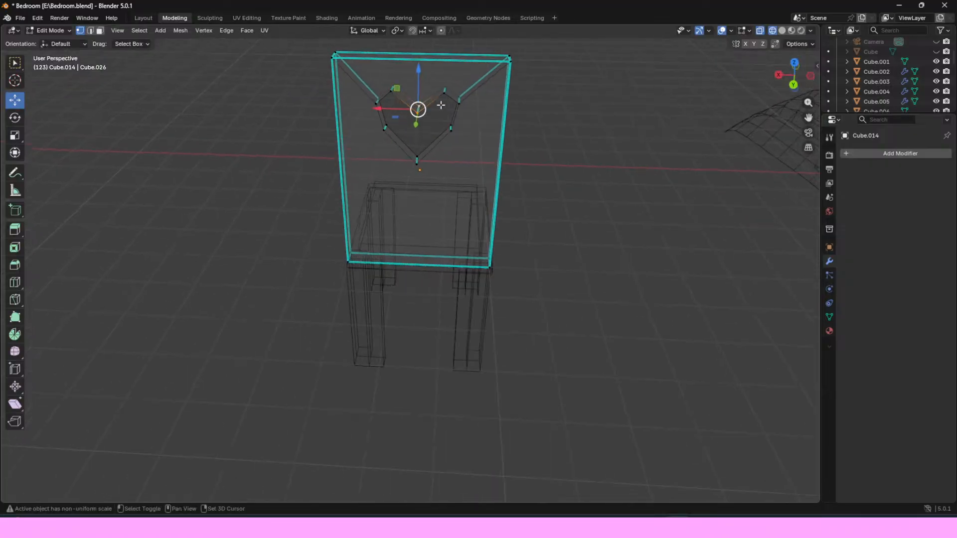
left_click(449, 89, "shift")
left_click(448, 87, "shift")
left_click(459, 98, "shift")
left_click(458, 105, "shift")
left_click(448, 125, "shift")
left_click(450, 131, "shift")
left_click(418, 156, "shift")
left_click(413, 160, "shift")
left_click(386, 126, "shift")
left_click(384, 129, "shift")
left_click(377, 104, "shift")
left_click(381, 97, "shift")
left_click(392, 88, "shift")
left_click(391, 91, "shift")
key("f")
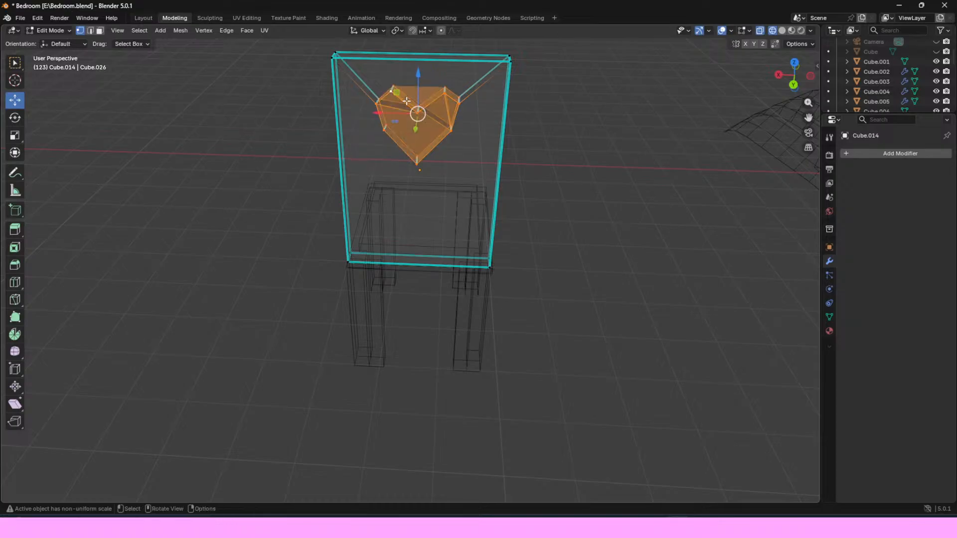
Step: Undo the heart fill and step back through the outline vertex selections
key("ctrl+z")
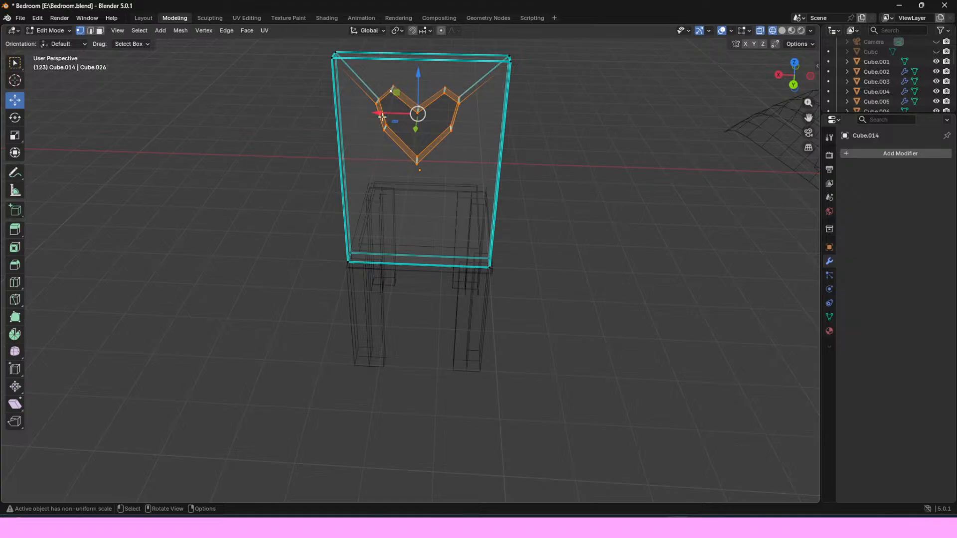
key("ctrl+z")
key("ctrl+z")
key("ctrl+z")
key("ctrl+z")
key("ctrl+z")
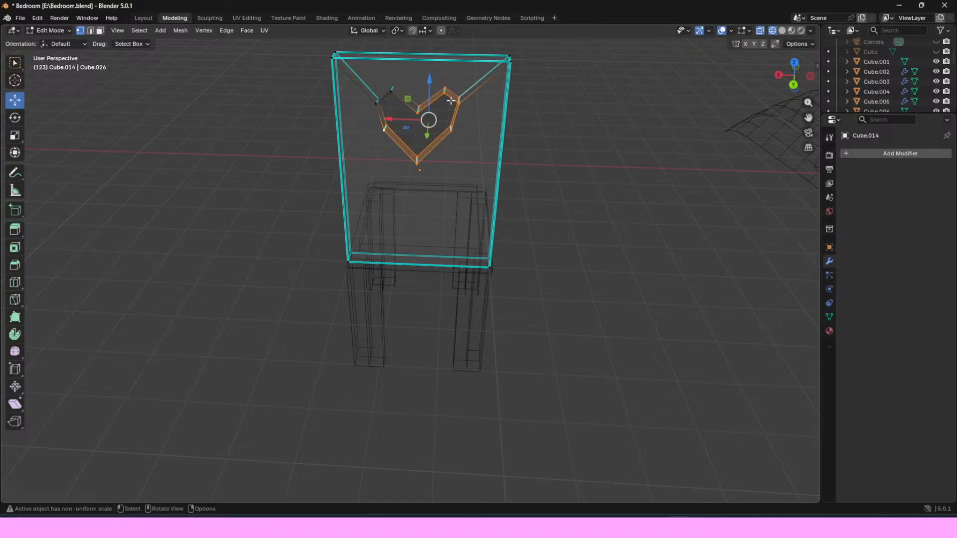
key("ctrl+z")
key("ctrl+z")
key("ctrl+z")
key("ctrl+z")
key("ctrl+z")
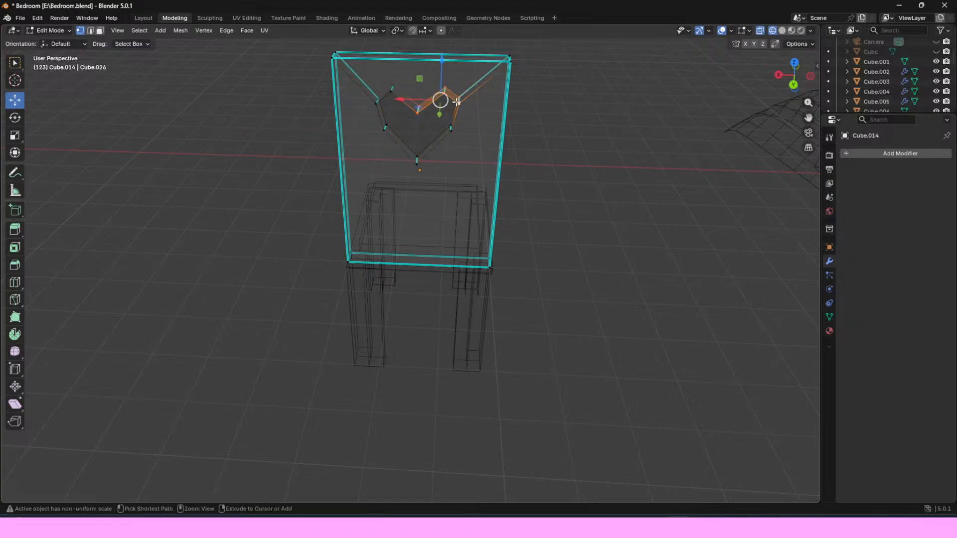
Step: Restore part of the heart selection, add more outline vertices and try filling the heart again
key("ctrl+shift+z")
key("ctrl+shift+z")
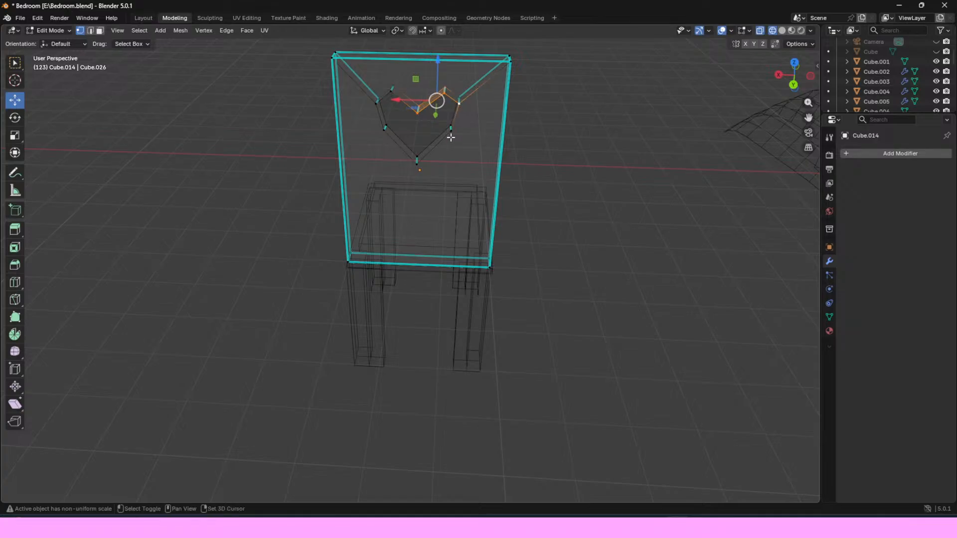
left_click(419, 162, "shift")
left_click(383, 129, "shift")
left_click(392, 90, "shift")
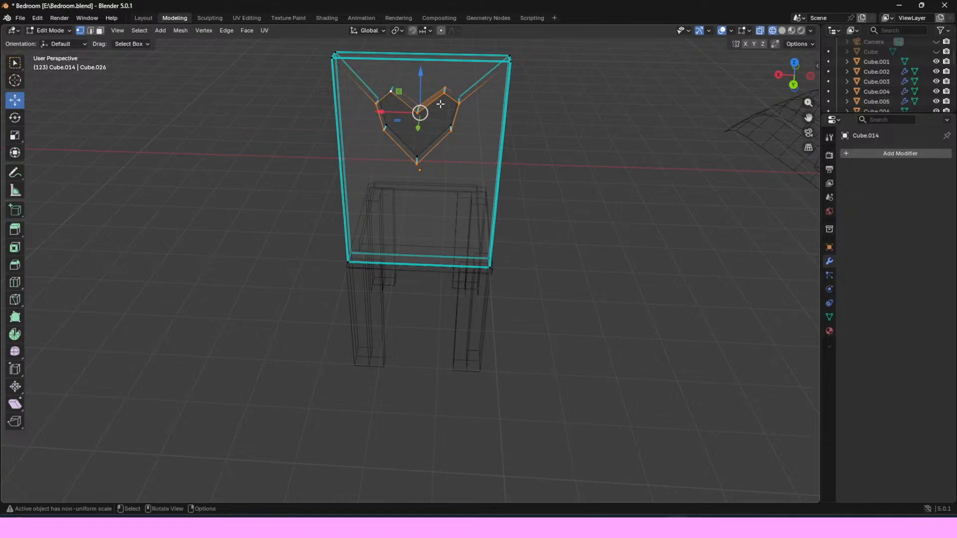
key("f")
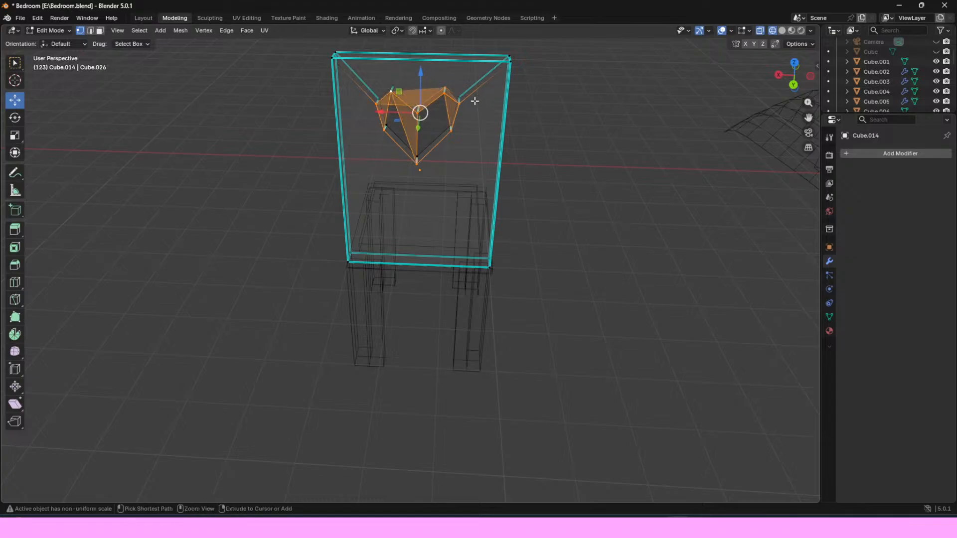
Step: Undo the second heart fill and its vertex selections, then pick a shoulder vertex of the outline again
key("ctrl+z")
key("ctrl+z")
key("ctrl+z")
key("ctrl+z")
key("ctrl+z")
key("ctrl+z")
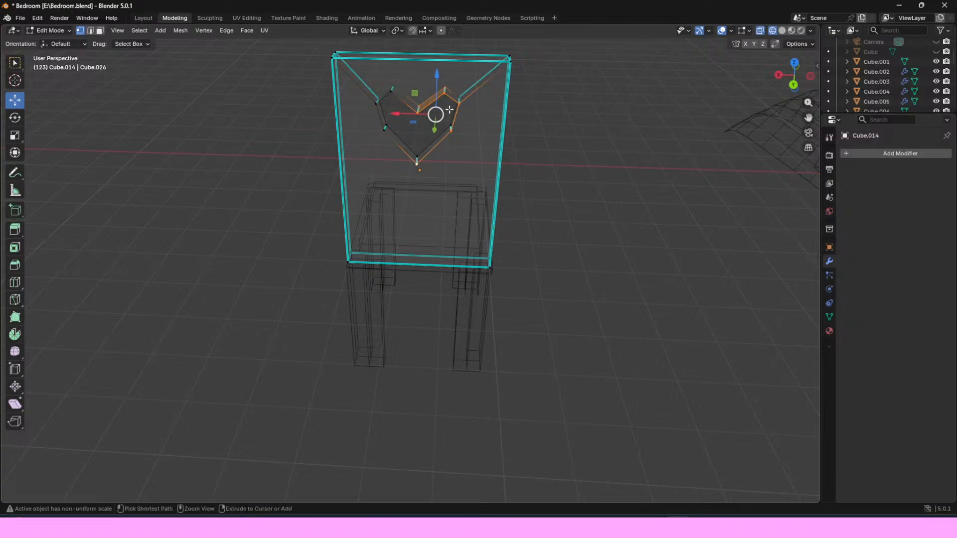
key("ctrl+z")
key("ctrl+z")
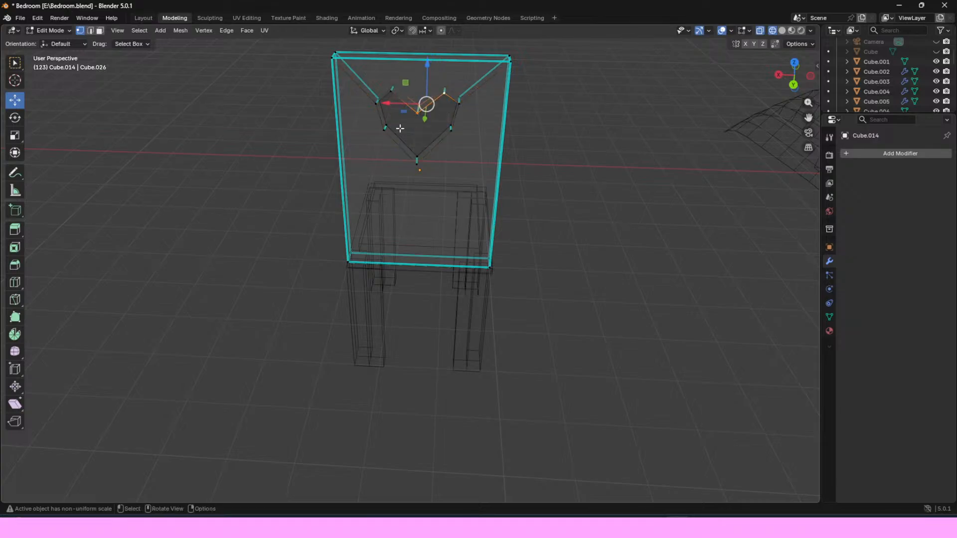
left_click(460, 105, "shift")
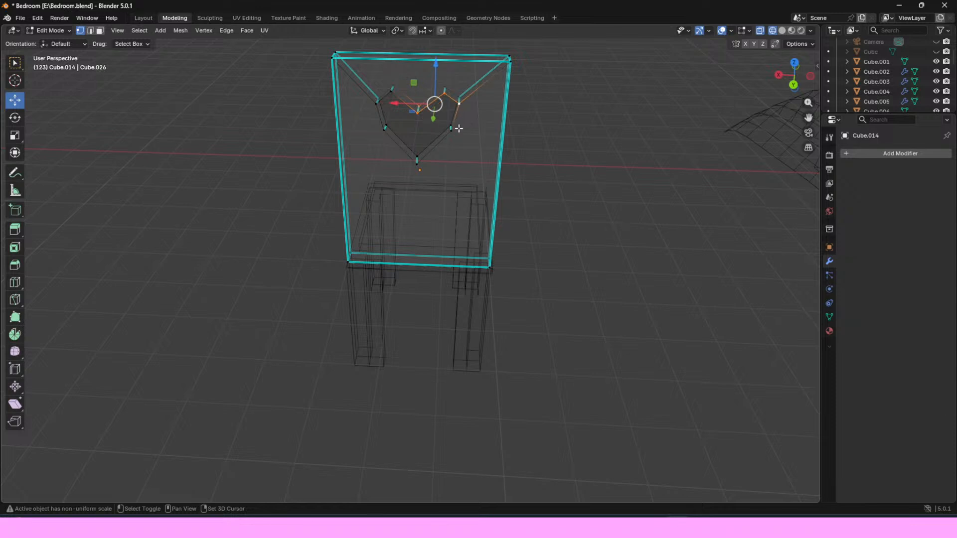
Step: Select the heart outline vertices on the backrest's rear side only and fill them with a face
left_click_drag(792, 76, 787, 78)
left_click(535, 173)
left_click(544, 183)
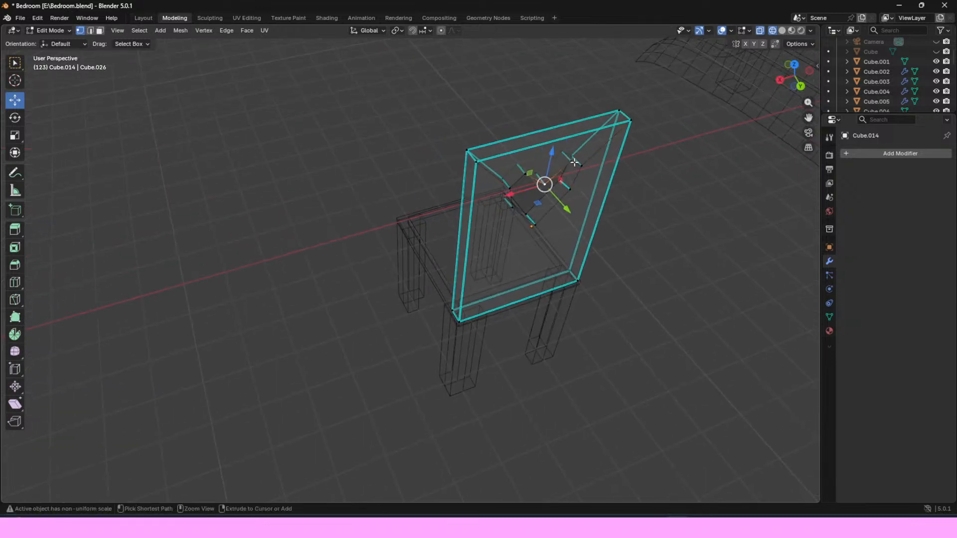
left_click(573, 162, "ctrl")
left_click(582, 166, "ctrl")
left_click(570, 188, "ctrl")
left_click(534, 225, "ctrl")
left_click(515, 206, "ctrl")
left_click(508, 189, "ctrl")
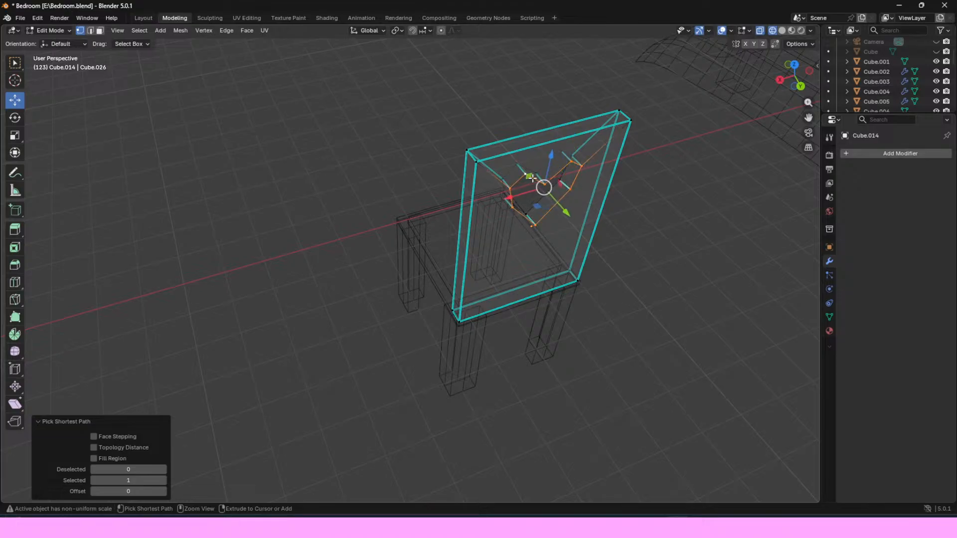
left_click_drag(797, 69, 817, 75)
key("f")
left_click_drag(808, 117, 726, 249)
Step: Switch the viewport to solid shading and inspect the heart cutout from the chair's front
left_click(782, 31)
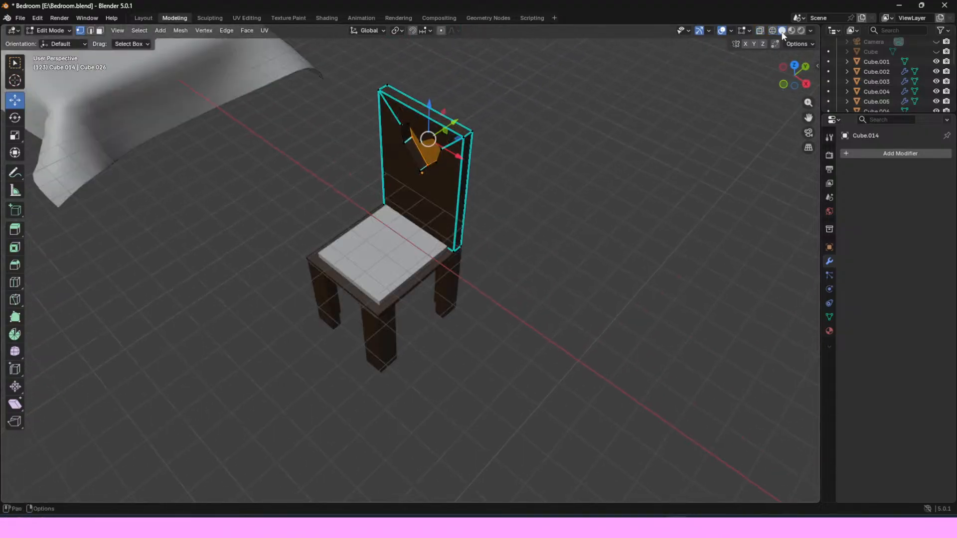
left_click_drag(793, 90, 709, 74)
left_click_drag(780, 68, 815, 92)
scroll(593, 109, "up", 2)
scroll(600, 104, "down", 1)
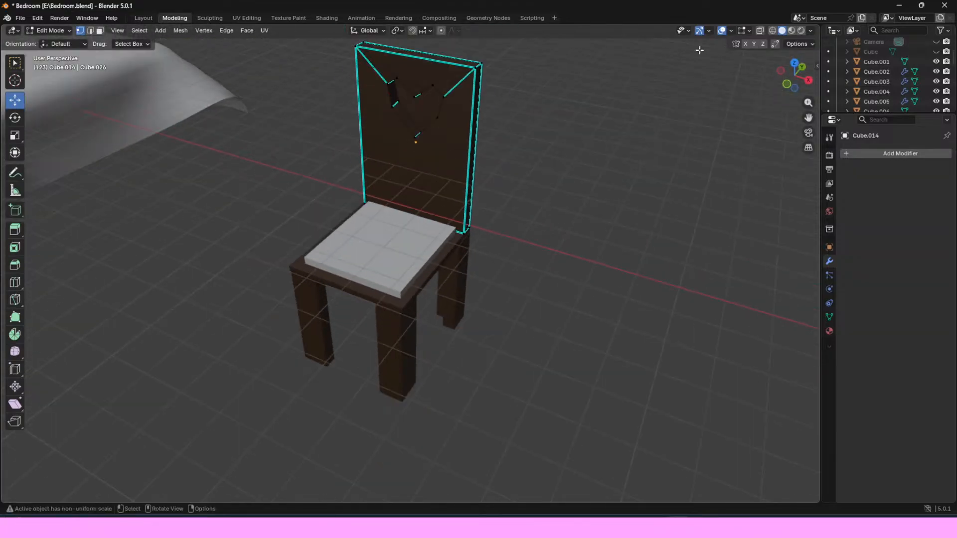
Step: Select the eight heart outline vertices on the backrest's front side and fill them with a face
left_click(395, 82)
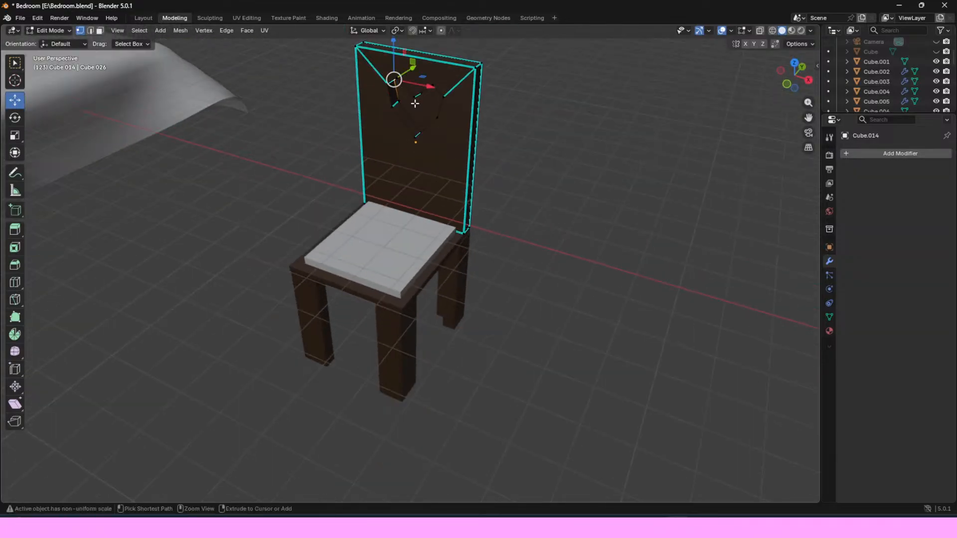
scroll(405, 78, "up", 3)
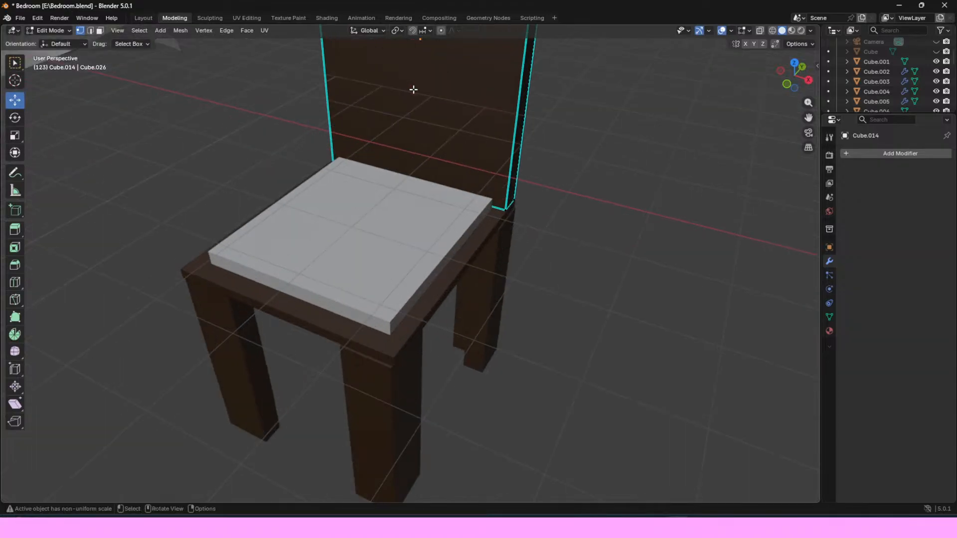
left_click_drag(808, 118, 784, 289)
left_click(354, 119)
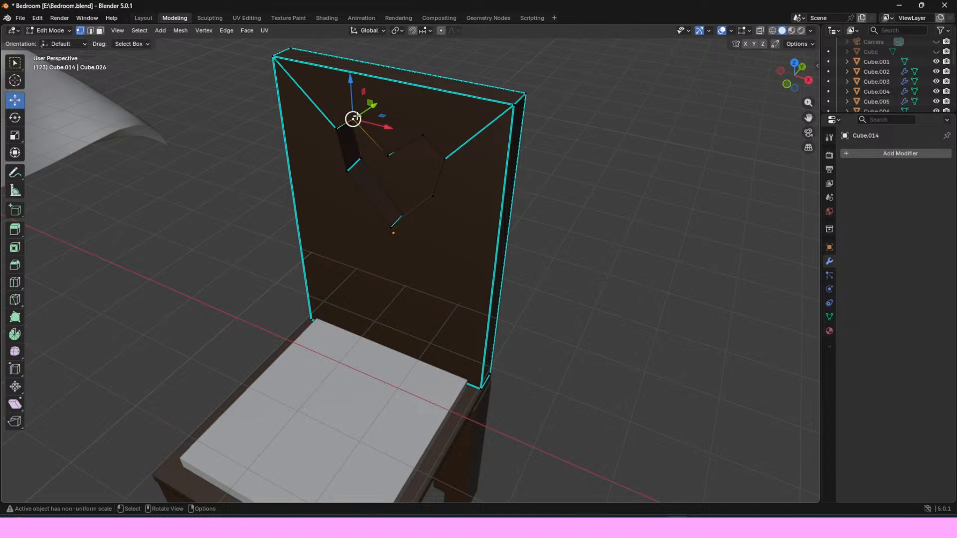
left_click(387, 159, "ctrl")
left_click(425, 135, "ctrl")
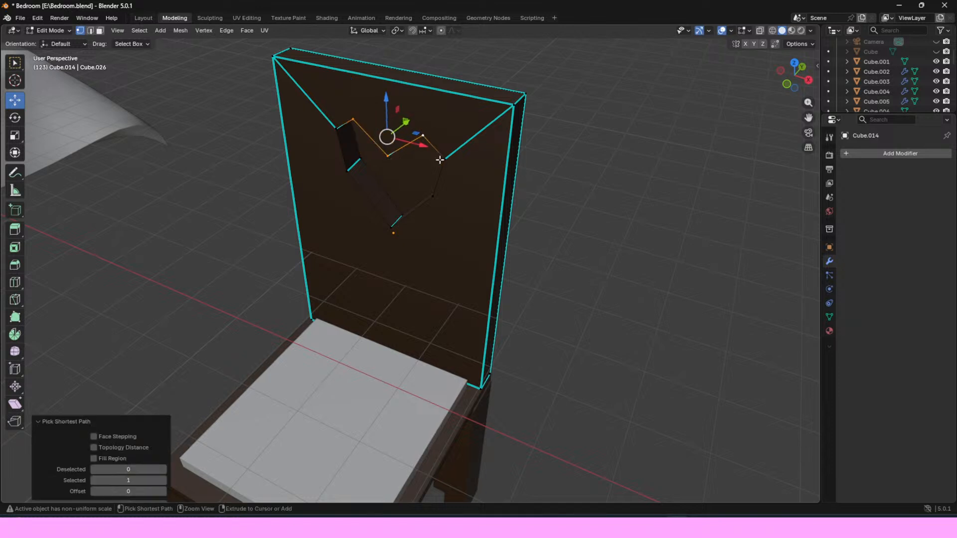
left_click(445, 158, "ctrl")
left_click(433, 197, "ctrl")
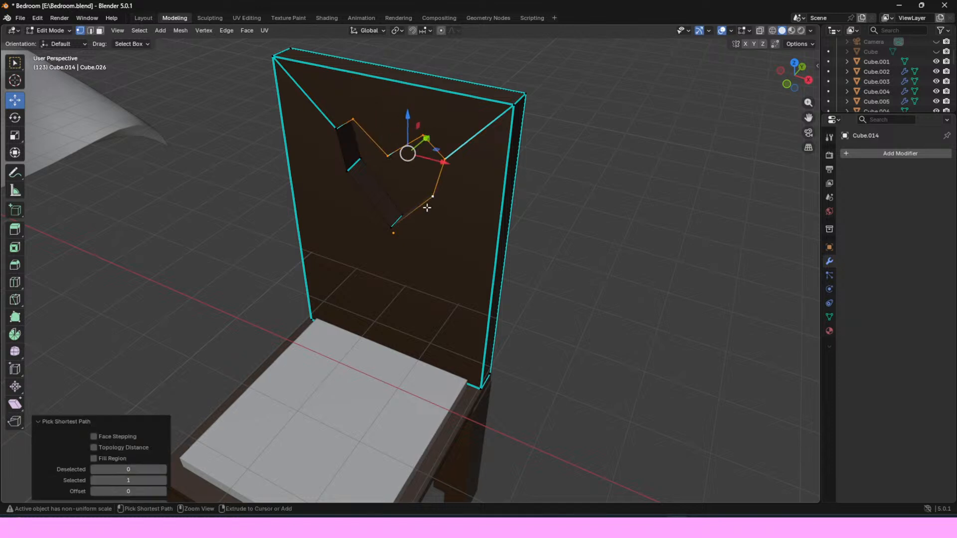
left_click(395, 226, "ctrl")
left_click(346, 172, "ctrl")
left_click(337, 130, "ctrl")
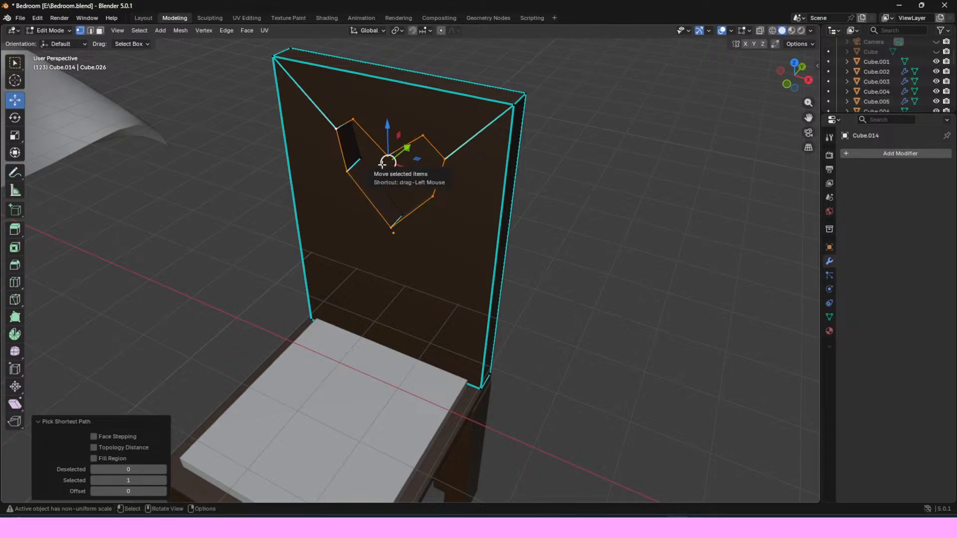
key("f")
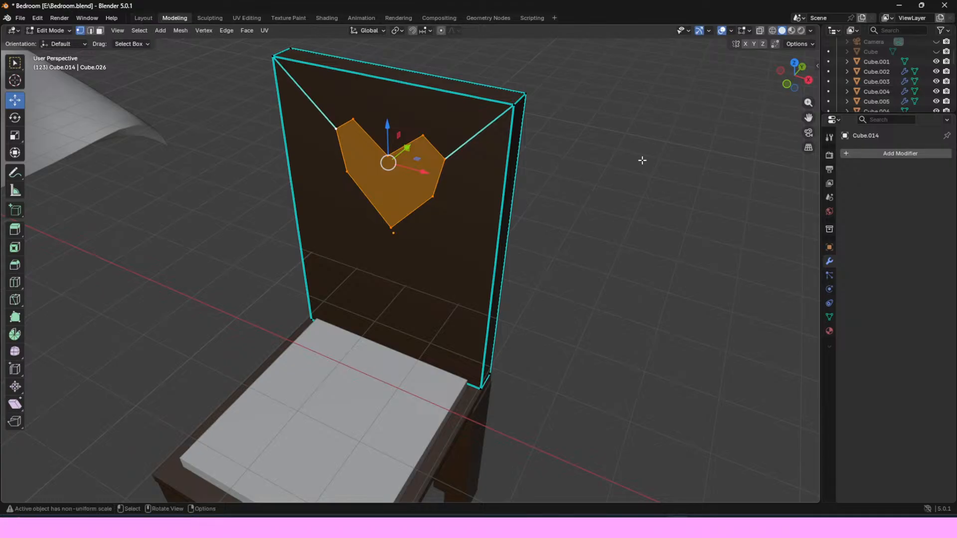
Step: Add the heart outline vertices on the backrest's rear to the selection and fill the heart there with a face
left_click(660, 150)
left_click_drag(795, 75, 529, 51)
middle_click_drag(528, 51, 386, 159)
left_click(387, 181)
left_click(424, 131, "shift")
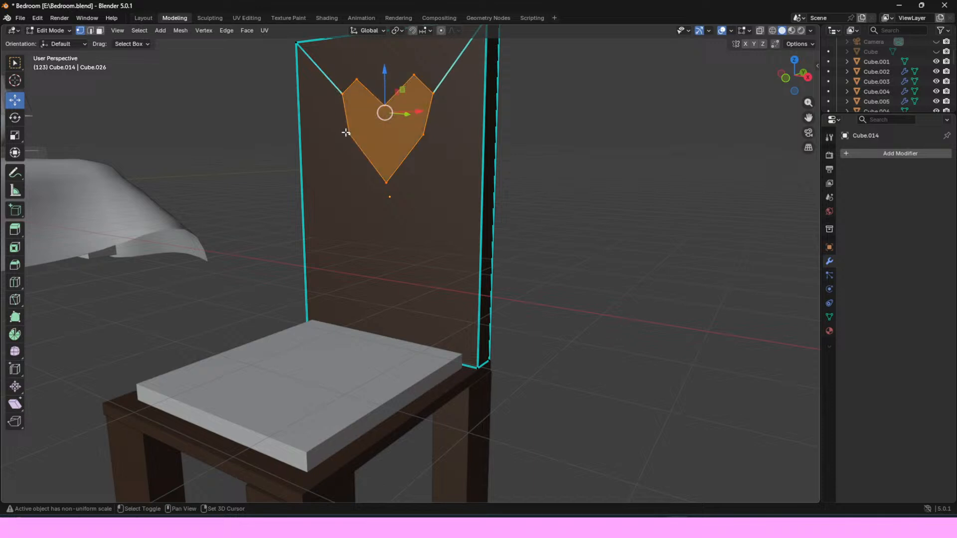
left_click_drag(796, 75, 794, 75)
left_click(426, 91, "shift")
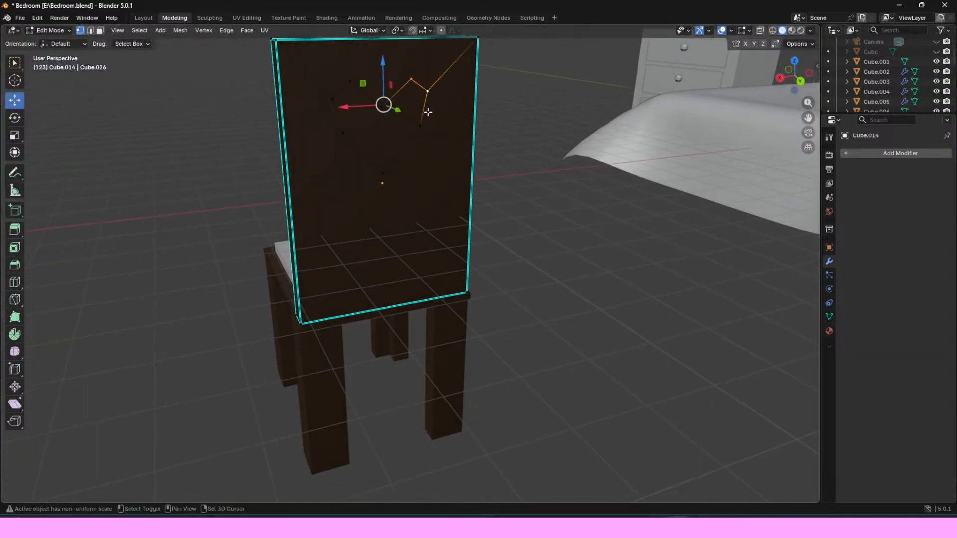
left_click(382, 173, "shift")
left_click(347, 138, "shift")
left_click(340, 100, "shift")
left_click(352, 85, "shift")
key("f")
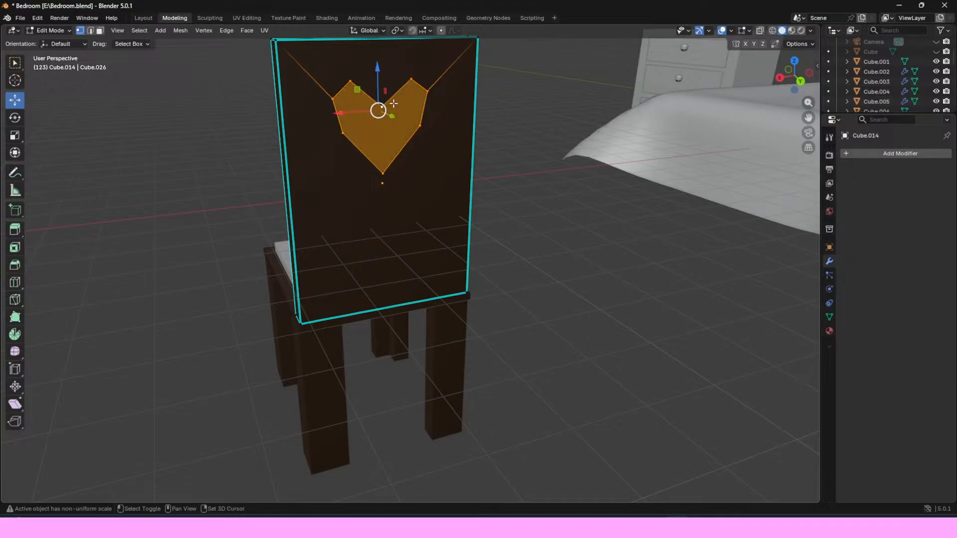
Step: Delete the selected heart vertices from the front and rear of the backrest
left_click_drag(794, 74, 767, 90)
scroll(725, 106, "down", 3)
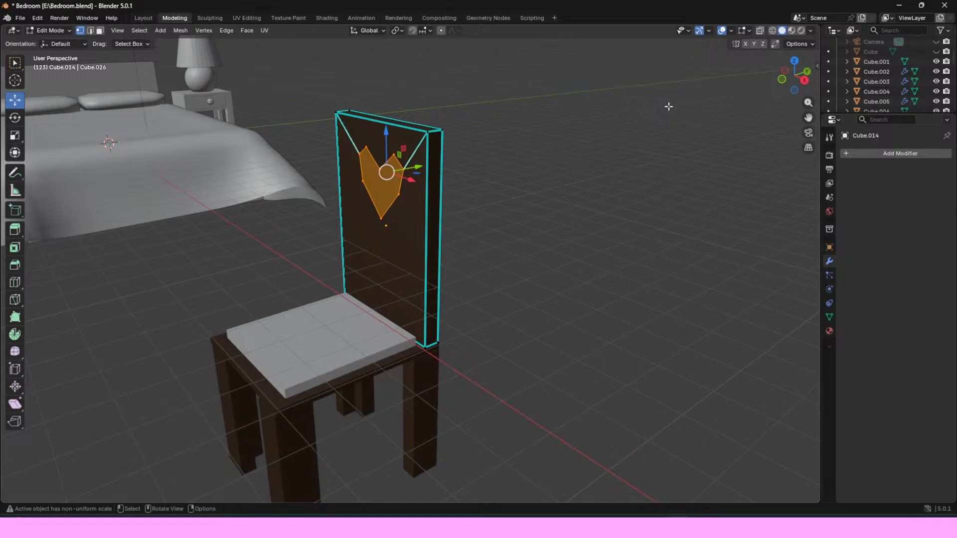
key("x")
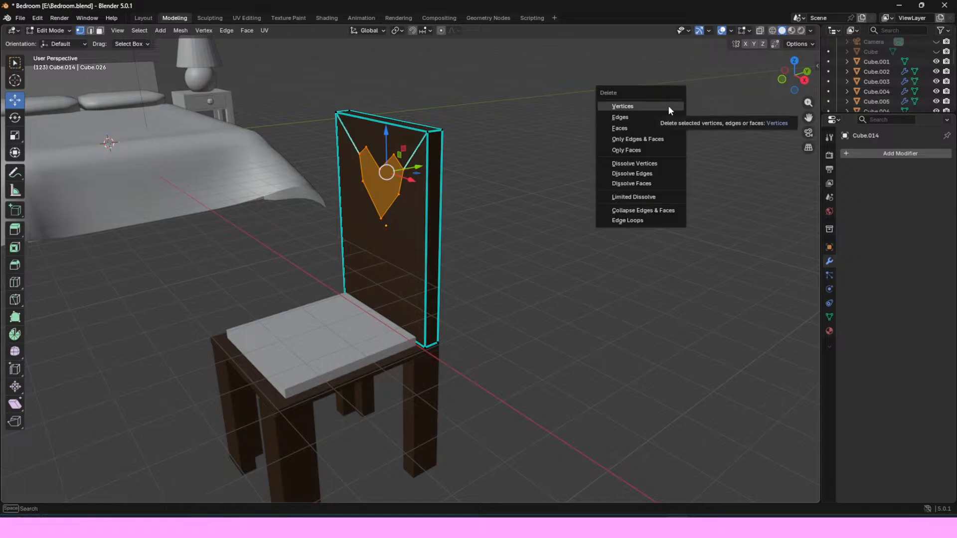
left_click(644, 108)
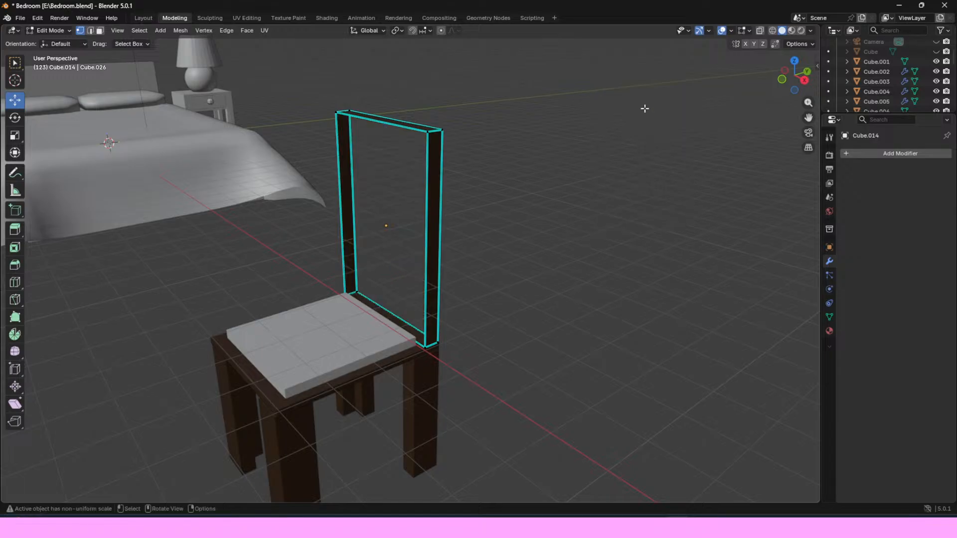
Step: Undo the deletion of the heart vertices on the chair's backrest
key("ctrl+z")
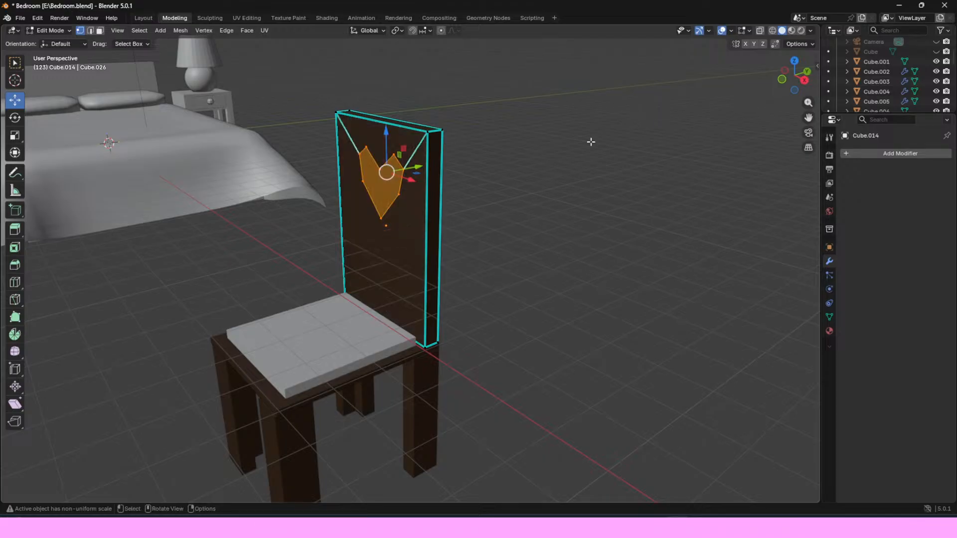
Step: Try deleting the selected heart's faces and edges on the backrest, undoing each attempt
key("x")
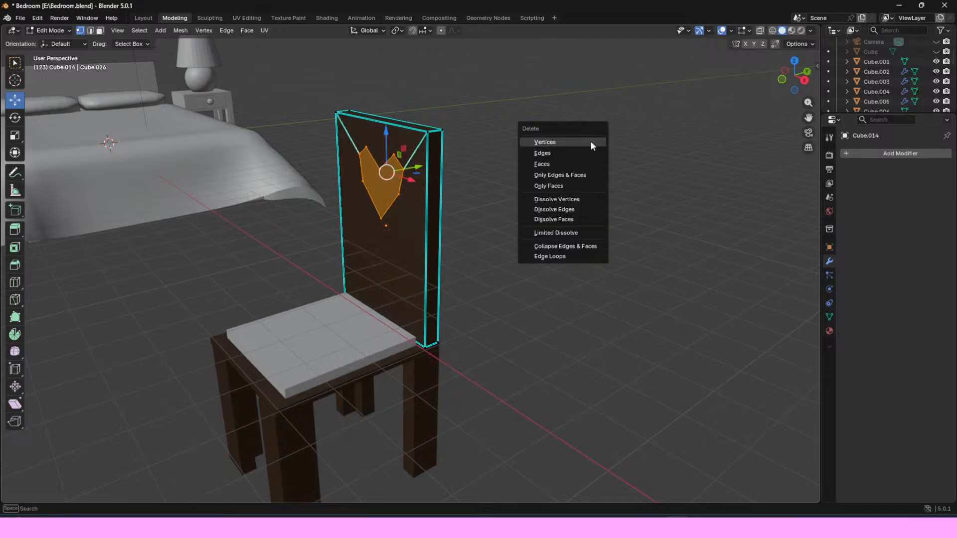
left_click(569, 161)
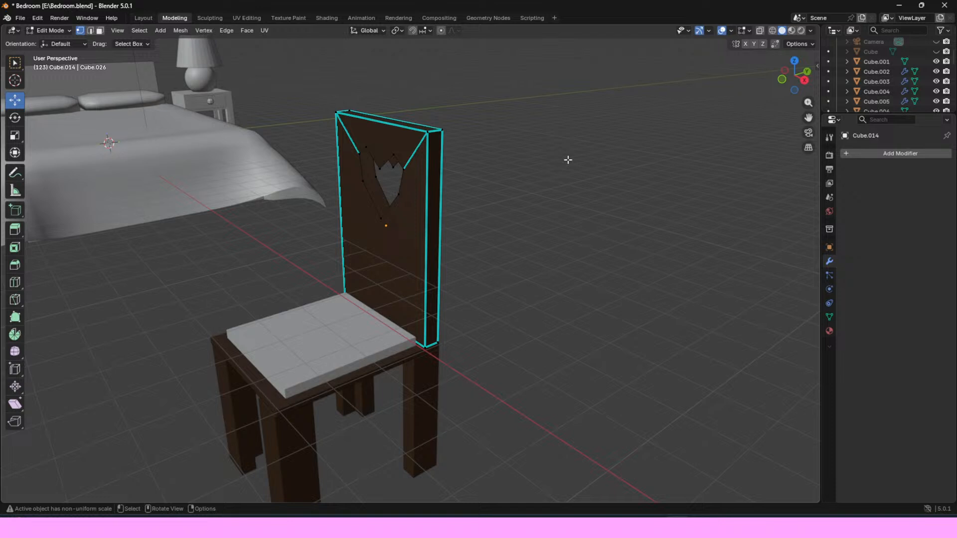
key("ctrl+z")
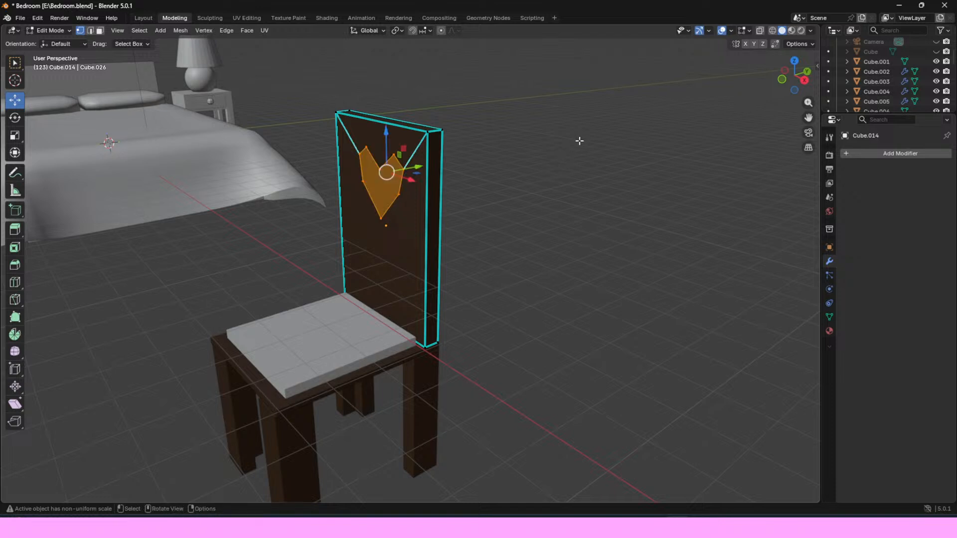
key("x")
left_click(557, 133)
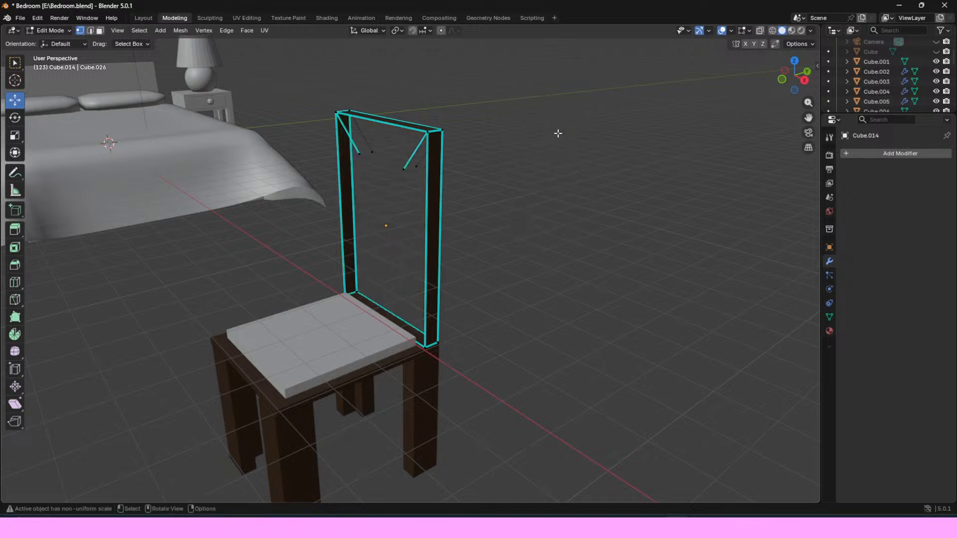
key("ctrl+z")
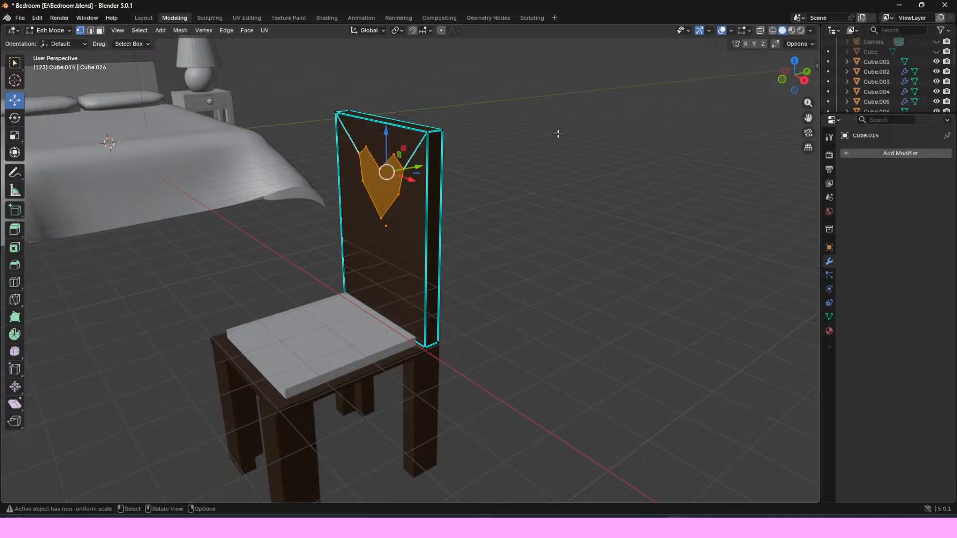
Step: Try dissolving the selected heart's vertices, edges and faces in separate attempts, undoing each one
key("x")
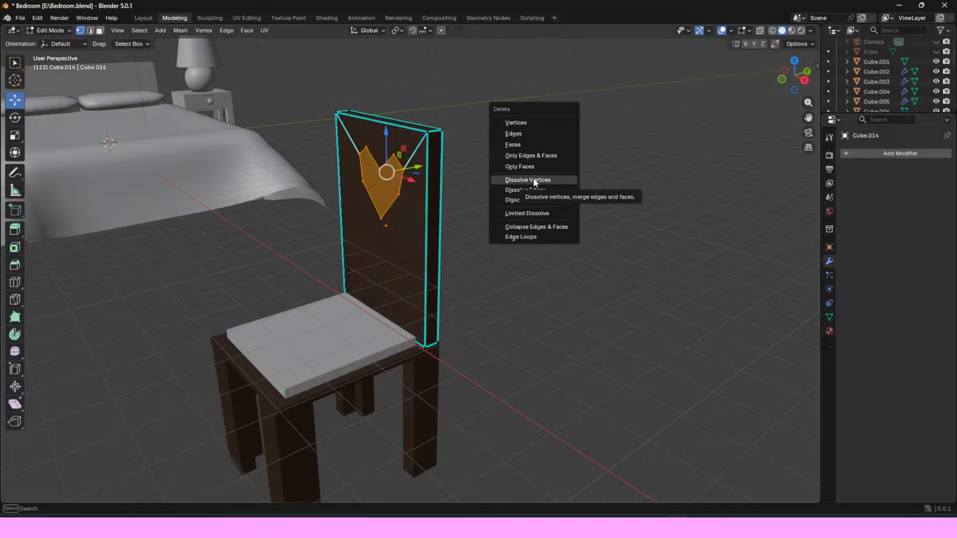
left_click(534, 180)
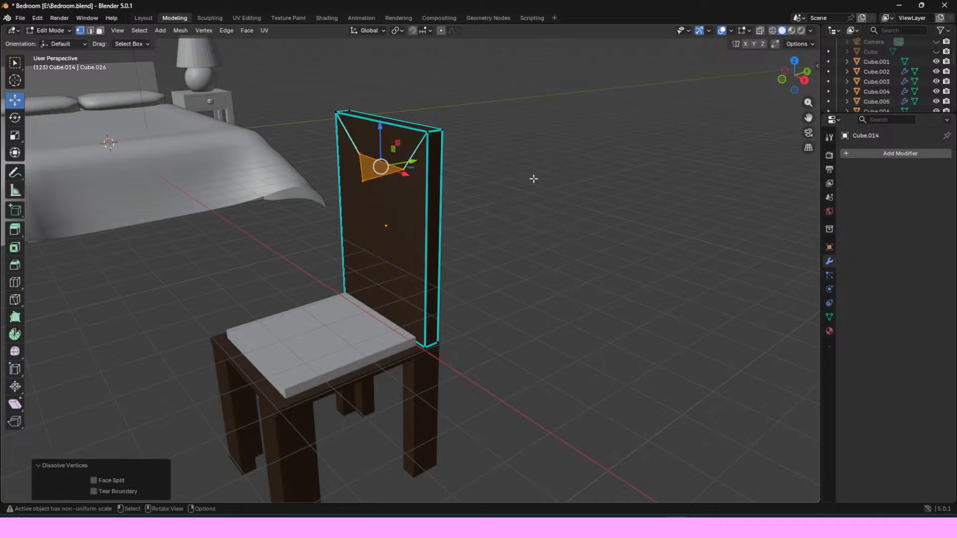
key("ctrl+z")
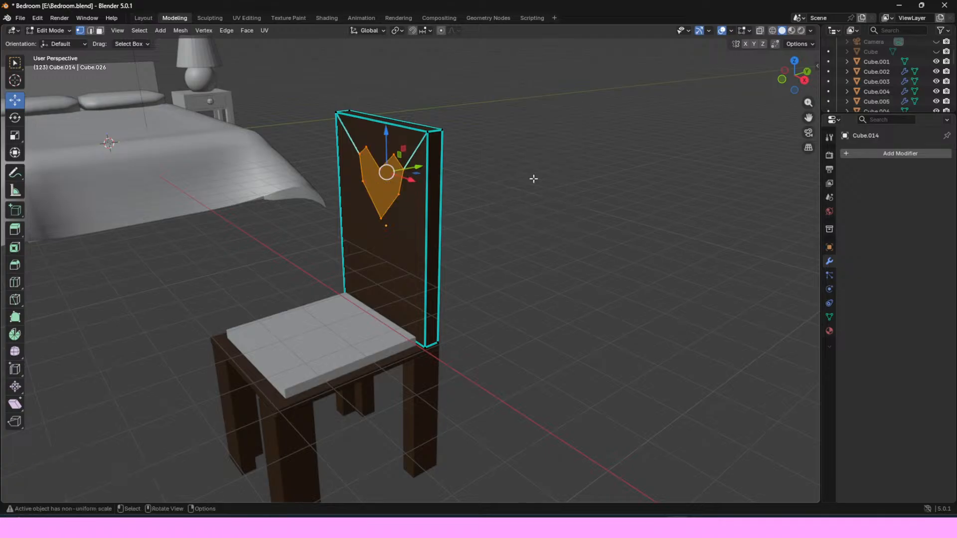
key("x")
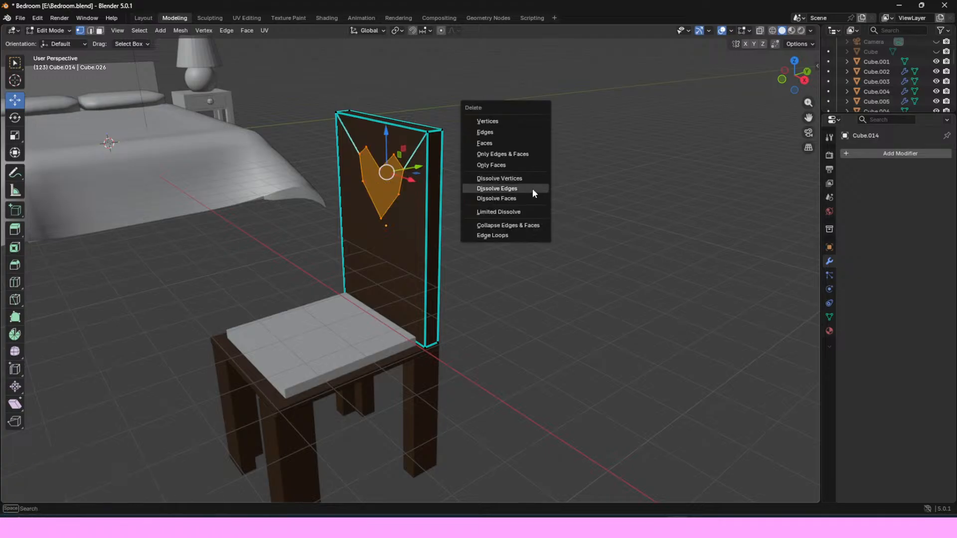
left_click(532, 188)
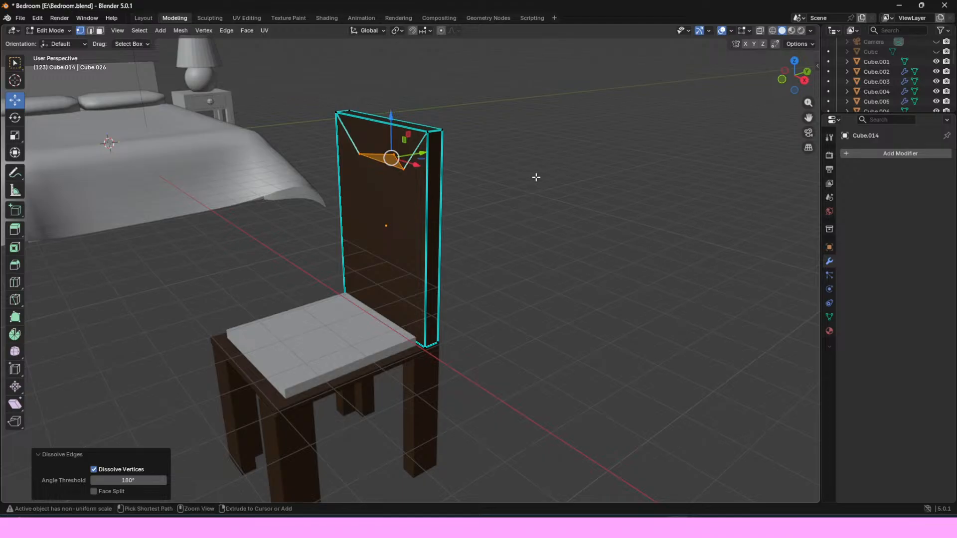
key("ctrl+z")
key("x")
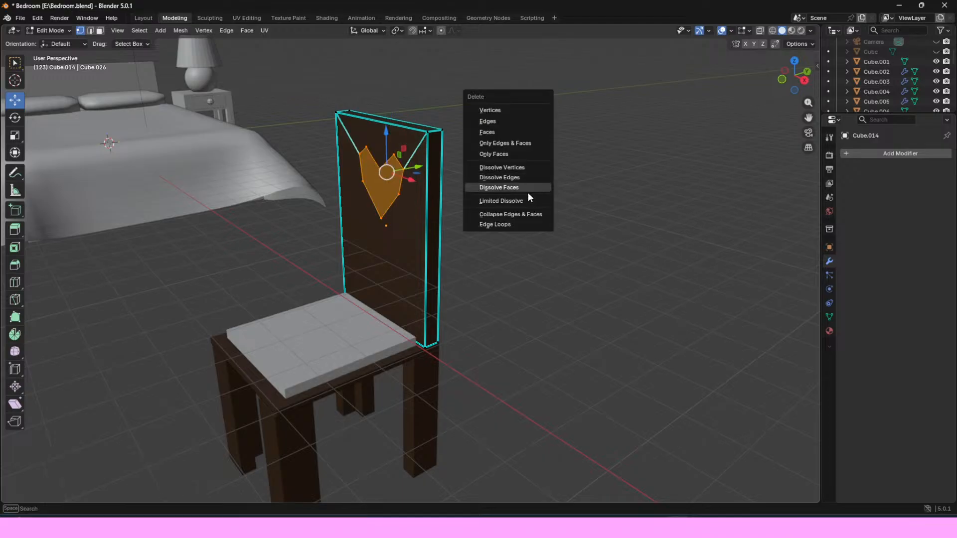
left_click(528, 188)
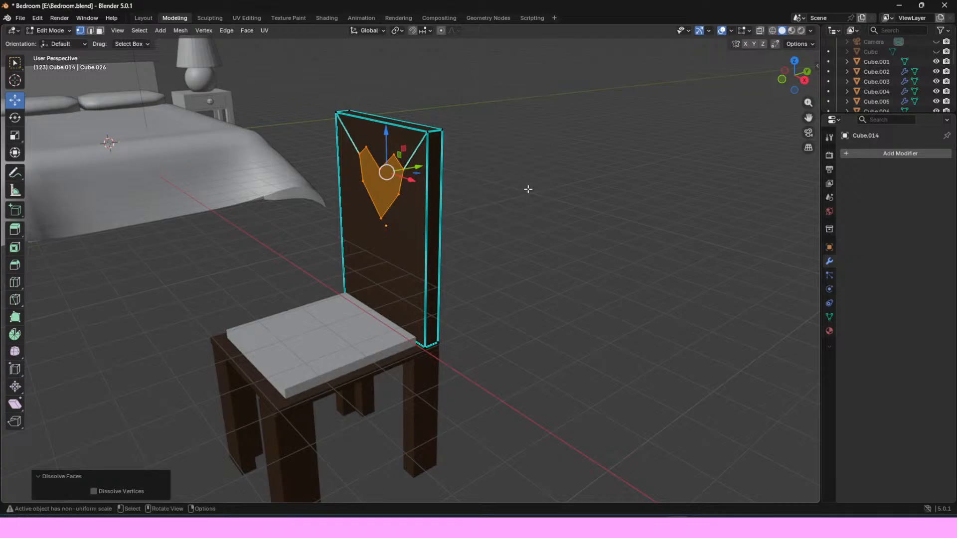
key("ctrl+z")
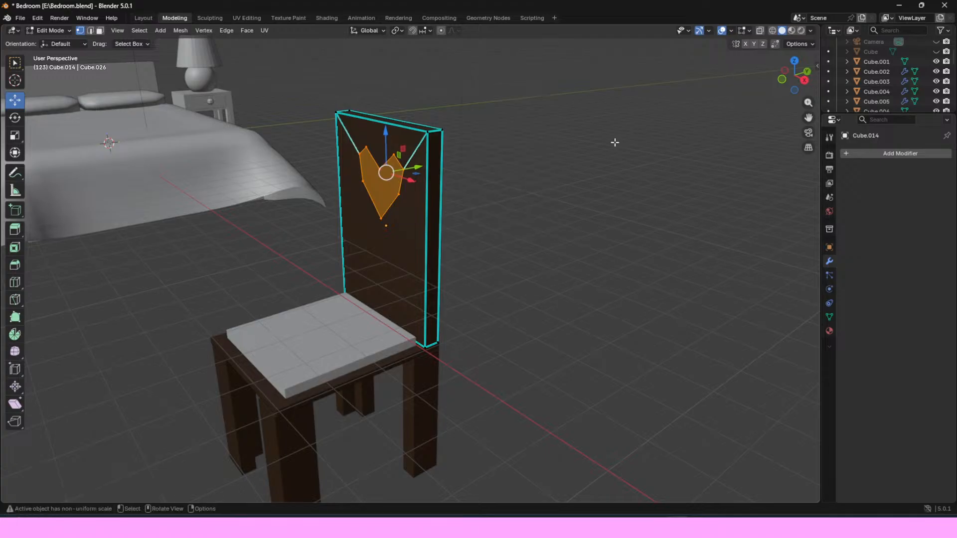
Step: Undo the previous edit to the heart selection, check both sides of the backrest and clear the selection
key("ctrl+z")
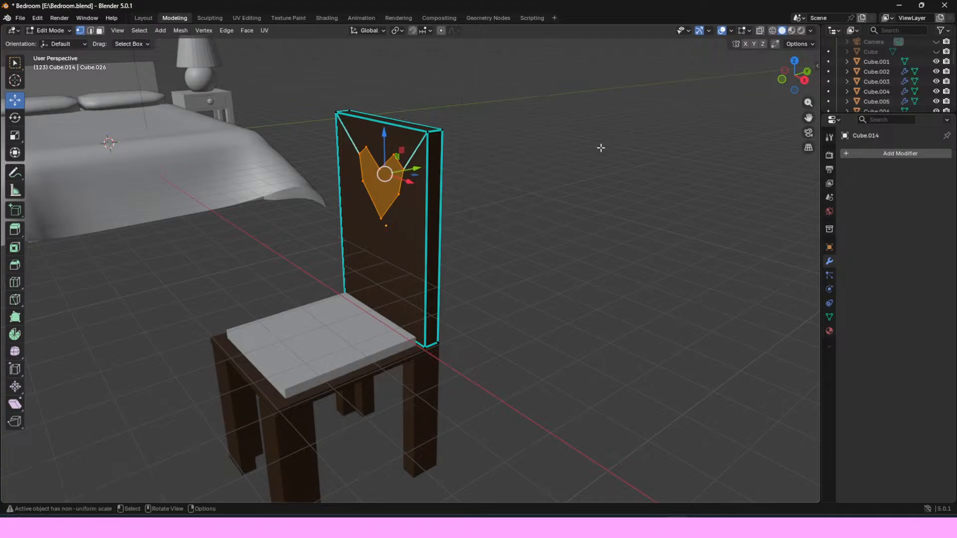
key("x")
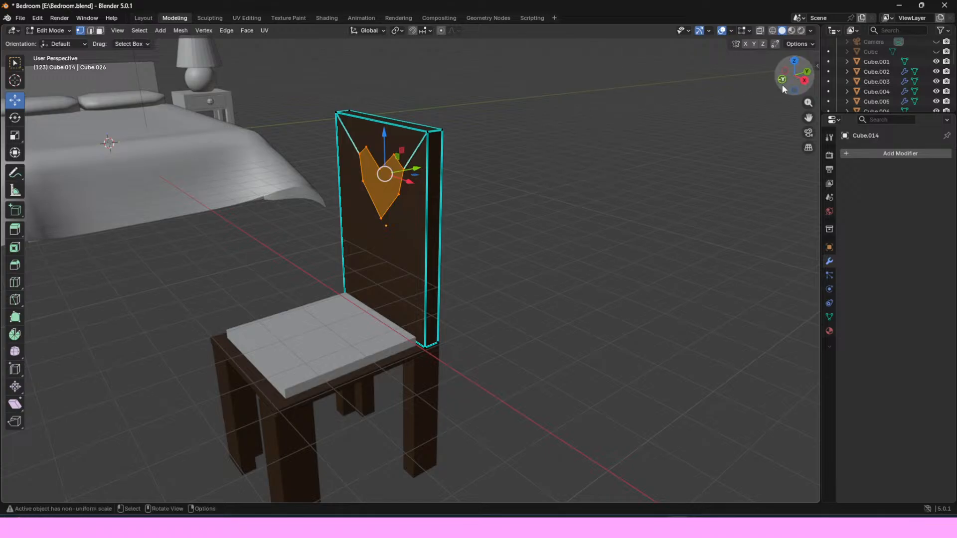
middle_click_drag(761, 92, 784, 83)
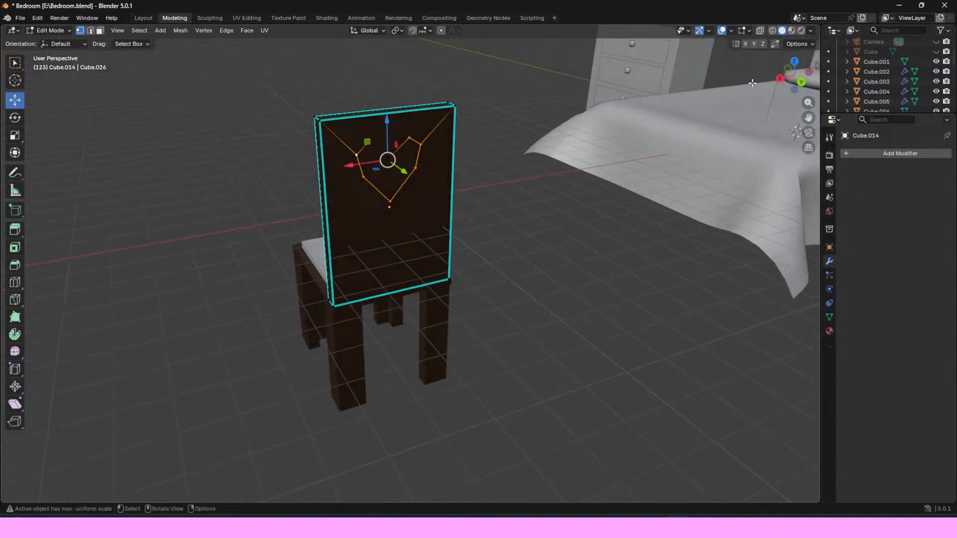
left_click(393, 156, "shift")
left_click_drag(792, 74, 939, 99)
left_click_drag(773, 139, 779, 105)
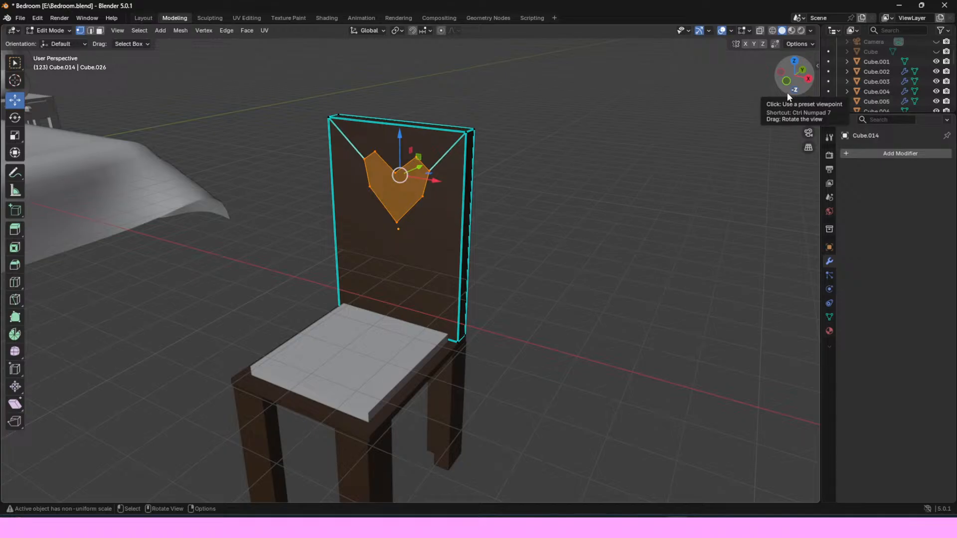
left_click(653, 153)
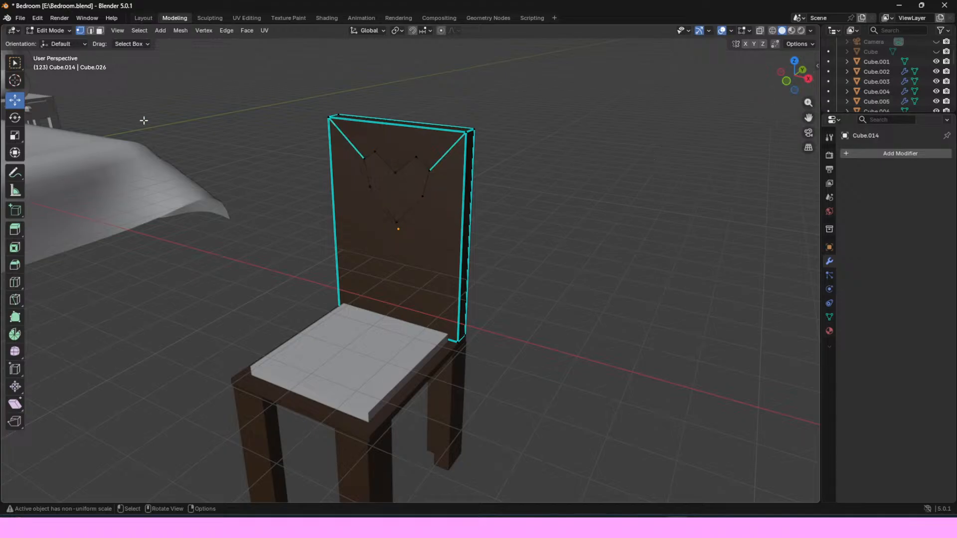
Step: Switch to the Layout workspace and inspect the chair's backrest up close from the front
left_click(151, 18)
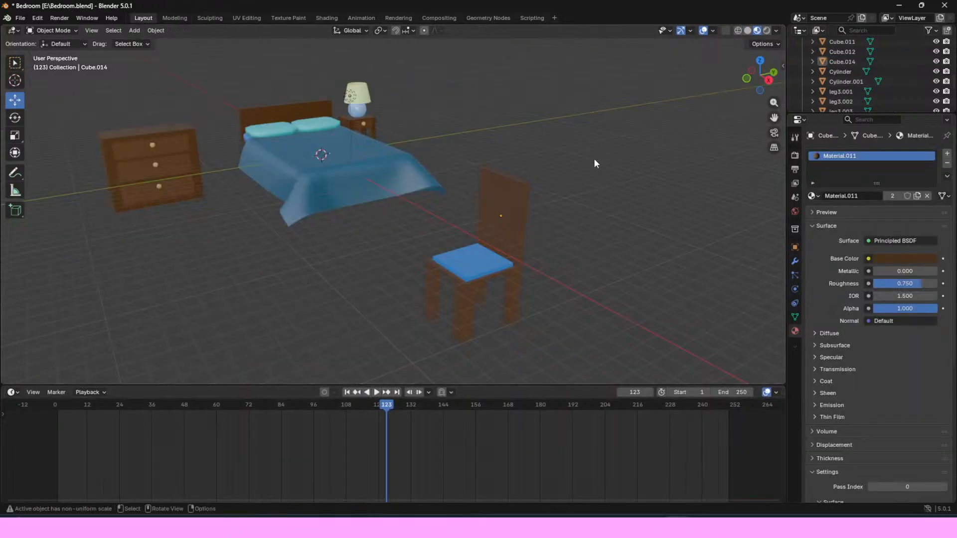
left_click_drag(759, 75, 448, 146)
scroll(664, 131, "up", 4)
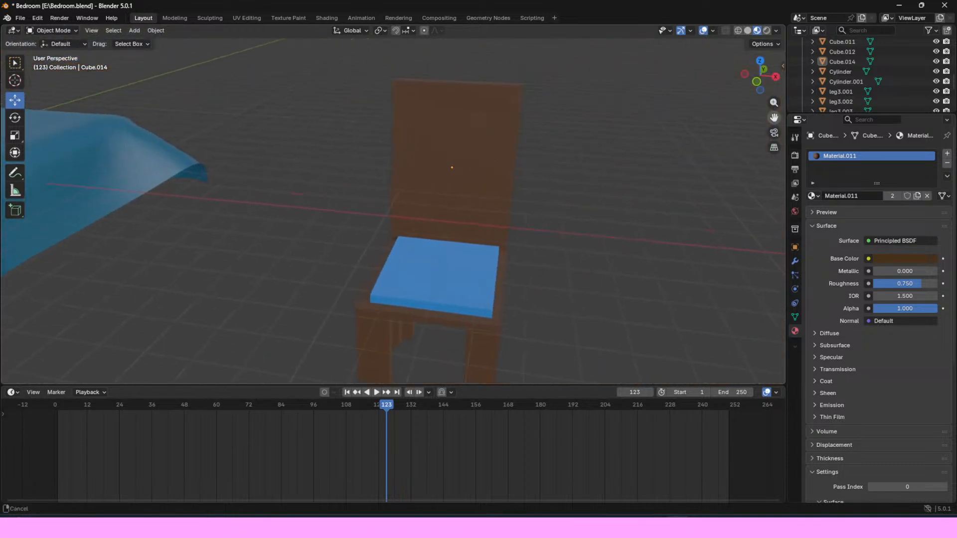
left_click_drag(770, 82, 548, 128)
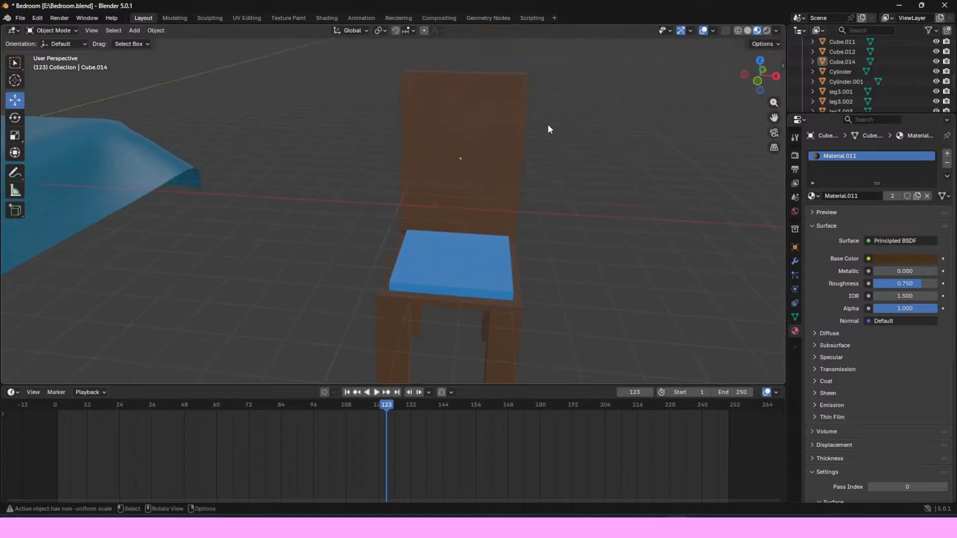
Step: Replace the backrest's material with a new one and set its base color to light orange, hex E79B5EFF
left_click(438, 122)
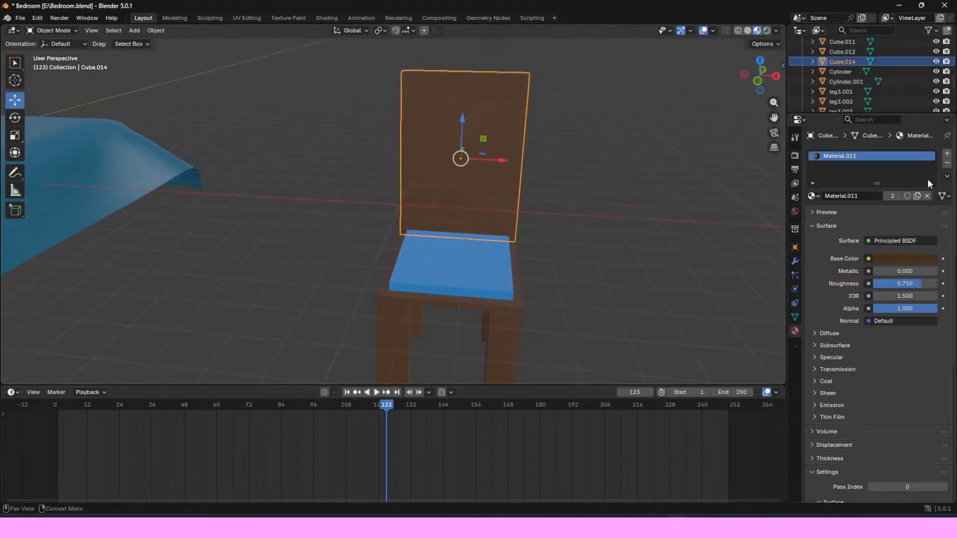
left_click(947, 164)
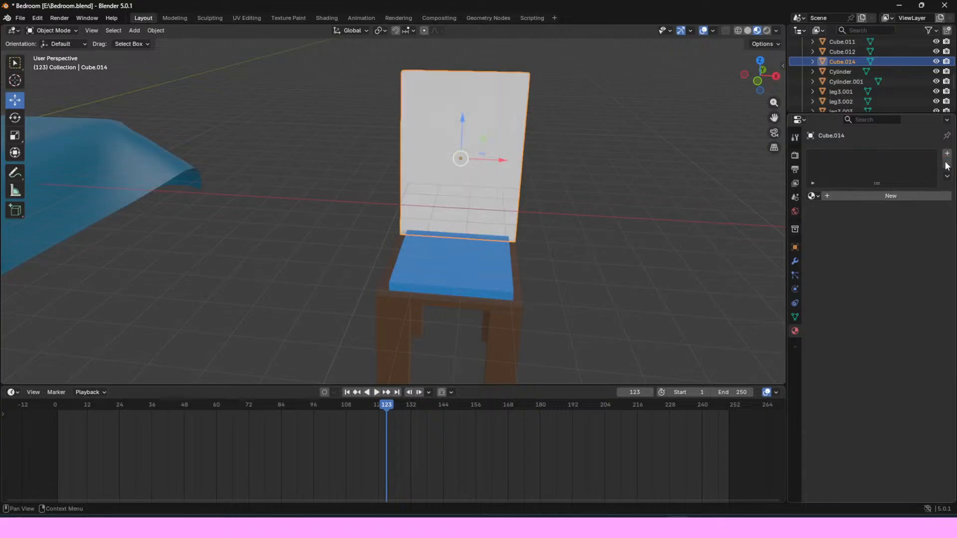
left_click(895, 196)
left_click(893, 260)
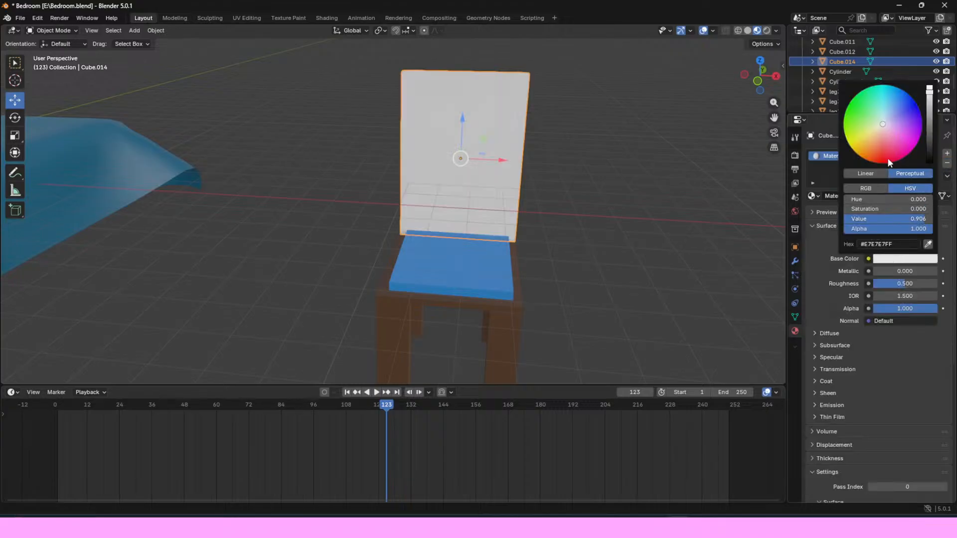
left_click_drag(883, 139, 872, 144)
left_click_drag(872, 145, 872, 144)
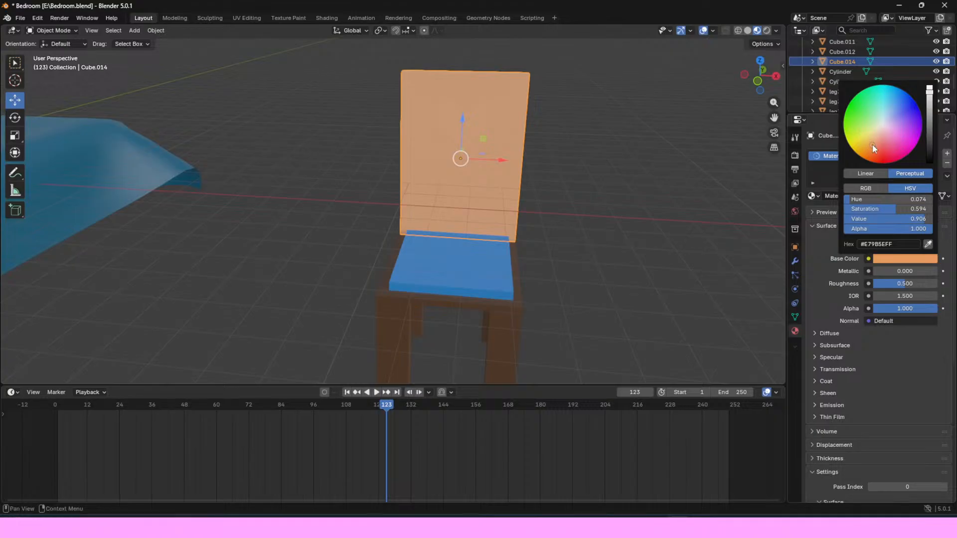
left_click(752, 166)
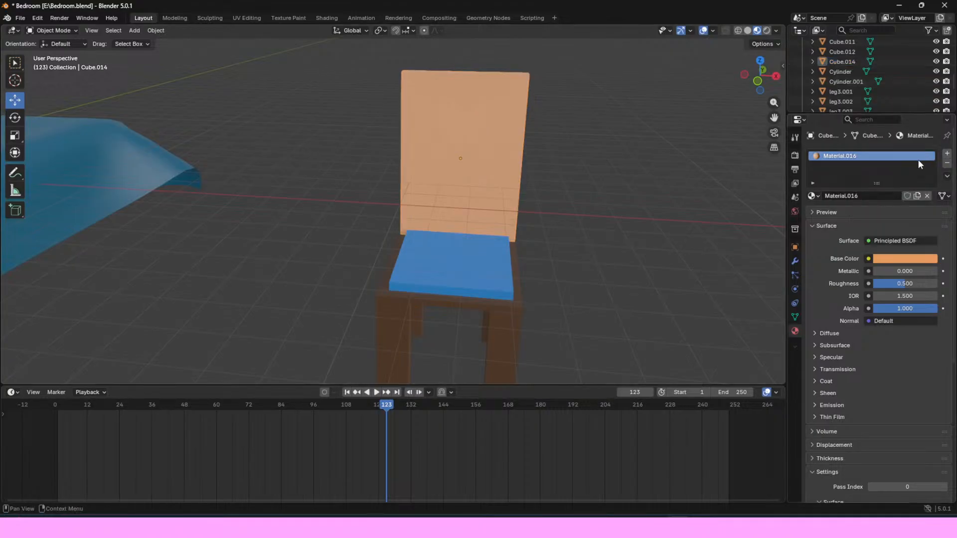
Step: Remove the backrest's light orange material and assign the existing Material.003 instead
left_click(946, 163)
left_click(812, 196)
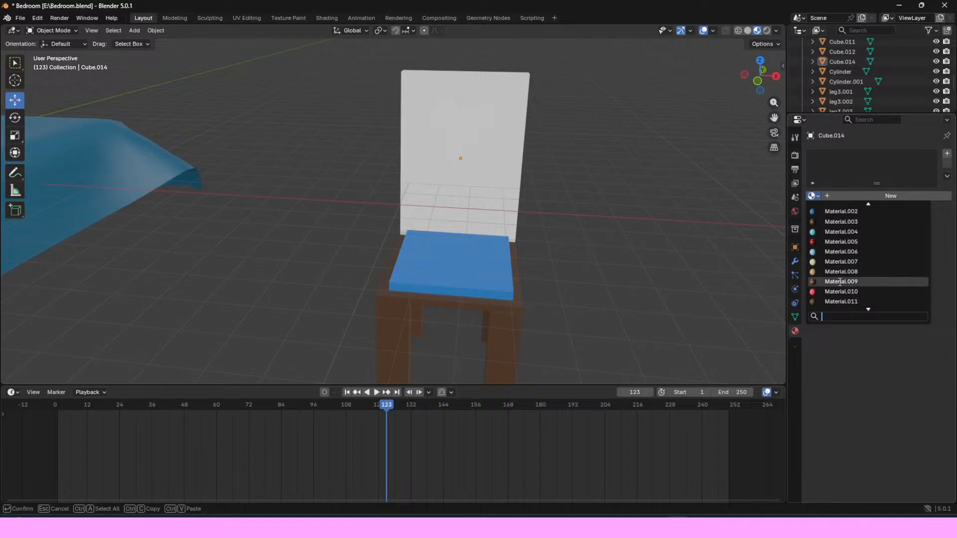
left_click(841, 222)
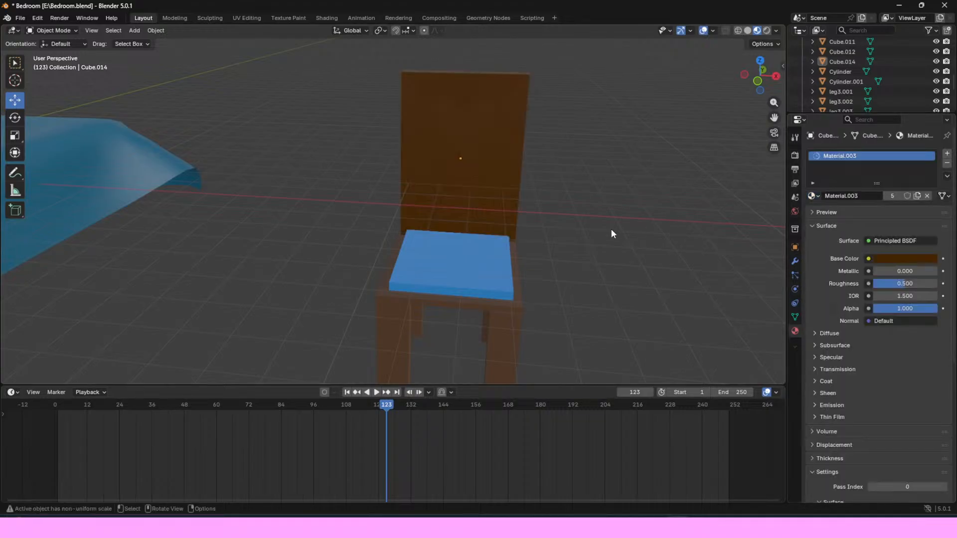
Step: Remove the current material from the frame under the seat cushion and assign Material.003 to it
left_click(503, 300)
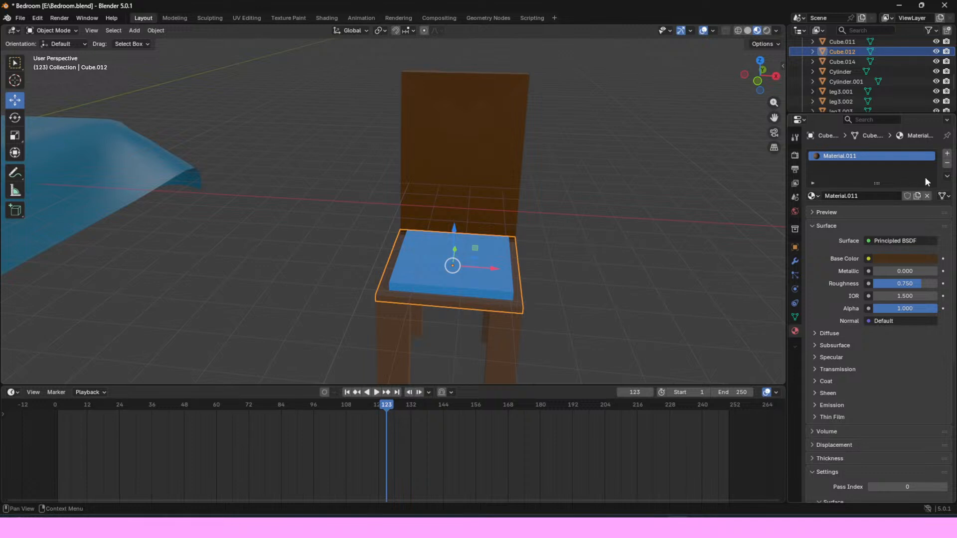
left_click(947, 163)
left_click(811, 196)
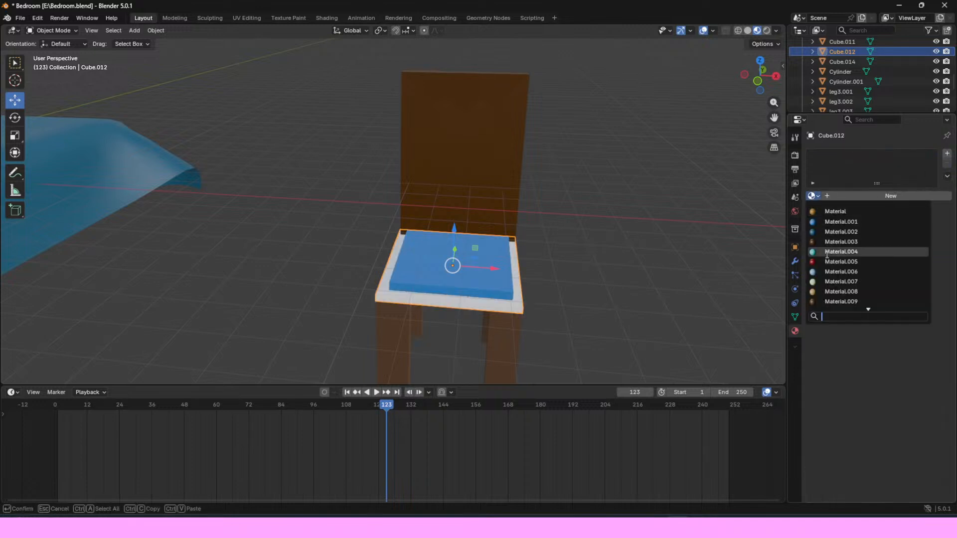
left_click(841, 242)
Step: Assign Material.003 to the chair's front leg on the side away from the bed
left_click(502, 332)
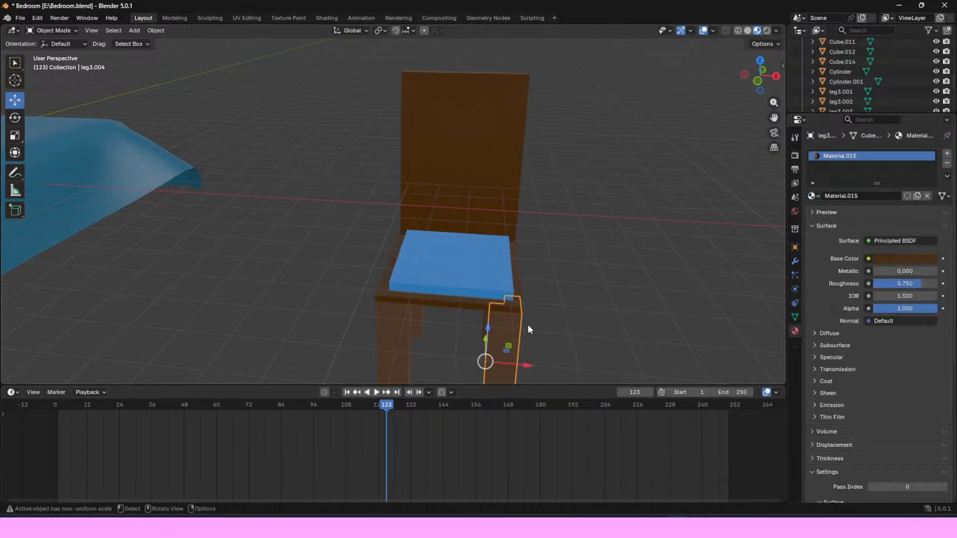
left_click(817, 196)
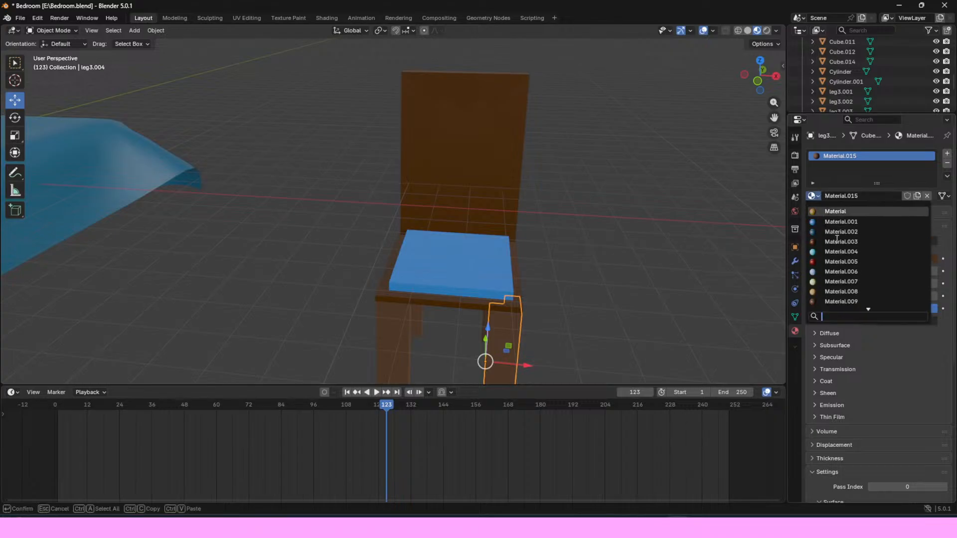
left_click(841, 242)
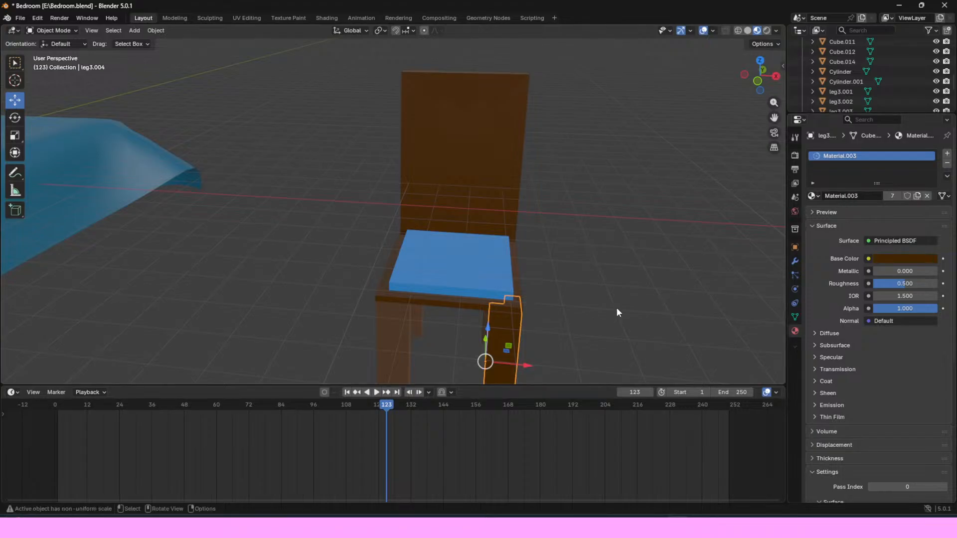
Step: Assign the existing Material.003 to the chair's front leg on the side nearest the bed
left_click(399, 338)
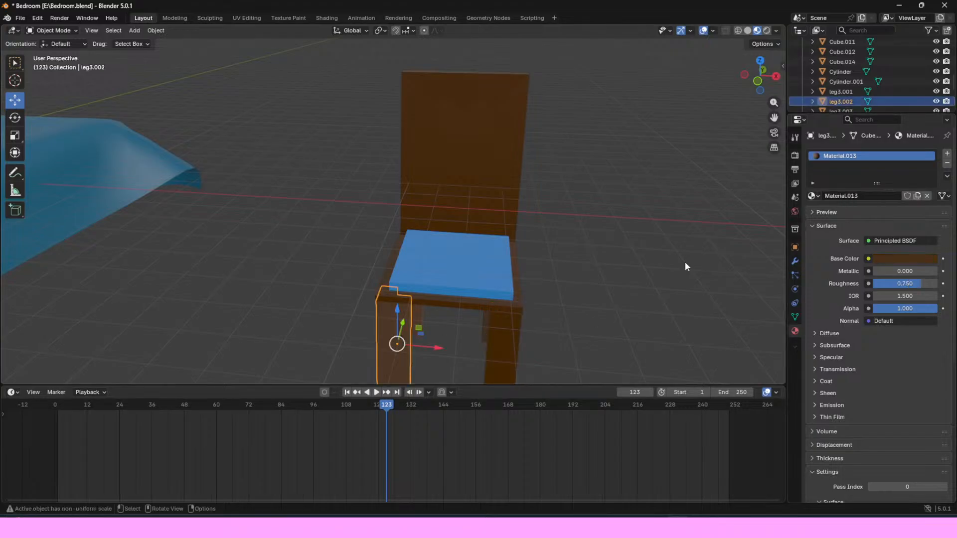
left_click(812, 195)
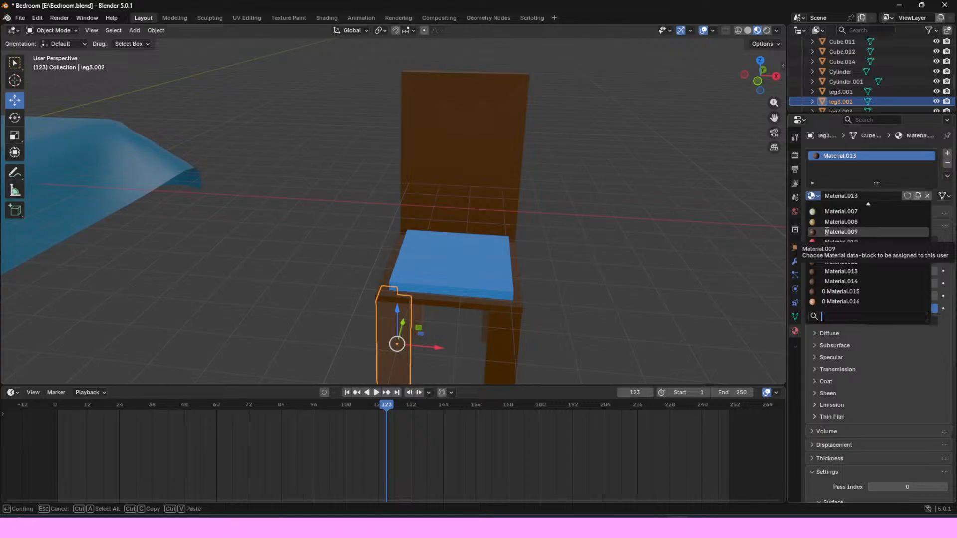
scroll(827, 232, "up", 5)
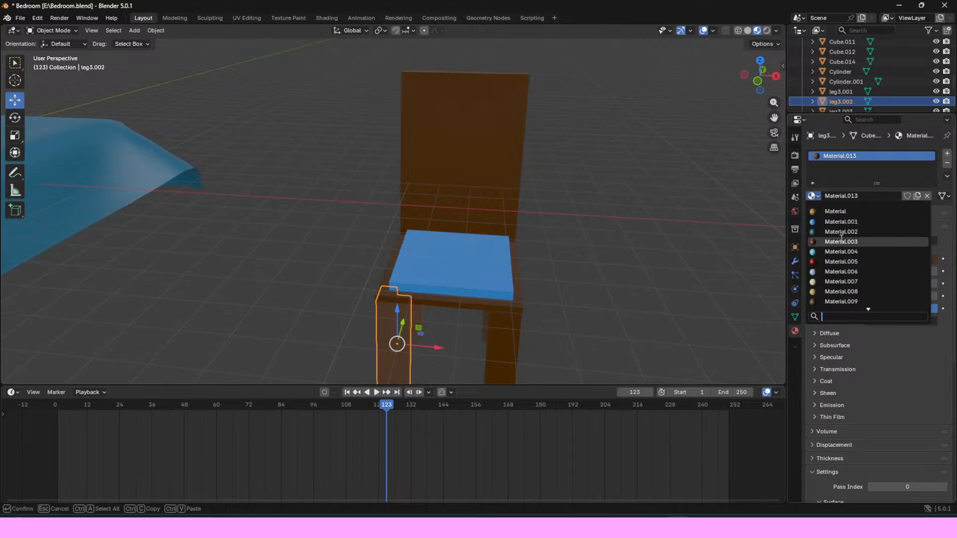
left_click(840, 240)
Step: Assign Material.003 to the chair's rear leg on the side nearest the bed
left_click_drag(764, 72, 665, 74)
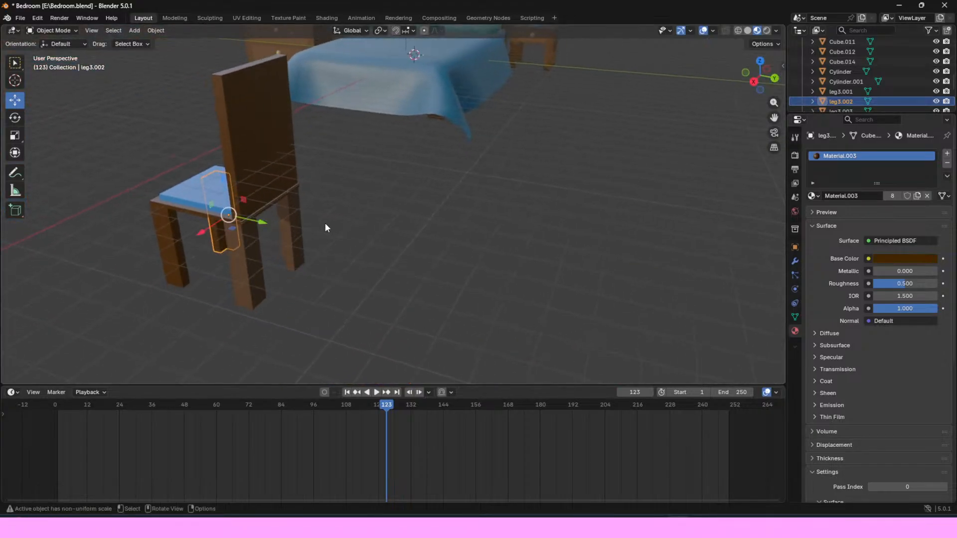
left_click(293, 228)
left_click(814, 195)
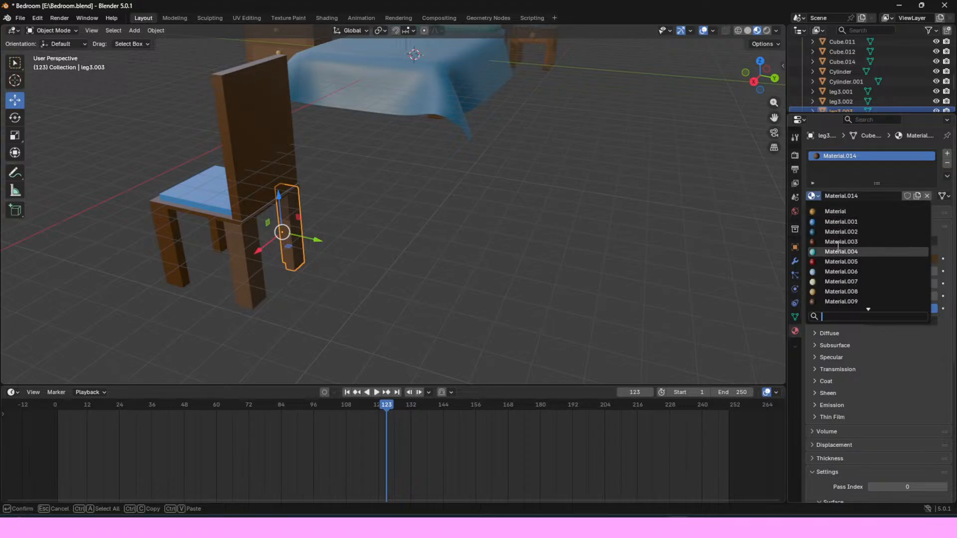
left_click(839, 242)
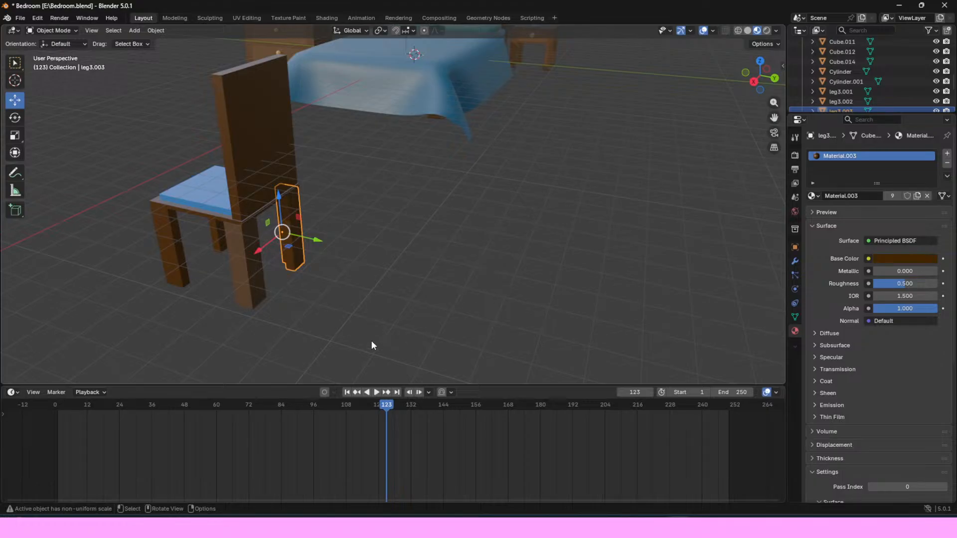
Step: Assign Material.003 to the chair's remaining rear leg, on the side away from the bed
left_click(247, 274)
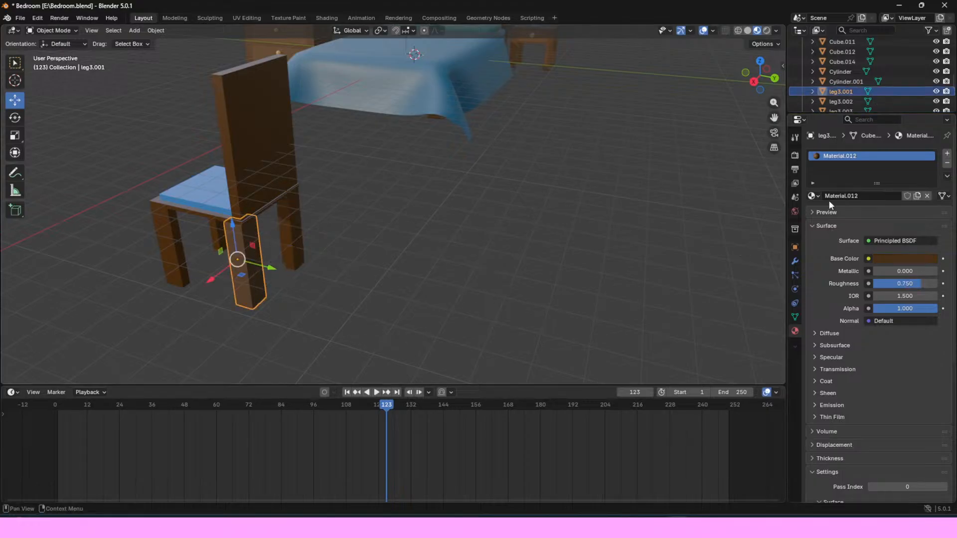
left_click(813, 195)
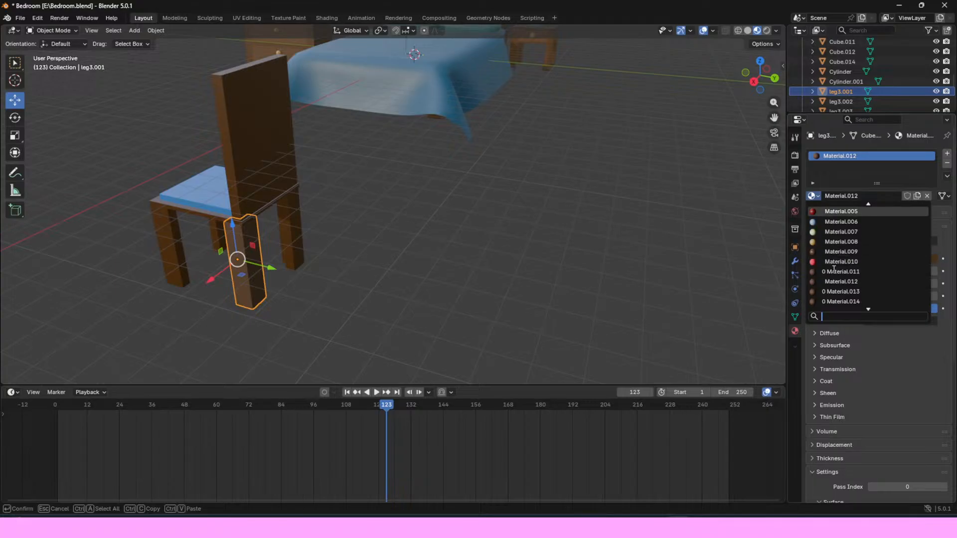
left_click(841, 241)
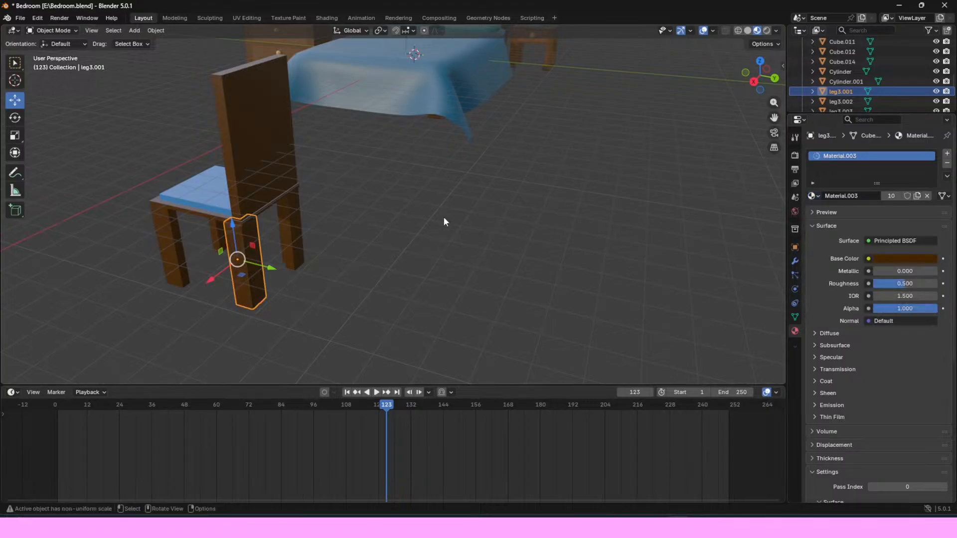
Step: Select the chair's backrest and open it for mesh editing in the Modeling workspace
left_click(683, 139)
mouse_move(767, 64)
left_mouse_down()
mouse_move(653, 73)
mouse_move(764, 80)
left_mouse_up()
left_click(764, 81)
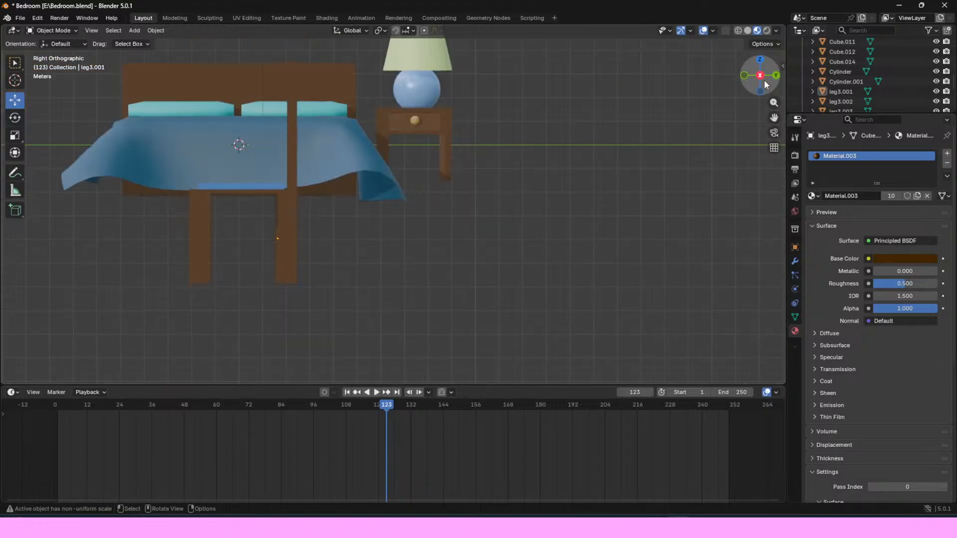
left_click(764, 81)
left_click(767, 81)
left_click_drag(767, 89, 756, 111)
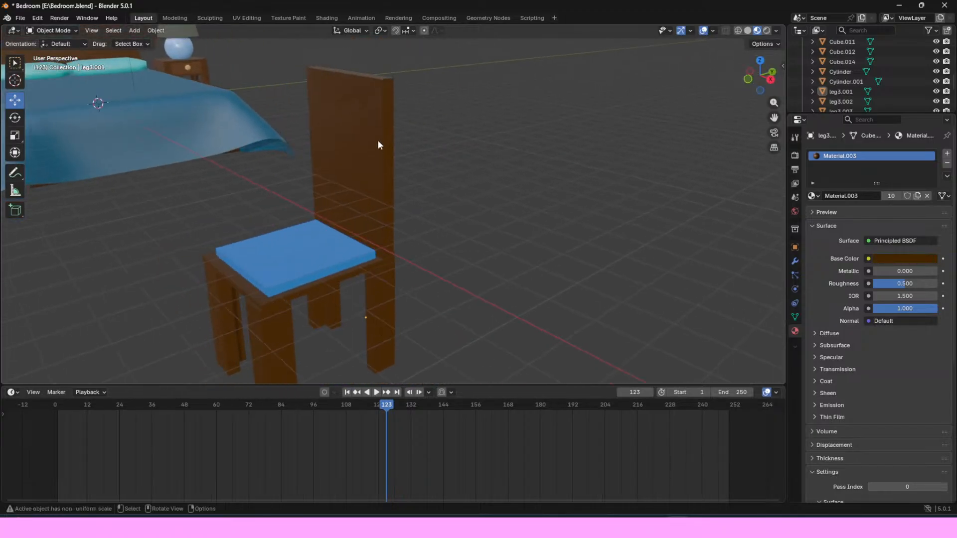
left_click(379, 149)
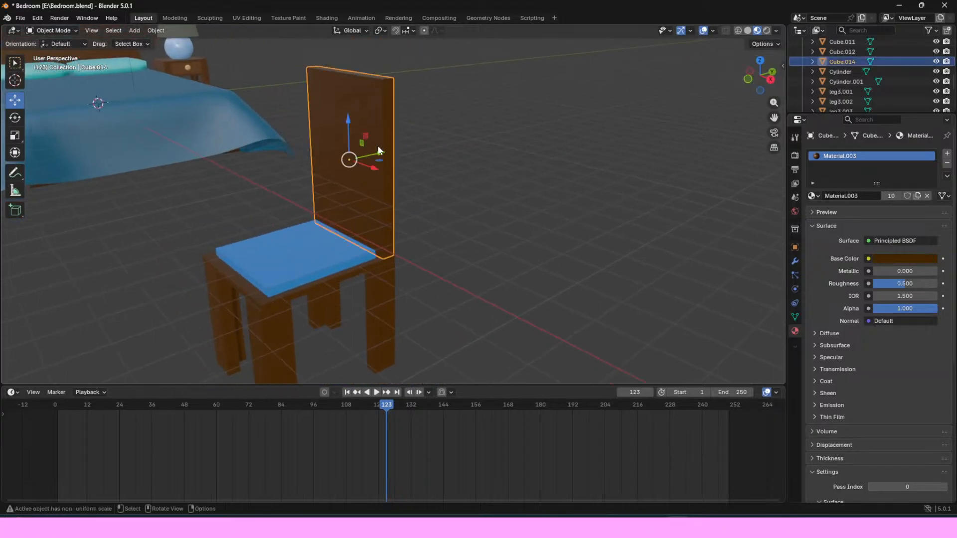
left_click(173, 17)
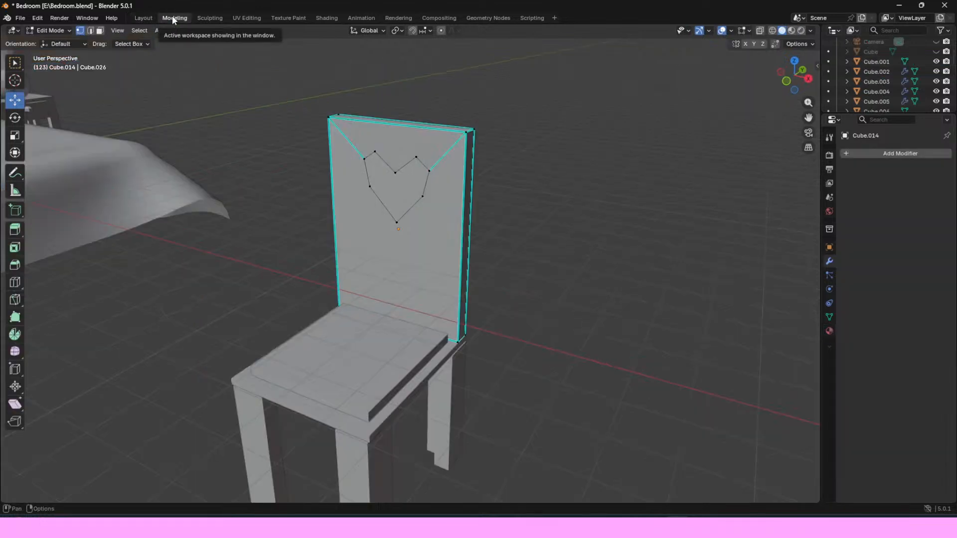
left_click(374, 154)
left_click(365, 159, "ctrl")
left_click(399, 223, "ctrl")
left_click(422, 195, "ctrl")
left_click_drag(789, 78, 600, 106)
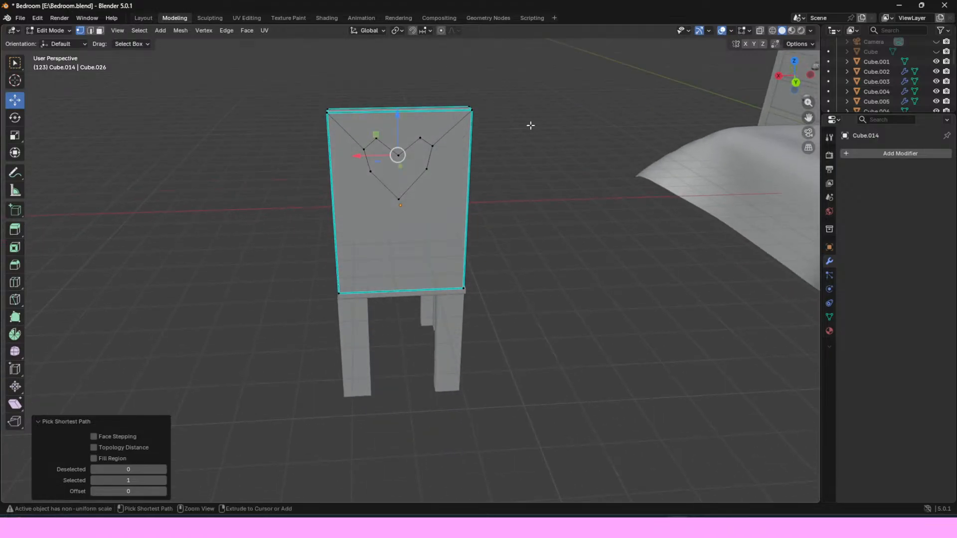
left_click(398, 156, "ctrl")
left_click(421, 140, "ctrl")
left_click(432, 147, "ctrl")
left_click(426, 169, "ctrl")
left_click(399, 198, "ctrl")
left_click(372, 172, "ctrl")
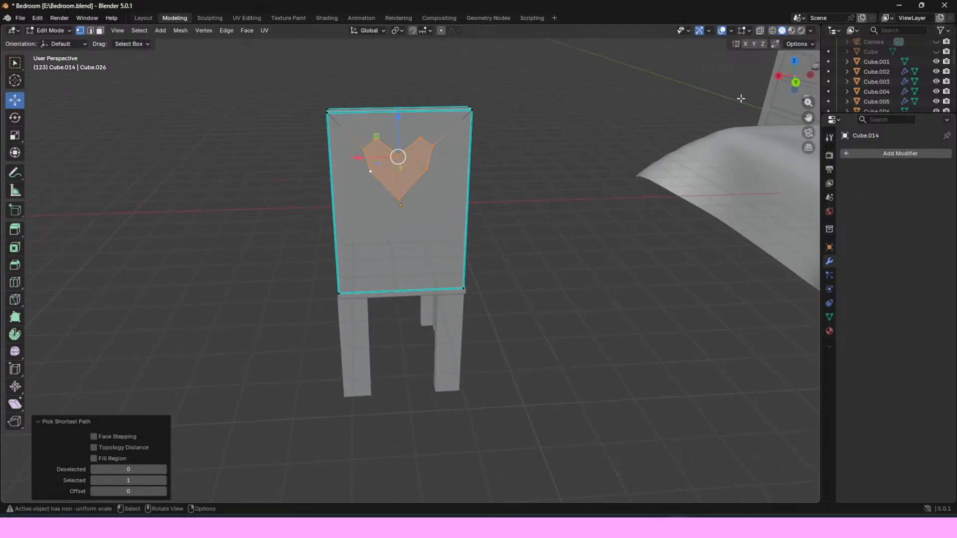
left_click_drag(797, 73, 791, 71)
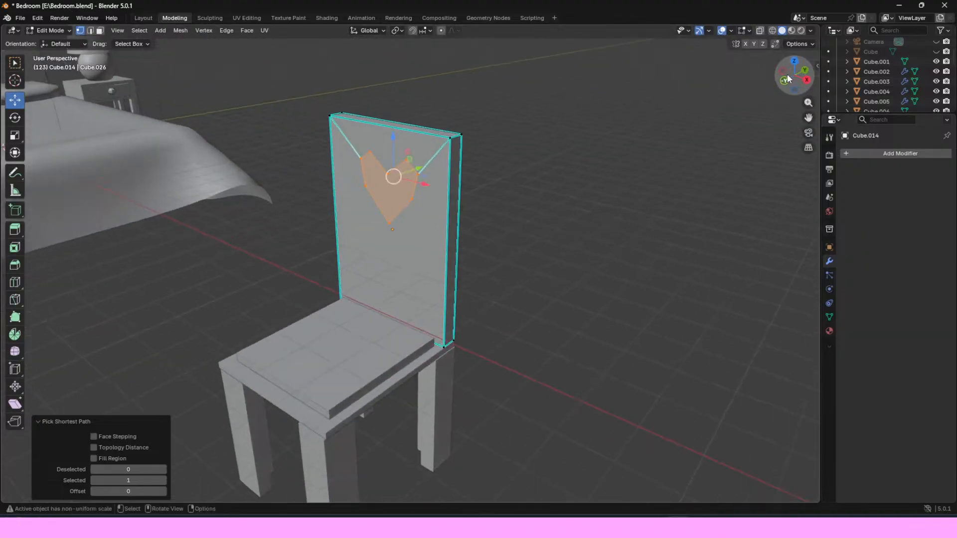
key("x")
Step: Select vertices around the heart outline on the backrest's front face and dissolve them
left_click(418, 174)
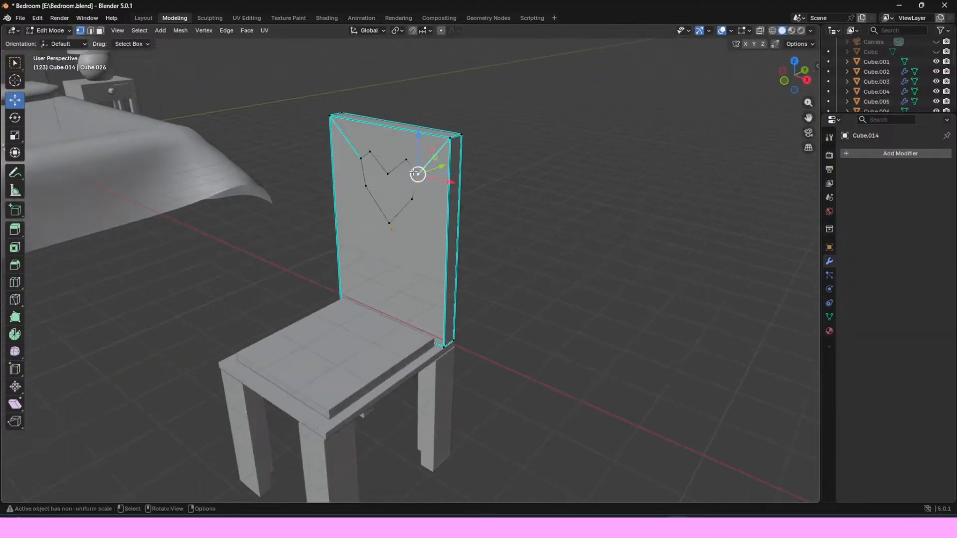
left_click(403, 158, "ctrl")
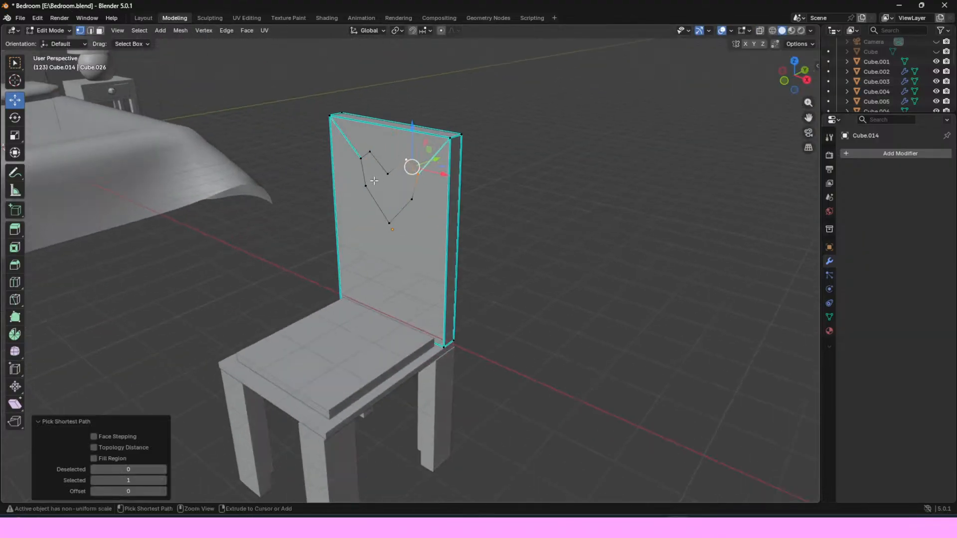
left_click(389, 222)
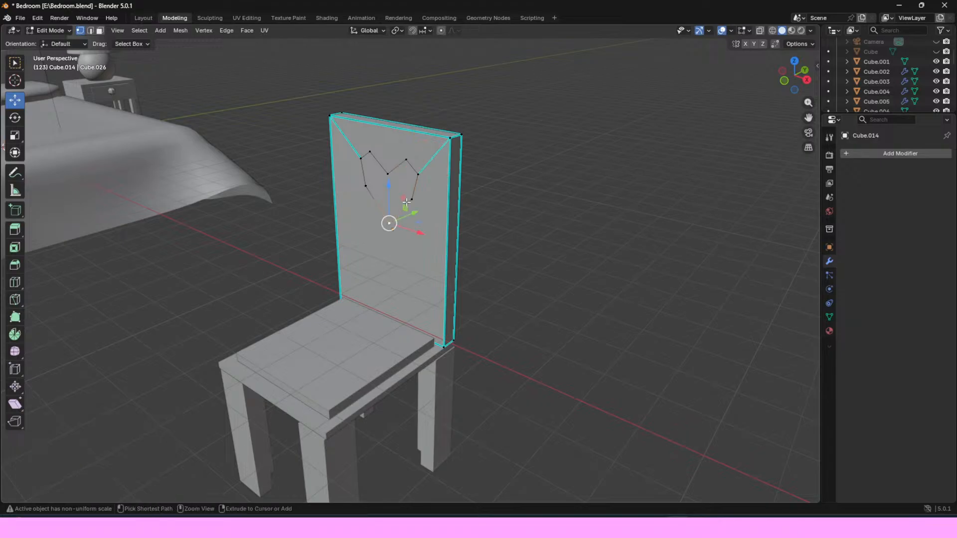
left_click(404, 162, "ctrl")
left_click(367, 186, "ctrl")
key("x")
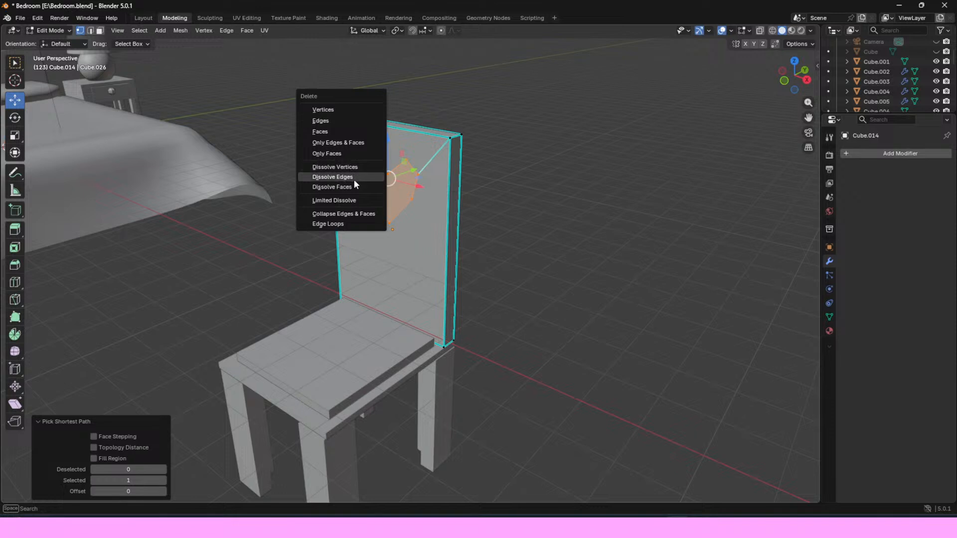
left_click(344, 167)
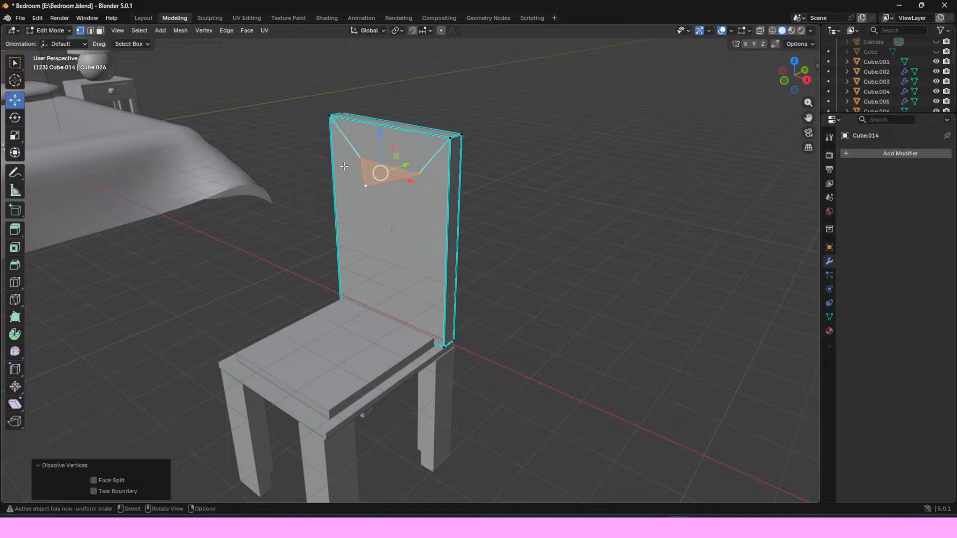
left_click(603, 180)
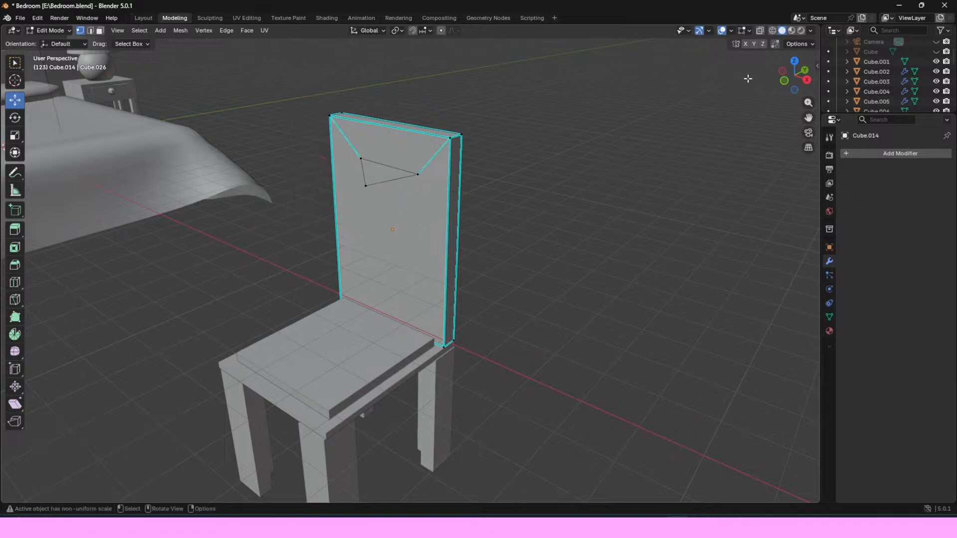
Step: Select vertices around the heart outline on the backrest's rear face and dissolve them
left_click_drag(794, 76, 740, 137)
mouse_move(468, 142)
middle_mouse_down()
mouse_move(514, 147)
mouse_move(551, 132)
mouse_move(454, 145)
middle_mouse_up()
left_click(423, 146)
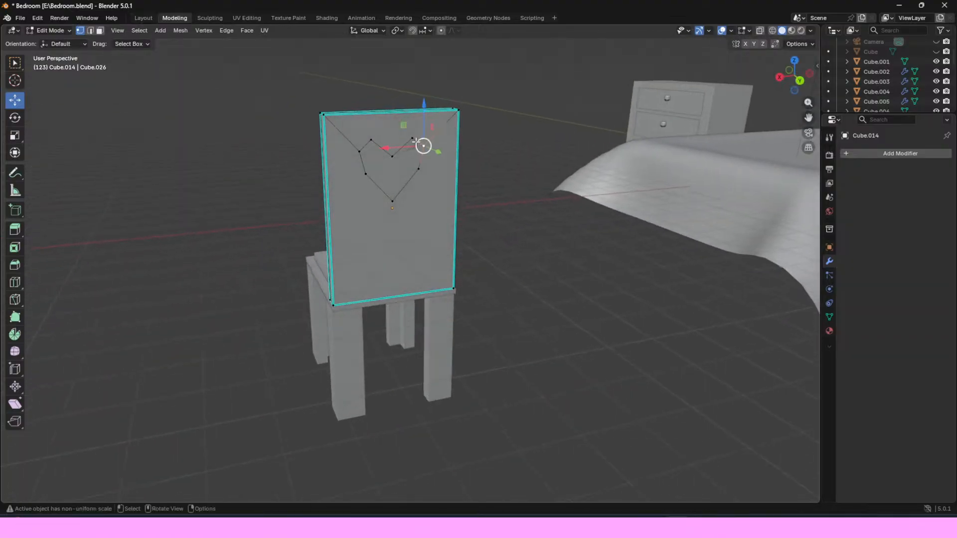
left_click(412, 138, "ctrl")
left_click(394, 199, "ctrl")
left_click(367, 146, "ctrl")
key("f")
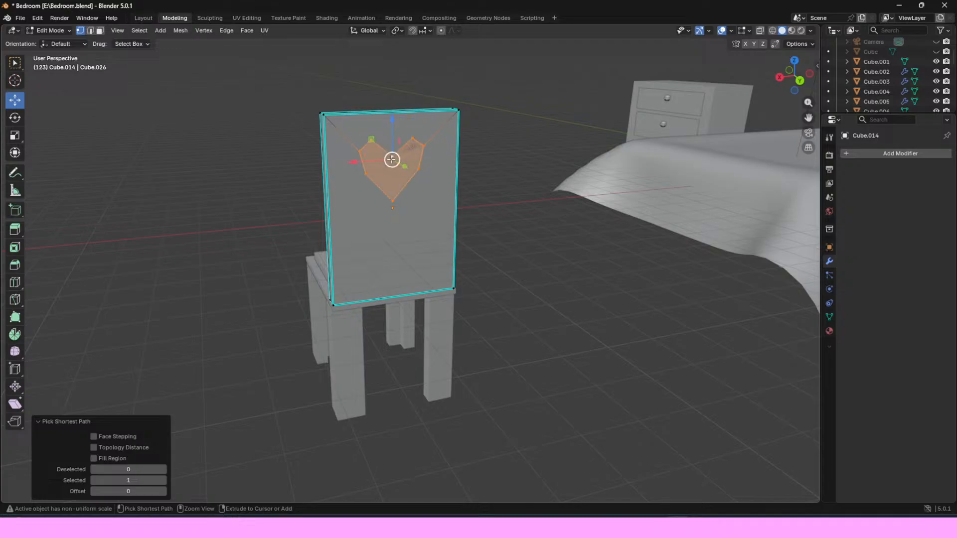
key("x")
left_click(391, 158)
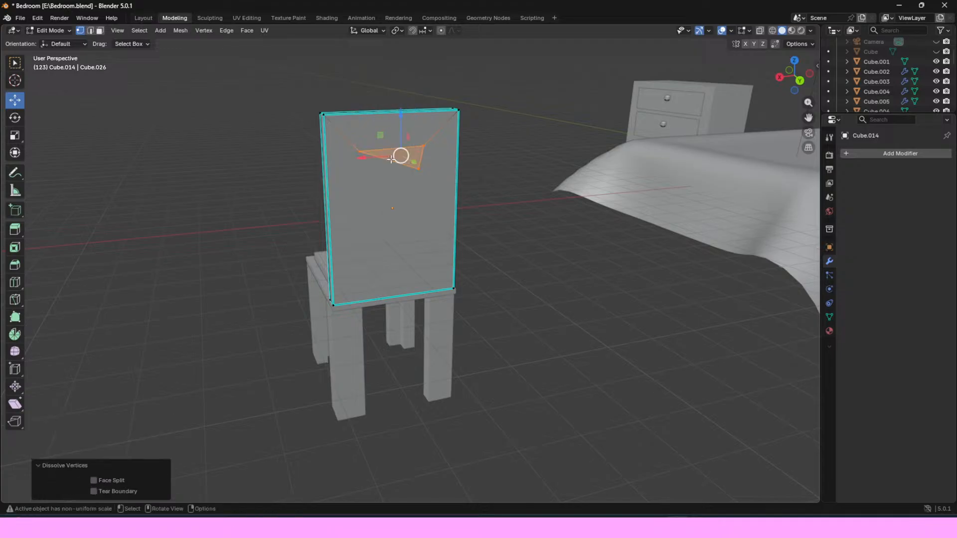
left_click(487, 158)
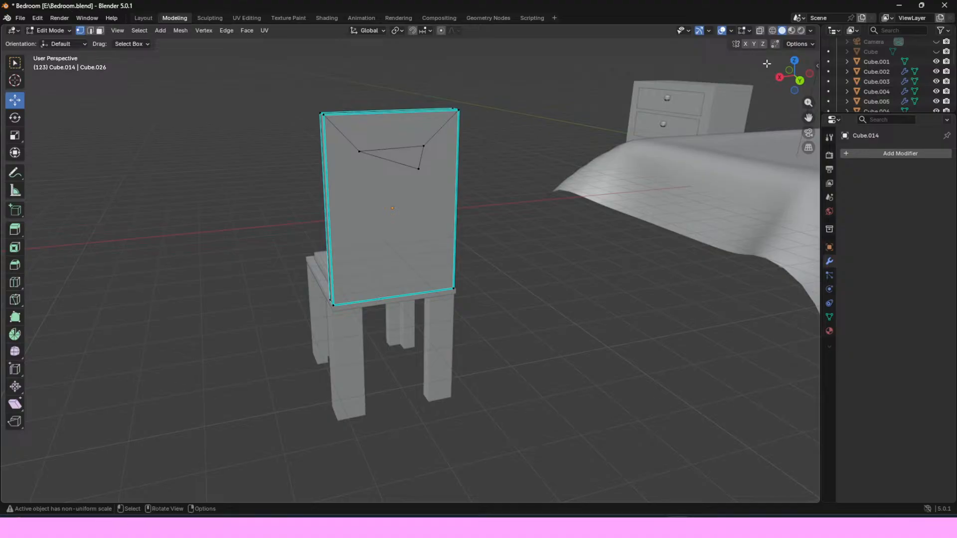
Step: Switch the viewport shading to Material Preview to show the chair's colors while editing the backrest
left_click_drag(790, 73, 657, 133)
left_click(391, 188)
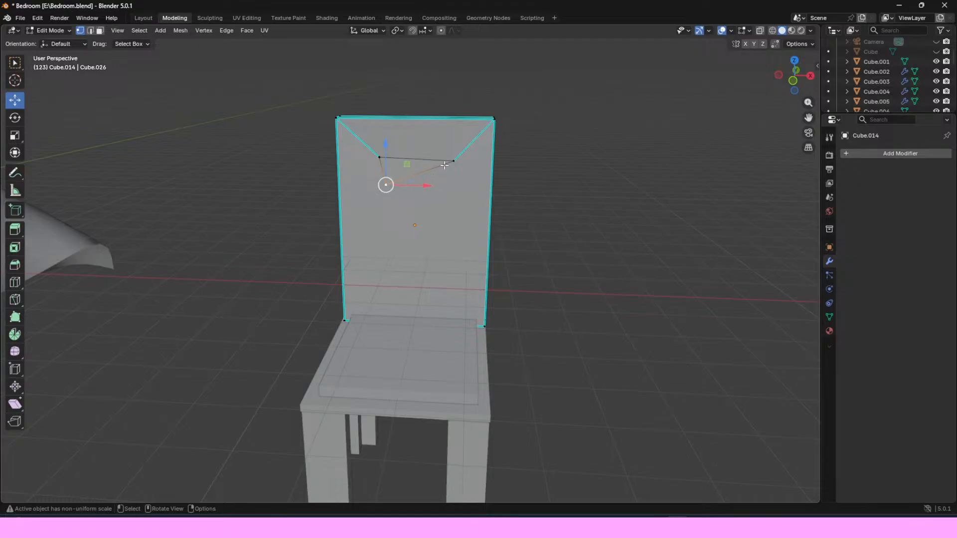
left_click(578, 207)
left_click(791, 30)
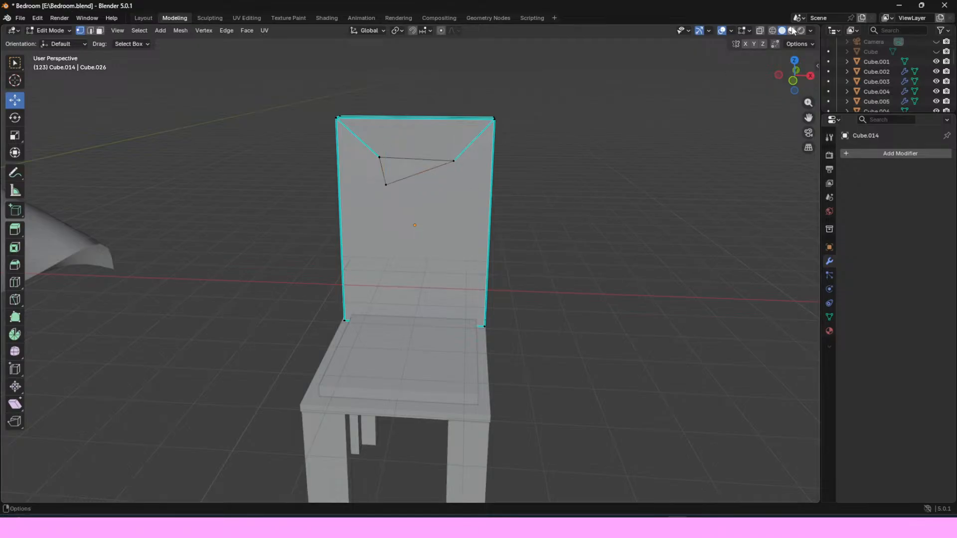
left_click(801, 30)
left_click(791, 31)
Step: Try to dissolve the three leftover heart vertices on the backrest's front face, and undo the attempt
mouse_move(782, 82)
left_mouse_down()
mouse_move(737, 83)
mouse_move(783, 85)
left_mouse_up()
left_click(443, 178)
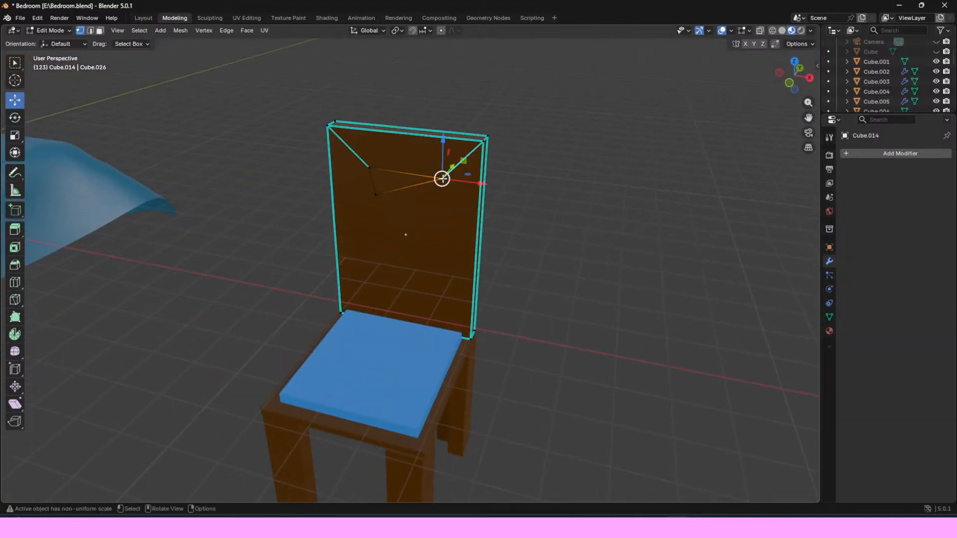
left_click(370, 168, "shift")
left_click(374, 188, "shift")
mouse_move(797, 76)
left_mouse_down()
mouse_move(620, 79)
mouse_move(793, 77)
left_mouse_up()
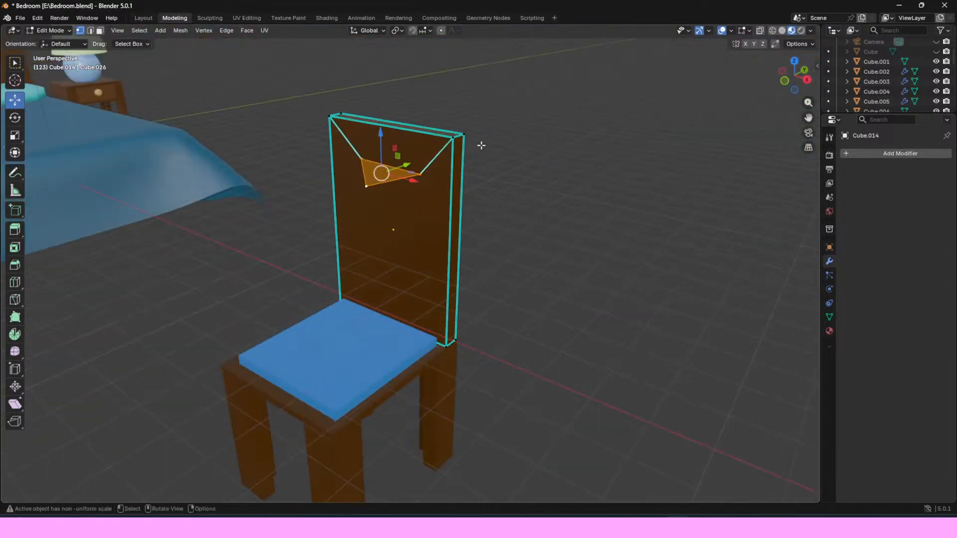
key("x")
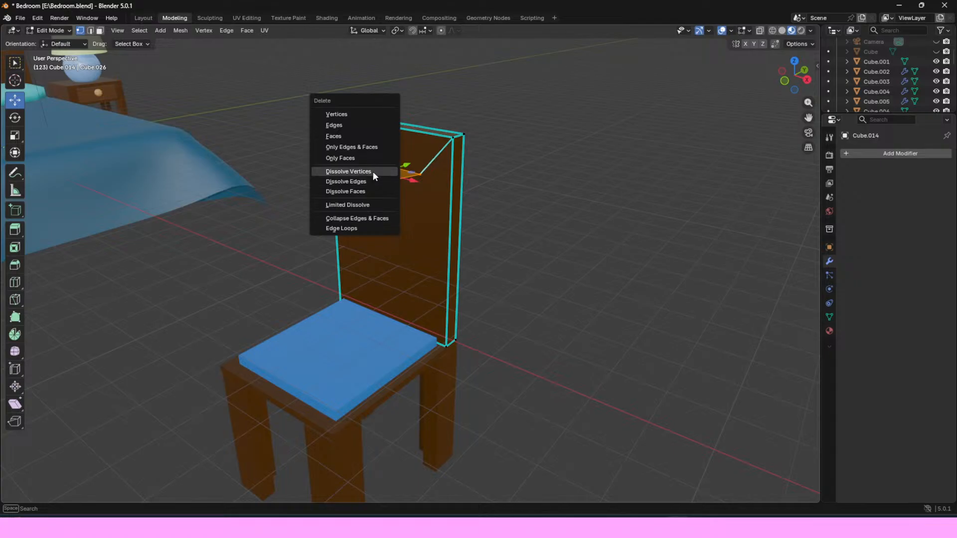
left_click(373, 171)
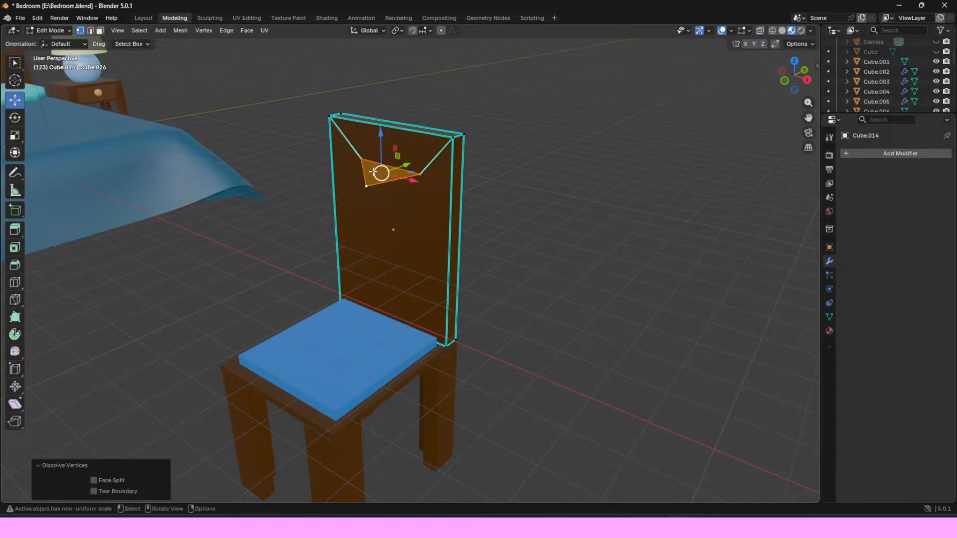
key("ctrl+z")
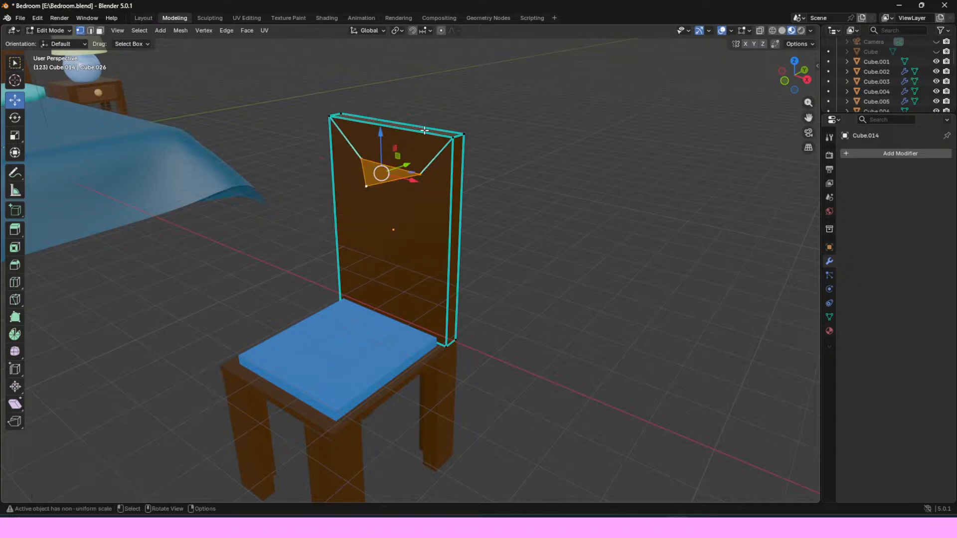
left_click(367, 186)
left_click(362, 162, "shift")
key("ctrl+v")
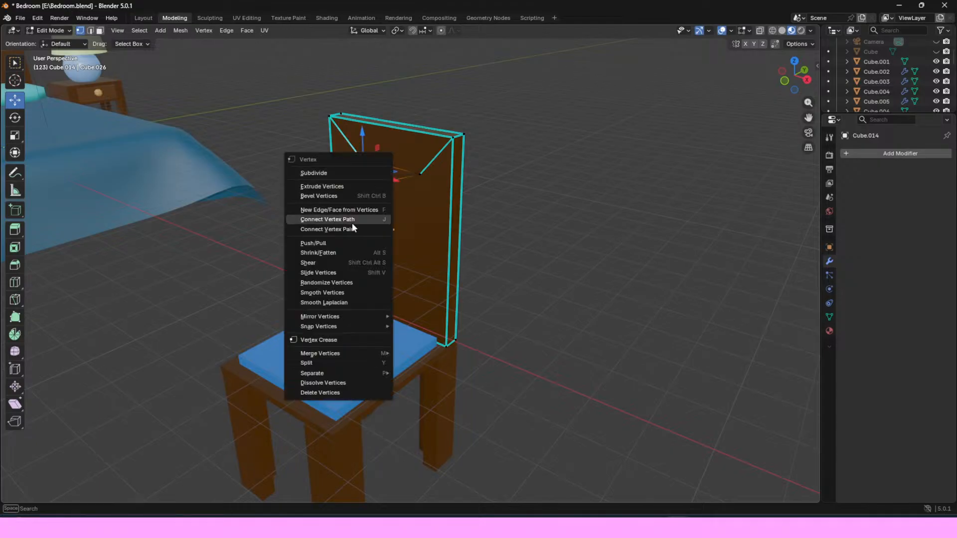
key("Escape")
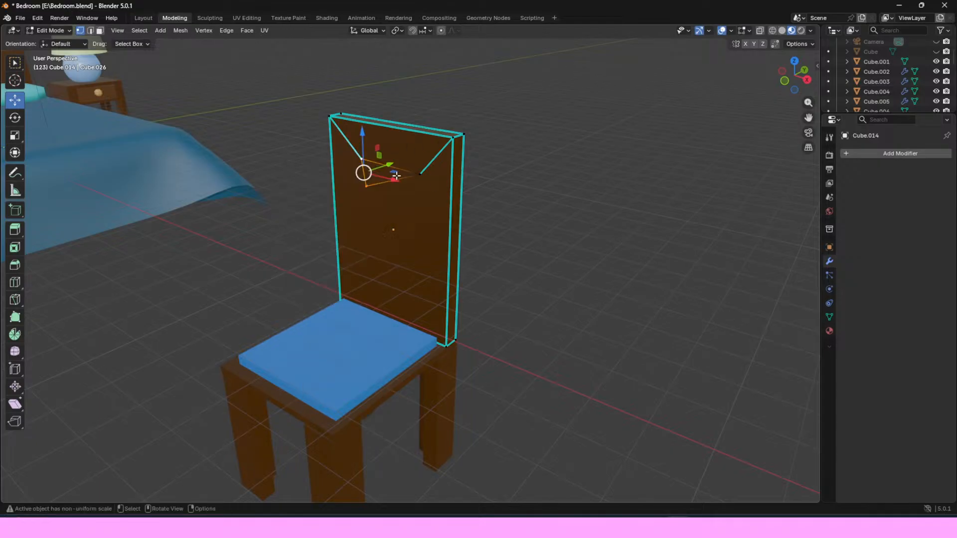
key("m")
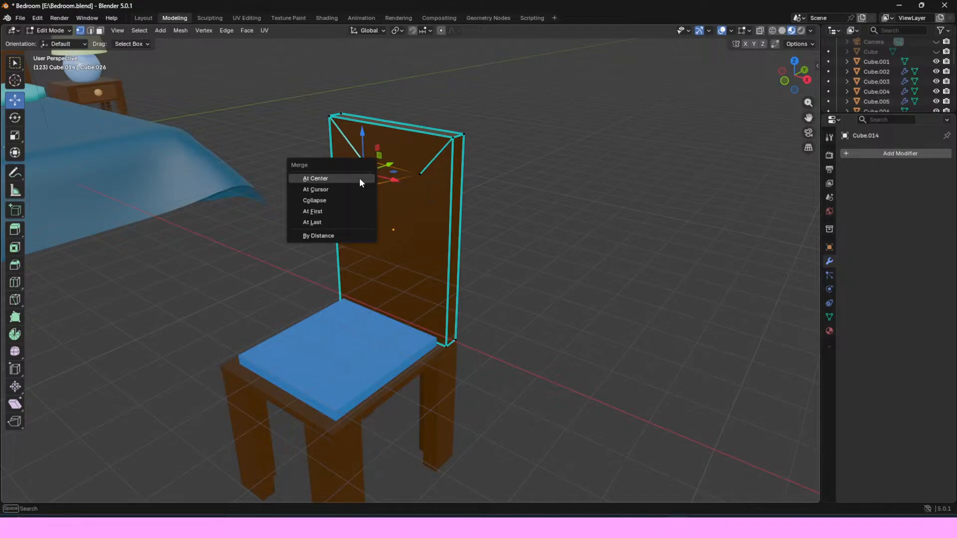
left_click(333, 193)
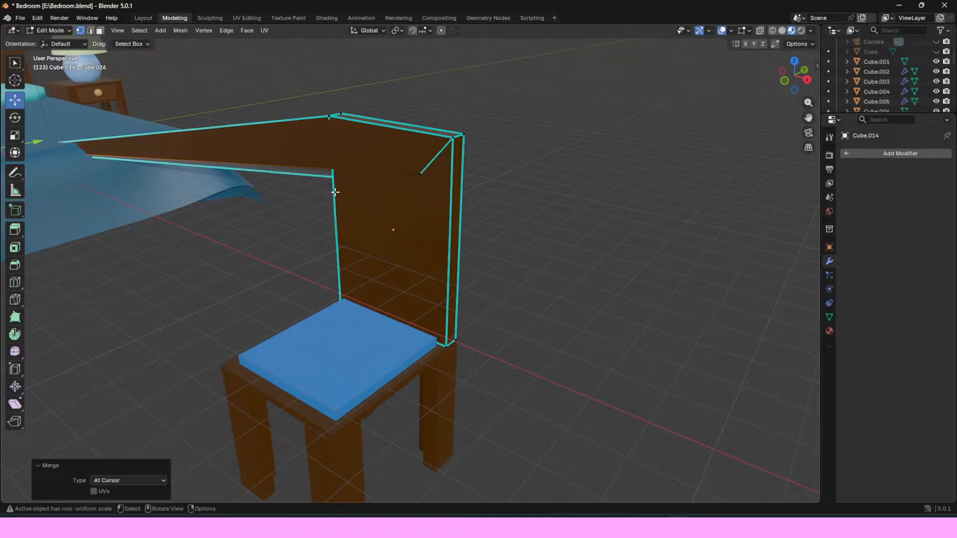
key("ctrl+z")
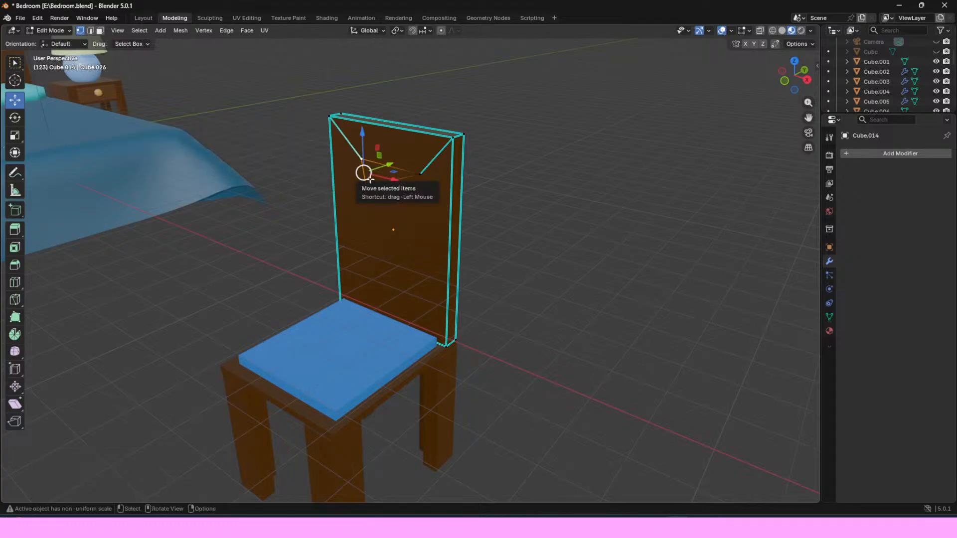
Step: Merge the selected leftover heart vertices on the backrest's front face at their center
key("m")
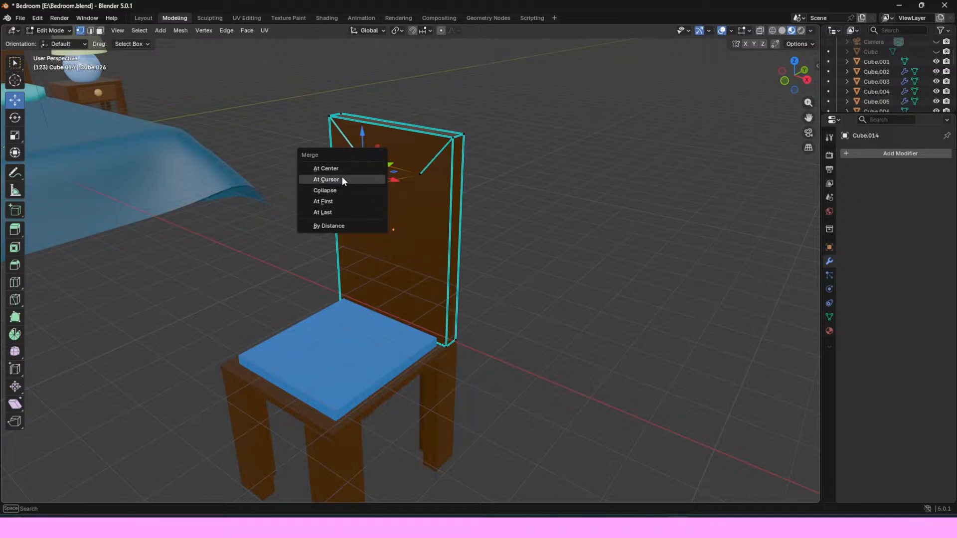
left_click(349, 170)
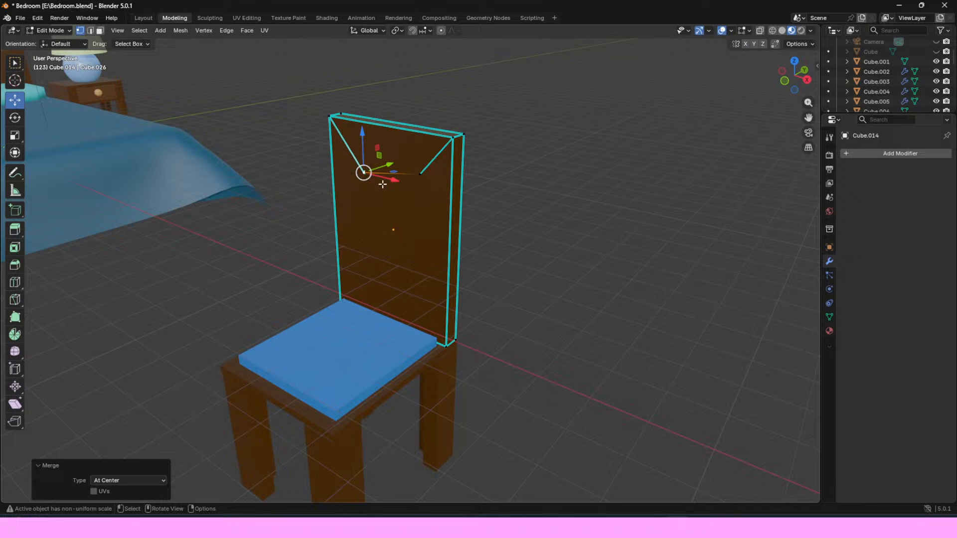
left_click(420, 174)
left_click(364, 174, "ctrl")
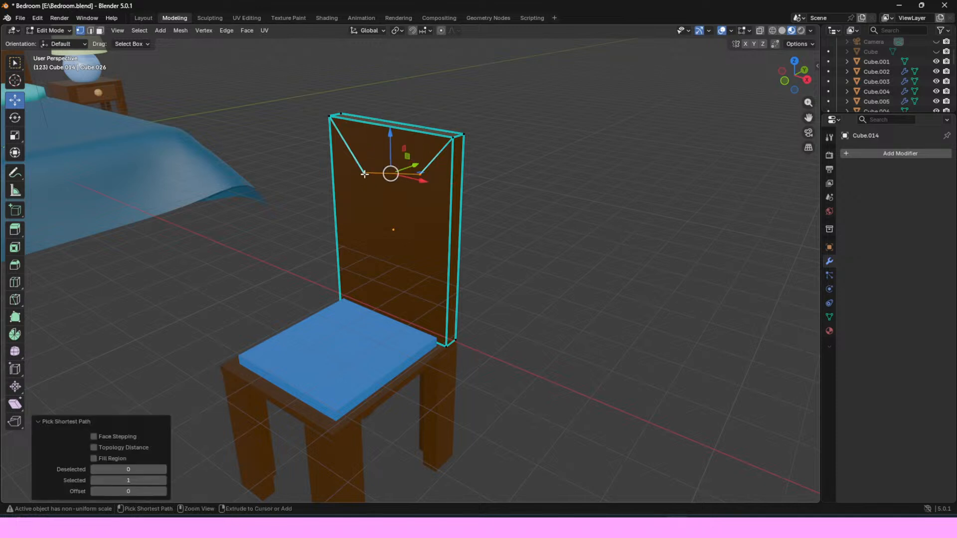
left_click(364, 172)
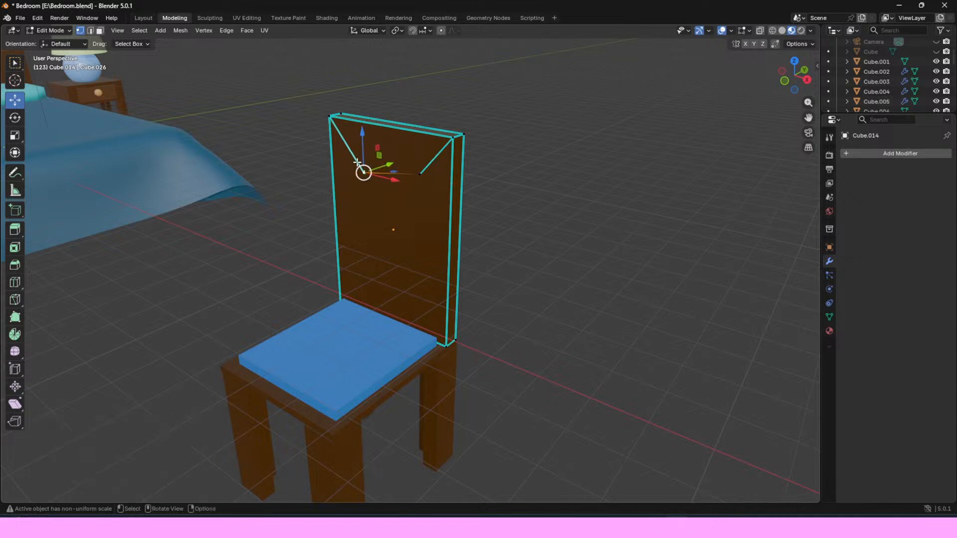
left_click(329, 116, "ctrl")
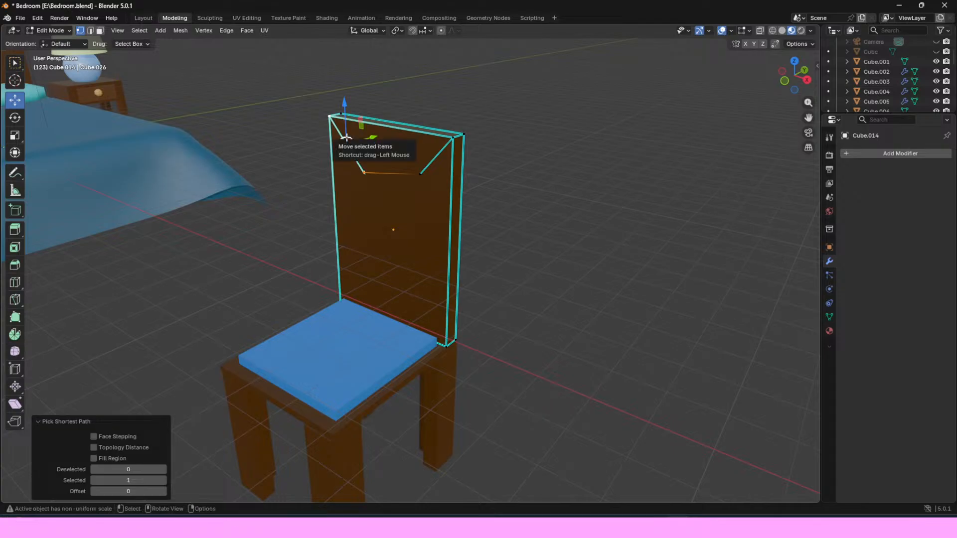
left_click(421, 172)
left_click(364, 173, "ctrl")
key("x")
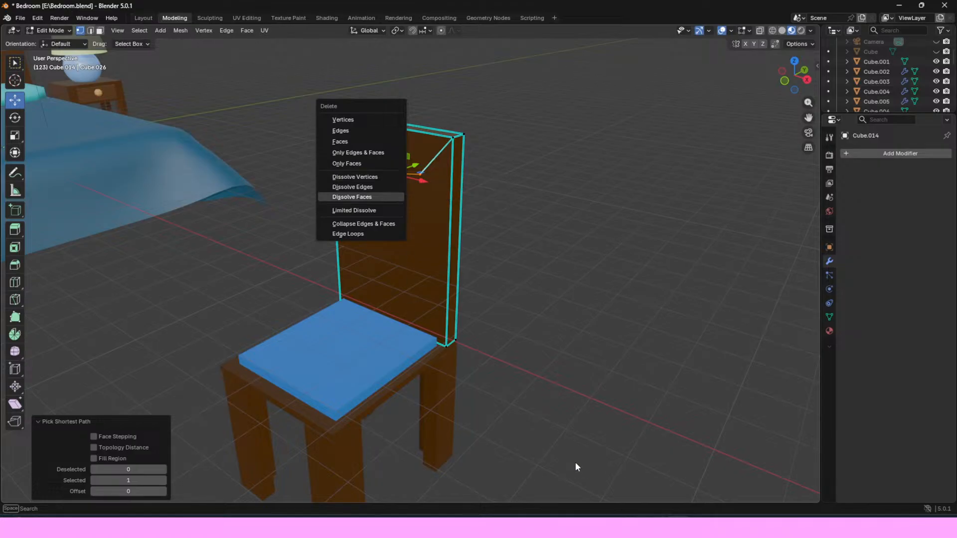
left_click(668, 518)
left_click(314, 358)
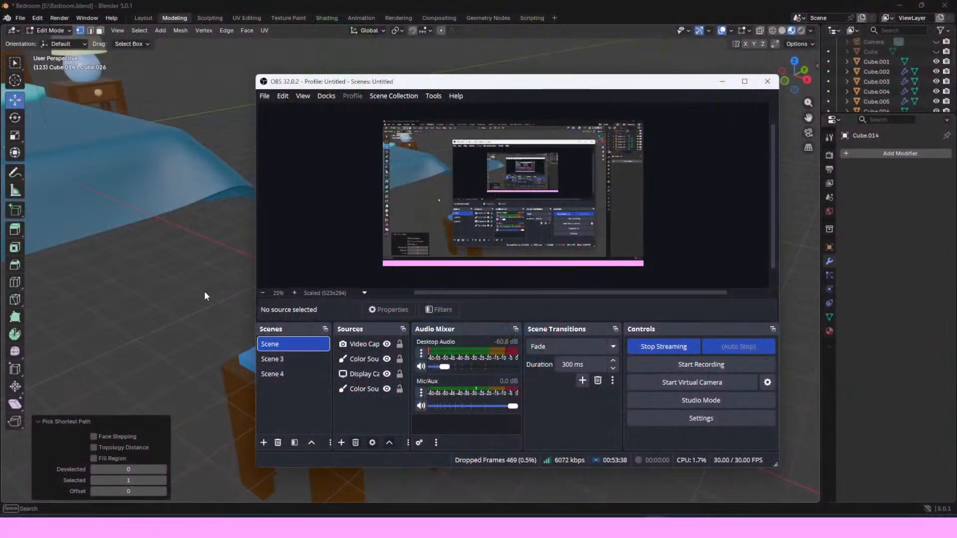
key("alt+Tab")
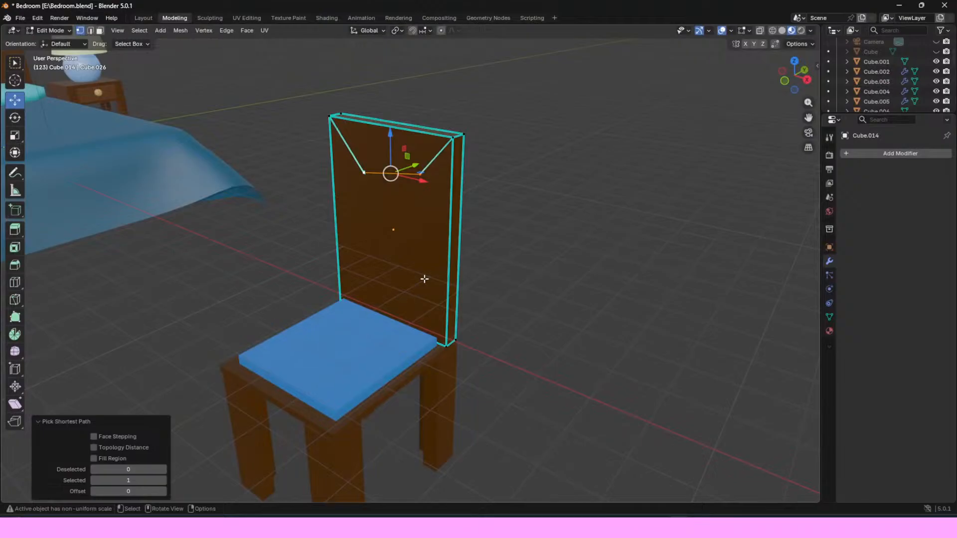
left_click(510, 247)
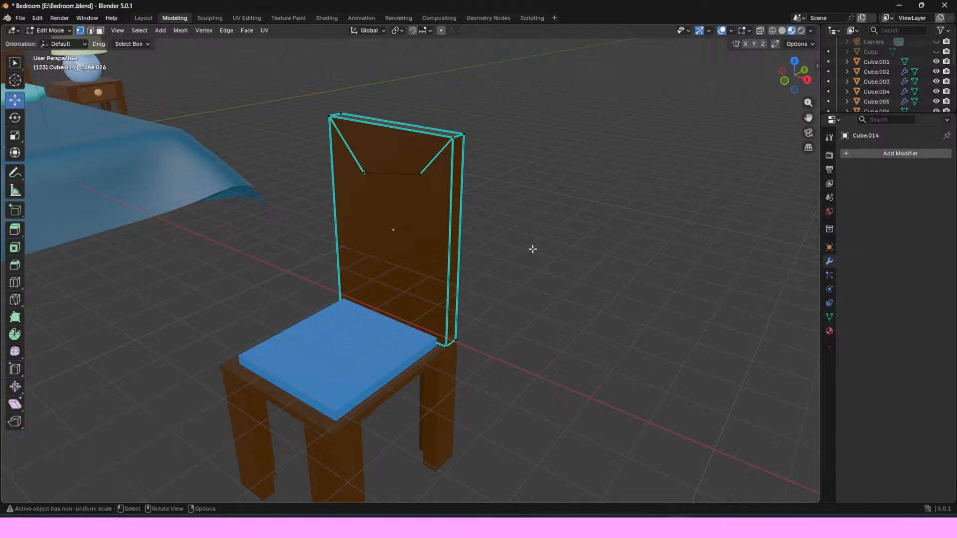
Step: In the Modeling workspace, merge the leftover heart vertices beside the gap on the backrest's rear face at their center
left_click(143, 17)
left_click(465, 106)
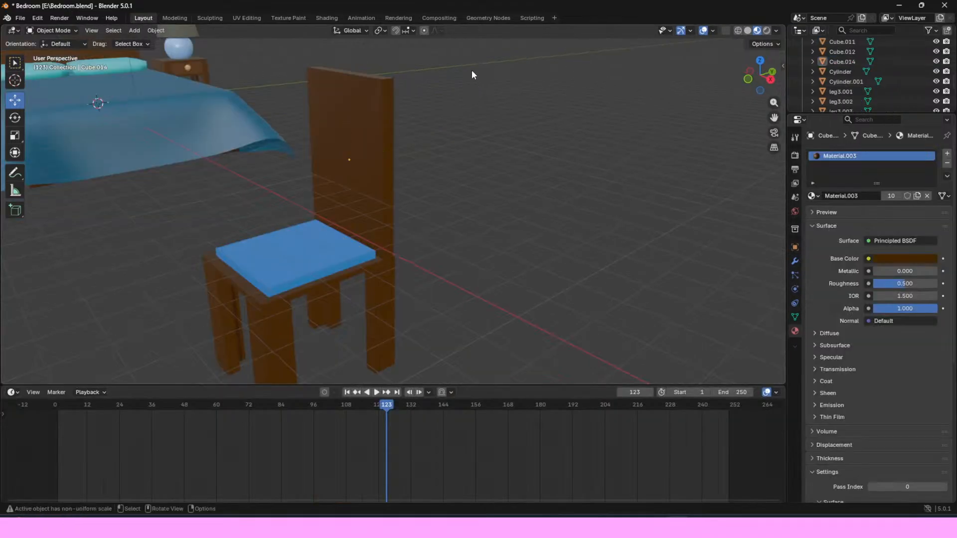
left_click_drag(760, 73, 333, 81)
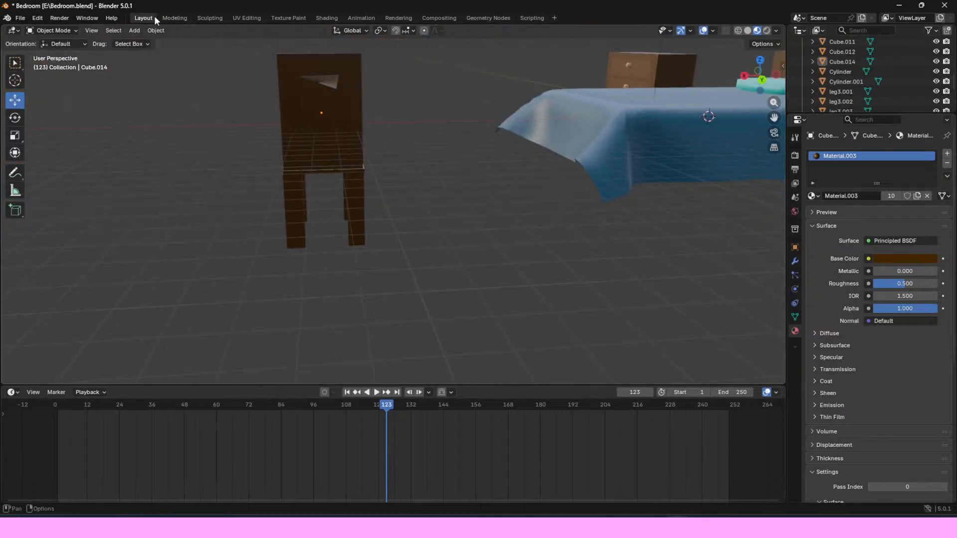
left_click(168, 18)
left_click_drag(792, 75, 434, 131)
left_click(427, 165)
left_click(410, 163, "shift")
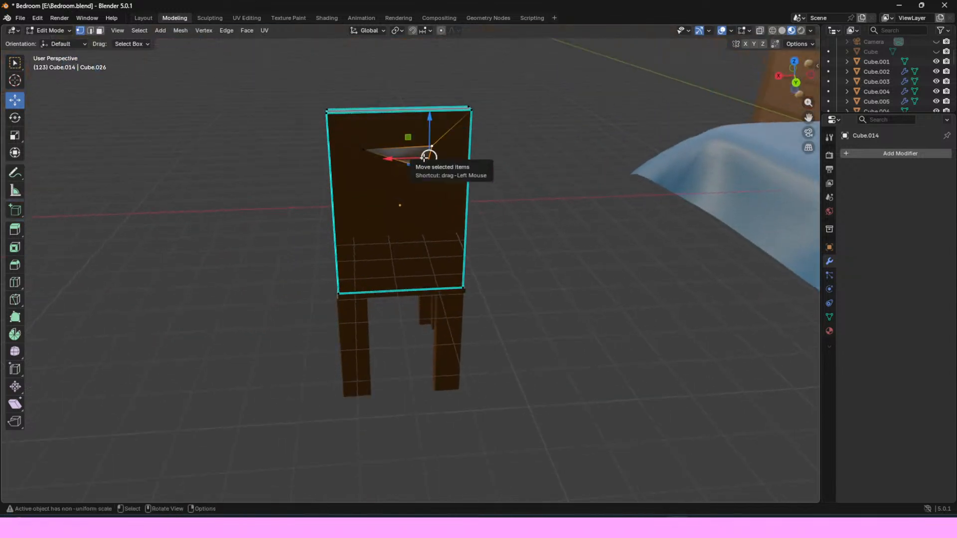
key("m")
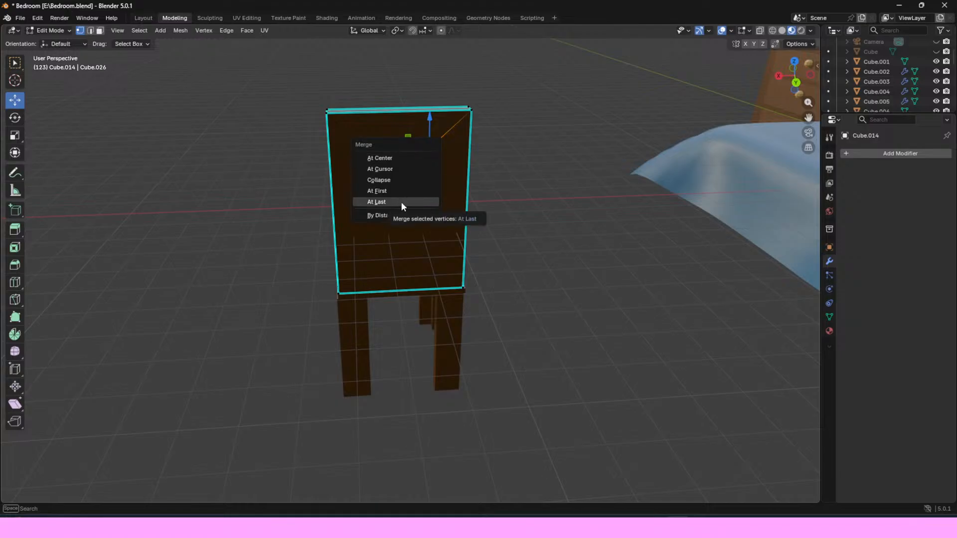
left_click(392, 158)
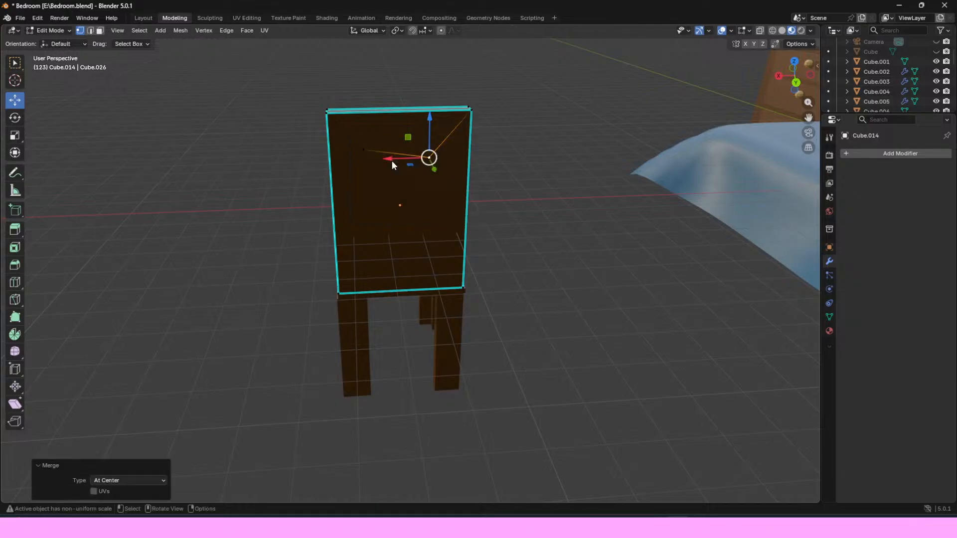
Step: Raise the two leftover vertices on the backrest's rear face one by one toward its top edge
left_click_drag(429, 128, 432, 101)
left_click(363, 153)
left_click_drag(366, 123, 357, 106)
Step: Select both leftover vertices on the backrest's front face and move them about 0.74 m up and about -0.32 m along X
left_click_drag(807, 75, 949, 83)
left_click(428, 165)
left_click(367, 170, "shift")
left_click_drag(398, 145, 391, 105)
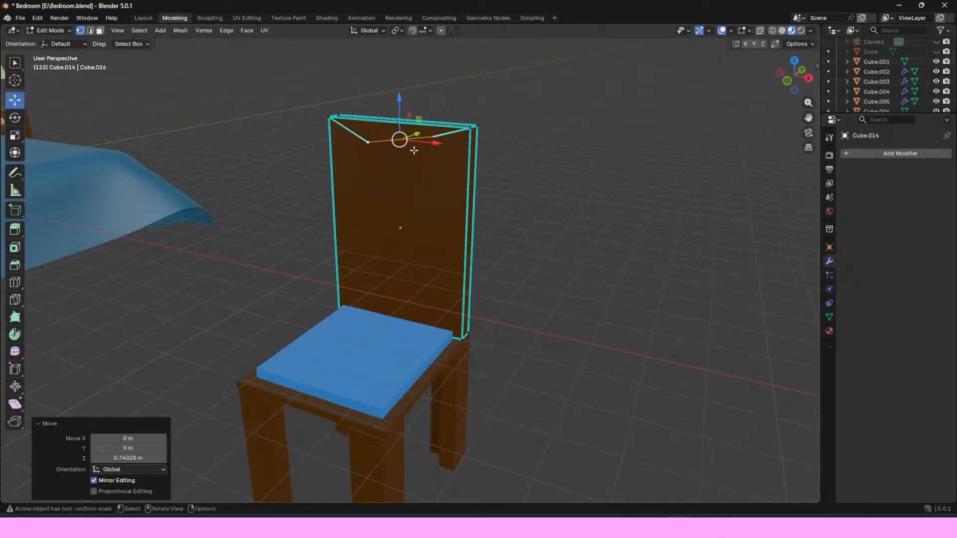
left_click_drag(434, 146, 422, 144)
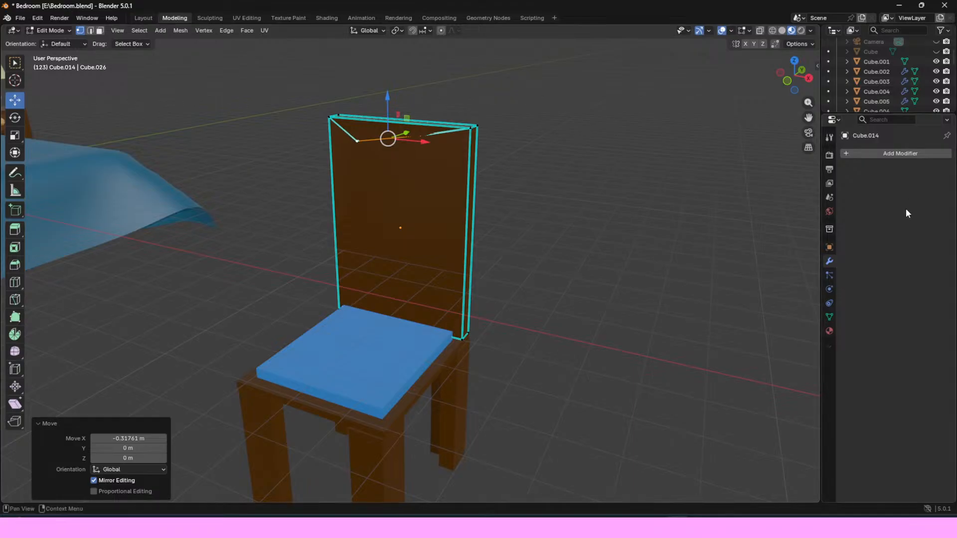
left_click(665, 198)
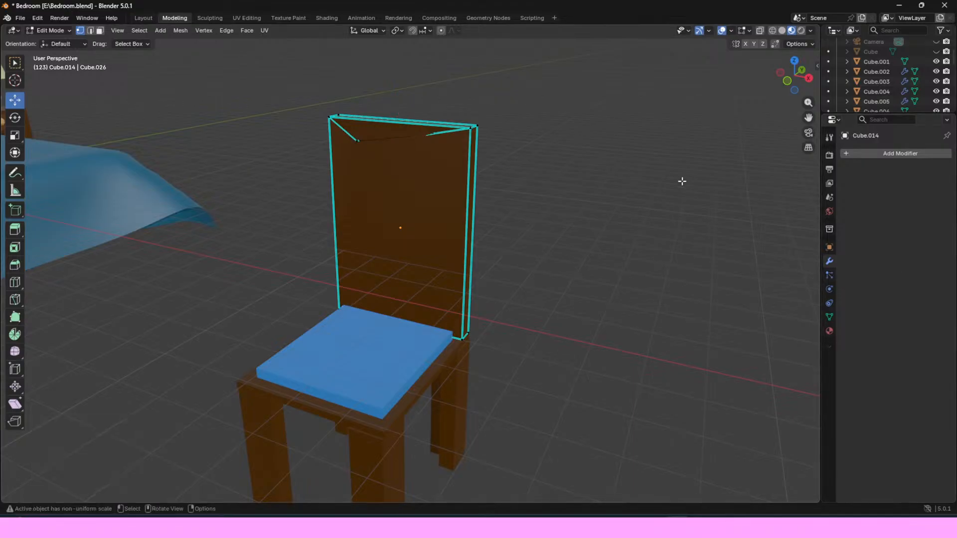
Step: Move the front face's leftover vertex on the negative X side up and along X into the backrest's nearest top corner
left_click_drag(782, 86, 809, 87)
left_click(409, 158)
mouse_move(407, 122)
left_mouse_down()
mouse_move(402, 100)
mouse_move(402, 109)
left_mouse_up()
left_click_drag(440, 139, 419, 138)
left_click_drag(387, 108, 388, 106)
left_click_drag(421, 136, 386, 143)
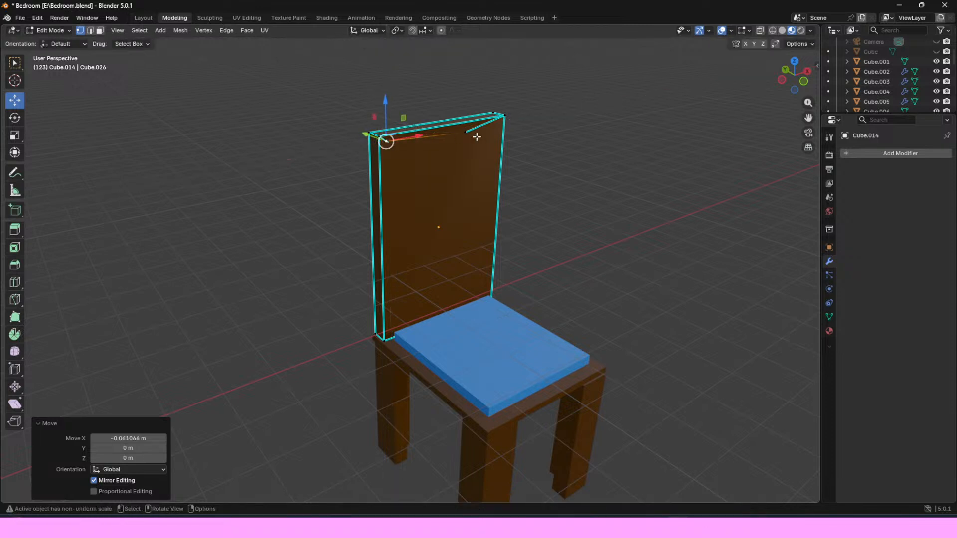
Step: Shift the front face's other leftover vertex toward the opposite top corner, undo the free move, and raise the vertex about 0.12 m
left_click(465, 131)
mouse_move(488, 131)
left_mouse_down("shift")
mouse_move(493, 119)
mouse_move(504, 124)
left_mouse_up("shift")
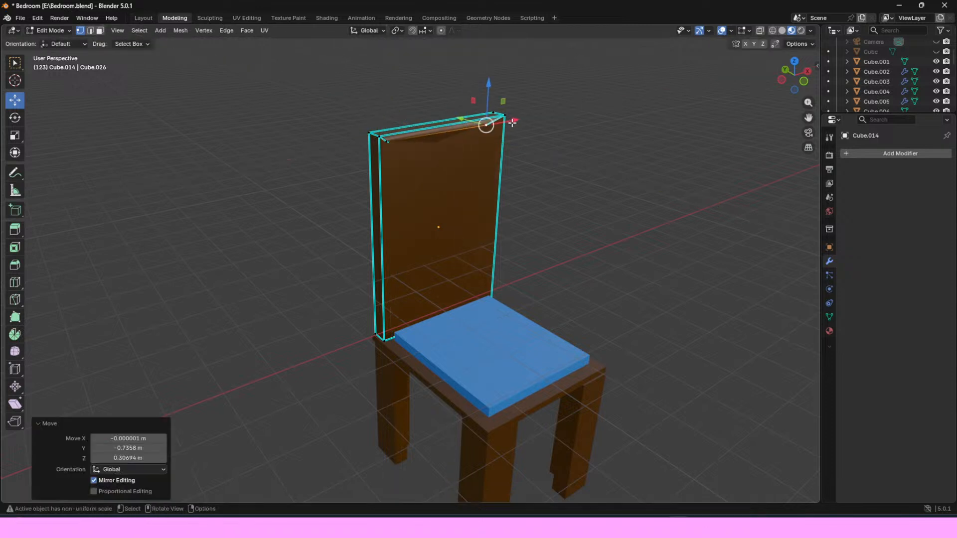
key("ctrl+z")
left_click_drag(804, 60, 519, 144)
left_click_drag(480, 106, 489, 100)
Step: Select both leftover vertices on the backrest's rear face and raise them together closer to the top edge
left_click_drag(793, 76, 584, 117)
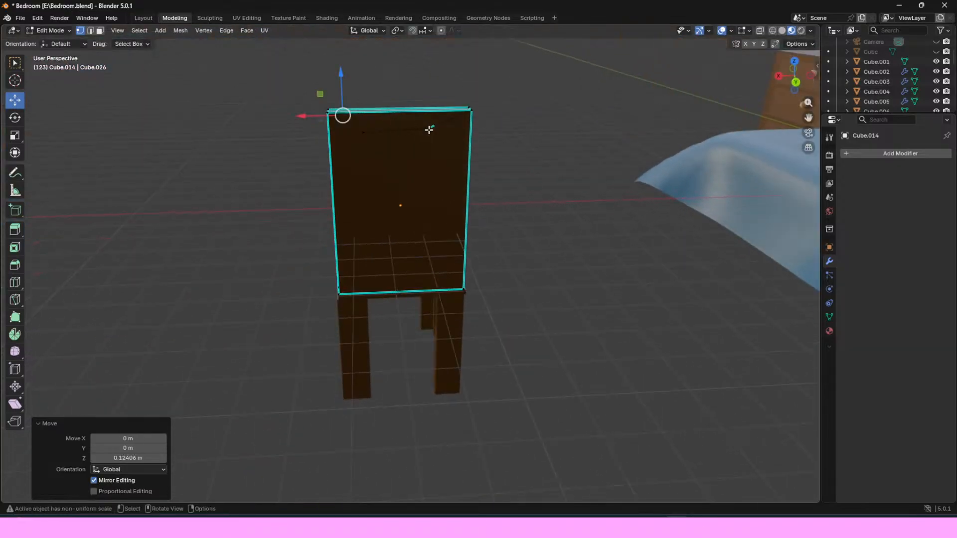
left_click(430, 128)
left_click(362, 132, "ctrl")
left_click_drag(397, 89, 396, 80)
Step: Move the rear face's leftover vertex on the positive X side about 0.16 m along X, undoing the off-axis move first
left_click(363, 123)
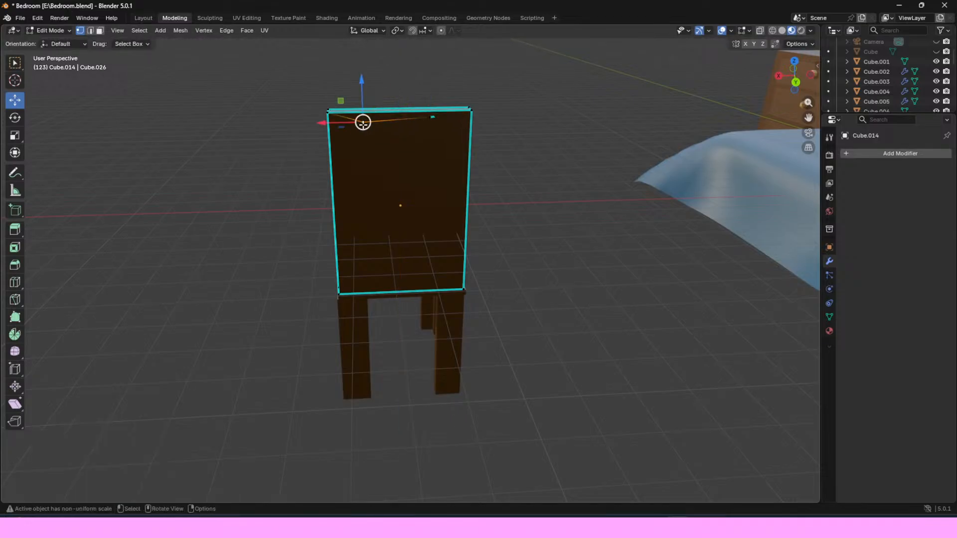
mouse_move(343, 125)
left_mouse_down()
mouse_move(332, 121)
mouse_move(342, 114)
left_mouse_up()
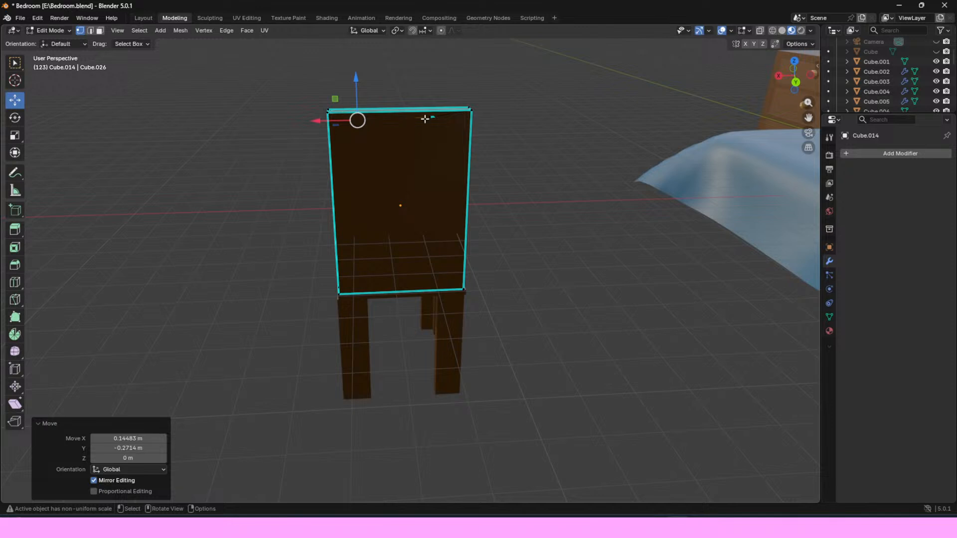
key("ctrl+z")
left_click_drag(336, 127, 328, 121)
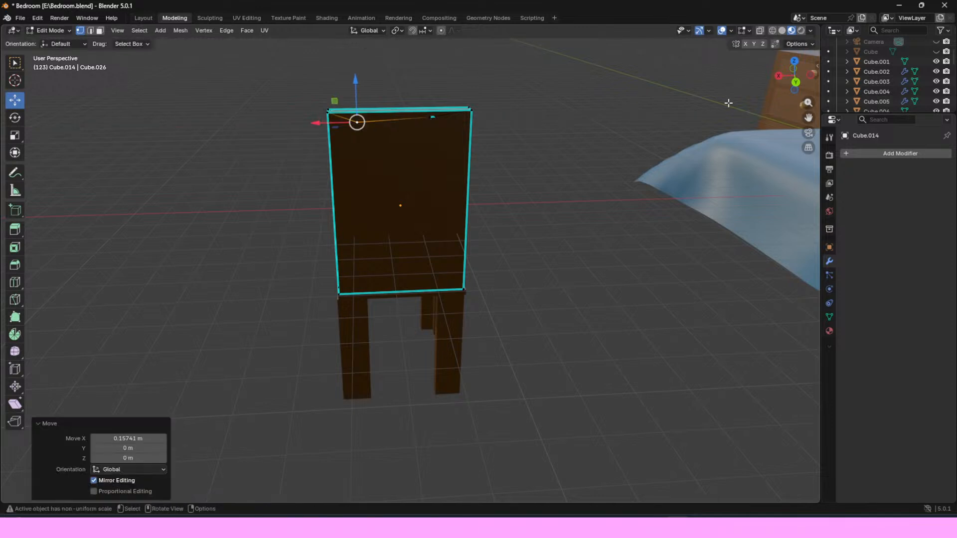
Step: From the chair's side, raise the rear face's leftover vertex on the positive X side up to the backrest's top edge
left_click_drag(798, 79, 510, 109)
left_click(393, 125)
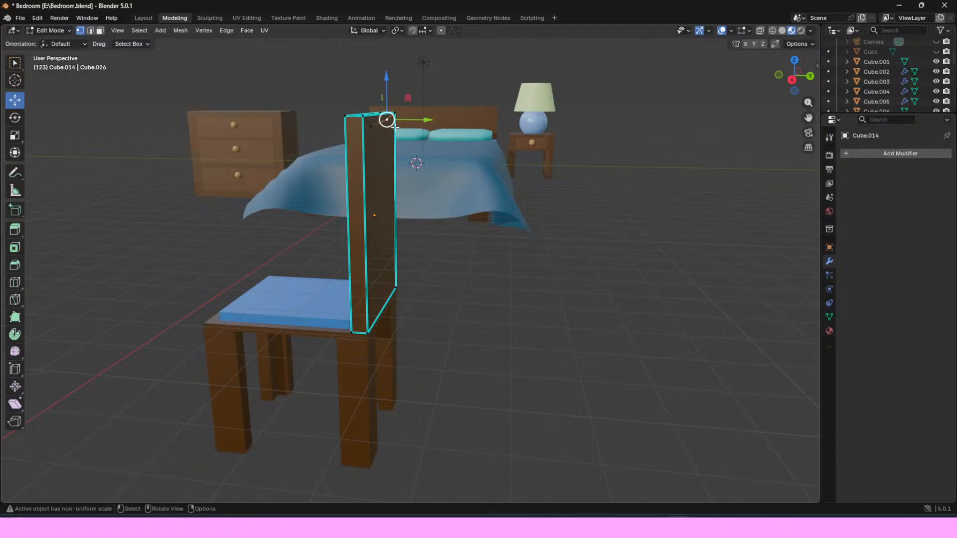
left_click(374, 125)
left_click_drag(370, 89, 368, 80)
left_click(626, 154)
Step: Move the rear face's other leftover vertex along X toward the top corner on the negative X side
left_click_drag(781, 80, 693, 90)
left_click(423, 117)
left_click_drag(384, 119, 405, 120)
left_click(524, 129)
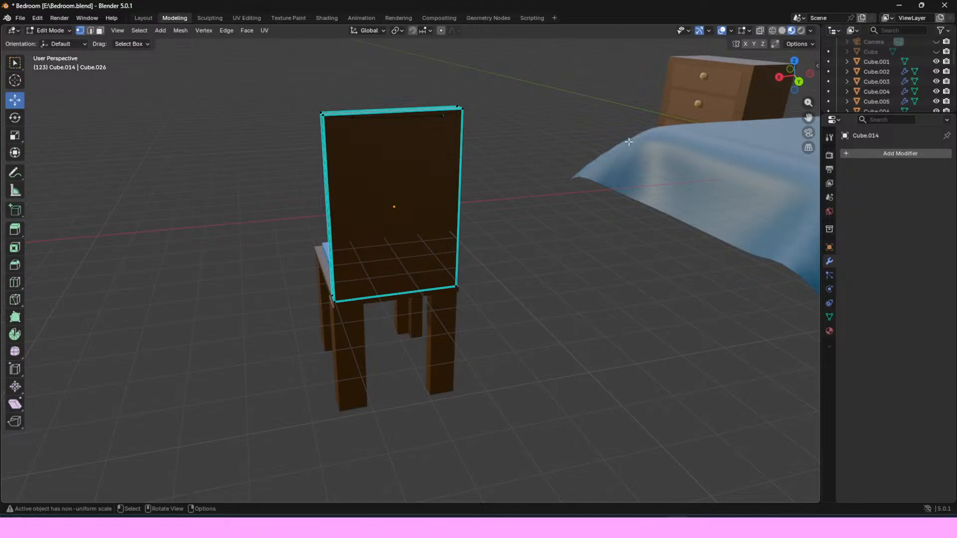
Step: Return to the Layout workspace and examine the chair's backrest from several angles and distances for remaining shading flaws
middle_click_drag(769, 93, 643, 96)
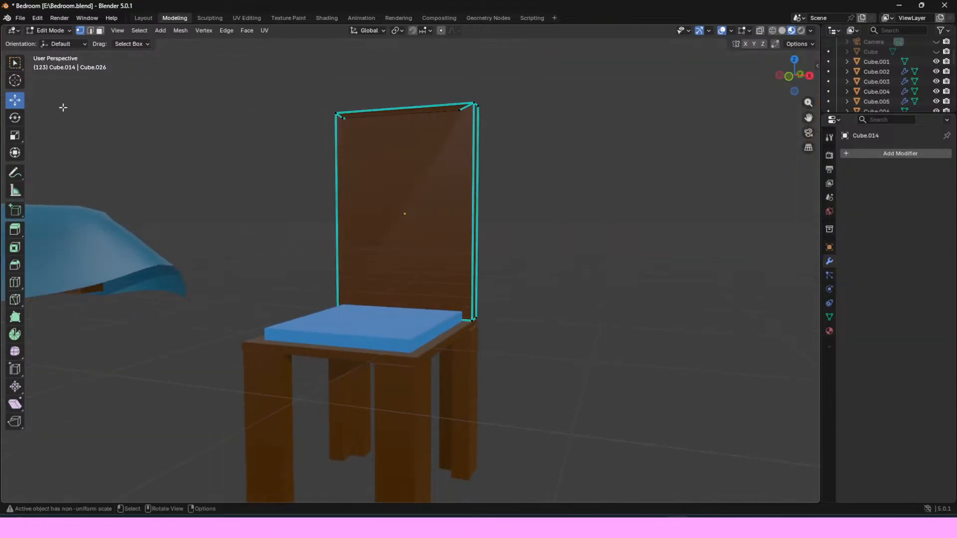
left_click(143, 18)
left_click_drag(760, 75, 949, 71)
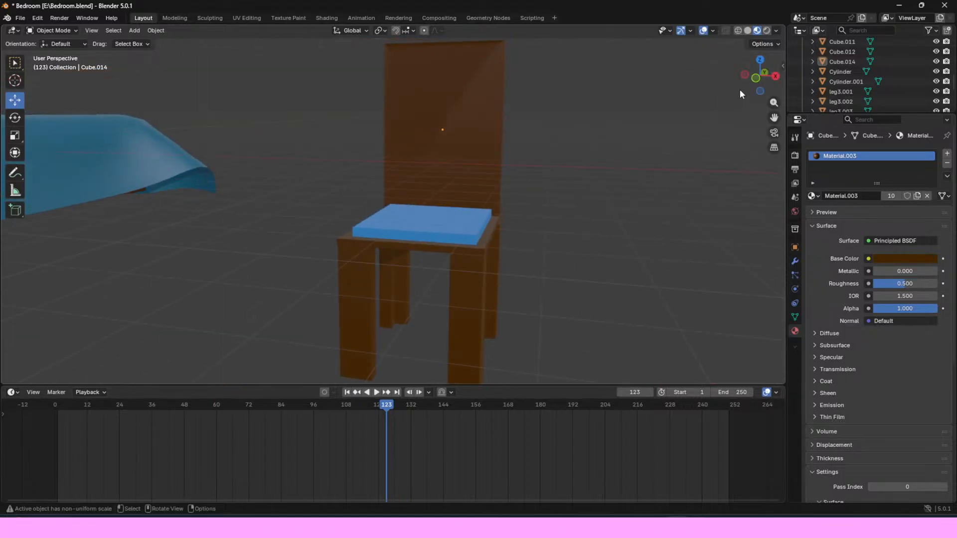
left_click_drag(753, 82, 723, 124)
scroll(694, 82, "down", 5)
left_click_drag(771, 79, 656, 106)
left_click(462, 166)
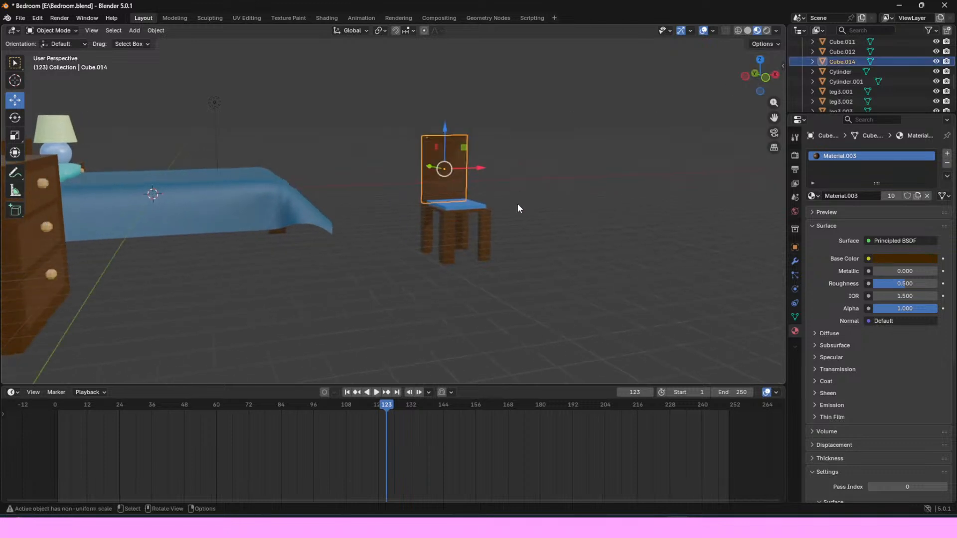
left_click_drag(763, 85, 442, 152)
scroll(659, 115, "up", 5)
scroll(659, 115, "down", 1)
left_click(706, 91)
scroll(627, 104, "up", 5)
scroll(627, 105, "down", 3)
left_click_drag(773, 118, 665, 128)
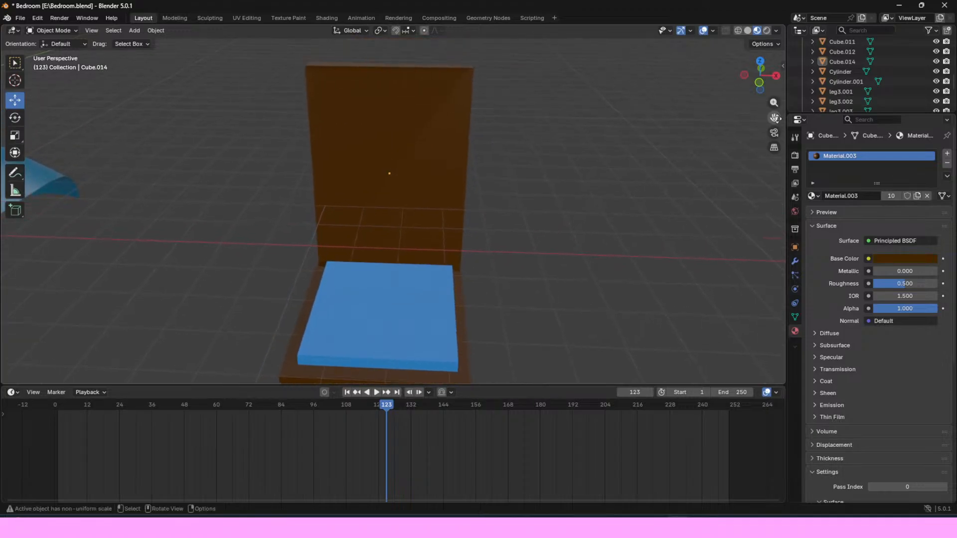
left_click(314, 74)
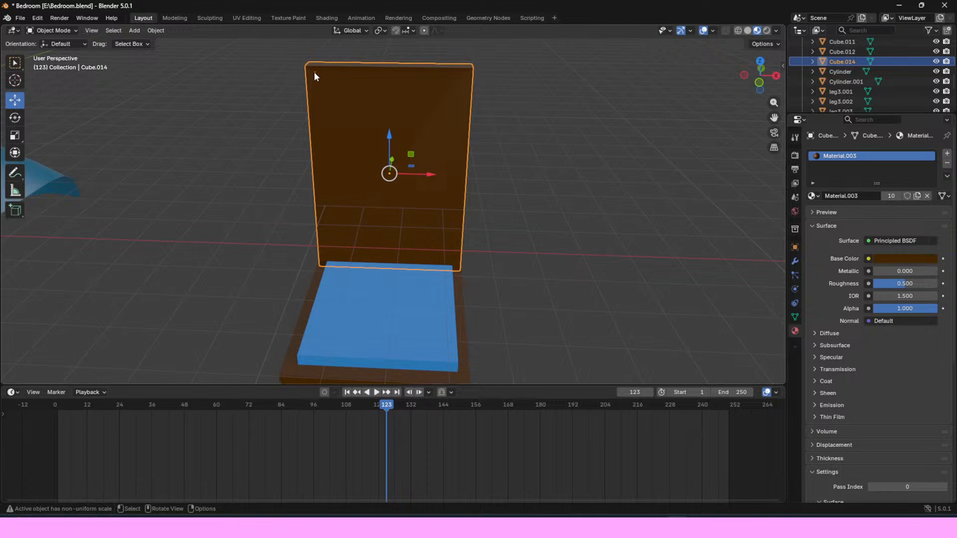
left_click(284, 93)
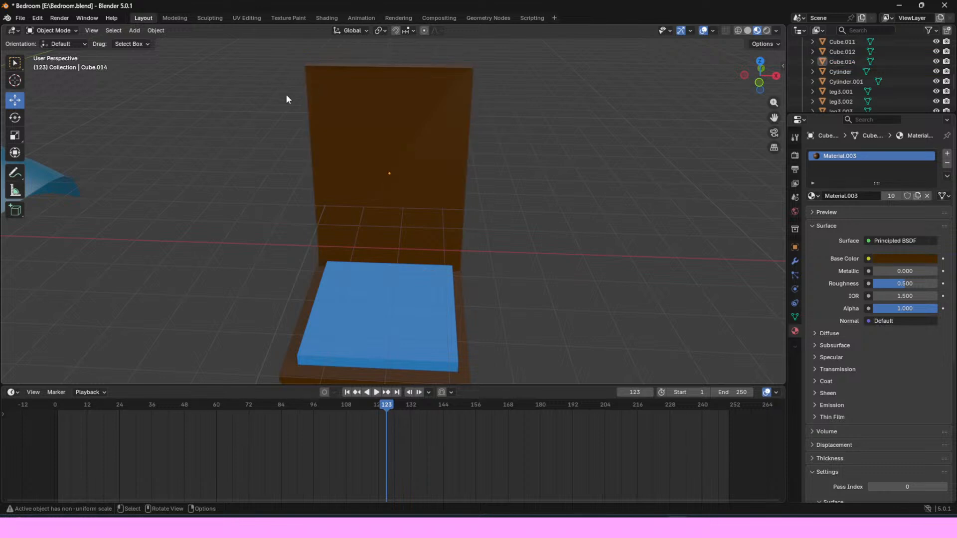
left_click(383, 128)
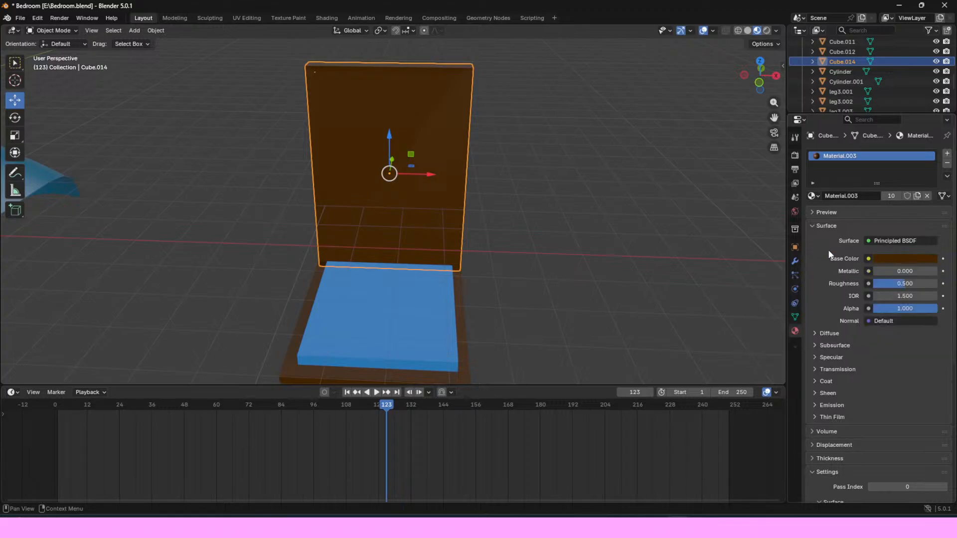
Step: Deselect the chair's backrest and examine the whole bedroom layout with the bed, nightstand, dresser and chair from an elevated angle
left_click(662, 223)
scroll(625, 217, "down", 8)
left_click_drag(769, 67, 666, 95)
left_click_drag(774, 118, 852, 184)
mouse_move(755, 64)
left_mouse_down()
mouse_move(763, 52)
mouse_move(758, 61)
mouse_move(777, 60)
mouse_move(792, 31)
mouse_move(784, 57)
mouse_move(838, 49)
mouse_move(877, 68)
mouse_move(766, 71)
left_mouse_up()
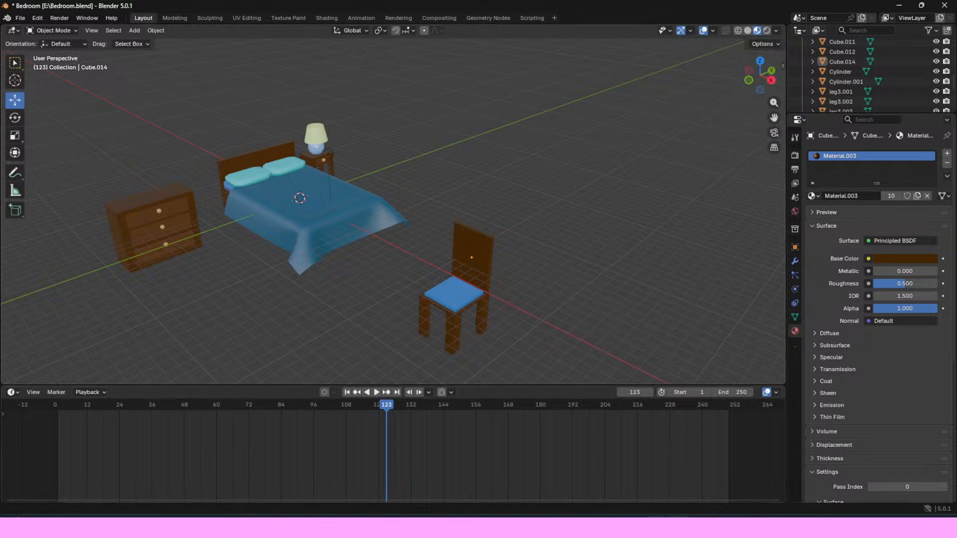
Step: Switch to OBS and make Scene 4 the active streaming scene
left_click(655, 471)
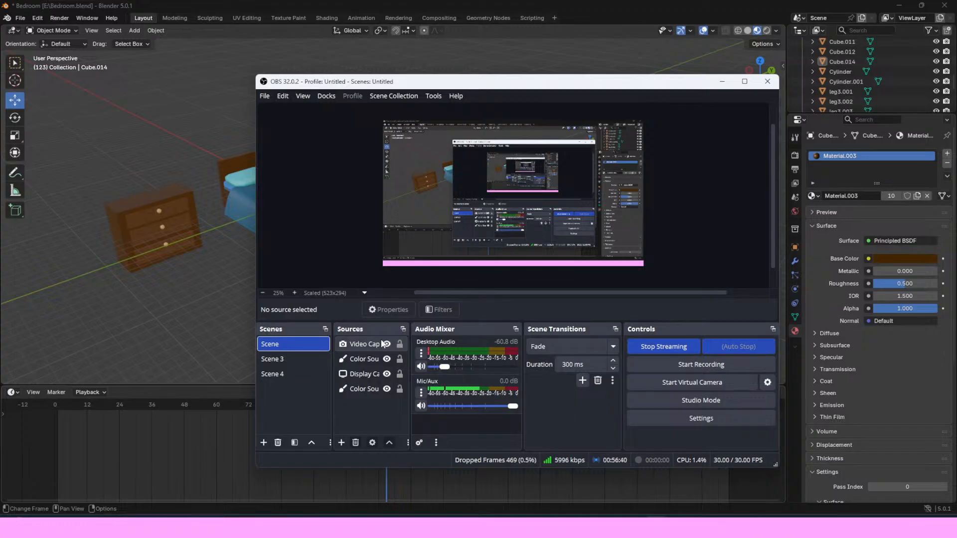
left_click(275, 373)
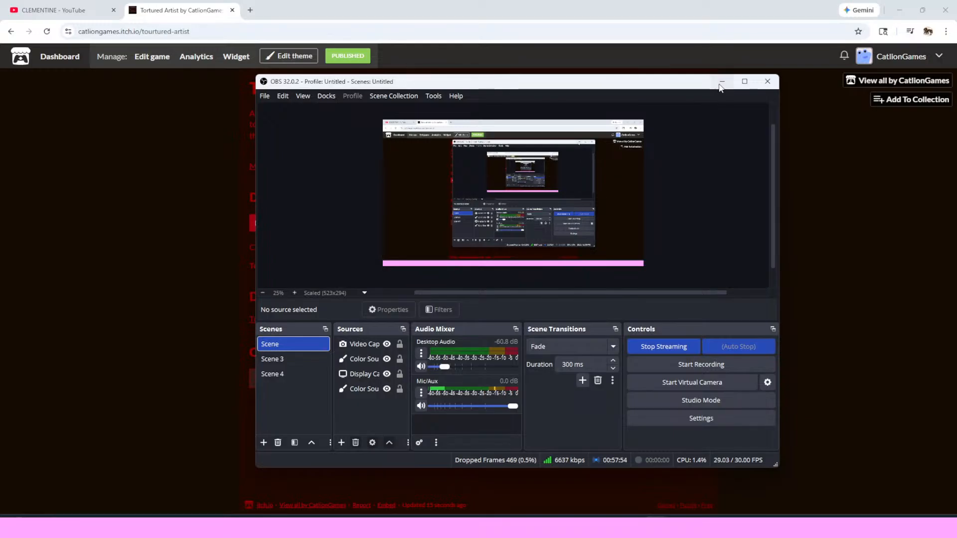
Step: Minimise OBS to present the Tortured Artist itch.io page, and reopen OBS to change the stream to Scene 3
left_click(727, 86)
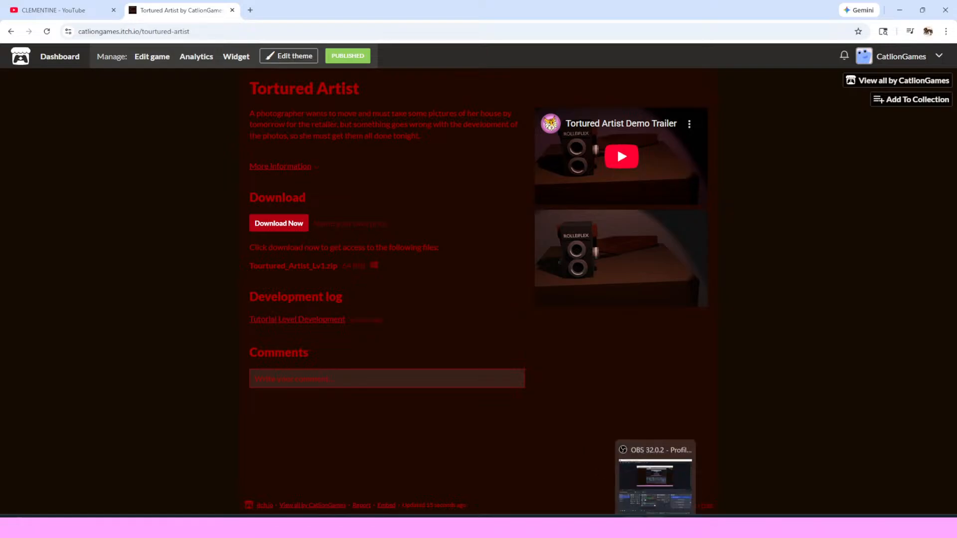
left_click(655, 527)
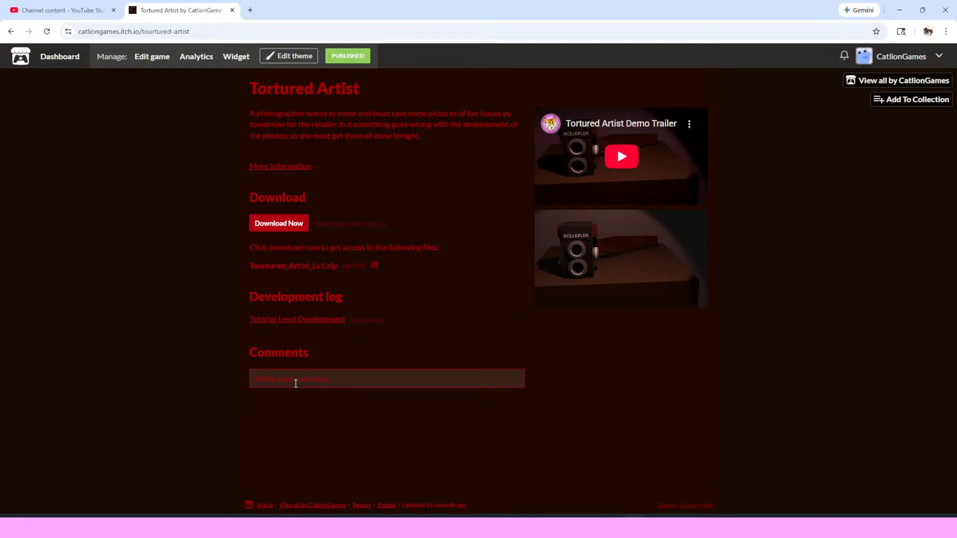
left_click(655, 526)
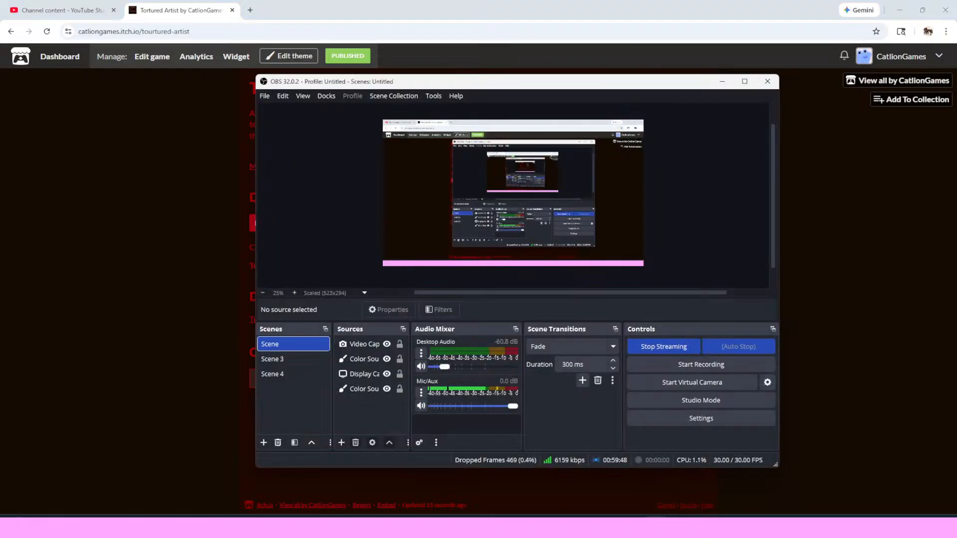
left_click(274, 363)
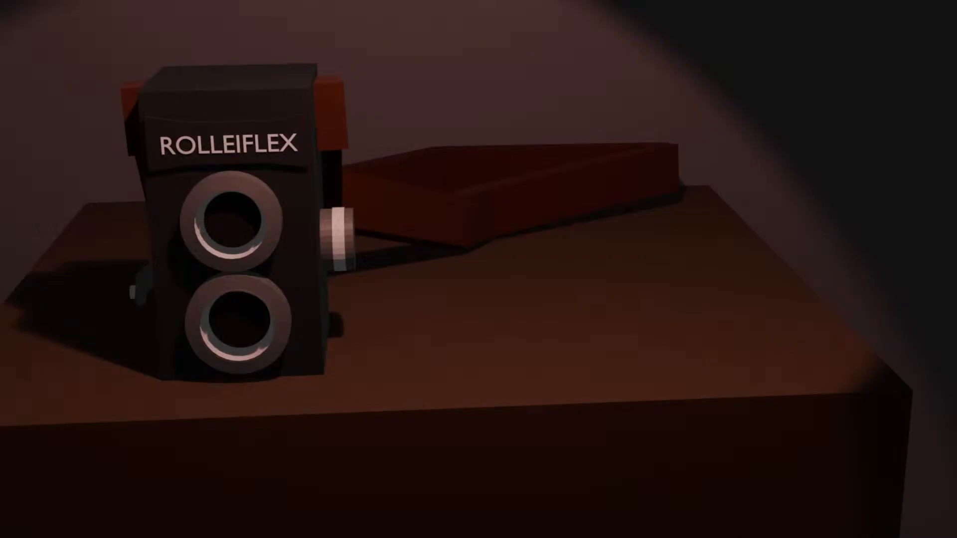